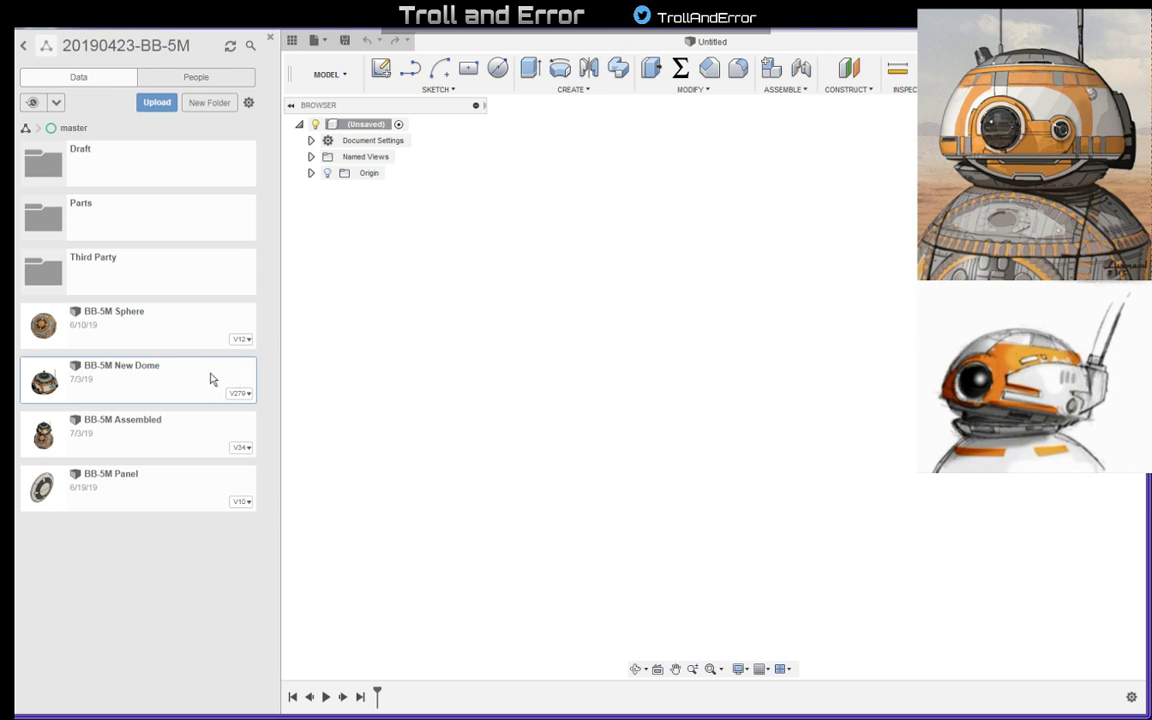
- Open the BB-5M New Dome design from the project's master folder and close the data panel
{"action": "double_click", "coordinate": [108, 371]}
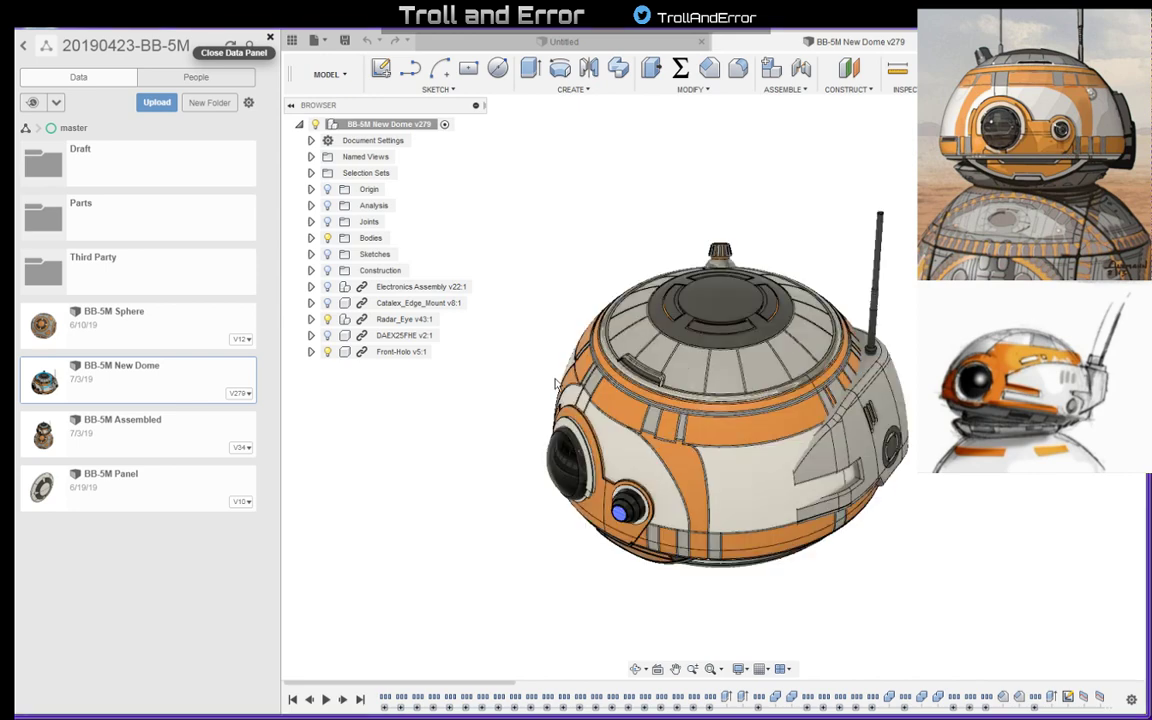
{"action": "left_click", "coordinate": [270, 37]}
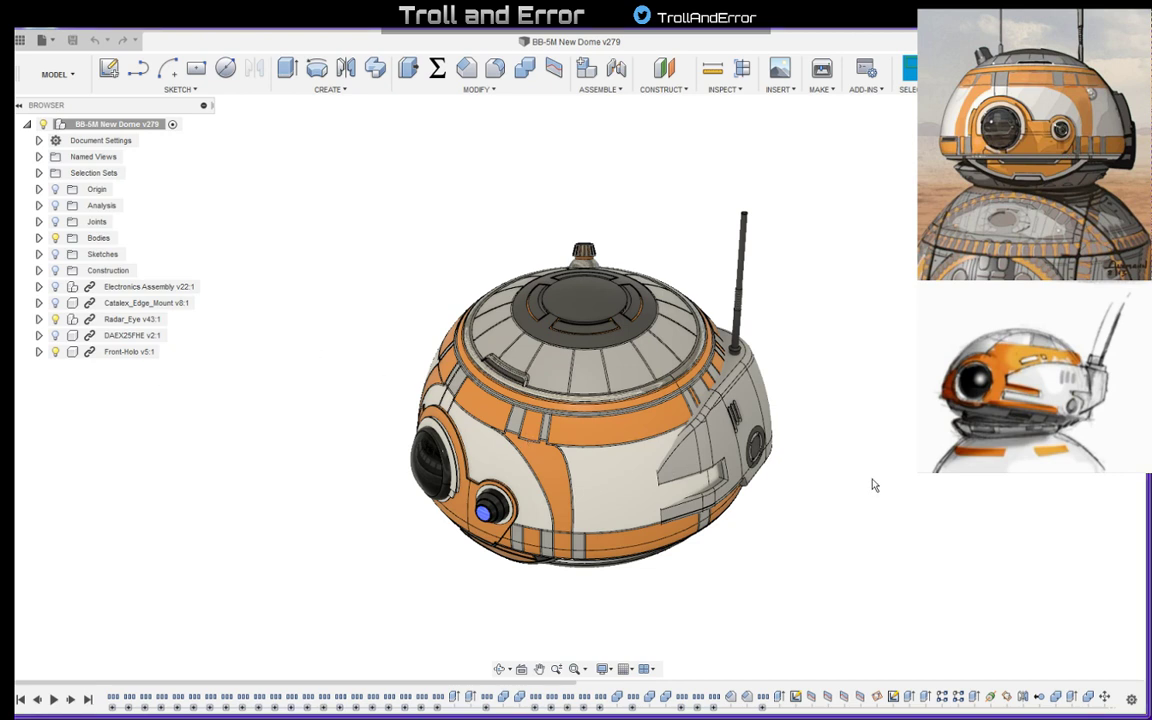
- Examine the dome's exterior from the front, the sides and the rear, including its eyes, panels and antenna
{"action": "middle_click_drag", "start_coordinate": [872, 485], "coordinate": [740, 488], "text": "shift"}
{"action": "middle_click_drag", "start_coordinate": [817, 402], "coordinate": [866, 453], "text": "shift"}
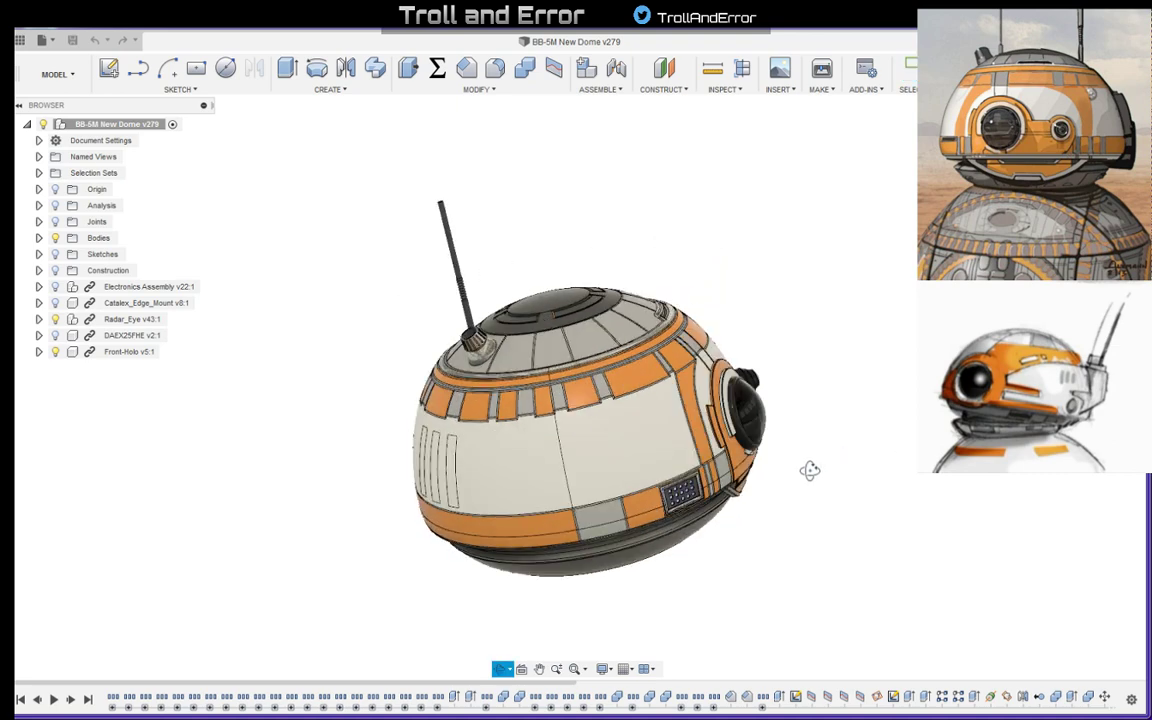
{"action": "middle_click_drag", "start_coordinate": [704, 311], "coordinate": [725, 318], "text": "shift"}
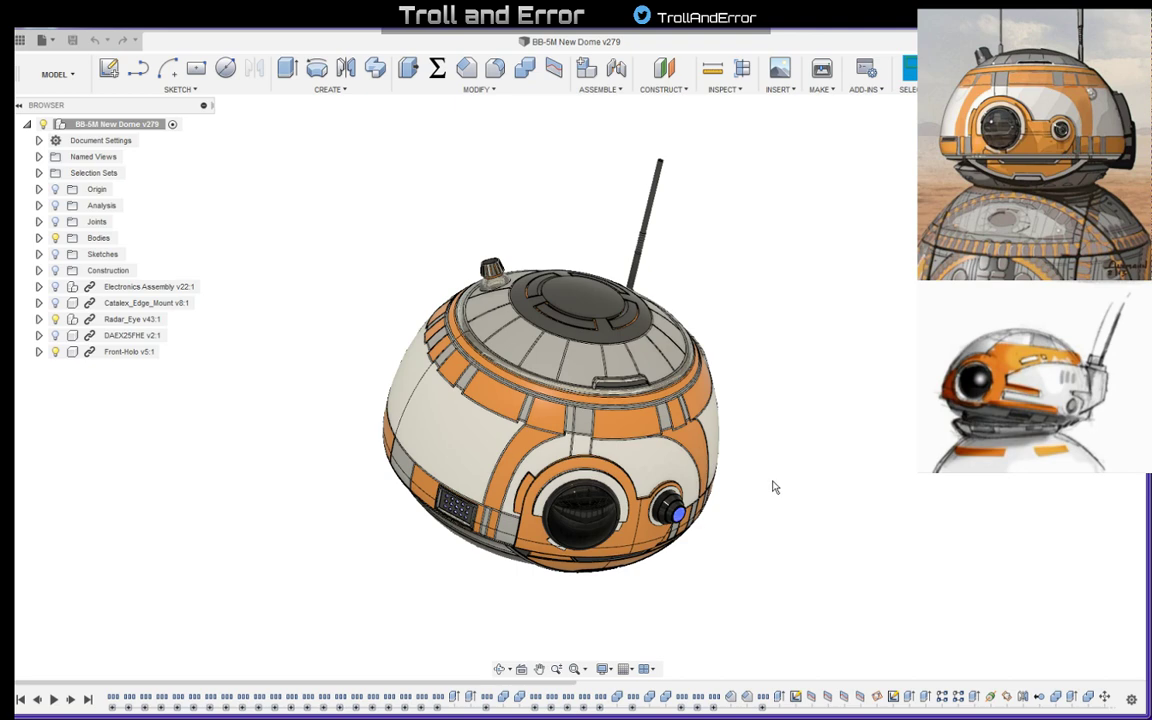
{"action": "middle_click_drag", "start_coordinate": [773, 487], "coordinate": [828, 452], "text": "shift"}
{"action": "scroll", "coordinate": [758, 406], "scroll_direction": "up", "scroll_amount": 3}
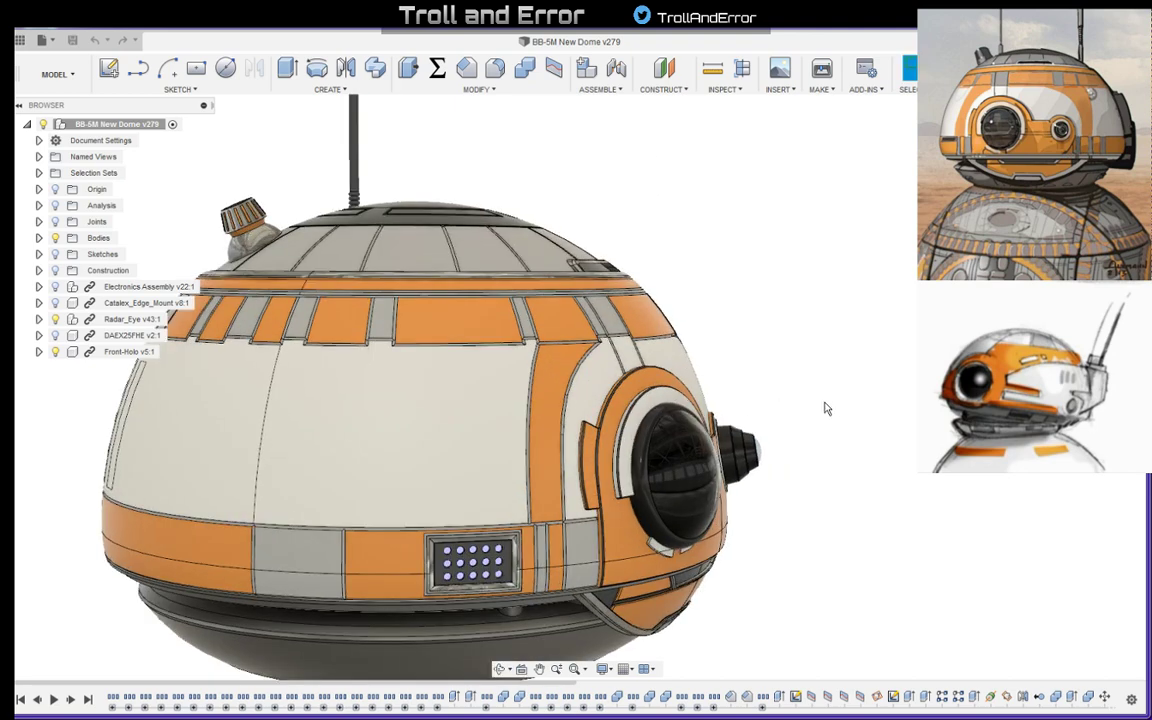
{"action": "middle_click_drag", "start_coordinate": [826, 408], "coordinate": [553, 404], "text": "shift"}
{"action": "middle_click_drag", "start_coordinate": [347, 496], "coordinate": [764, 298]}
- Inspect the recessed rectangular panel with round holes beside the rear housing, including the edge of one hole
{"action": "scroll", "coordinate": [489, 447], "scroll_direction": "up", "scroll_amount": 5}
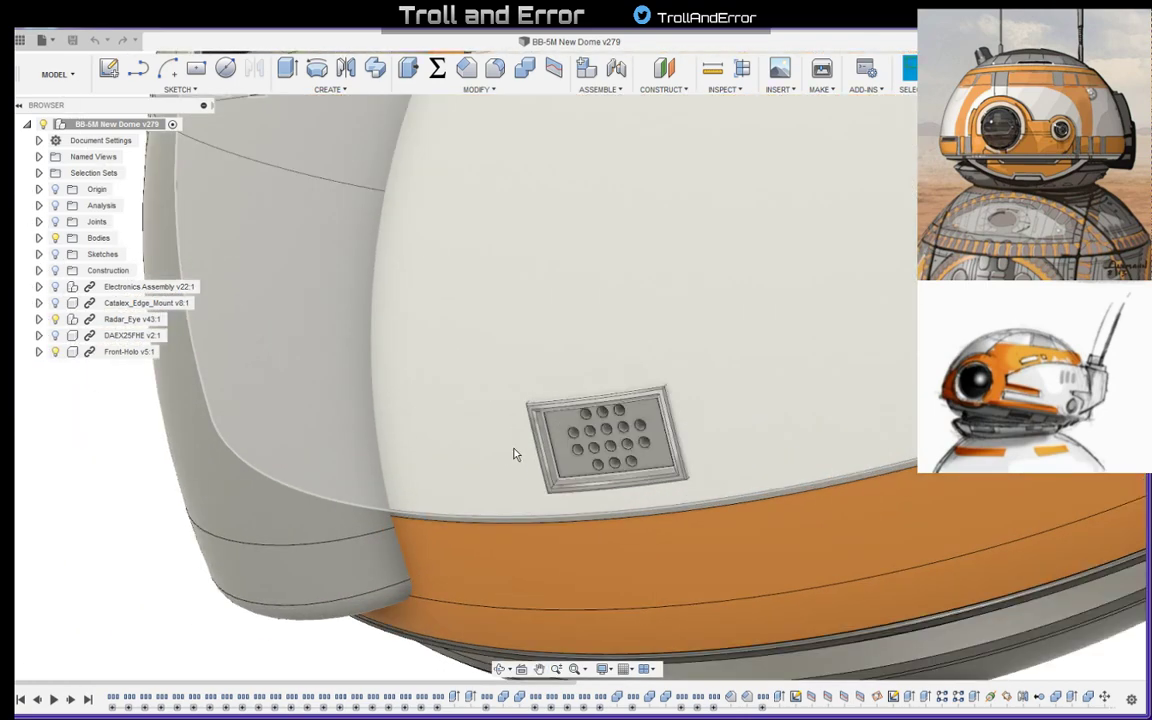
{"action": "scroll", "coordinate": [515, 455], "scroll_direction": "up", "scroll_amount": 2}
{"action": "middle_click_drag", "start_coordinate": [517, 452], "coordinate": [675, 346], "text": "shift"}
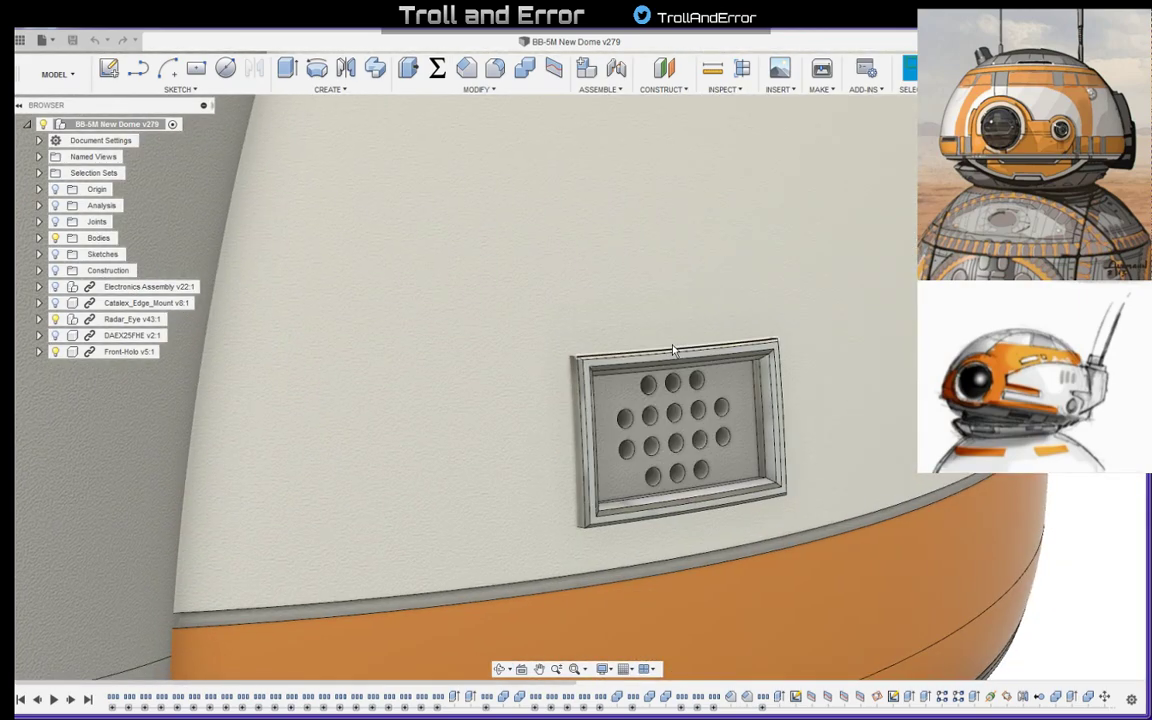
{"action": "left_click", "coordinate": [651, 422]}
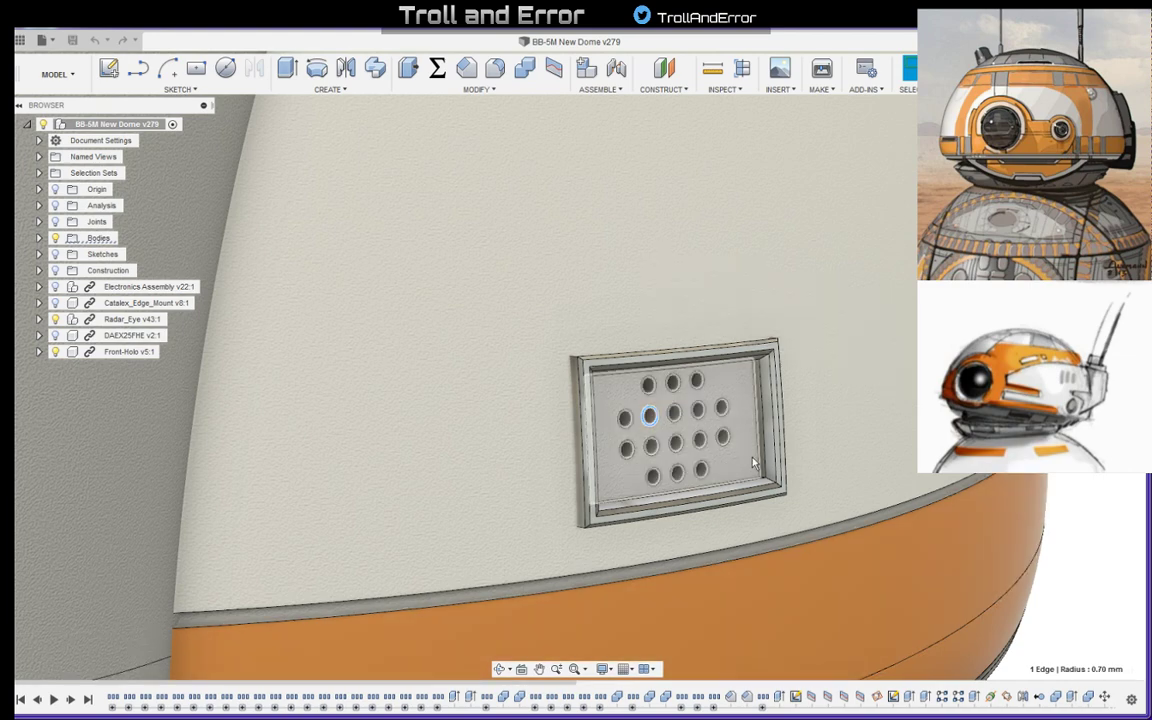
{"action": "key", "text": "Escape"}
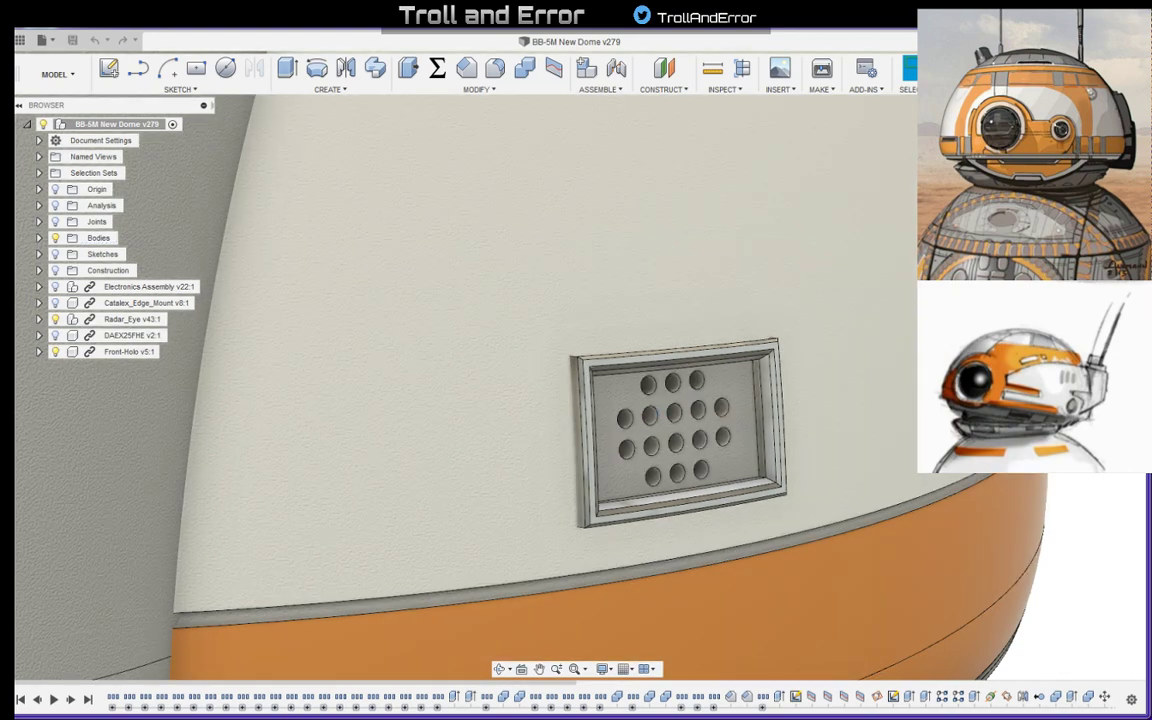
{"action": "scroll", "coordinate": [702, 424], "scroll_direction": "down", "scroll_amount": 3}
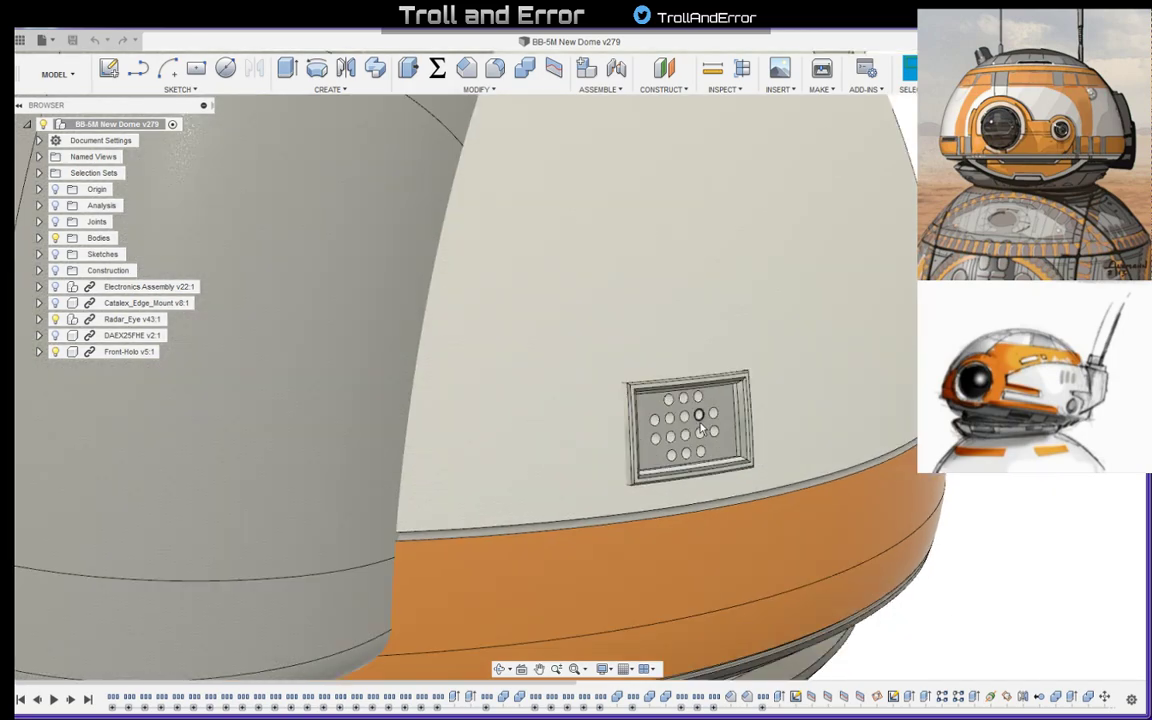
{"action": "scroll", "coordinate": [702, 426], "scroll_direction": "down", "scroll_amount": 4}
- Inspect the three tall rectangular outlines on the dome's white rear side panel
{"action": "middle_click_drag", "start_coordinate": [805, 417], "coordinate": [857, 322], "text": "shift"}
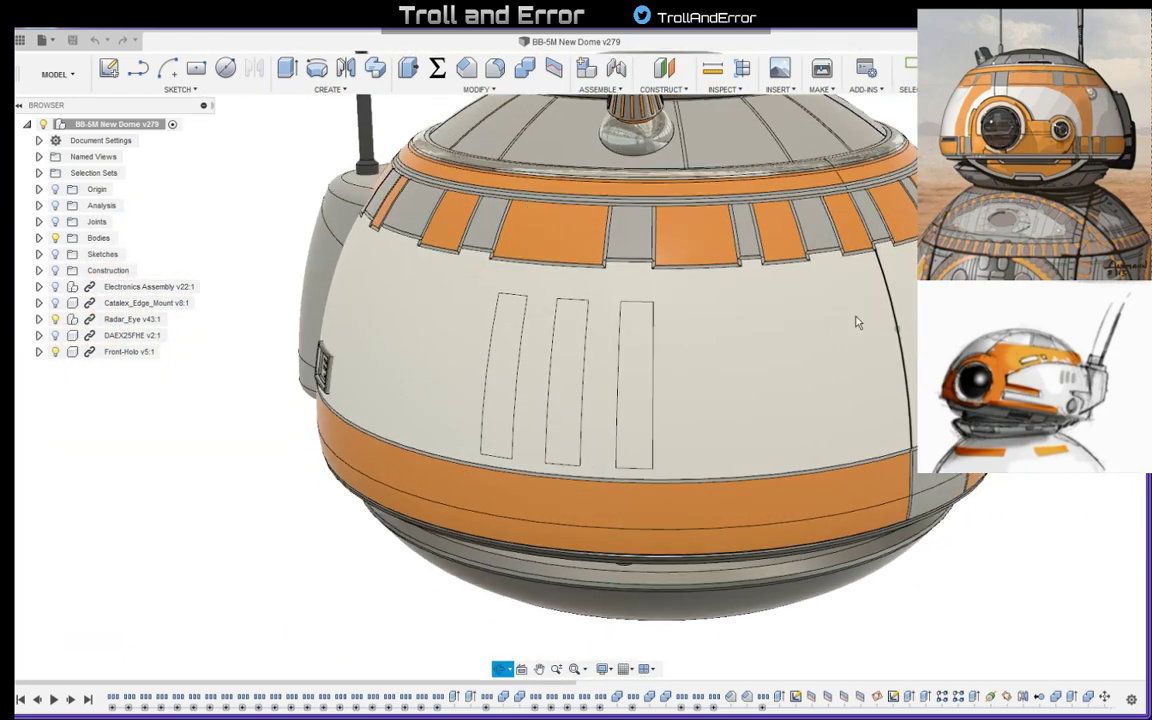
{"action": "middle_click_drag", "start_coordinate": [1015, 272], "coordinate": [790, 370]}
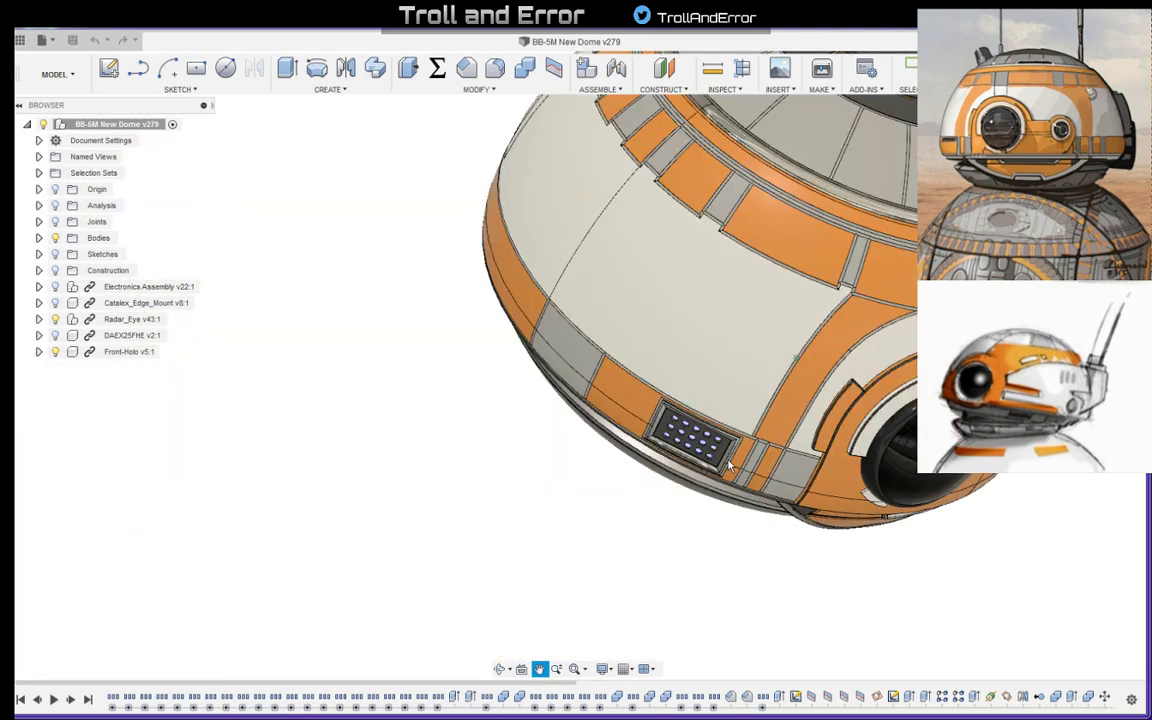
{"action": "scroll", "coordinate": [568, 424], "scroll_direction": "down", "scroll_amount": 3}
{"action": "middle_click_drag", "start_coordinate": [774, 427], "coordinate": [568, 492]}
{"action": "left_click", "coordinate": [783, 500]}
{"action": "middle_click_drag", "start_coordinate": [810, 495], "coordinate": [516, 474], "text": "shift"}
{"action": "scroll", "coordinate": [604, 520], "scroll_direction": "up", "scroll_amount": 5}
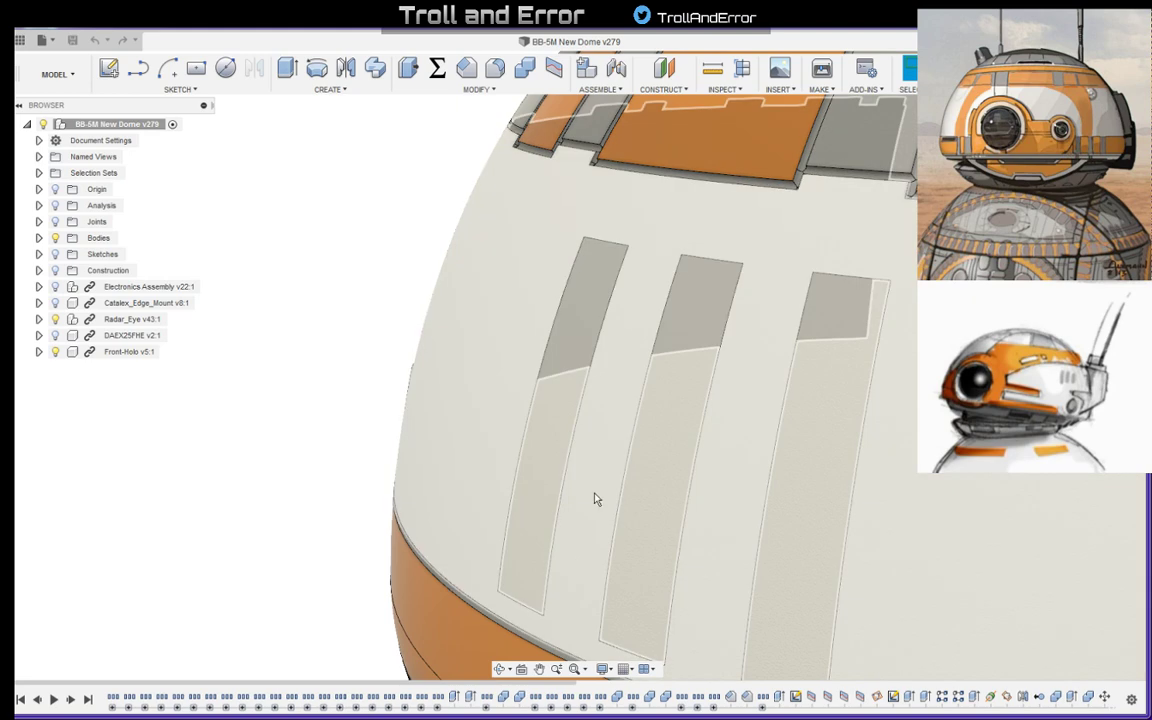
{"action": "middle_click_drag", "start_coordinate": [595, 498], "coordinate": [610, 566], "text": "shift"}
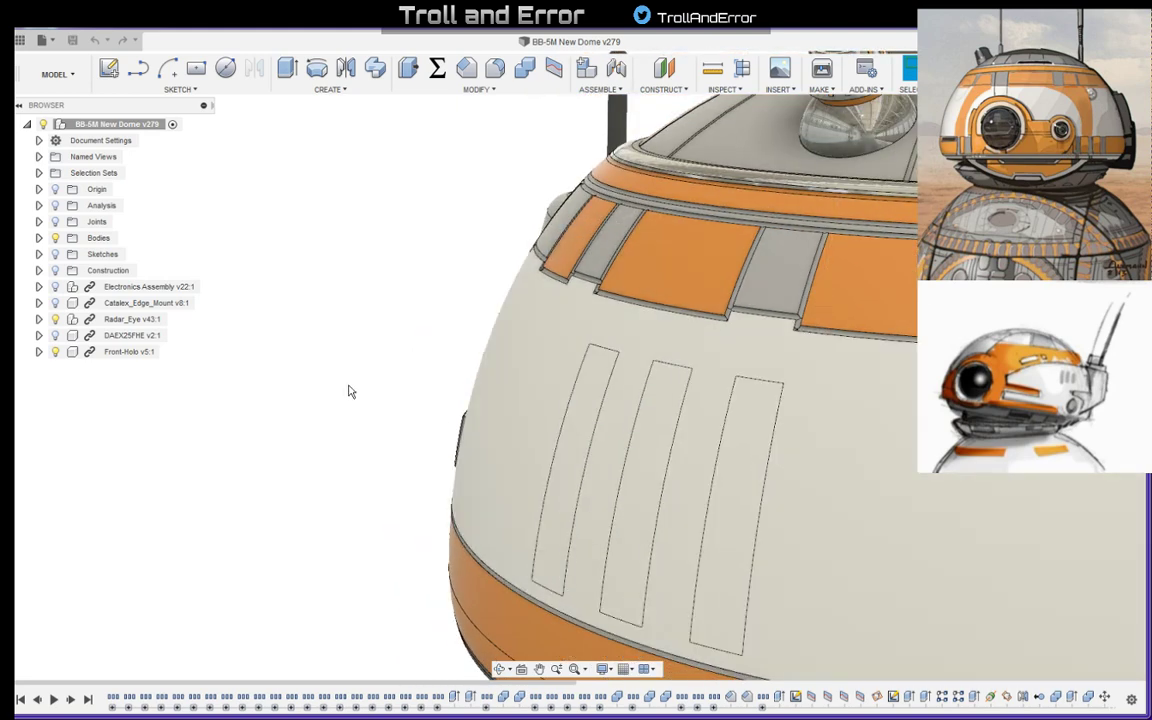
- Examine the dome from above, from the side and from below, and select the grey ring-shaped face on its underside
{"action": "mouse_move", "coordinate": [347, 391]}
{"action": "middle_mouse_down", "text": "shift"}
{"action": "mouse_move", "coordinate": [363, 368]}
{"action": "mouse_move", "coordinate": [450, 362]}
{"action": "mouse_move", "coordinate": [485, 345]}
{"action": "mouse_move", "coordinate": [458, 327]}
{"action": "mouse_move", "coordinate": [440, 345]}
{"action": "mouse_move", "coordinate": [653, 327]}
{"action": "mouse_move", "coordinate": [524, 309]}
{"action": "mouse_move", "coordinate": [533, 258]}
{"action": "mouse_move", "coordinate": [594, 296]}
{"action": "middle_mouse_up", "text": "shift"}
{"action": "scroll", "coordinate": [516, 350], "scroll_direction": "down", "scroll_amount": 3}
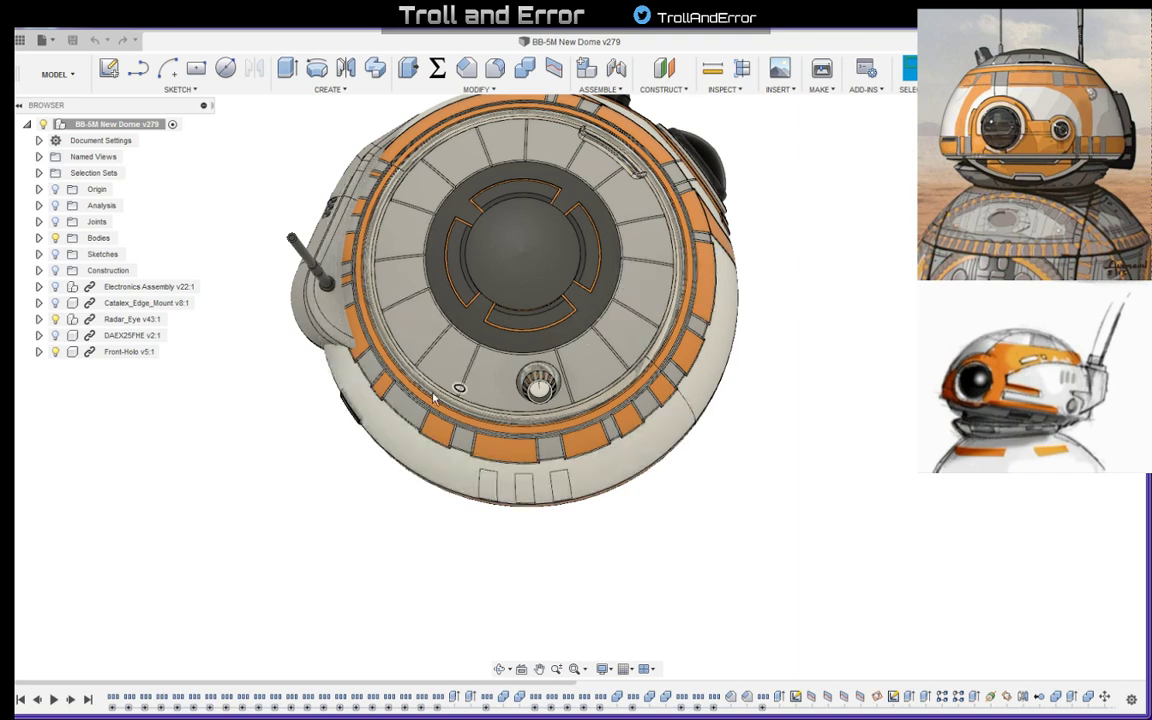
{"action": "mouse_move", "coordinate": [641, 435]}
{"action": "middle_mouse_down", "text": "shift"}
{"action": "mouse_move", "coordinate": [660, 405]}
{"action": "mouse_move", "coordinate": [705, 400]}
{"action": "middle_mouse_up", "text": "shift"}
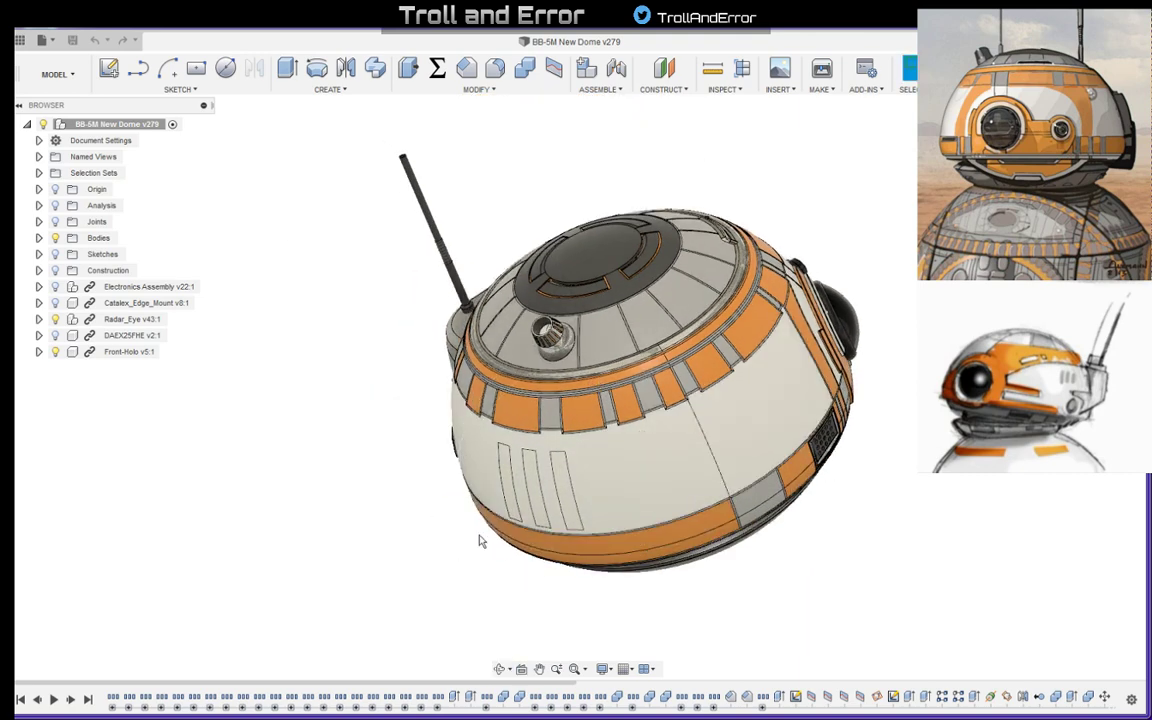
{"action": "middle_click_drag", "start_coordinate": [681, 508], "coordinate": [709, 436], "text": "shift"}
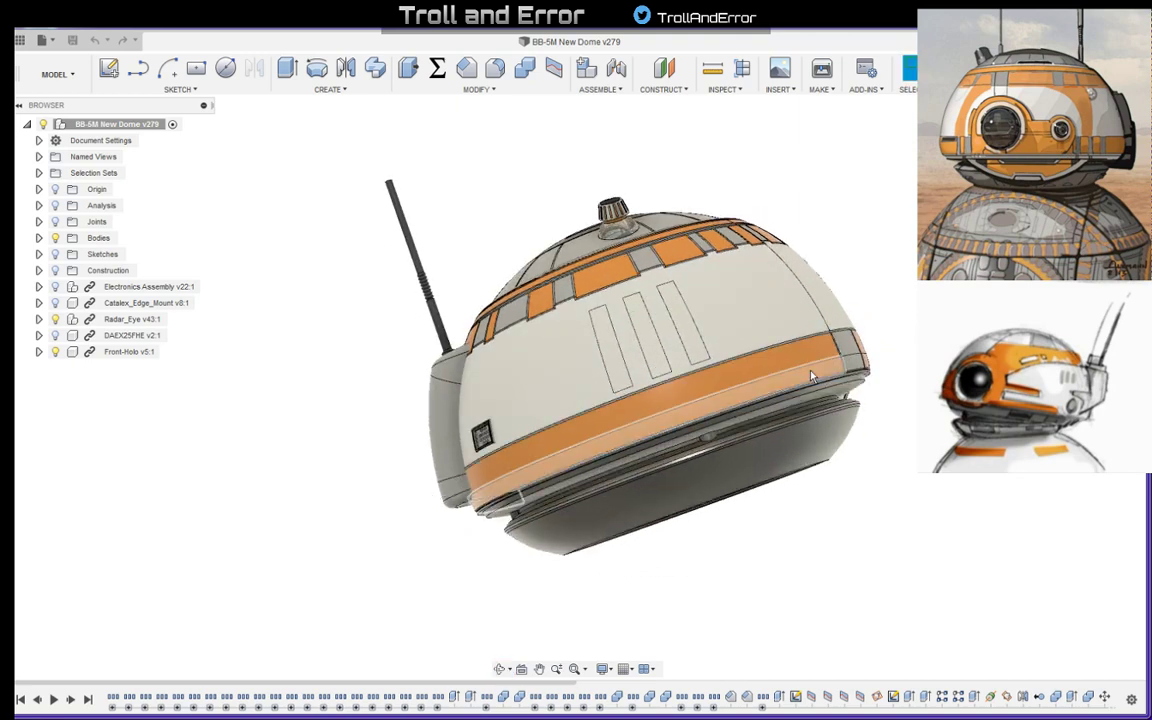
{"action": "middle_click_drag", "start_coordinate": [729, 333], "coordinate": [664, 237], "text": "shift"}
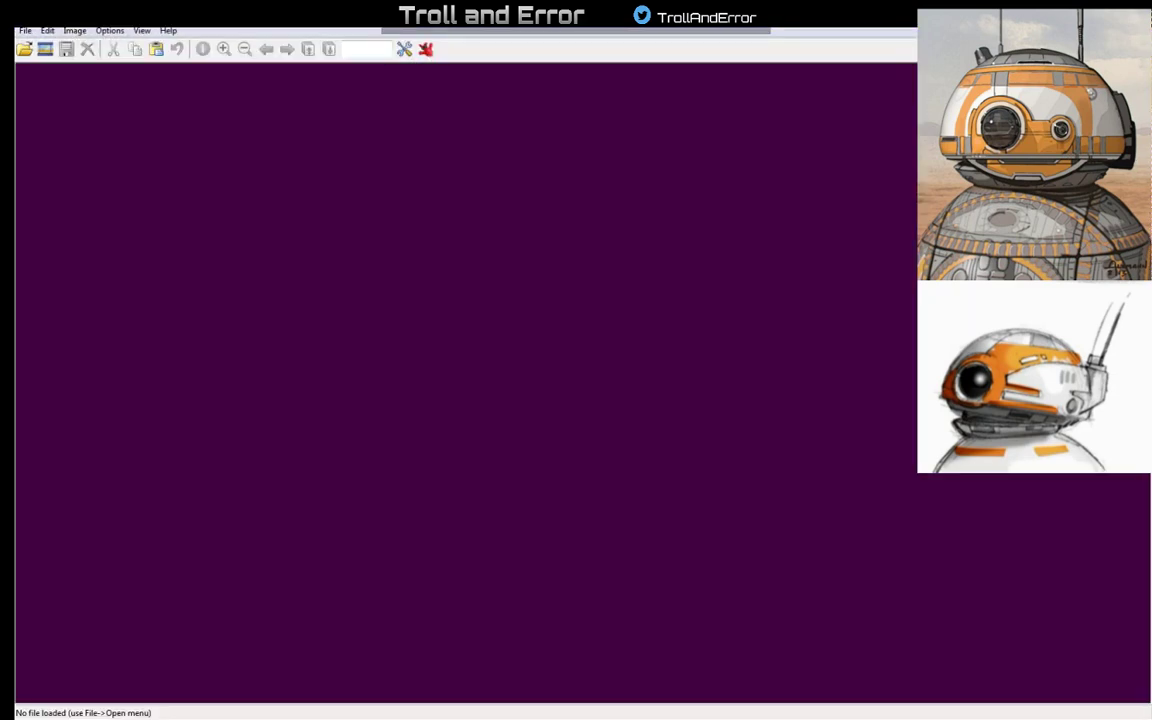
{"action": "left_click_drag", "start_coordinate": [430, 24], "coordinate": [4, 240]}
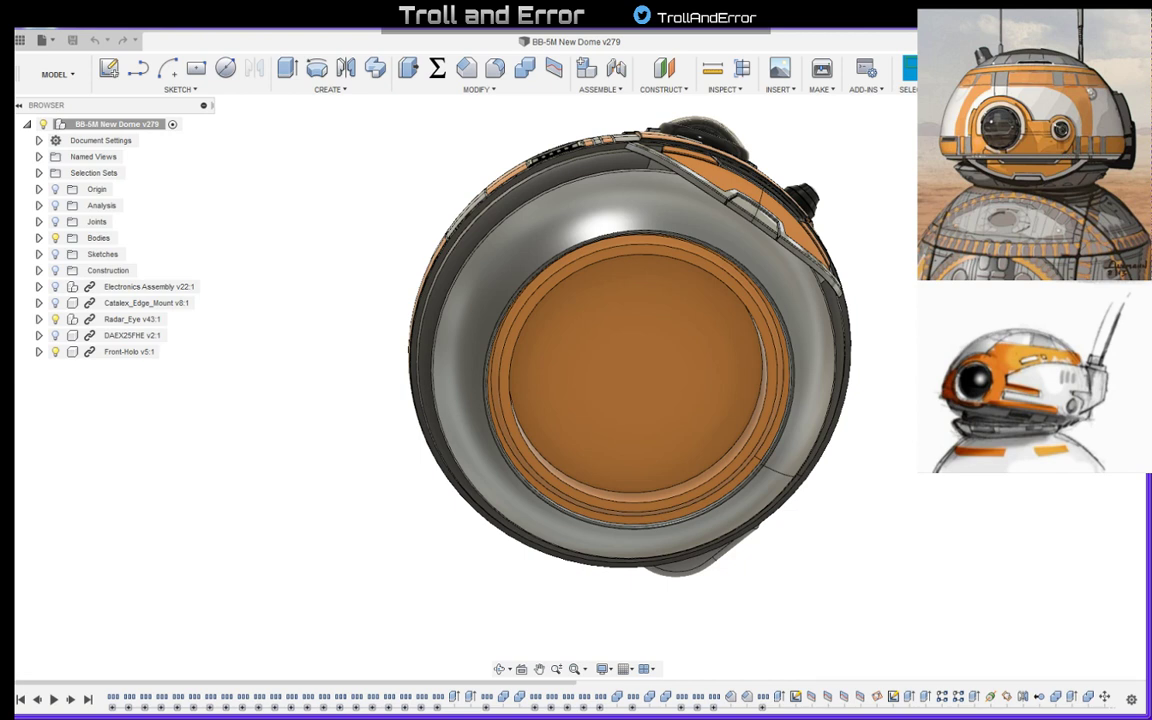
{"action": "left_click", "coordinate": [559, 232]}
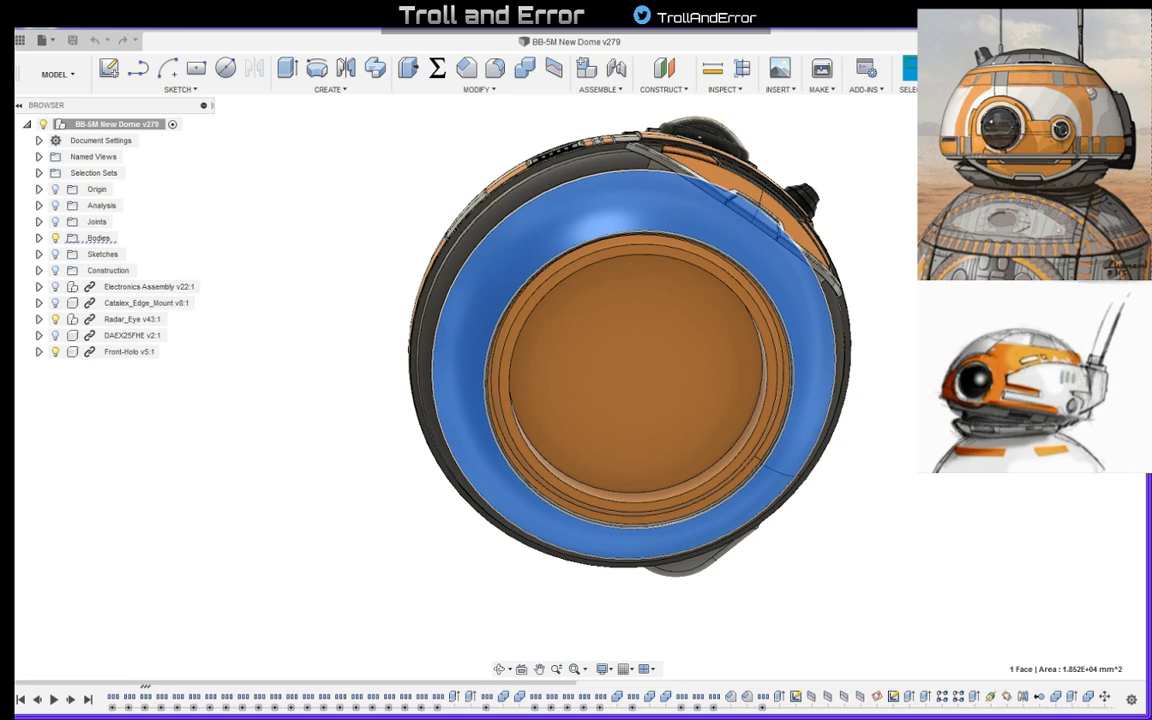
- Switch to IrfanView and examine the dome's front and lower rim in the reference picture bb-01.jpg
{"action": "left_click_drag", "start_coordinate": [15, 174], "coordinate": [314, 187]}
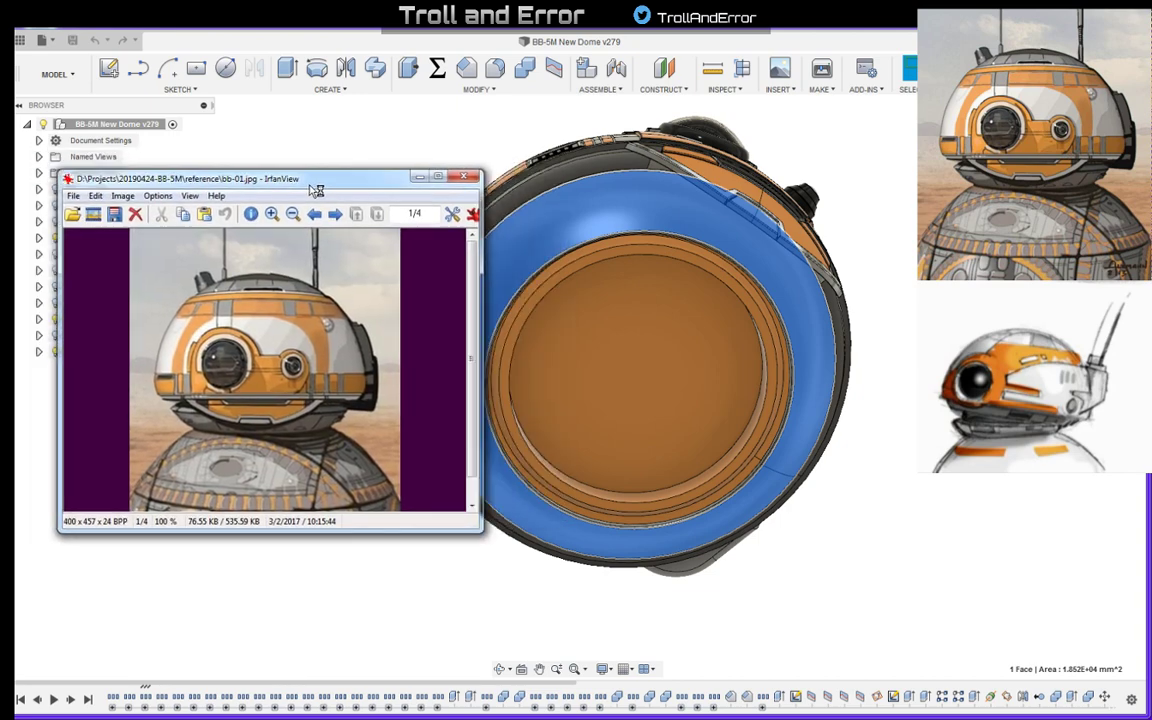
{"action": "left_click", "coordinate": [443, 178]}
{"action": "scroll", "coordinate": [629, 344], "scroll_direction": "up", "scroll_amount": 1}
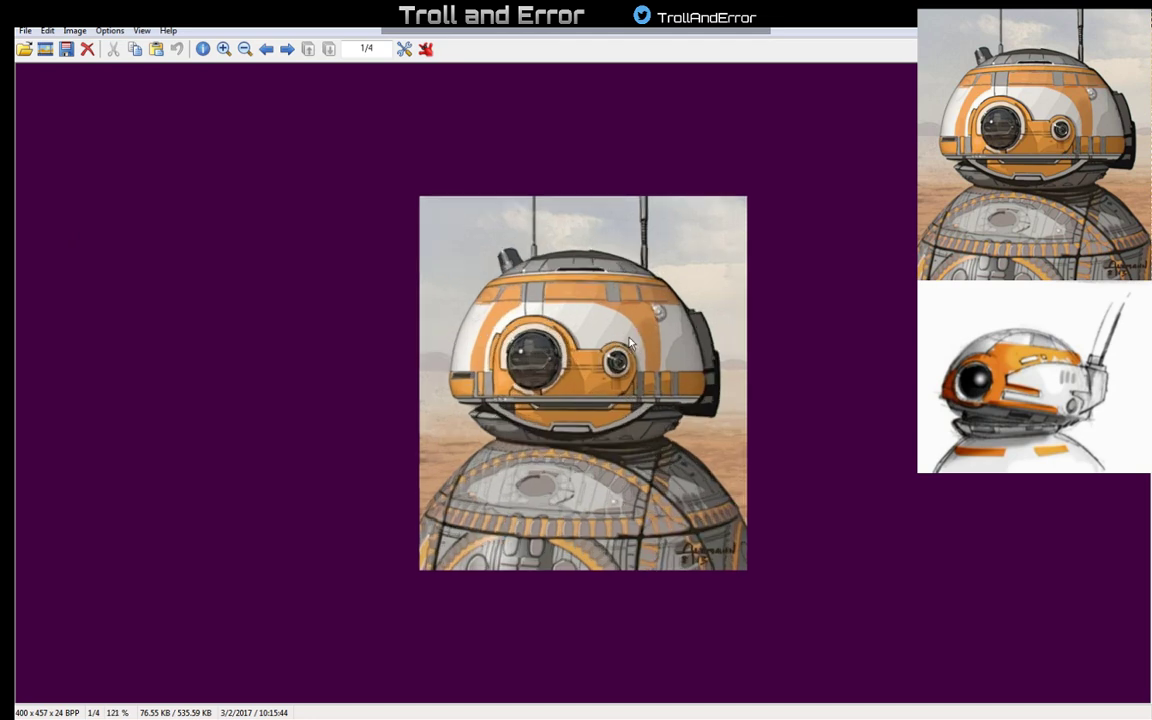
{"action": "scroll", "coordinate": [629, 343], "scroll_direction": "up", "scroll_amount": 4}
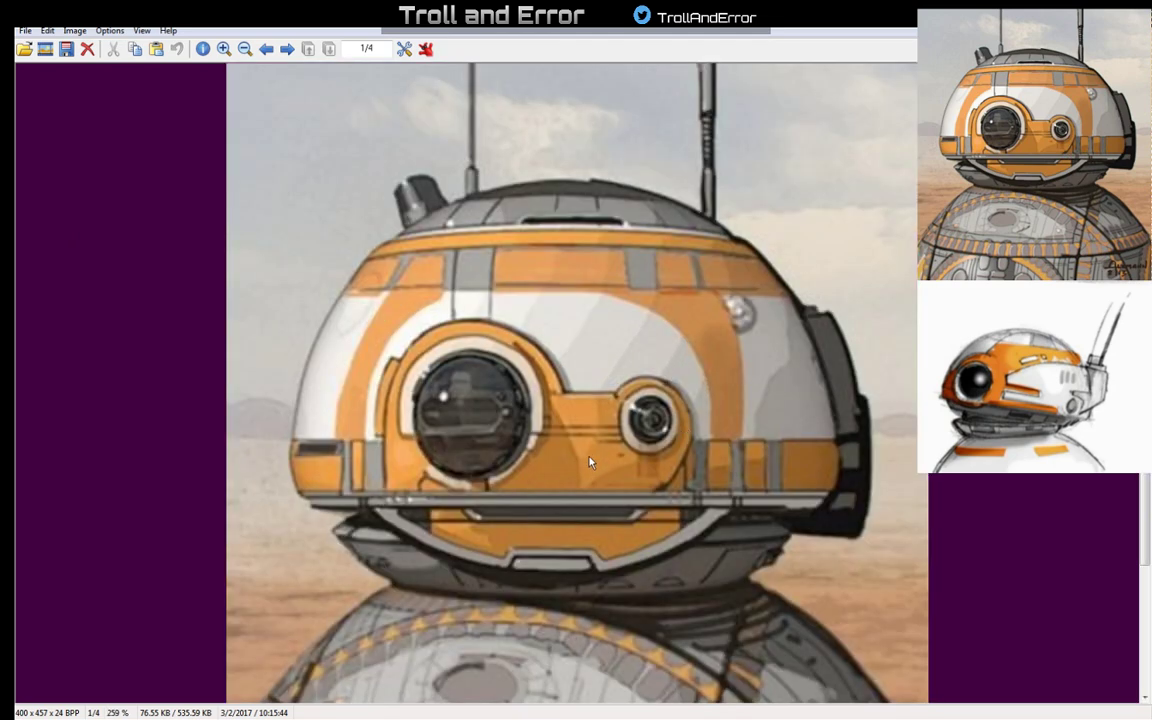
{"action": "scroll", "coordinate": [588, 460], "scroll_direction": "down", "scroll_amount": 3}
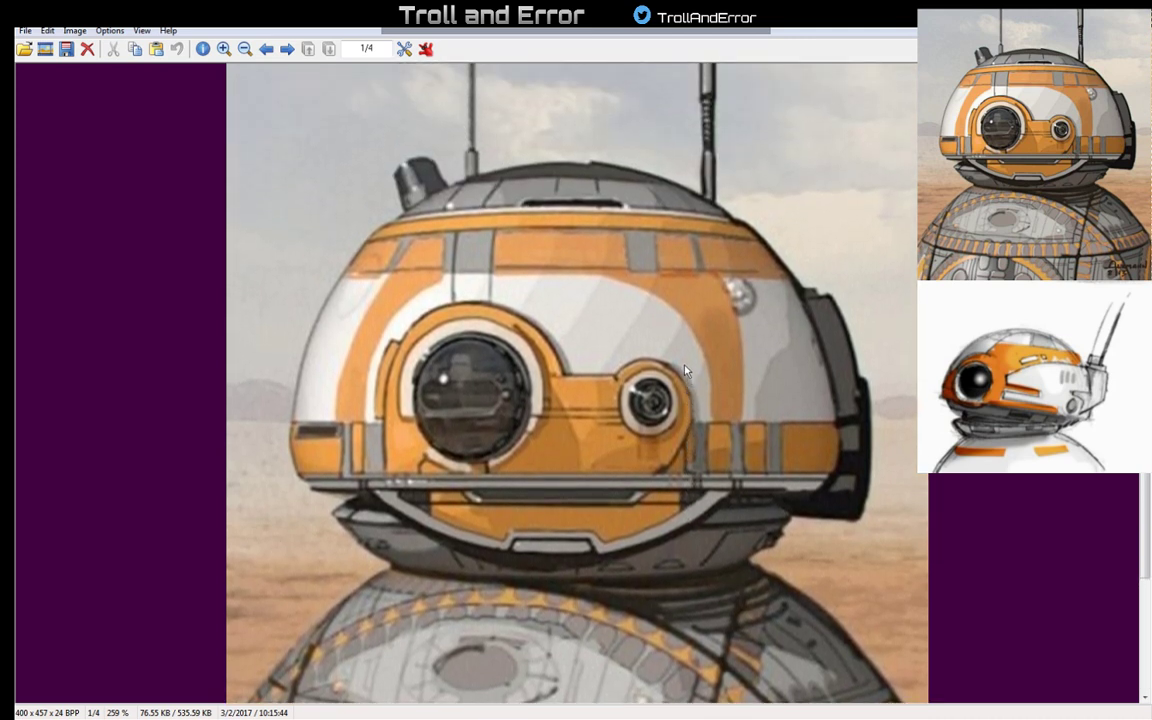
{"action": "scroll", "coordinate": [660, 350], "scroll_direction": "down", "scroll_amount": 3, "text": "ctrl"}
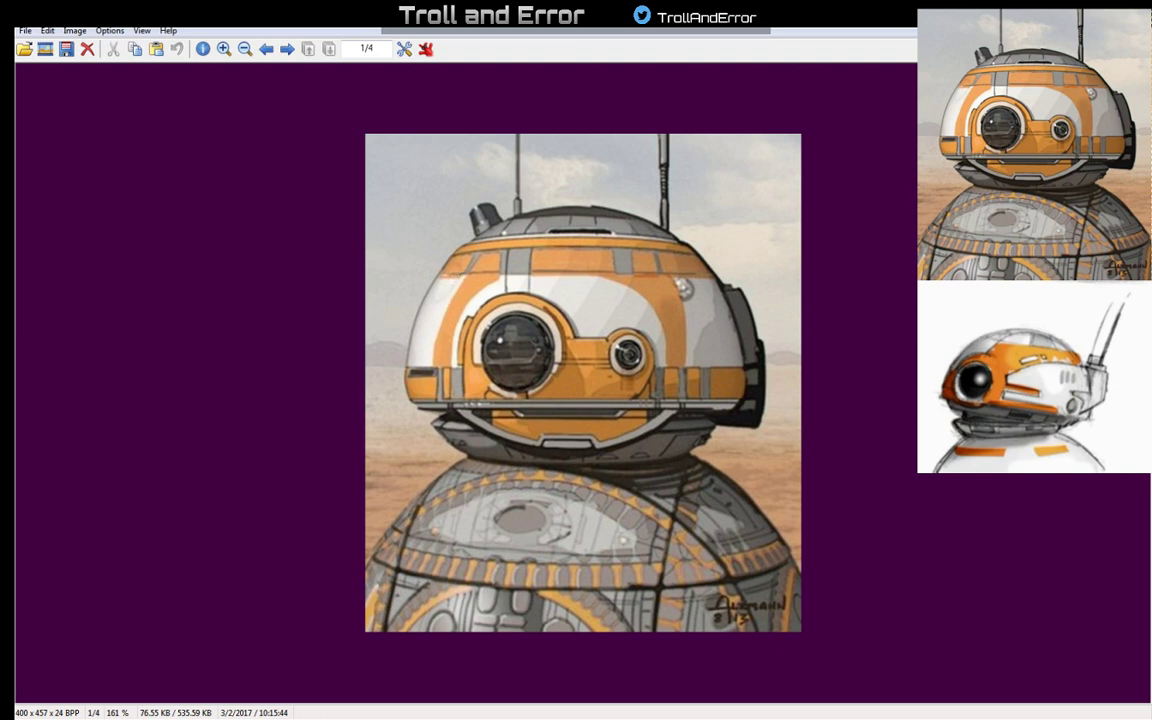
{"action": "left_click_drag", "start_coordinate": [800, 22], "coordinate": [15, 175]}
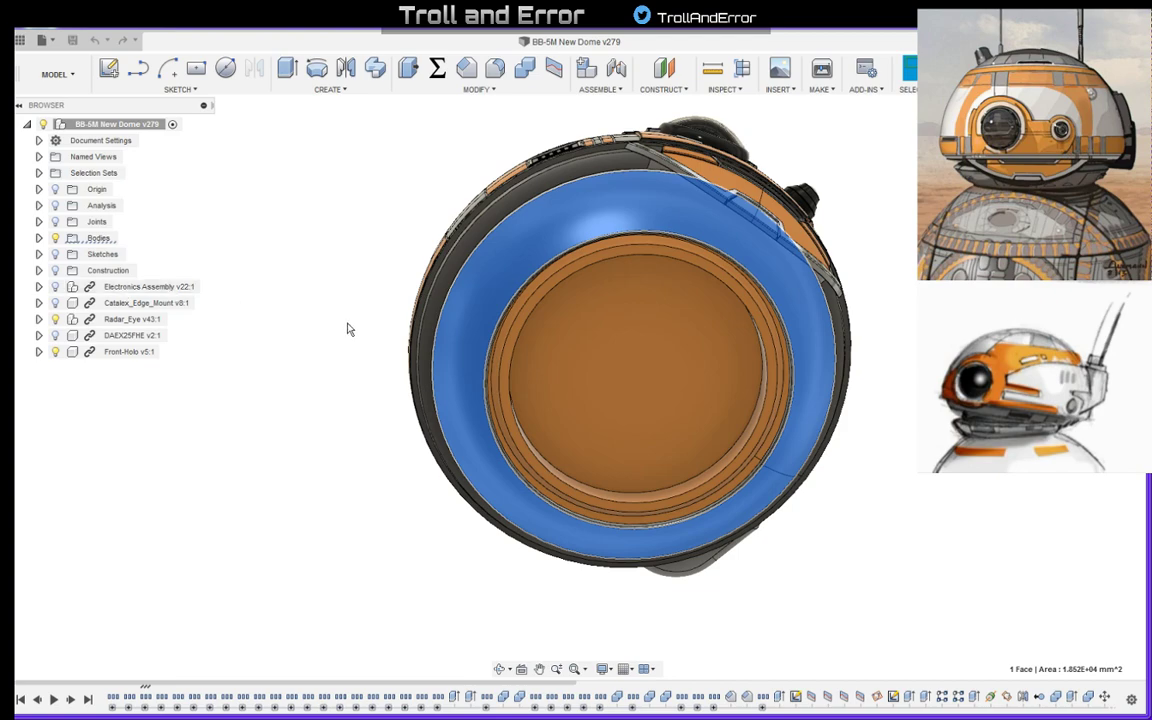
- Group all timeline features from the Rear Panels sketch through the final feature
{"action": "middle_click_drag", "start_coordinate": [826, 245], "coordinate": [770, 345]}
{"action": "left_click", "coordinate": [1100, 142]}
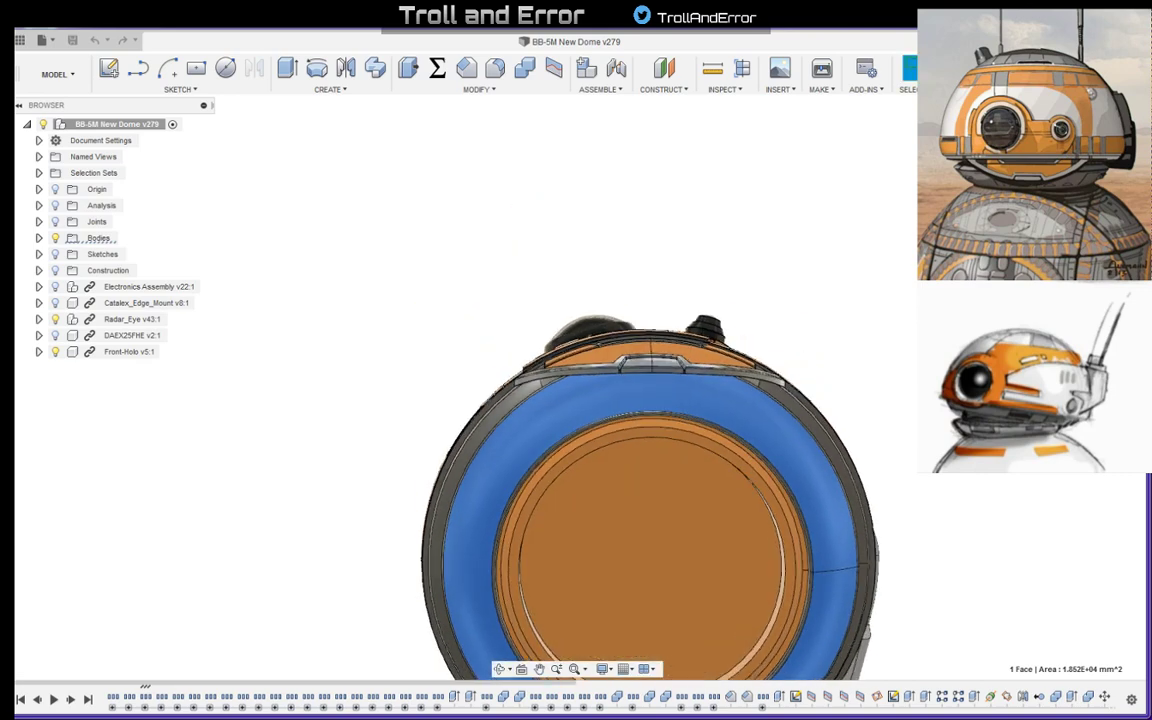
{"action": "middle_click_drag", "start_coordinate": [854, 298], "coordinate": [697, 180]}
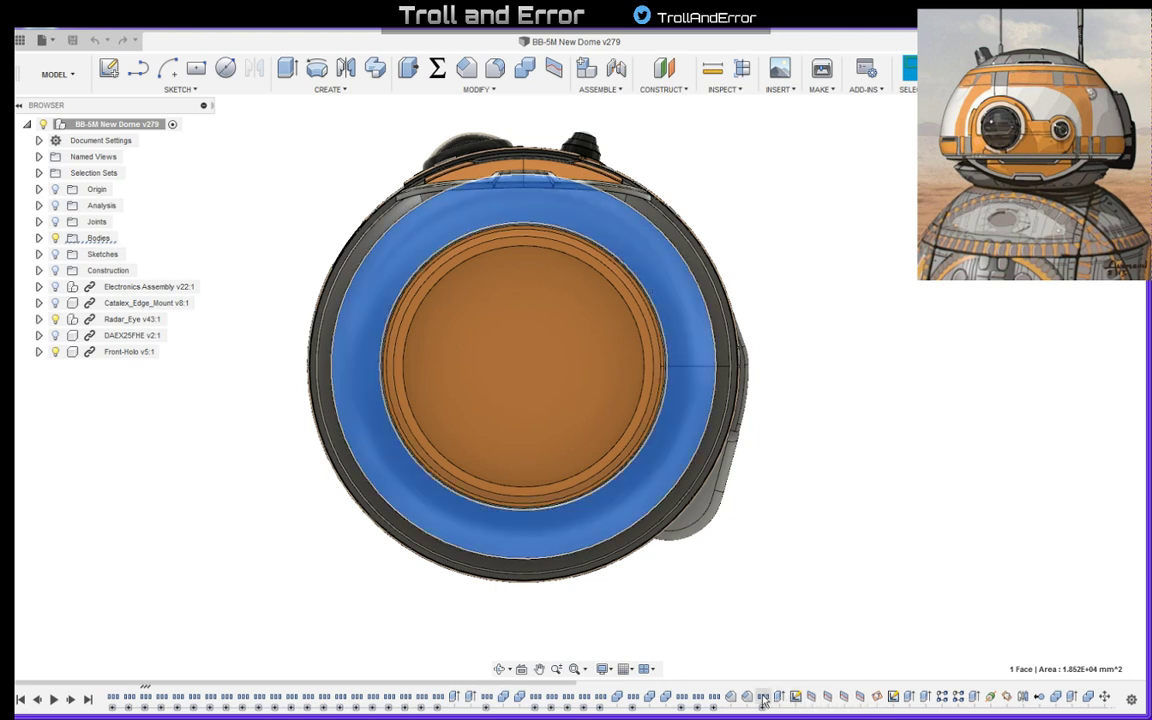
{"action": "mouse_move", "coordinate": [777, 698]}
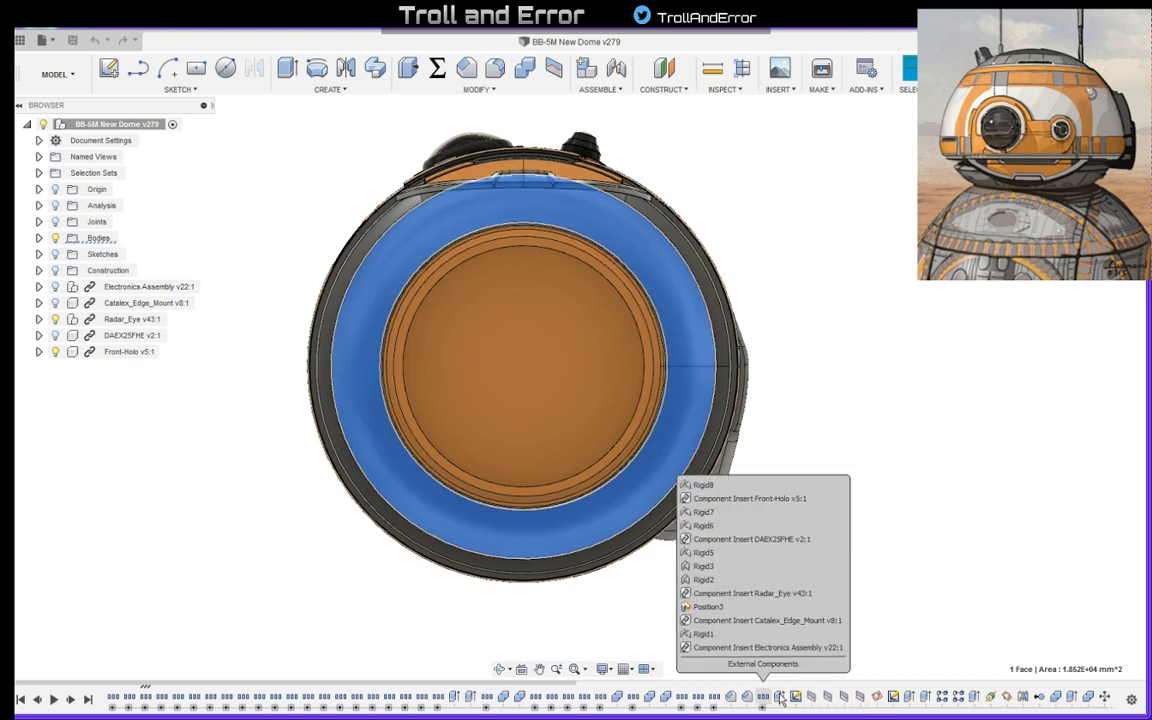
{"action": "left_click", "coordinate": [907, 646]}
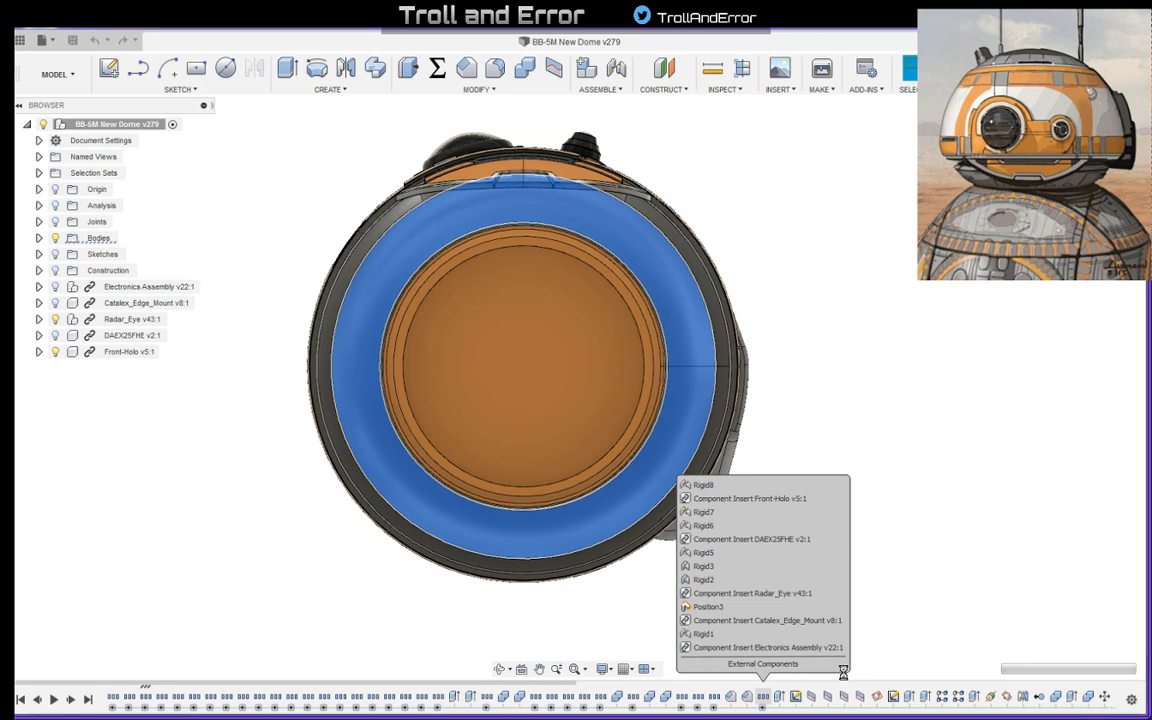
{"action": "left_click", "coordinate": [795, 696]}
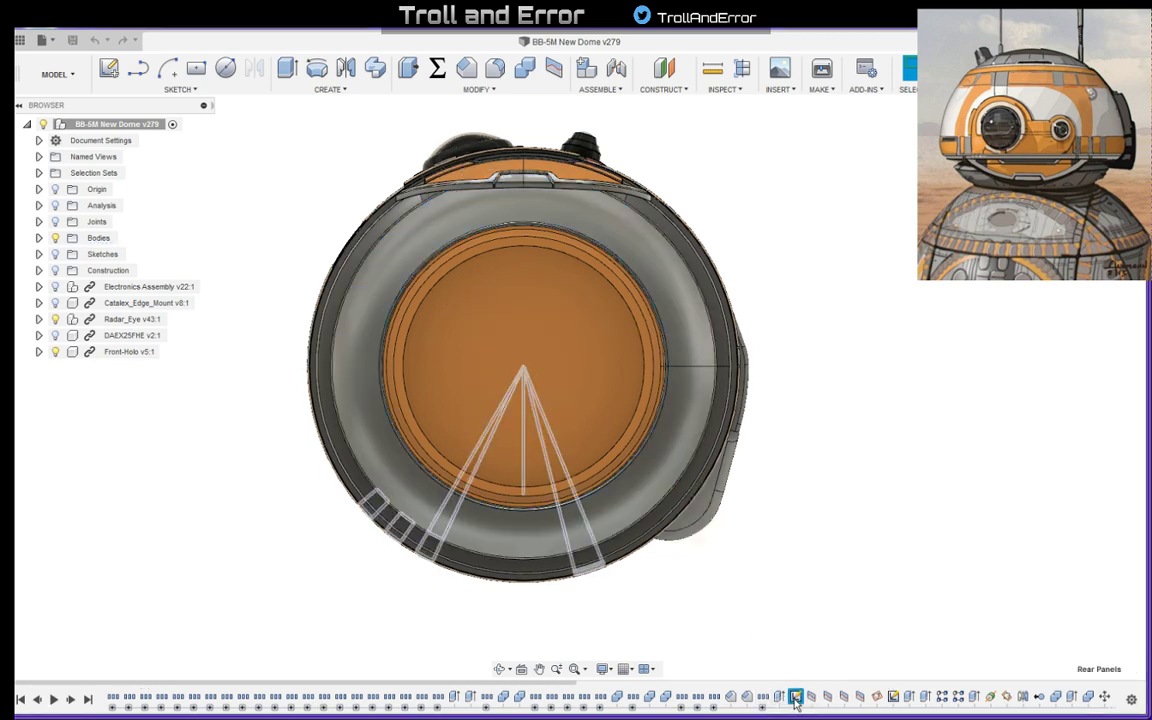
{"action": "scroll", "coordinate": [900, 697], "scroll_direction": "down", "scroll_amount": 1}
{"action": "scroll", "coordinate": [1105, 702], "scroll_direction": "down", "scroll_amount": 3}
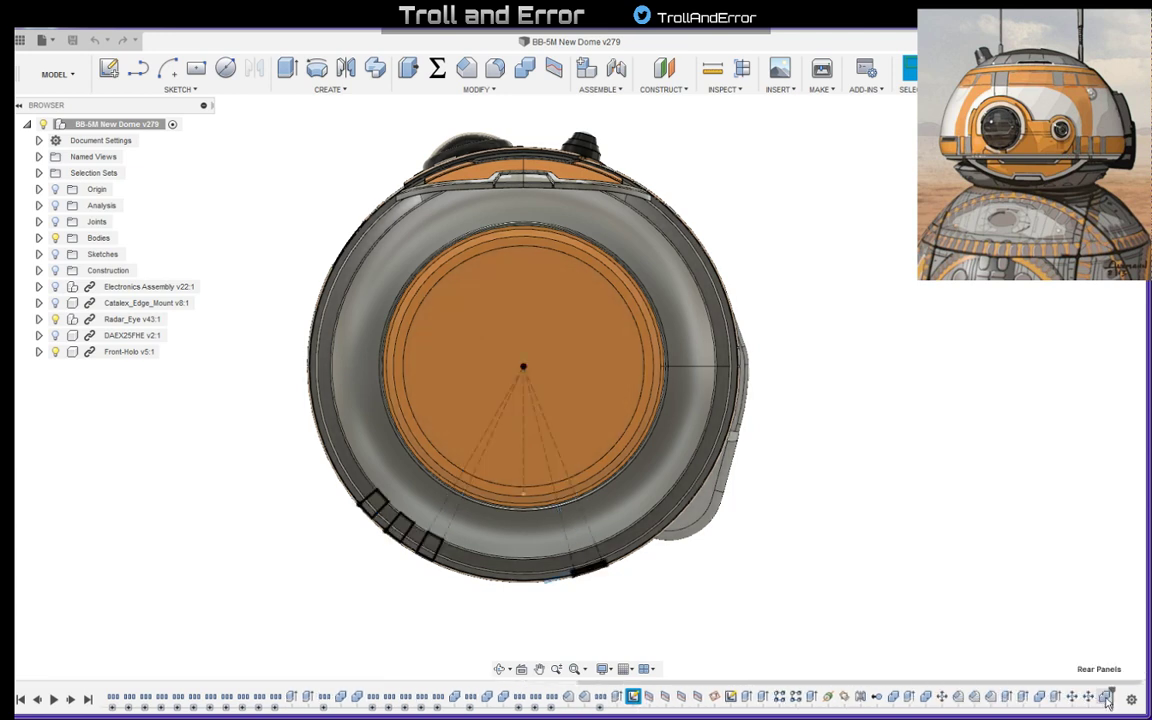
{"action": "left_click", "coordinate": [1106, 697], "text": "shift"}
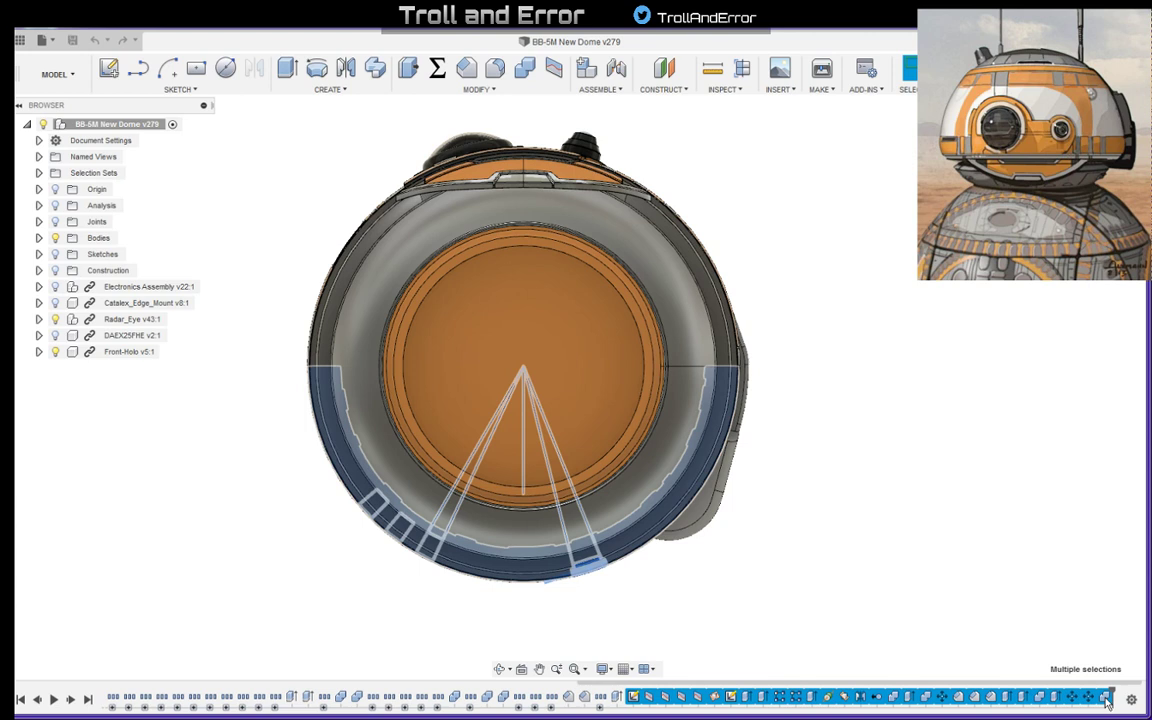
{"action": "right_click", "coordinate": [1106, 700]}
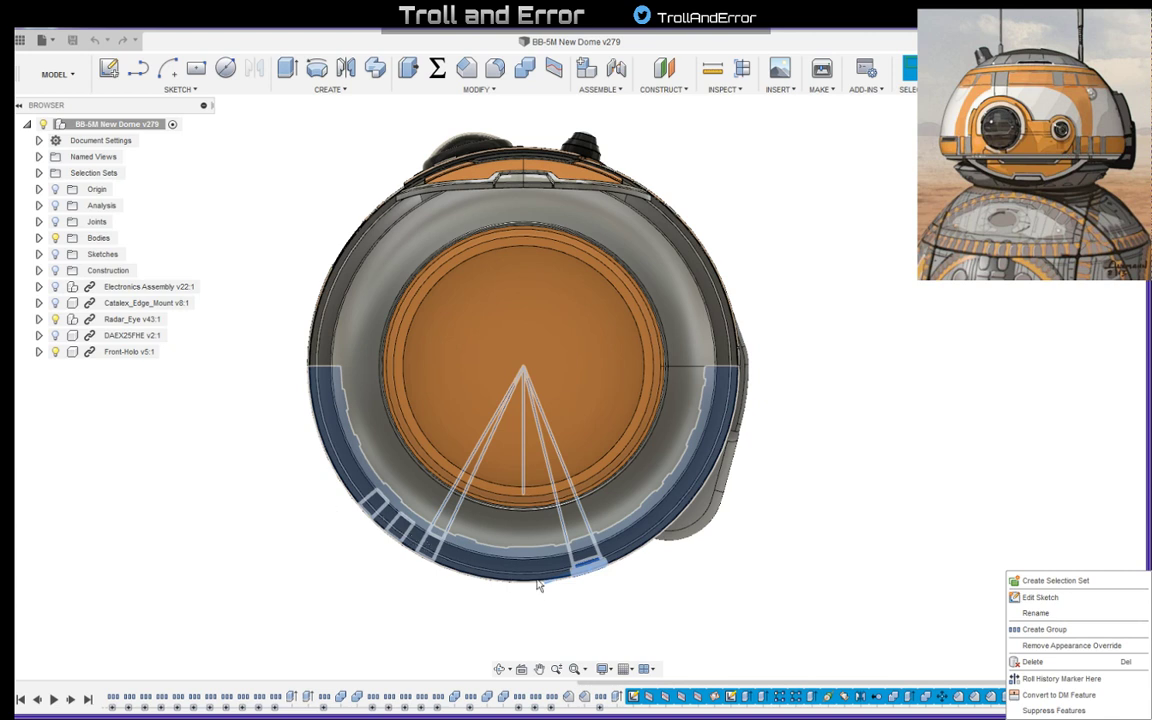
{"action": "left_click", "coordinate": [1012, 630]}
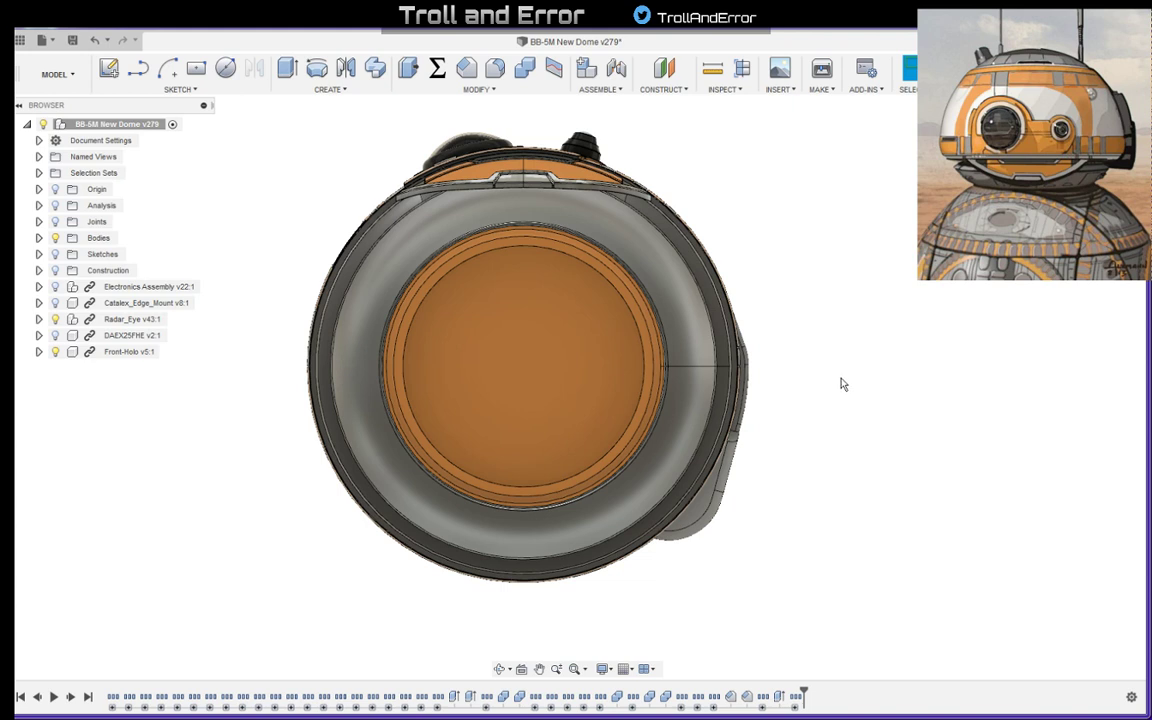
- Examine the dome's underside, its light panel and its front lower rim from several angles
{"action": "middle_click_drag", "start_coordinate": [830, 307], "coordinate": [868, 354]}
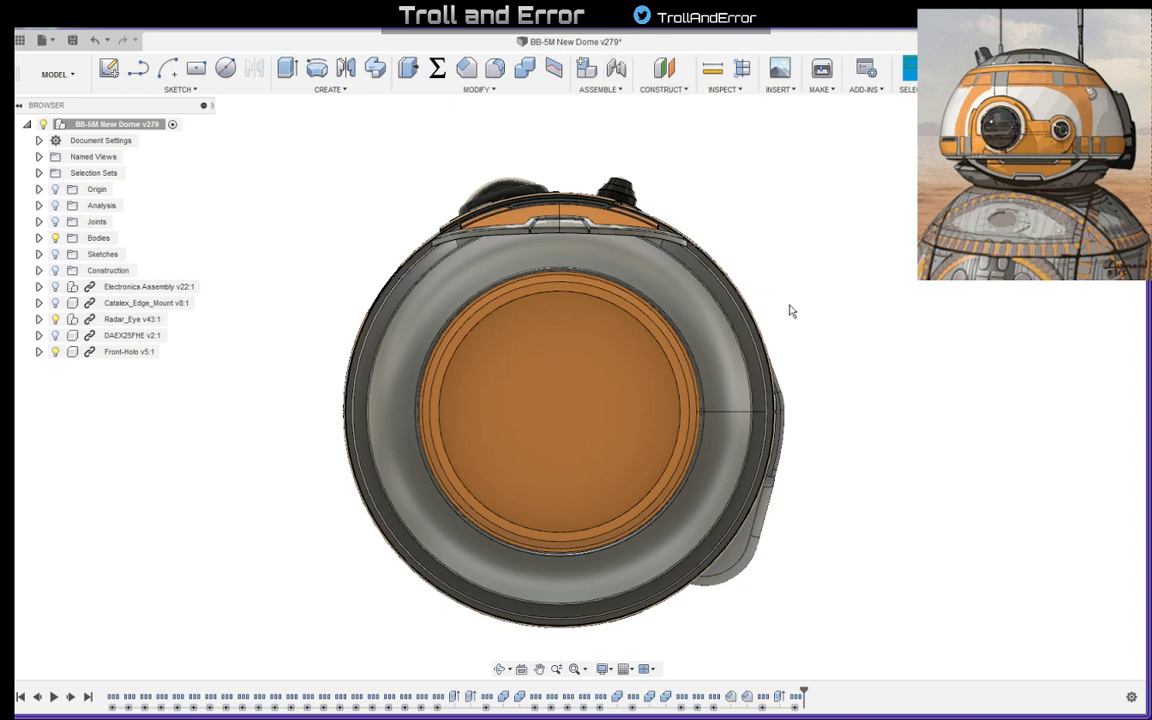
{"action": "middle_click_drag", "start_coordinate": [761, 226], "coordinate": [815, 350], "text": "shift"}
{"action": "scroll", "coordinate": [510, 450], "scroll_direction": "up", "scroll_amount": 10}
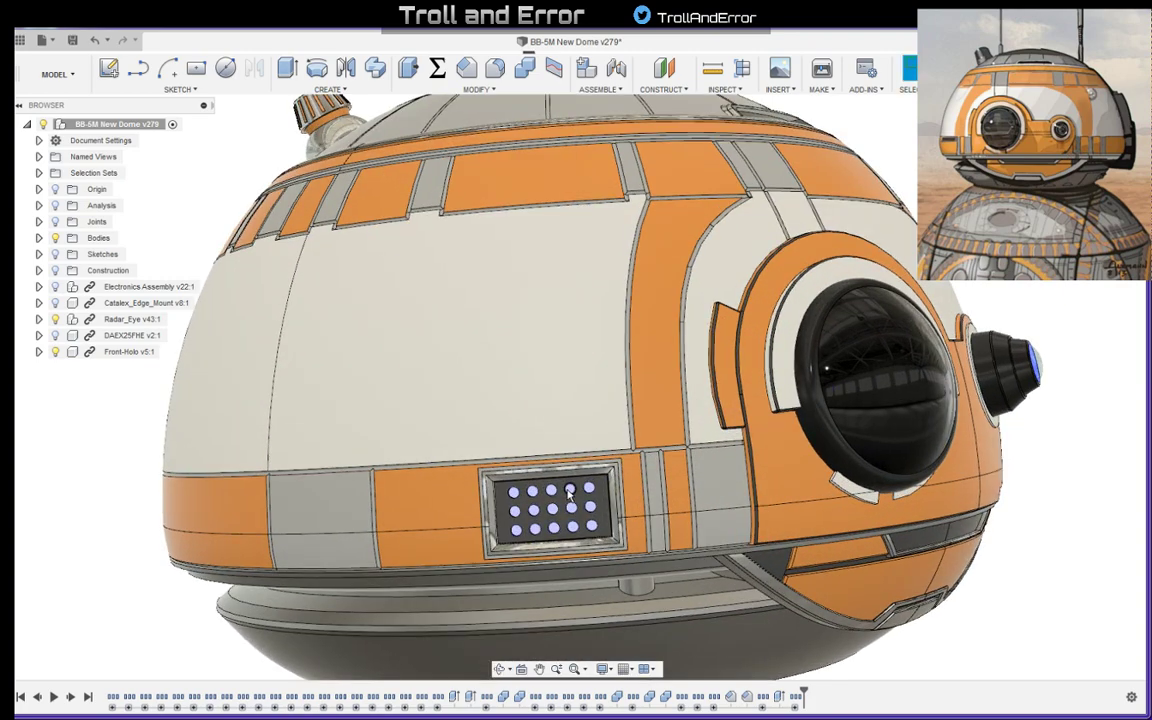
{"action": "scroll", "coordinate": [463, 479], "scroll_direction": "down", "scroll_amount": 10}
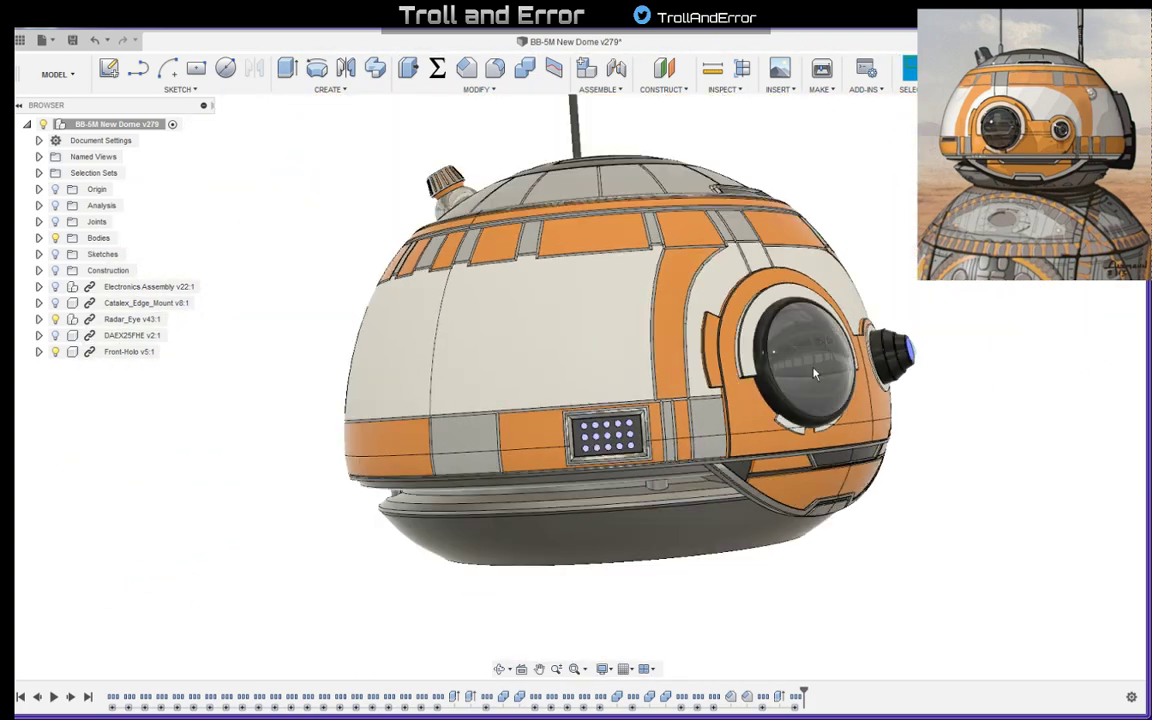
{"action": "middle_click_drag", "start_coordinate": [815, 374], "coordinate": [842, 280], "text": "shift"}
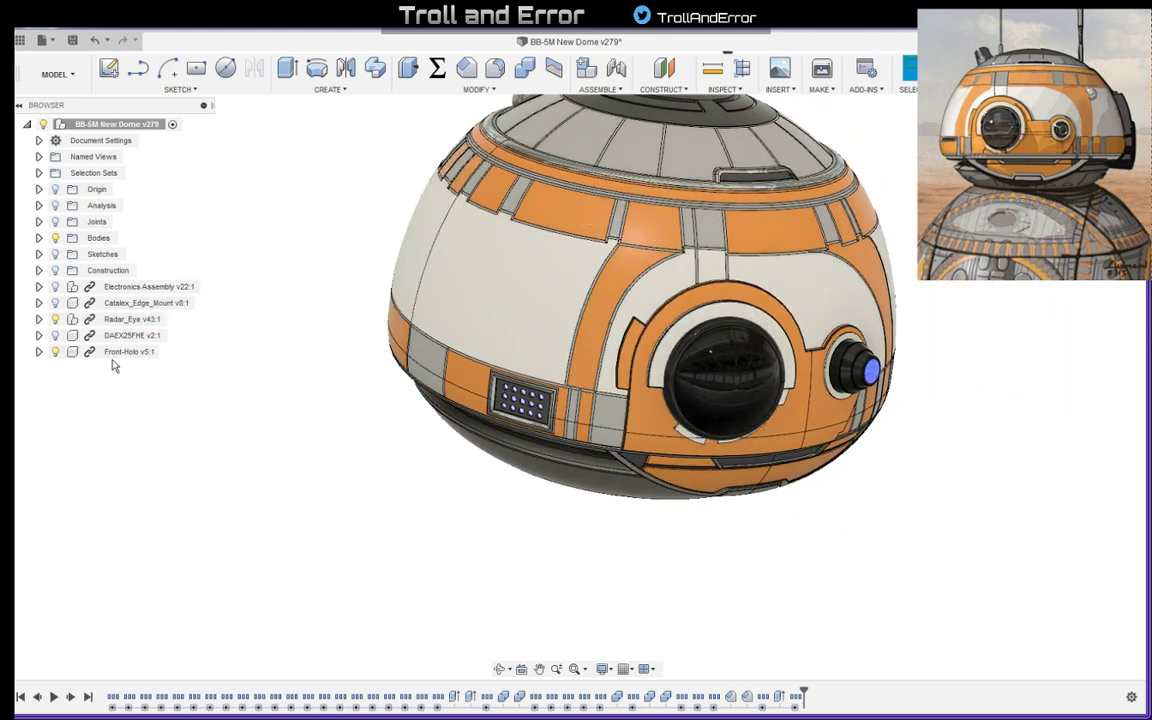
{"action": "left_click", "coordinate": [873, 372]}
{"action": "middle_click_drag", "start_coordinate": [869, 470], "coordinate": [786, 187], "text": "shift"}
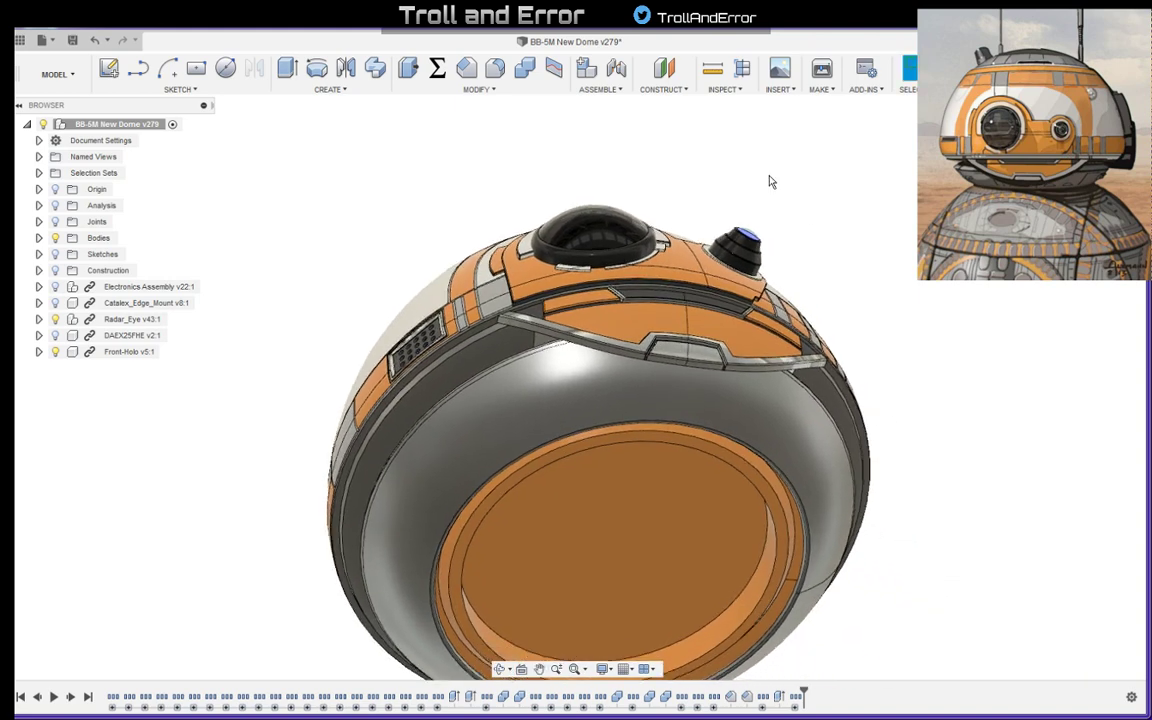
{"action": "scroll", "coordinate": [840, 307], "scroll_direction": "down", "scroll_amount": 1}
{"action": "mouse_move", "coordinate": [831, 309]}
{"action": "middle_mouse_down", "text": "shift"}
{"action": "mouse_move", "coordinate": [864, 255]}
{"action": "mouse_move", "coordinate": [825, 290]}
{"action": "middle_mouse_up", "text": "shift"}
{"action": "scroll", "coordinate": [503, 245], "scroll_direction": "up", "scroll_amount": 2}
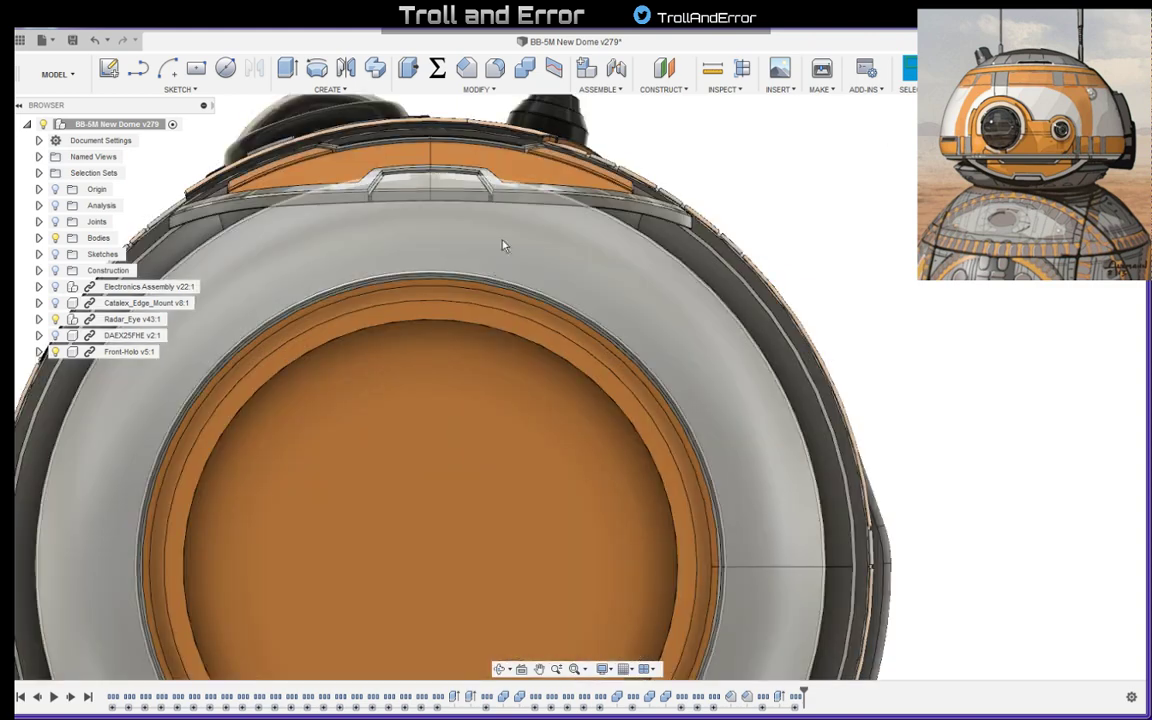
{"action": "scroll", "coordinate": [682, 308], "scroll_direction": "down", "scroll_amount": 2}
{"action": "middle_click_drag", "start_coordinate": [497, 278], "coordinate": [566, 384]}
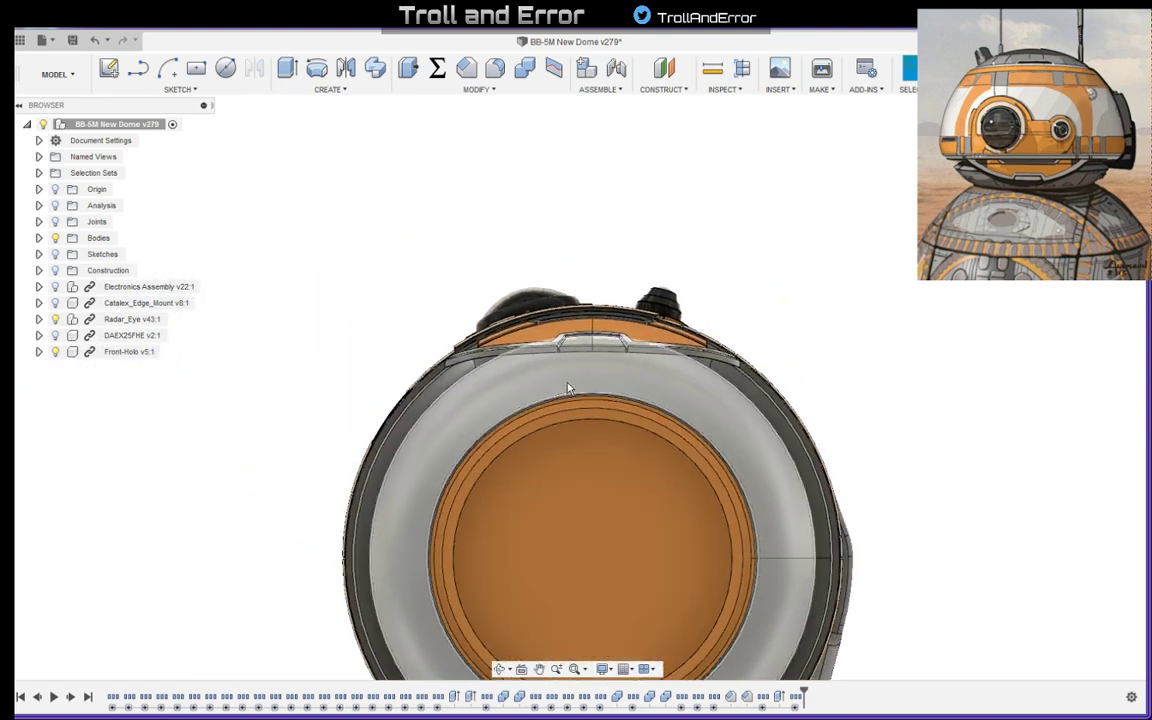
- Hide the bodies and start a new sketch on the horizontal origin plane, seen from below the dome
{"action": "middle_click_drag", "start_coordinate": [698, 412], "coordinate": [725, 277]}
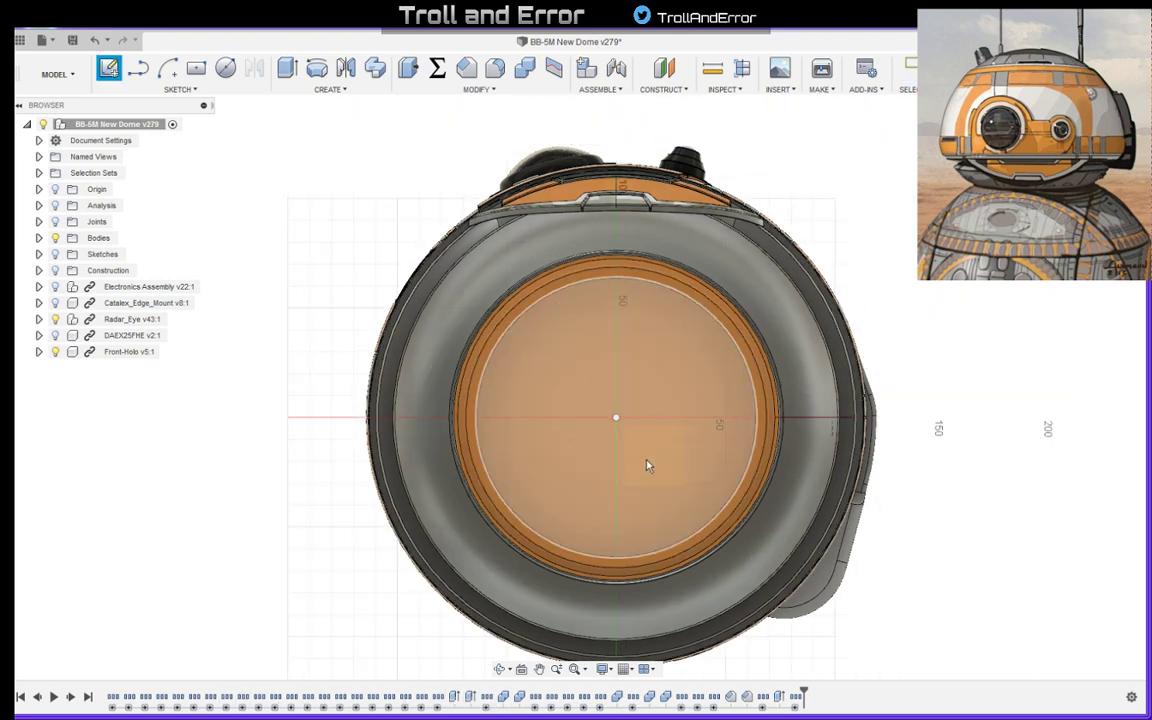
{"action": "left_click", "coordinate": [55, 237]}
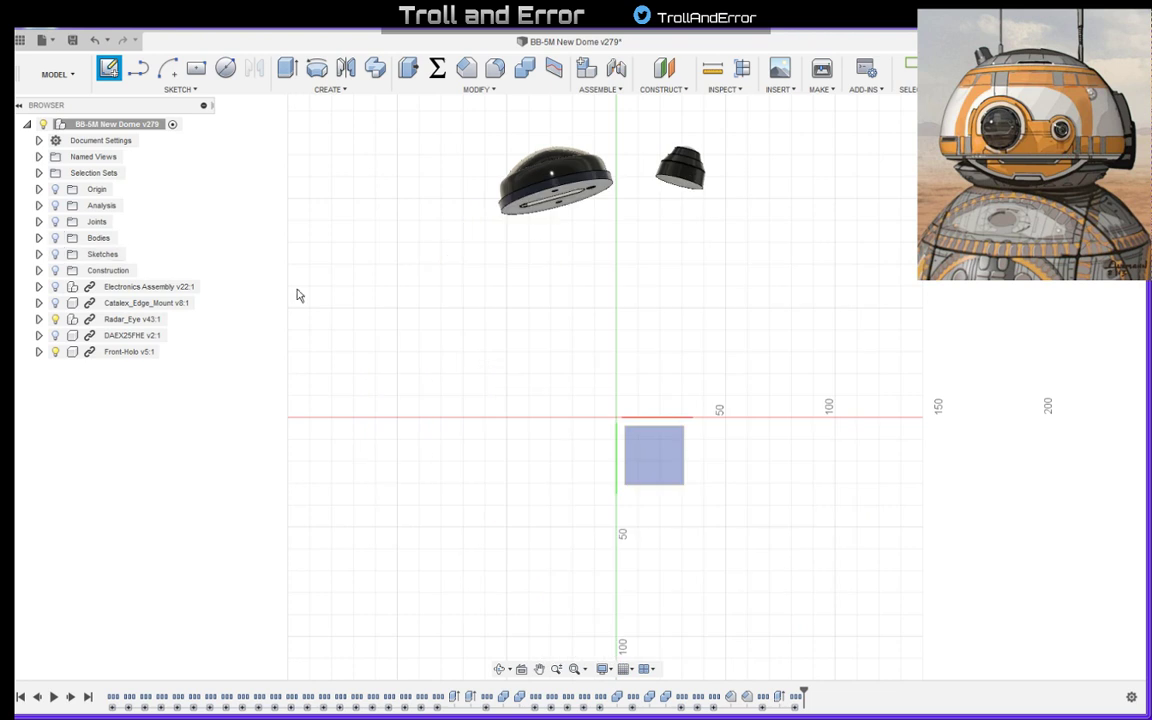
{"action": "left_click", "coordinate": [653, 465]}
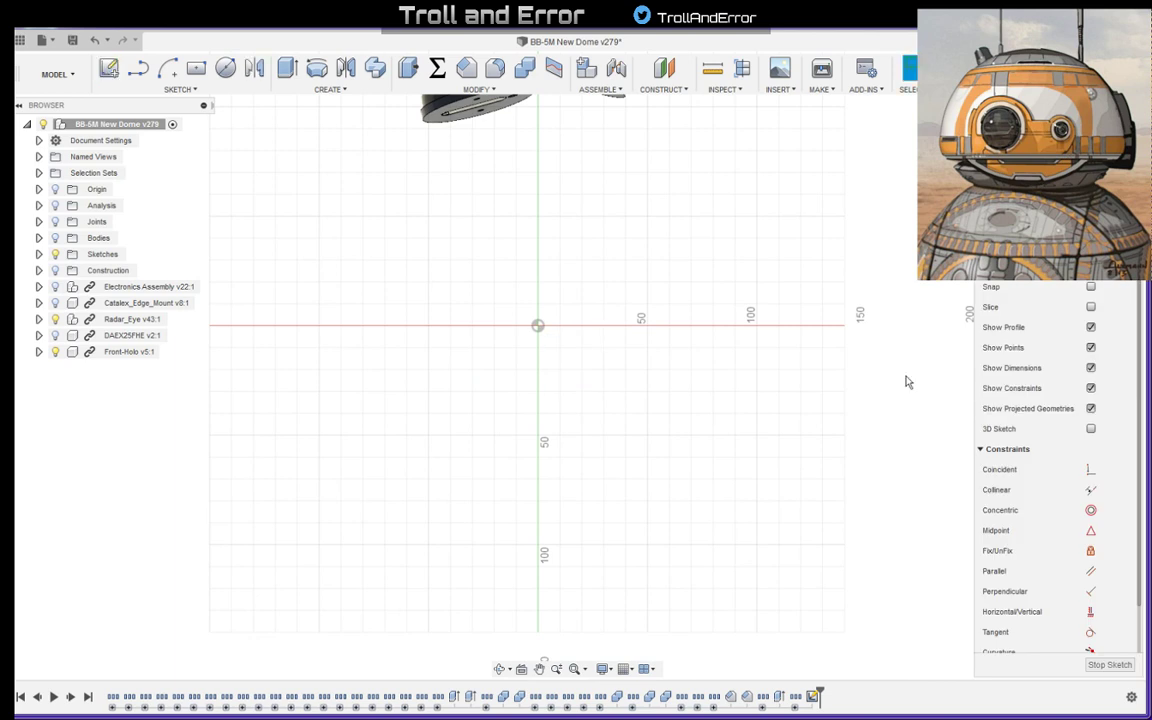
{"action": "middle_click_drag", "start_coordinate": [569, 249], "coordinate": [609, 342]}
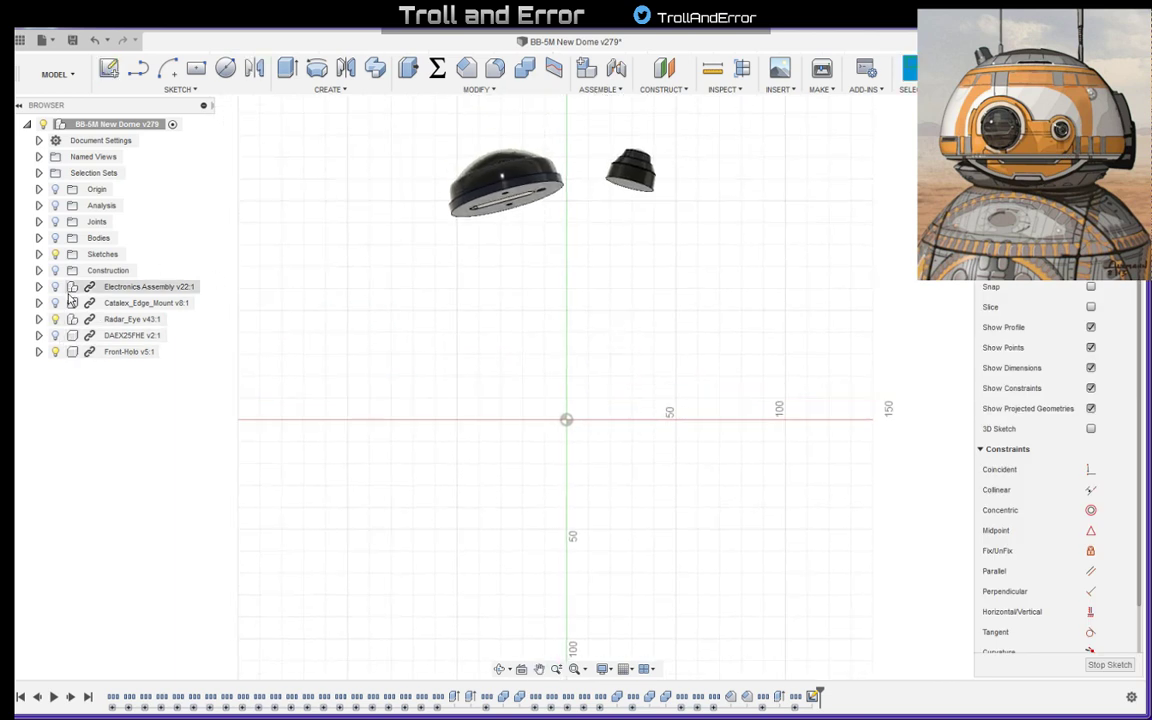
- Hide the Radar_Eye and Front-Holo components, show the bodies, and collapse and reposition the sketch palette clear of the reference image
{"action": "left_click", "coordinate": [55, 335]}
{"action": "left_click", "coordinate": [55, 319]}
{"action": "left_click", "coordinate": [55, 351]}
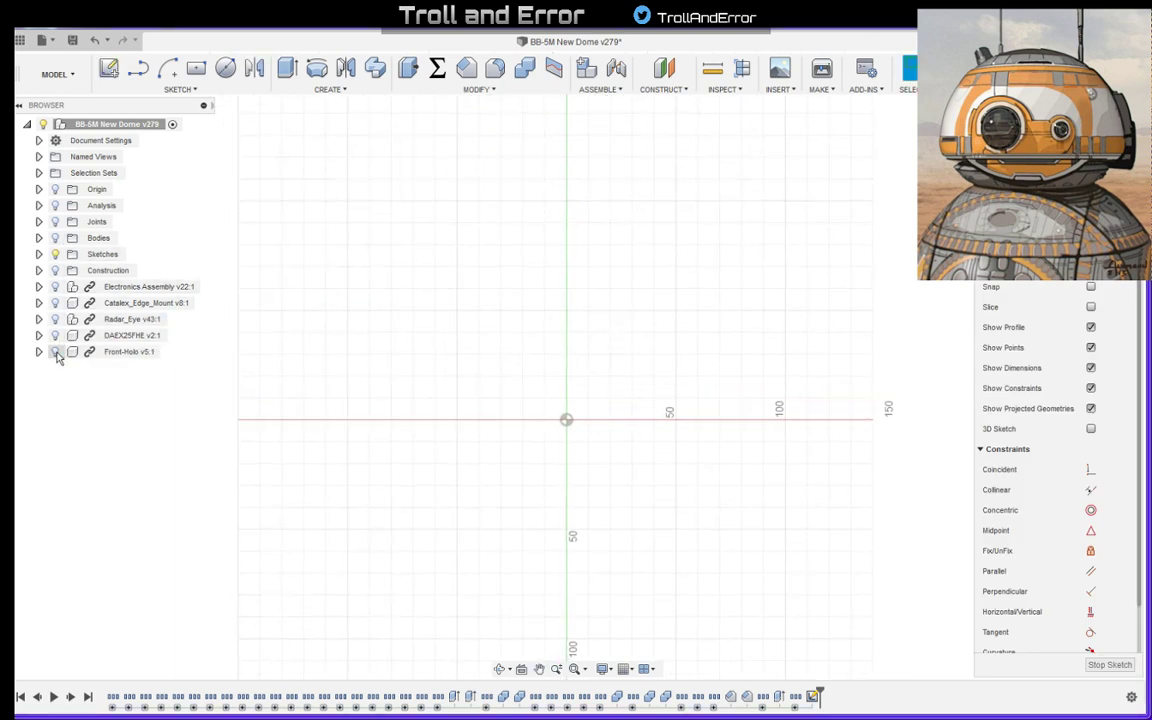
{"action": "left_click", "coordinate": [55, 237]}
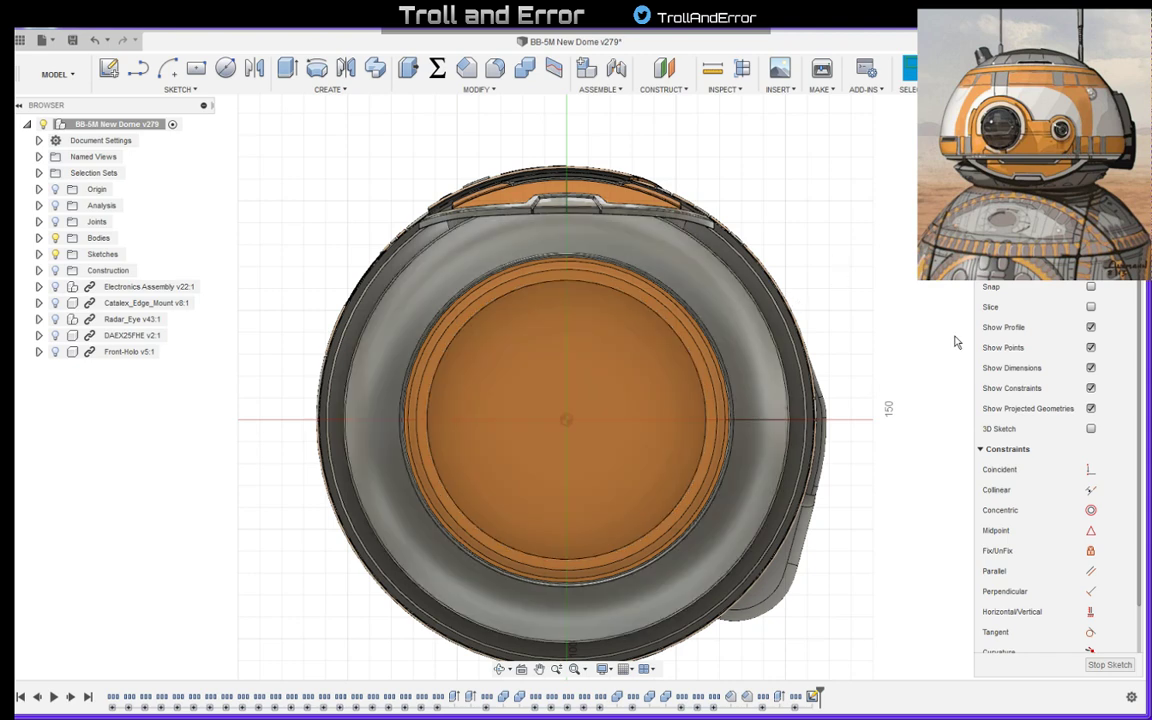
{"action": "left_click", "coordinate": [996, 206]}
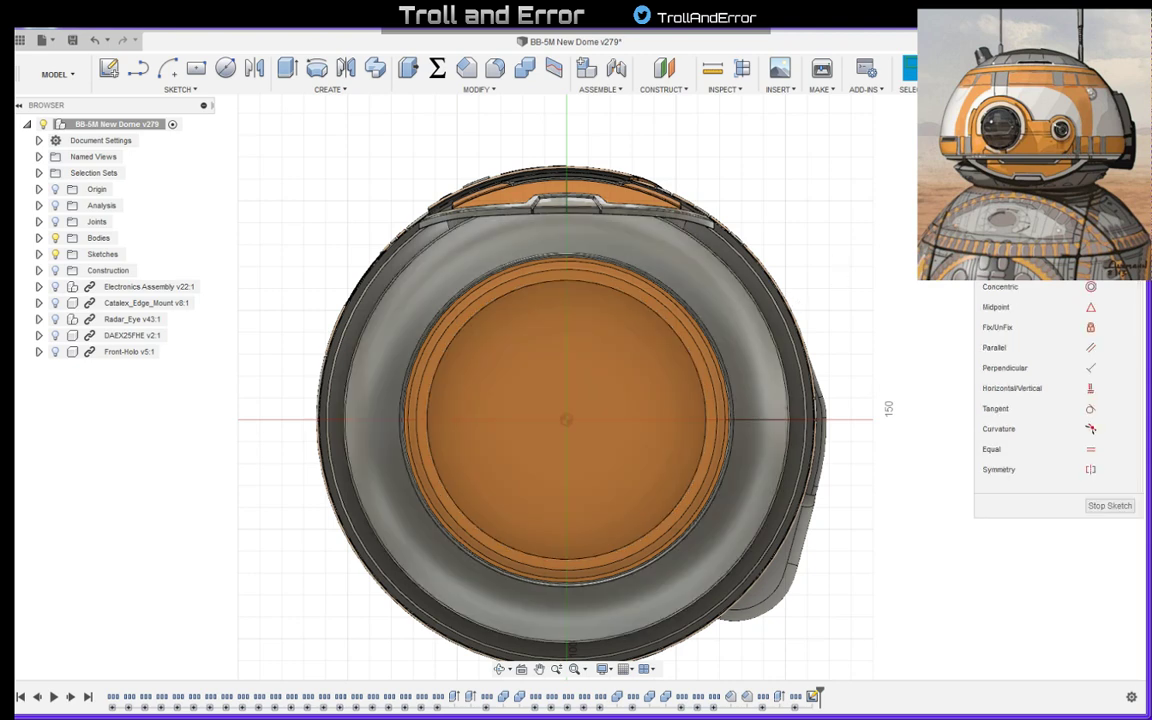
{"action": "left_click_drag", "start_coordinate": [1020, 189], "coordinate": [1024, 311]}
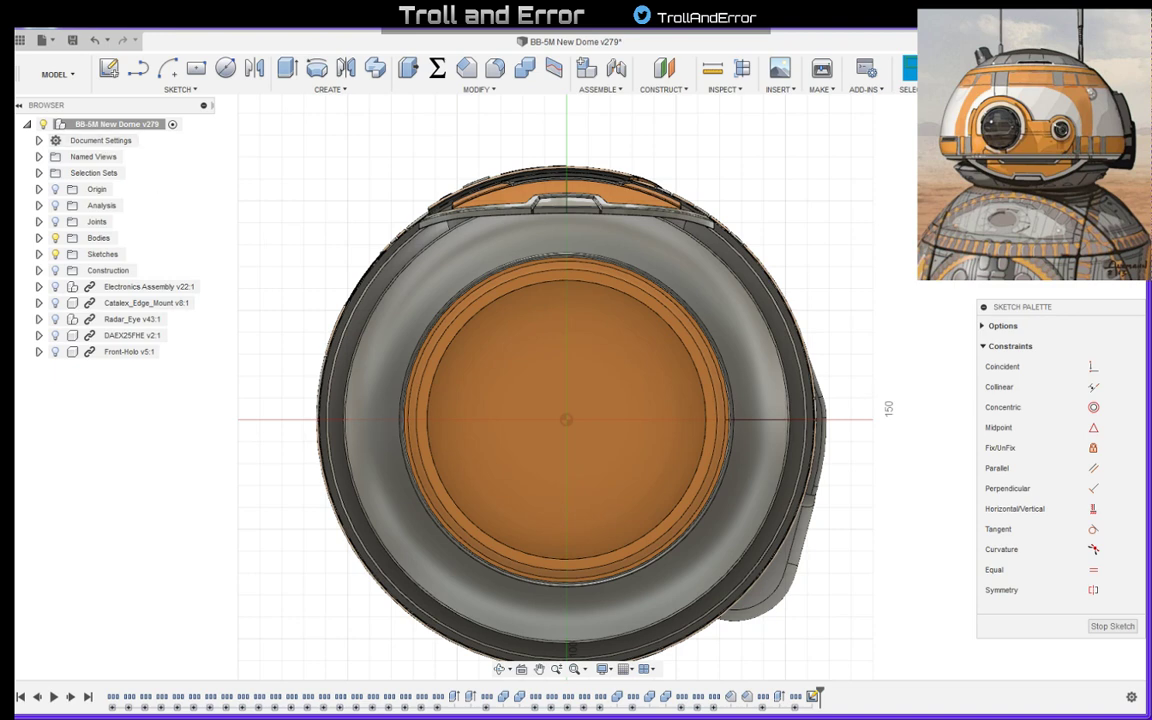
- Switch to IrfanView and check the dome's lower rim in the reference picture bb-01.jpg
{"action": "left_click_drag", "start_coordinate": [15, 190], "coordinate": [456, 169]}
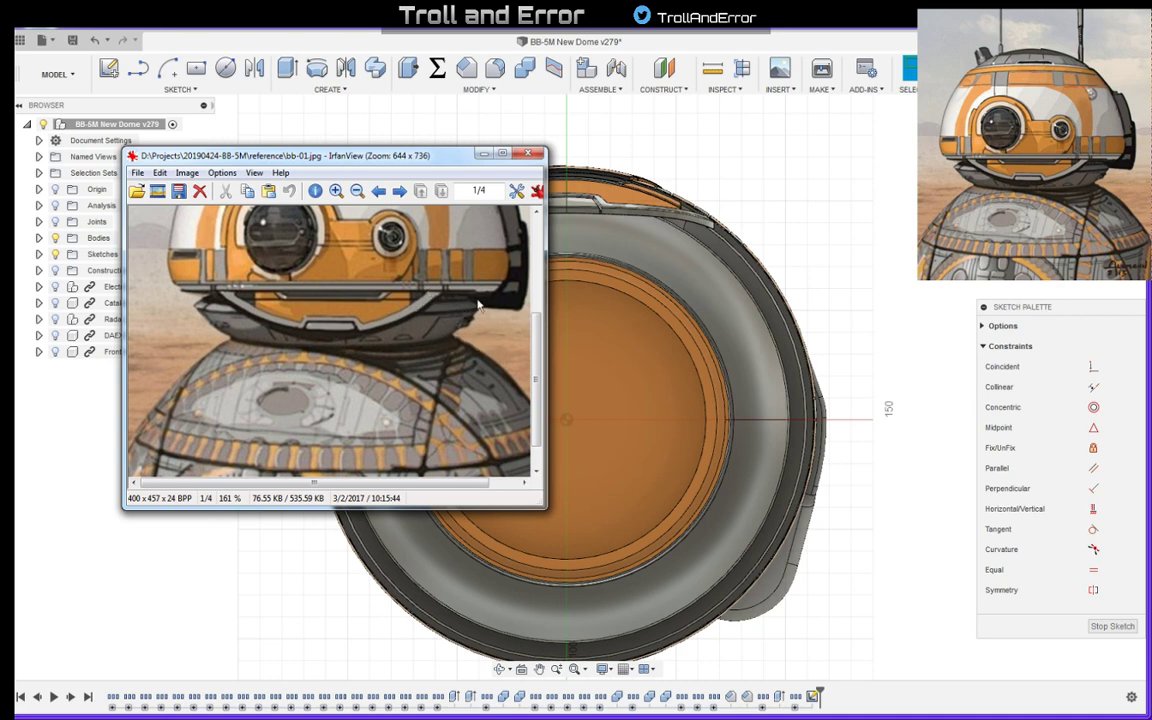
{"action": "left_click_drag", "start_coordinate": [393, 151], "coordinate": [15, 155]}
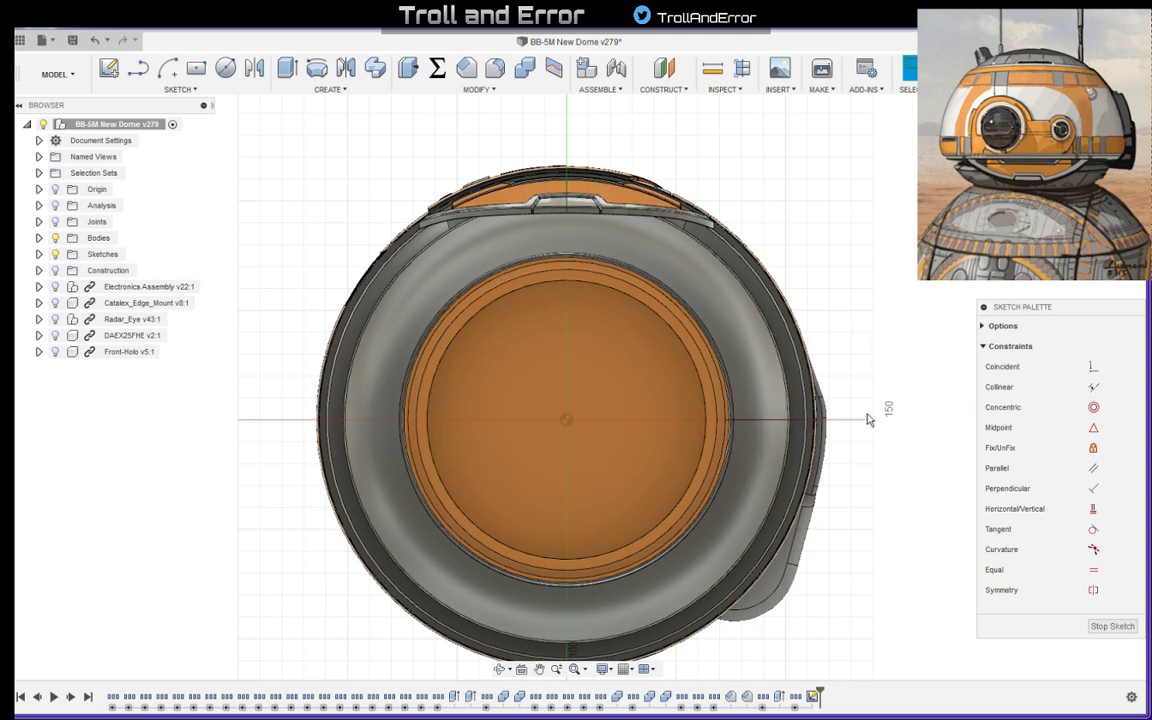
- Draw a construction line about 80 mm long from the origin to just past the grey ring's inner edge
{"action": "key", "text": "l"}
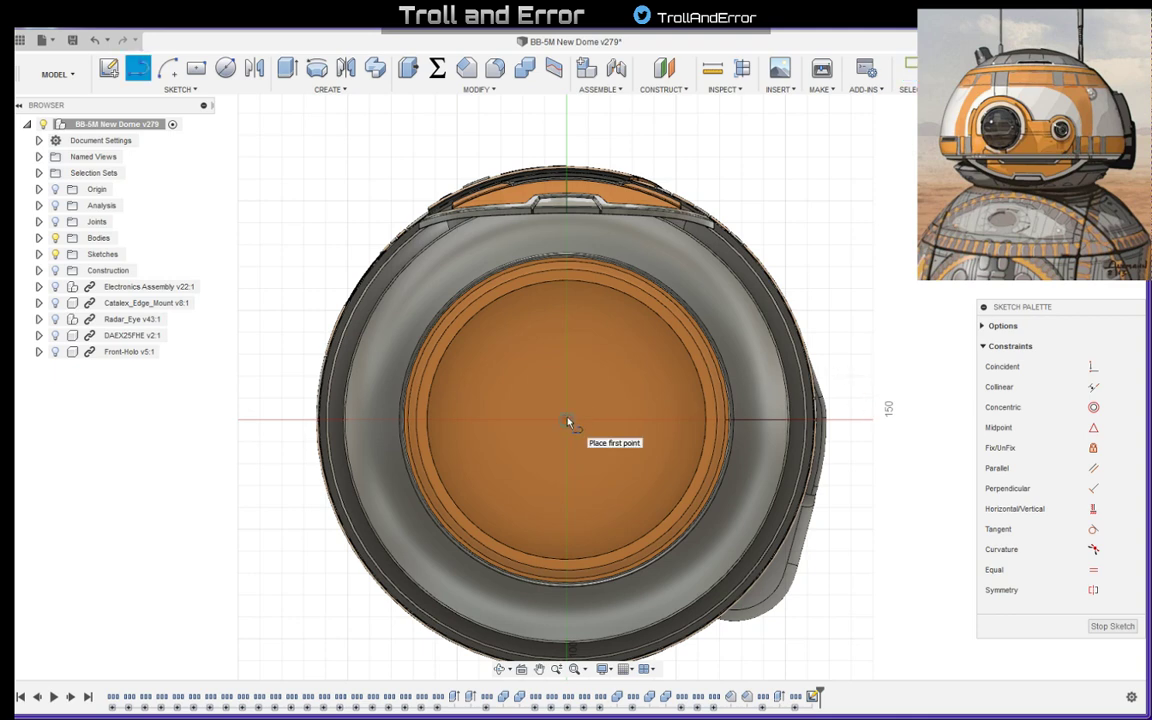
{"action": "left_click", "coordinate": [567, 421]}
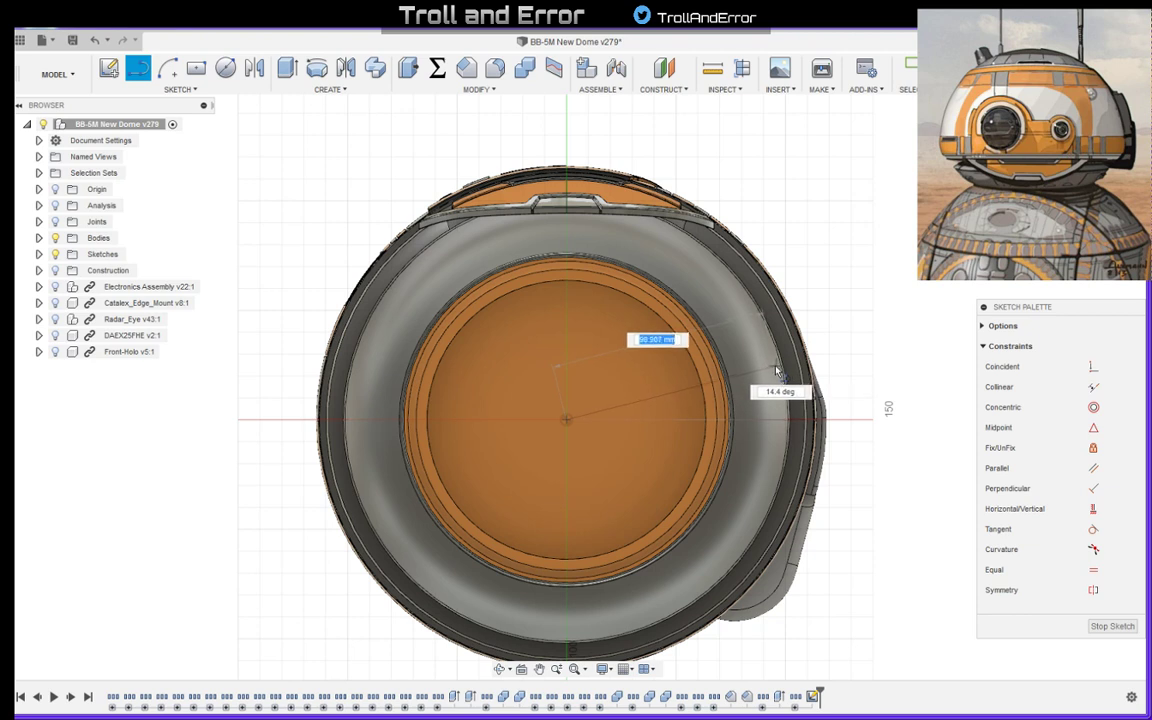
{"action": "left_click", "coordinate": [775, 370]}
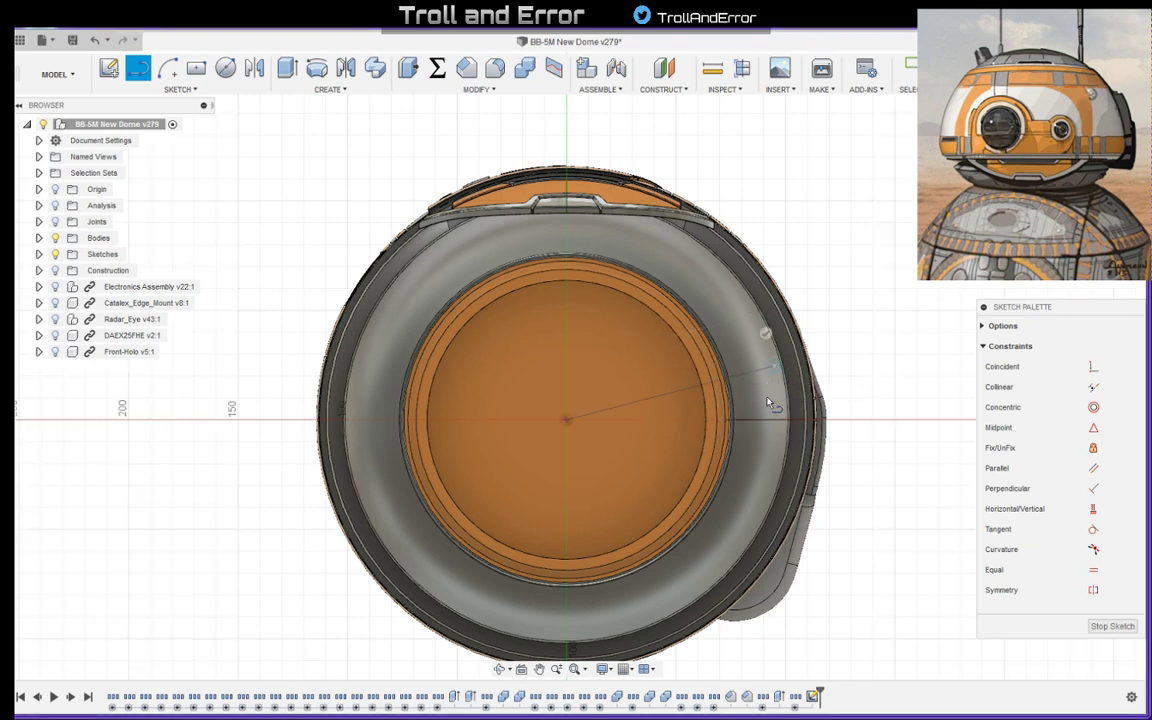
{"action": "key", "text": "Escape"}
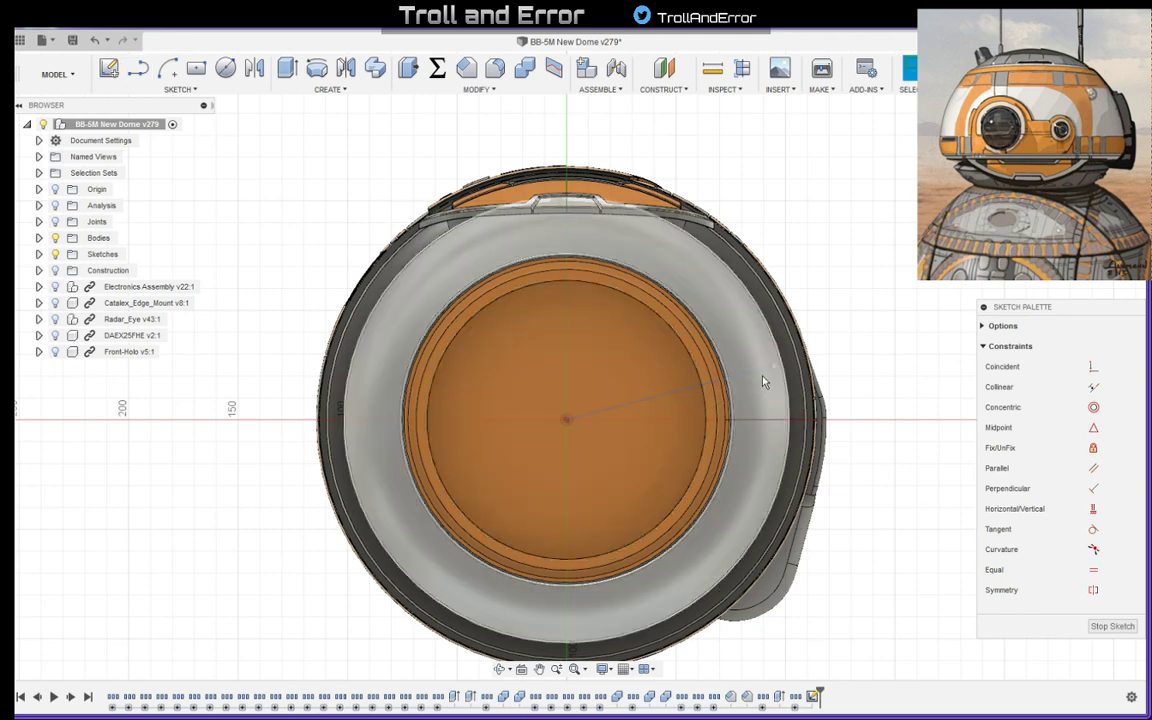
{"action": "left_click_drag", "start_coordinate": [778, 373], "coordinate": [738, 380]}
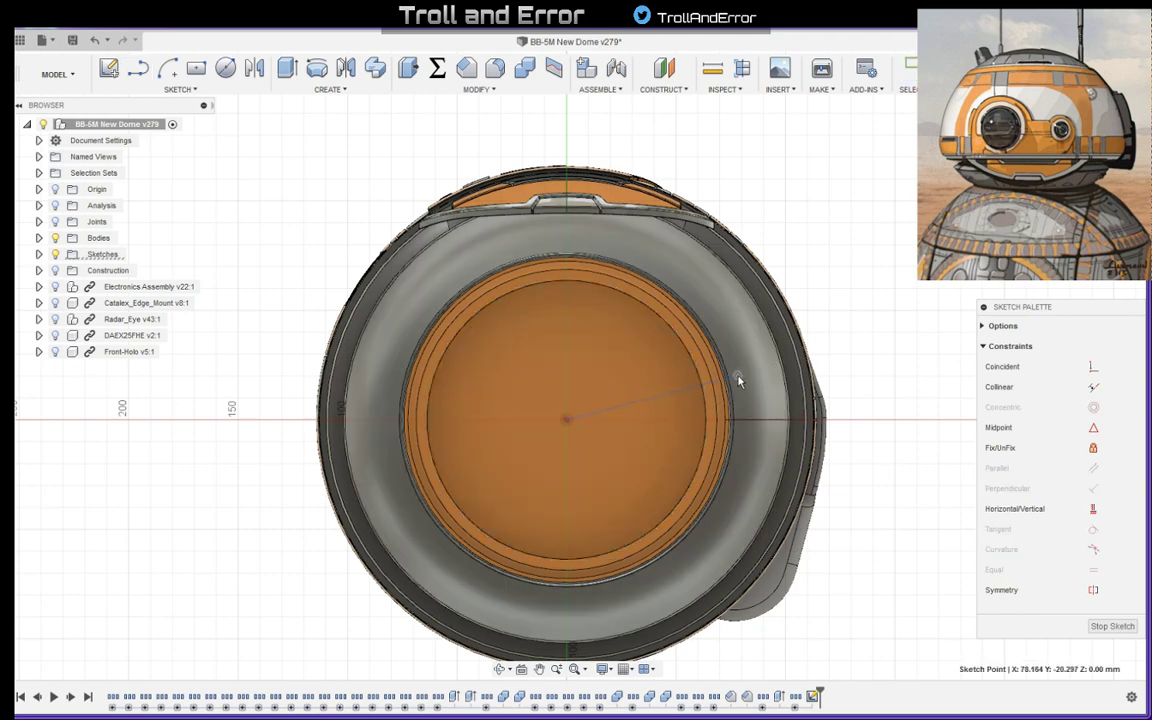
{"action": "left_click", "coordinate": [682, 394]}
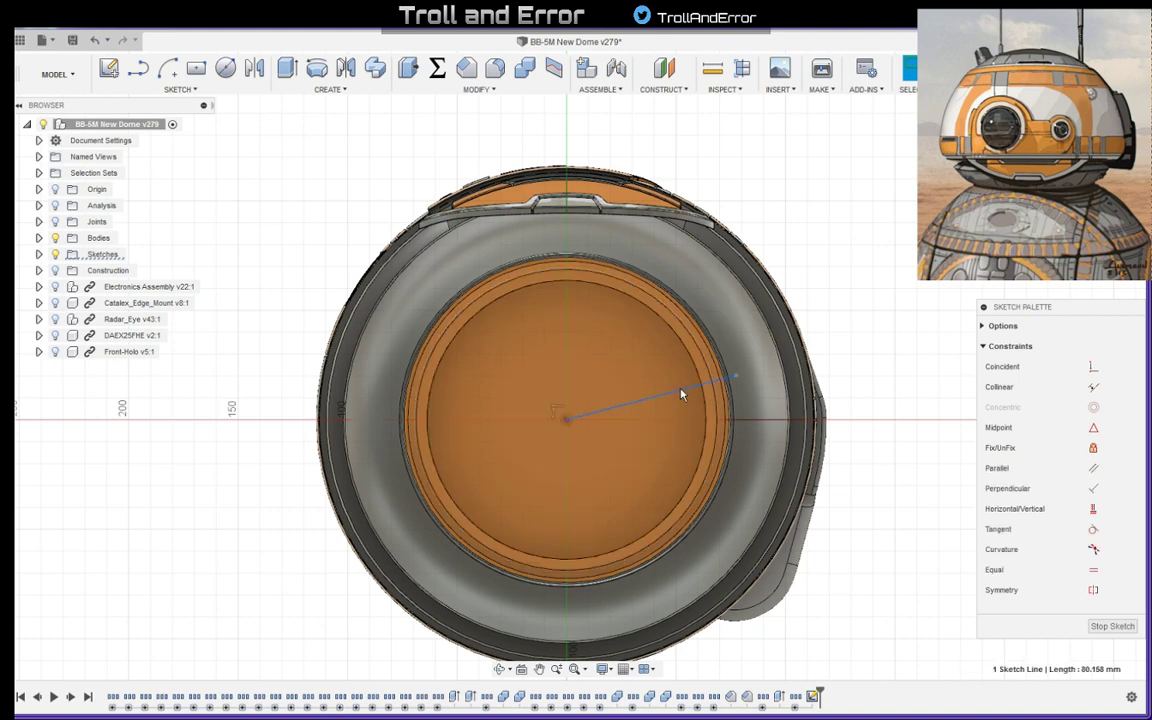
{"action": "key", "text": "Delete"}
- Hide the bodies and draw a short line outward from the outer end of the construction line
{"action": "scroll", "coordinate": [740, 375], "scroll_direction": "up", "scroll_amount": 4}
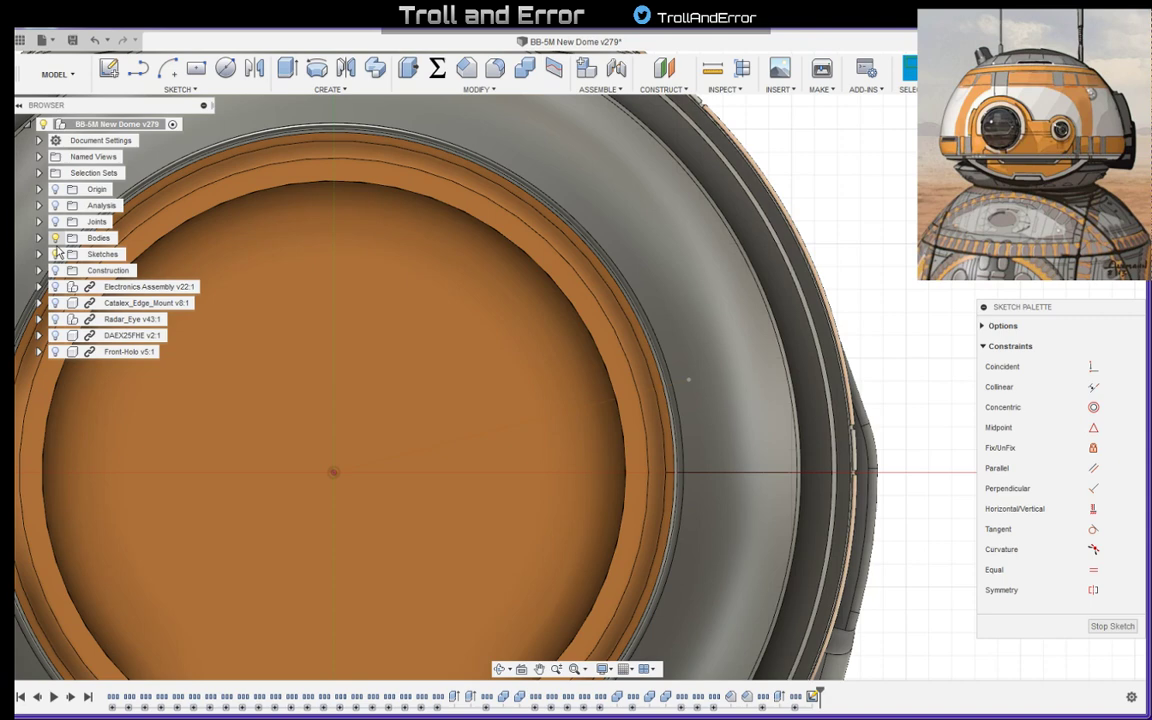
{"action": "left_click", "coordinate": [57, 240]}
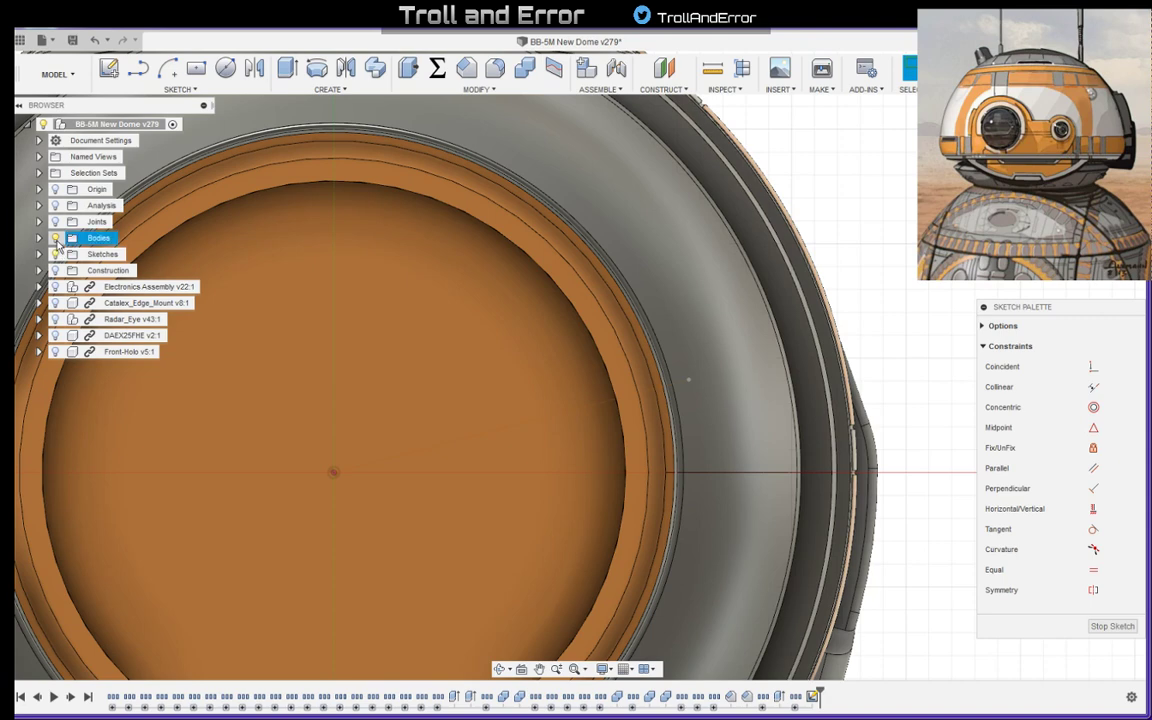
{"action": "left_click", "coordinate": [56, 238]}
{"action": "middle_click_drag", "start_coordinate": [812, 332], "coordinate": [661, 375]}
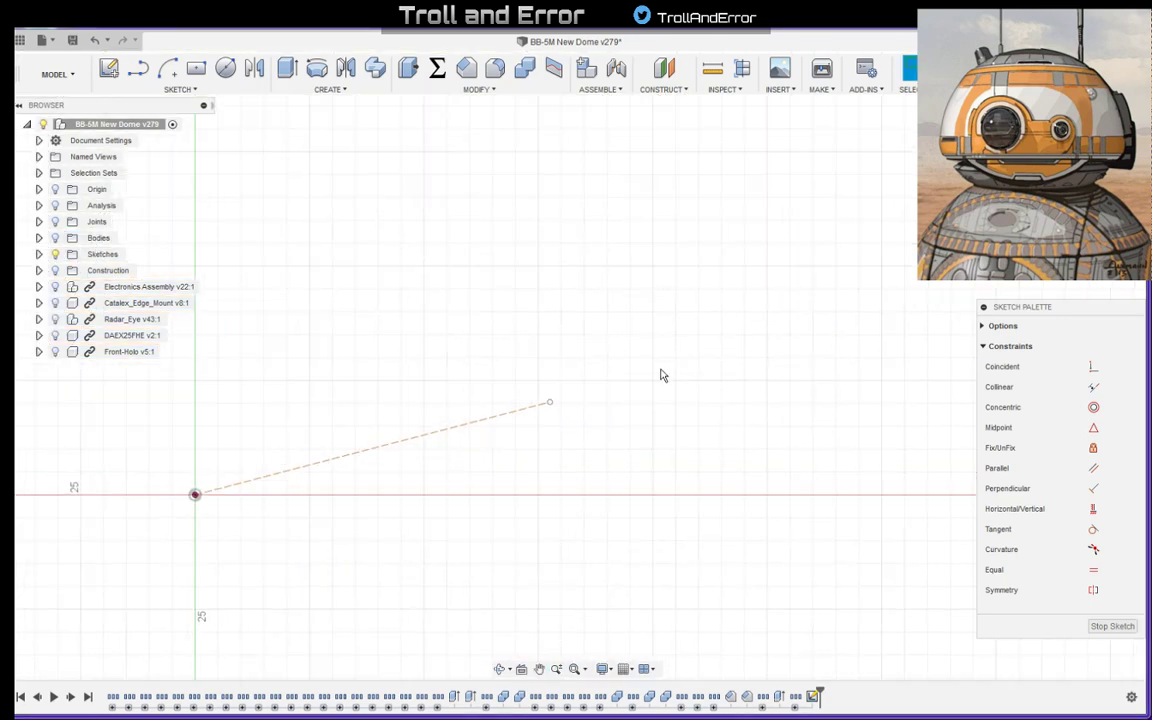
{"action": "key", "text": "l"}
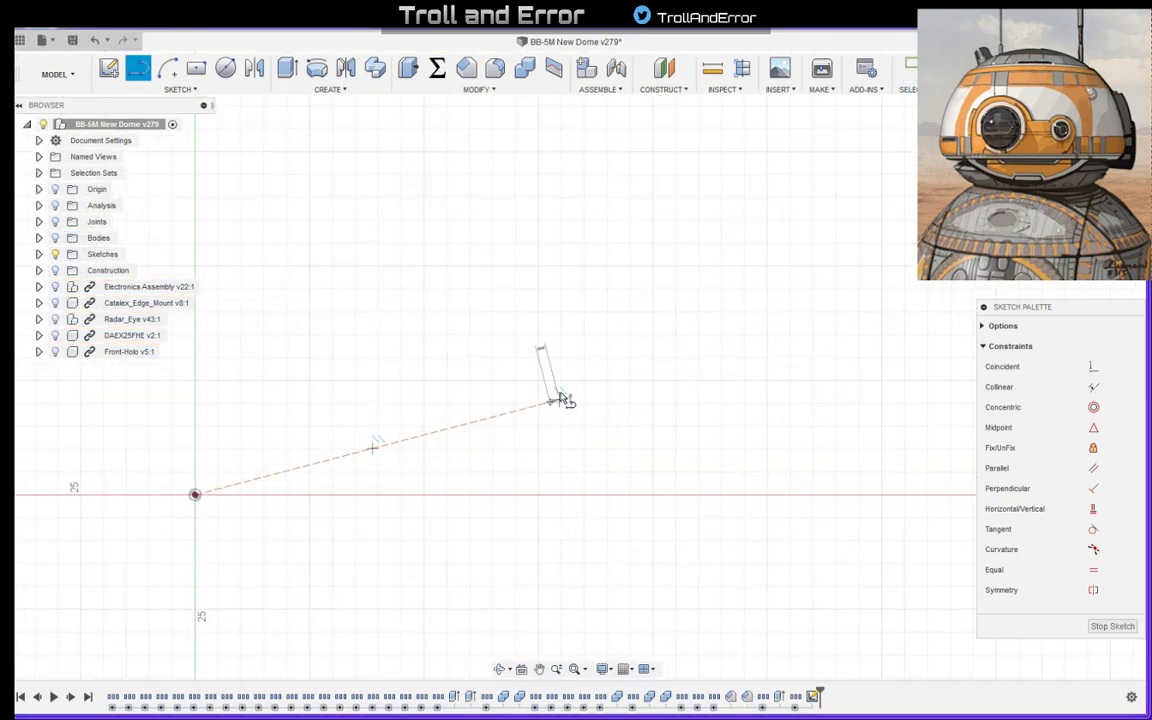
{"action": "left_click", "coordinate": [553, 400]}
{"action": "left_click", "coordinate": [640, 356]}
{"action": "key", "text": "Escape"}
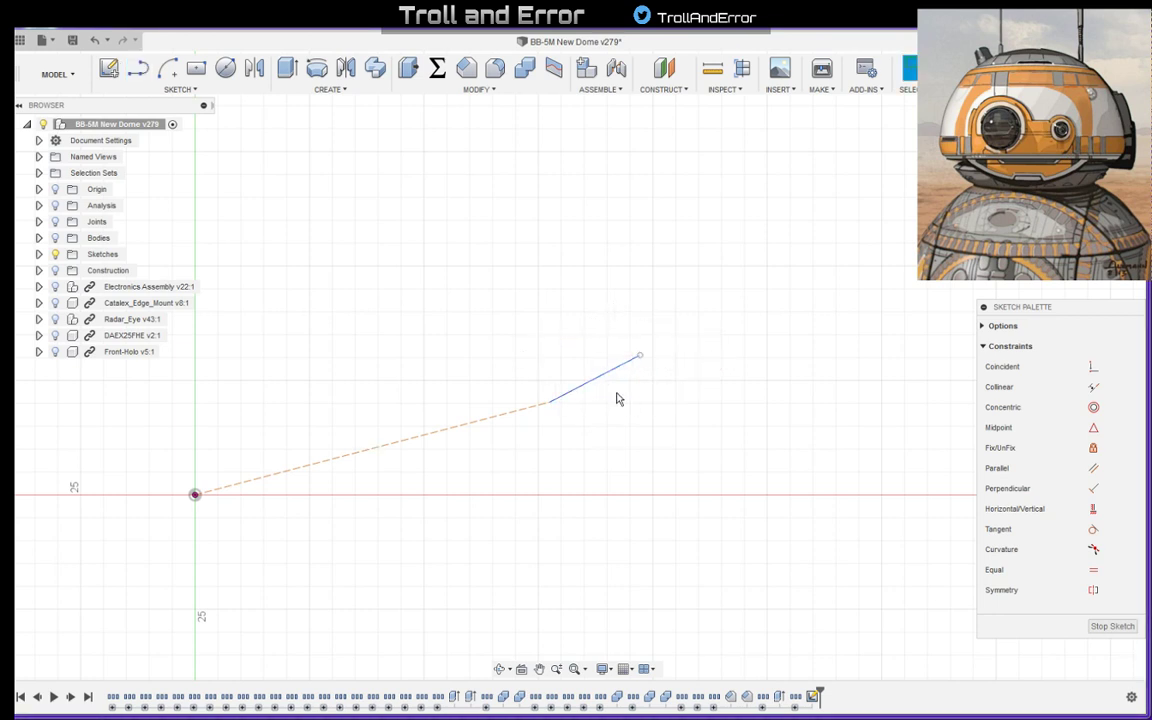
- Make the short line collinear with the construction line
{"action": "left_click", "coordinate": [580, 386]}
{"action": "left_click", "coordinate": [512, 411], "text": "shift"}
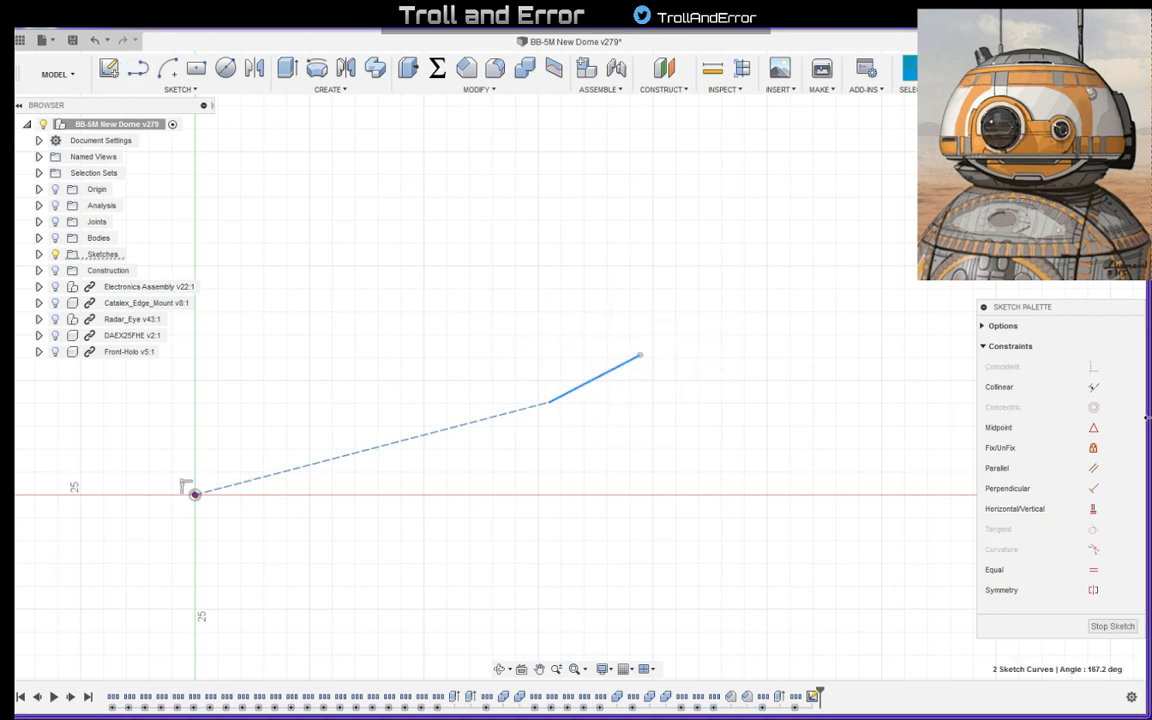
{"action": "left_click", "coordinate": [1093, 387]}
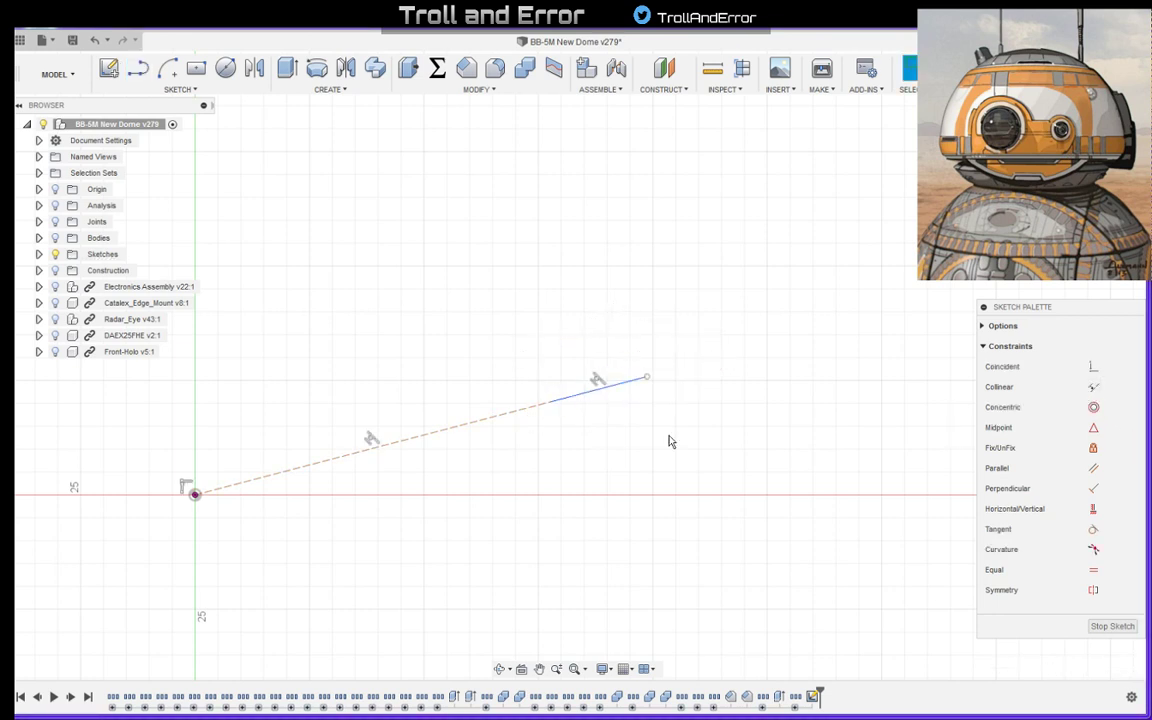
- Show the bodies and fit the short line to the grey ring, placing its outer end at about X 97 mm, Y -25.4 mm
{"action": "middle_click_drag", "start_coordinate": [569, 425], "coordinate": [641, 433]}
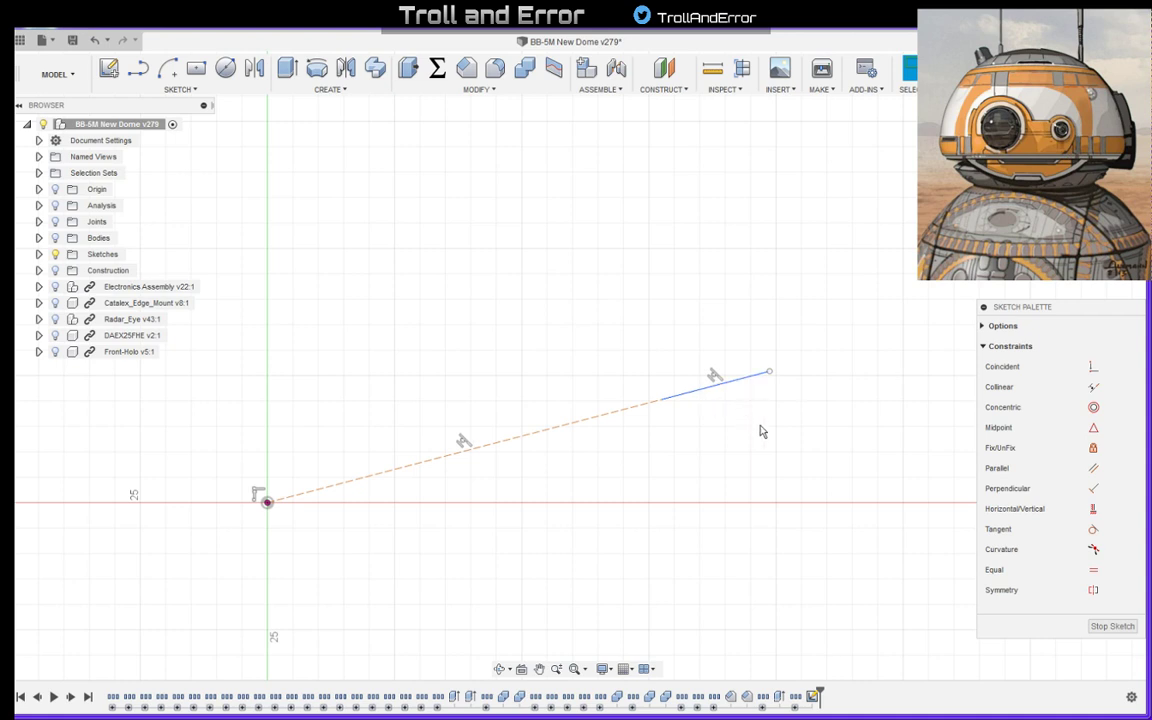
{"action": "middle_click_drag", "start_coordinate": [745, 415], "coordinate": [670, 415]}
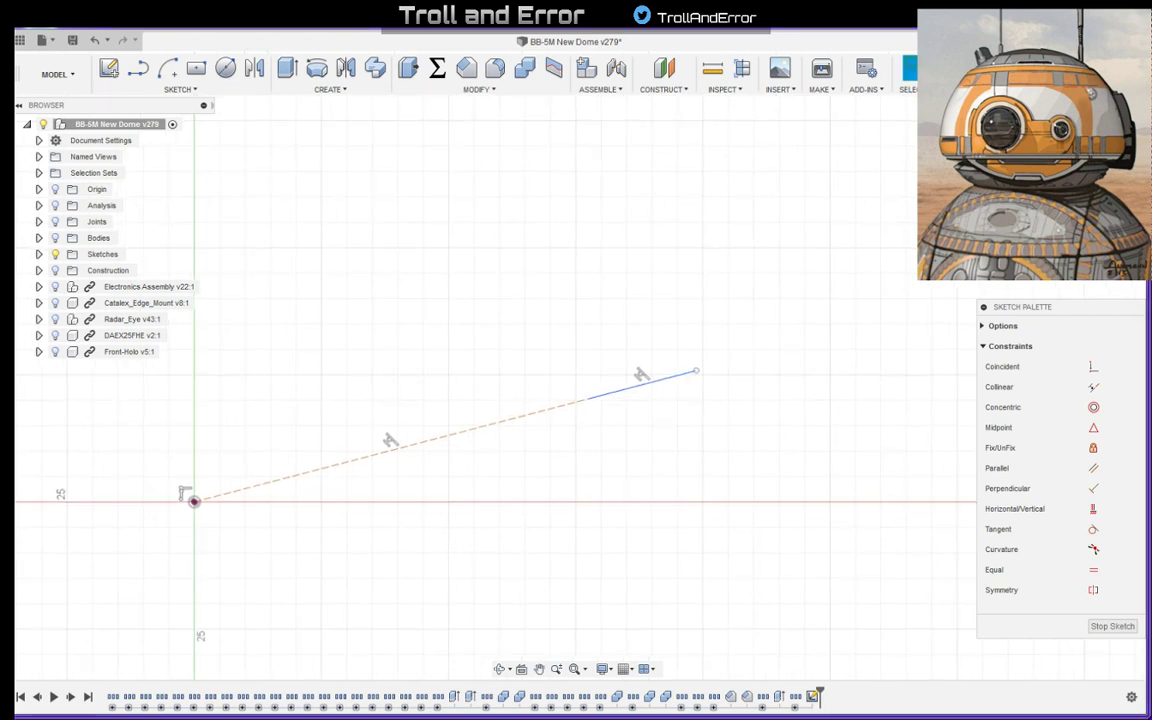
{"action": "left_click", "coordinate": [56, 239]}
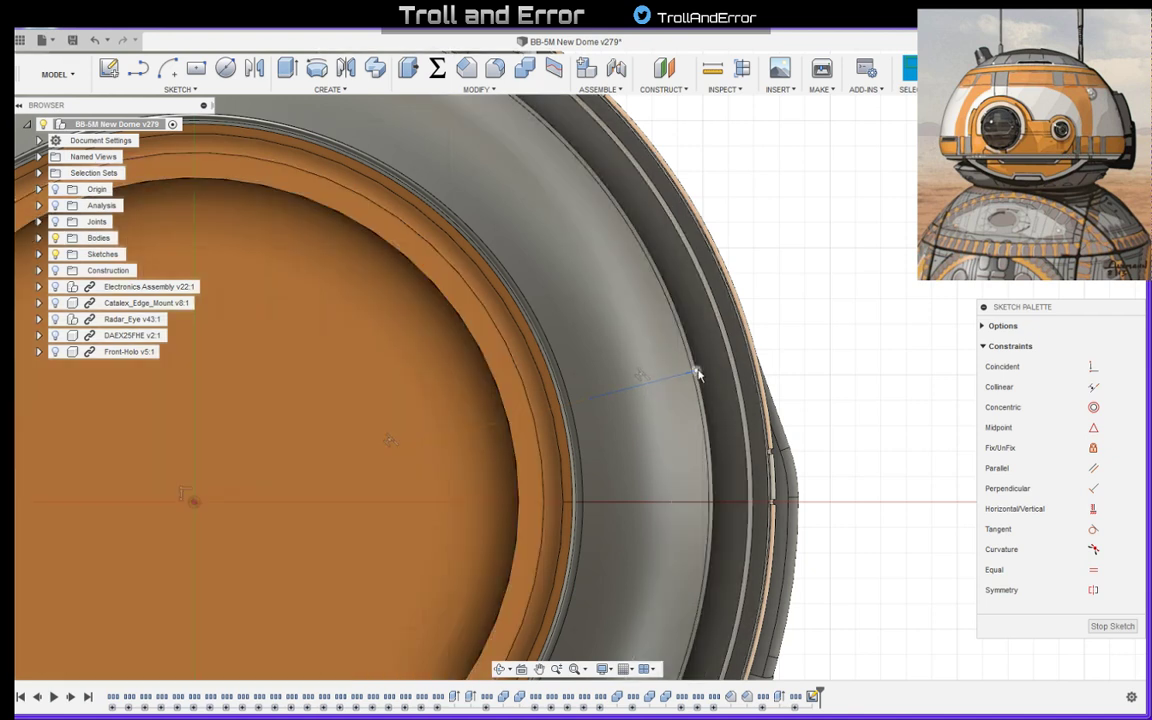
{"action": "left_click_drag", "start_coordinate": [696, 371], "coordinate": [683, 375]}
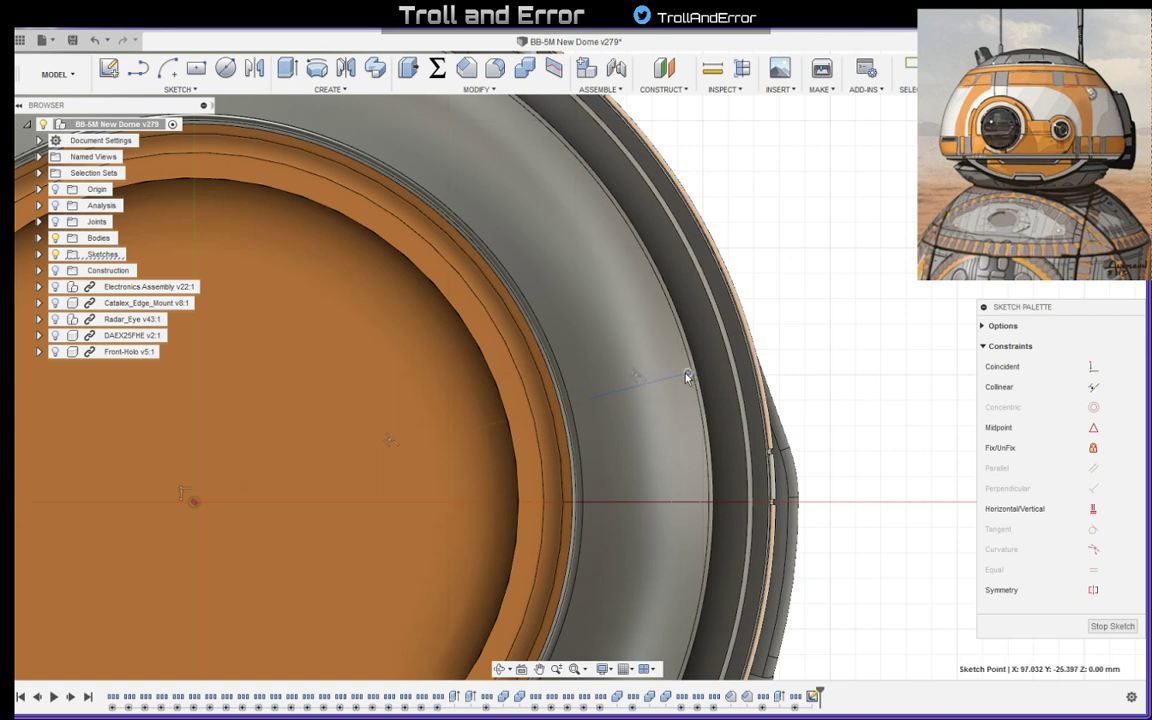
{"action": "left_click_drag", "start_coordinate": [686, 374], "coordinate": [686, 374]}
{"action": "left_click_drag", "start_coordinate": [586, 401], "coordinate": [591, 401]}
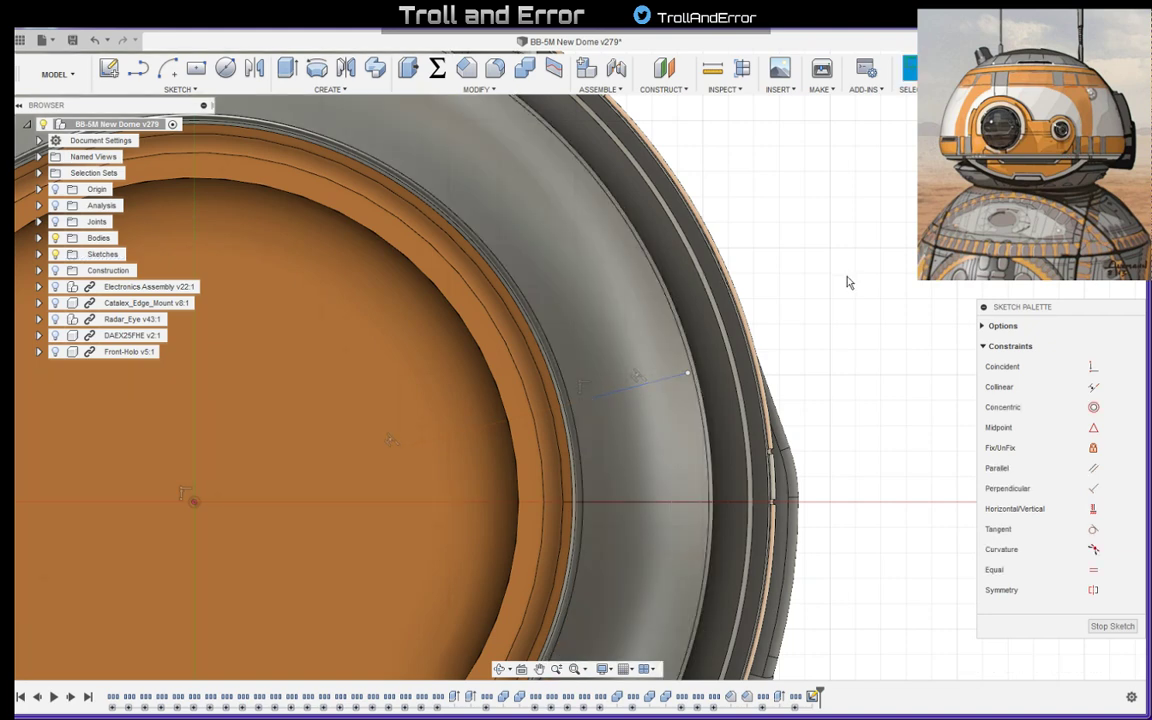
- Draw a horizontal construction line about 60 mm long from the origin
{"action": "middle_click_drag", "start_coordinate": [867, 290], "coordinate": [910, 328]}
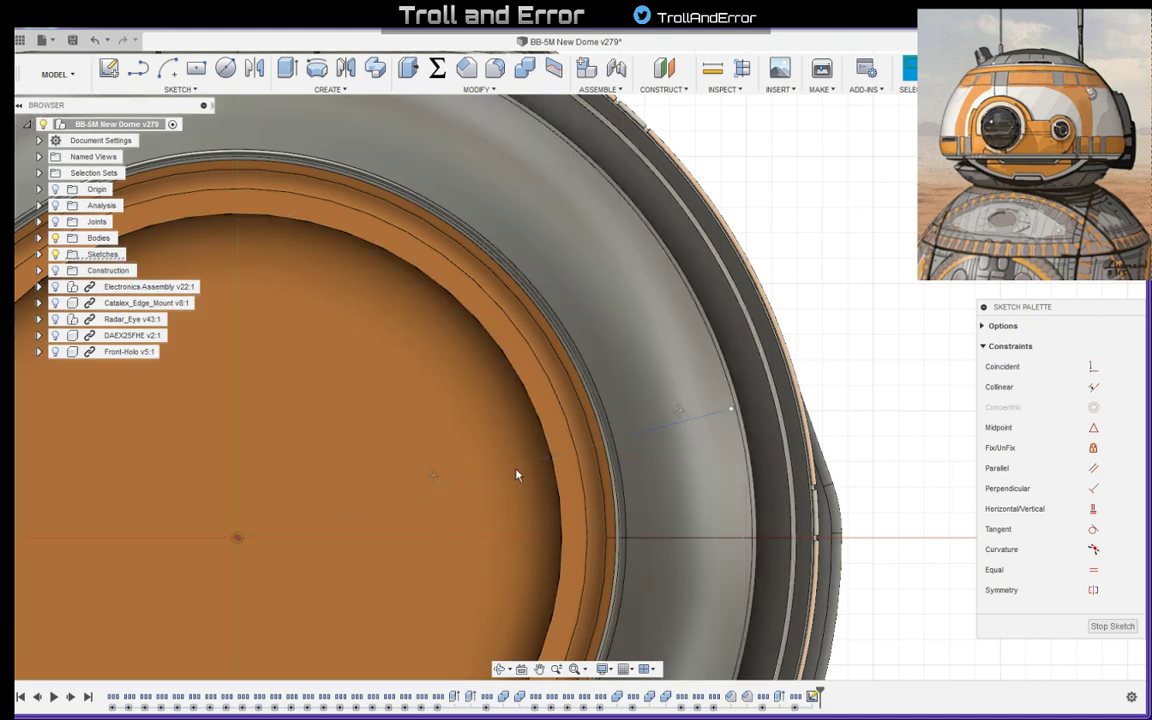
{"action": "key", "text": "l"}
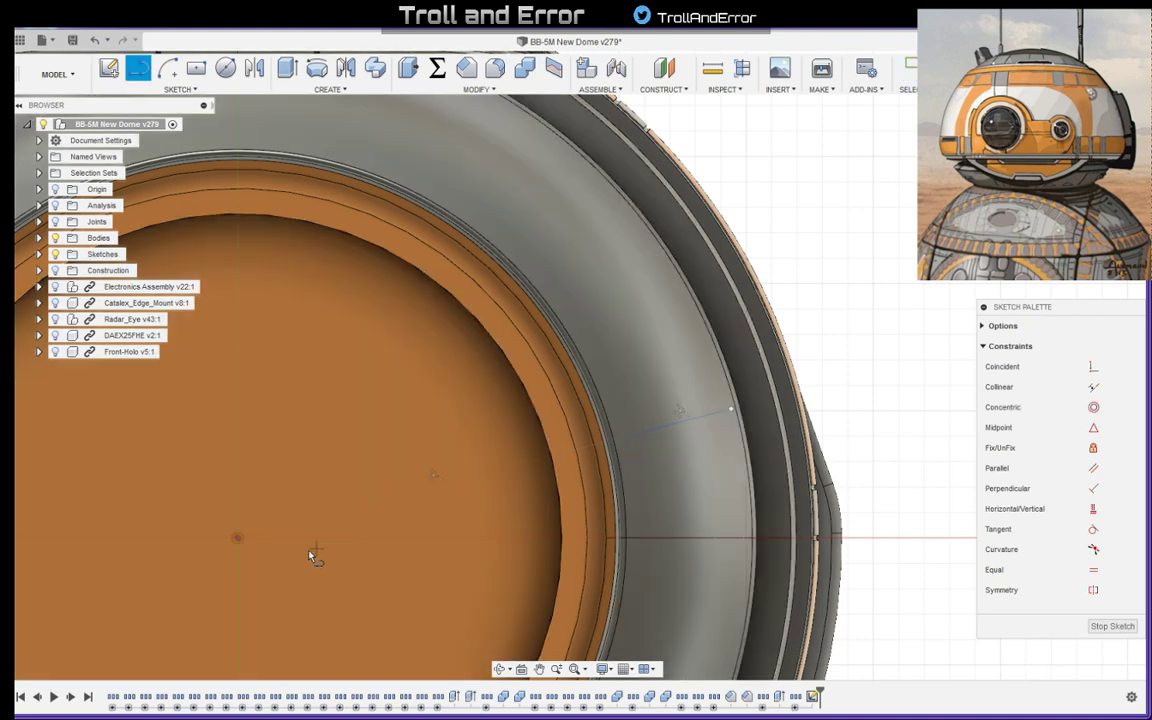
{"action": "left_click", "coordinate": [237, 538]}
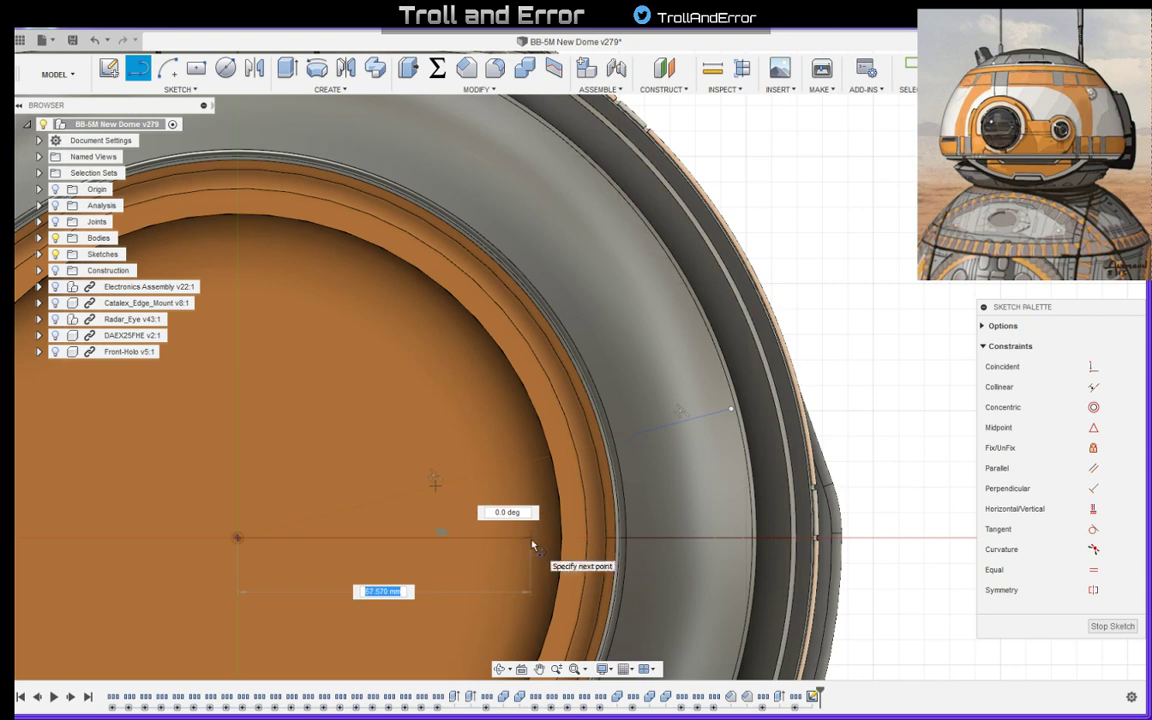
{"action": "left_click", "coordinate": [540, 538]}
{"action": "key", "text": "Escape"}
{"action": "left_click", "coordinate": [506, 539]}
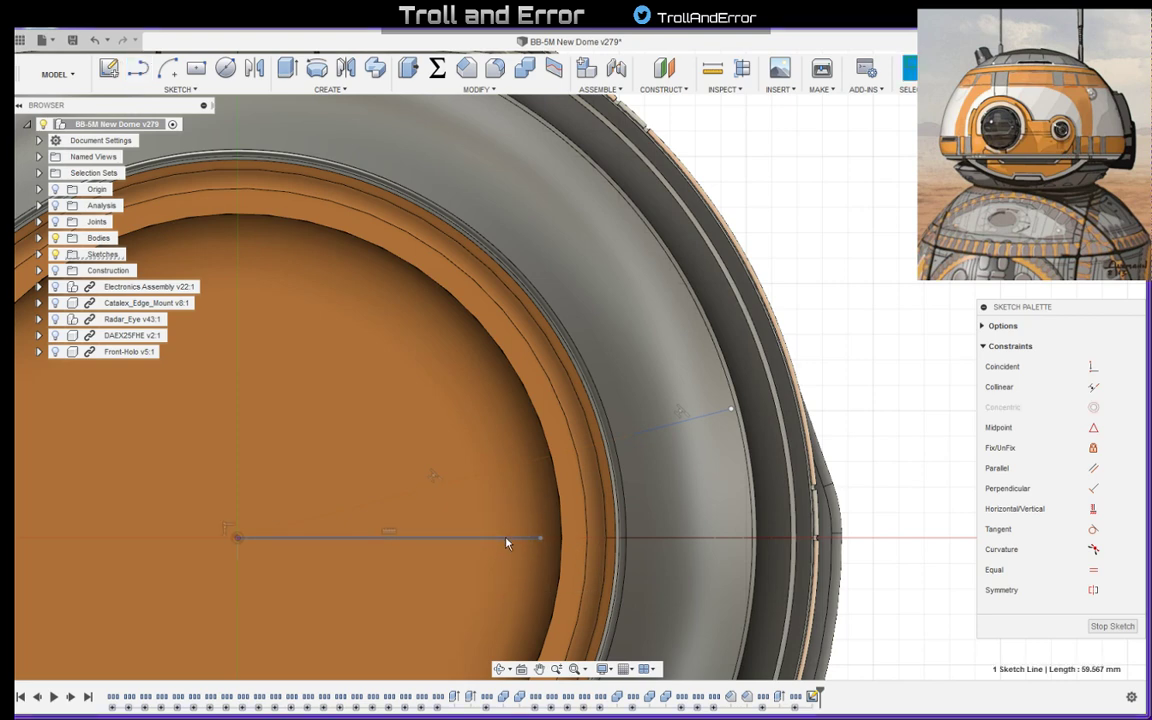
{"action": "left_click", "coordinate": [904, 322]}
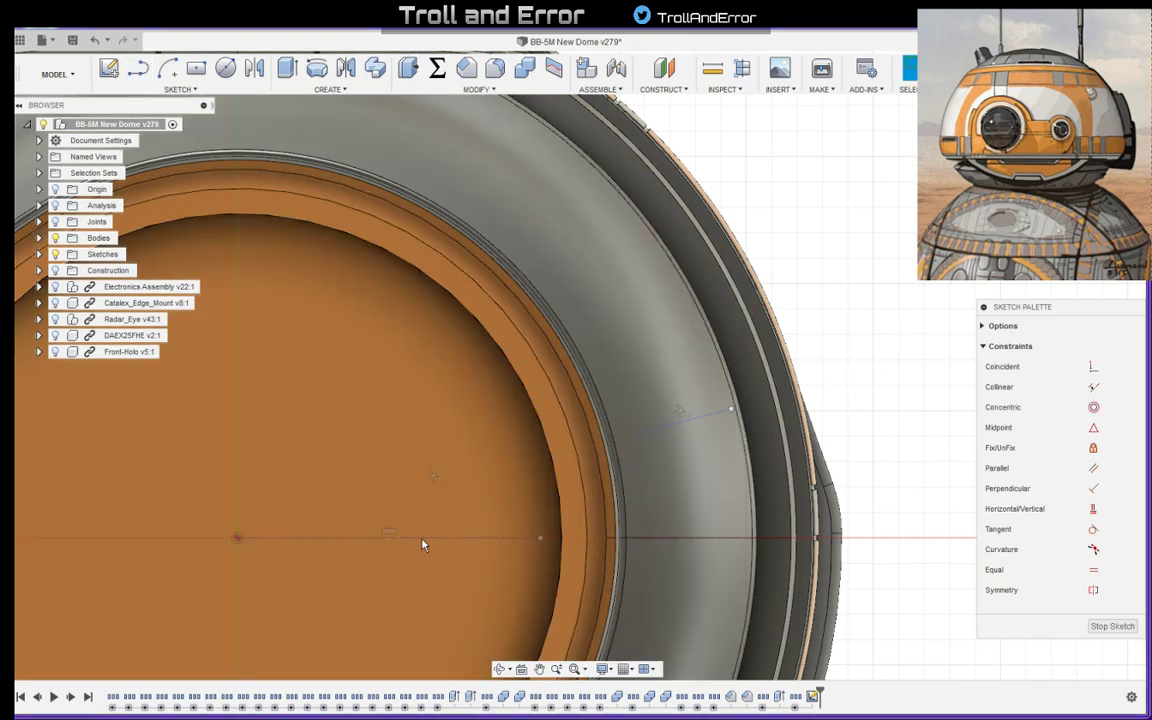
- Hide the bodies and dimension the angle between the horizontal and sloped construction lines to 15 degrees
{"action": "left_click", "coordinate": [55, 237]}
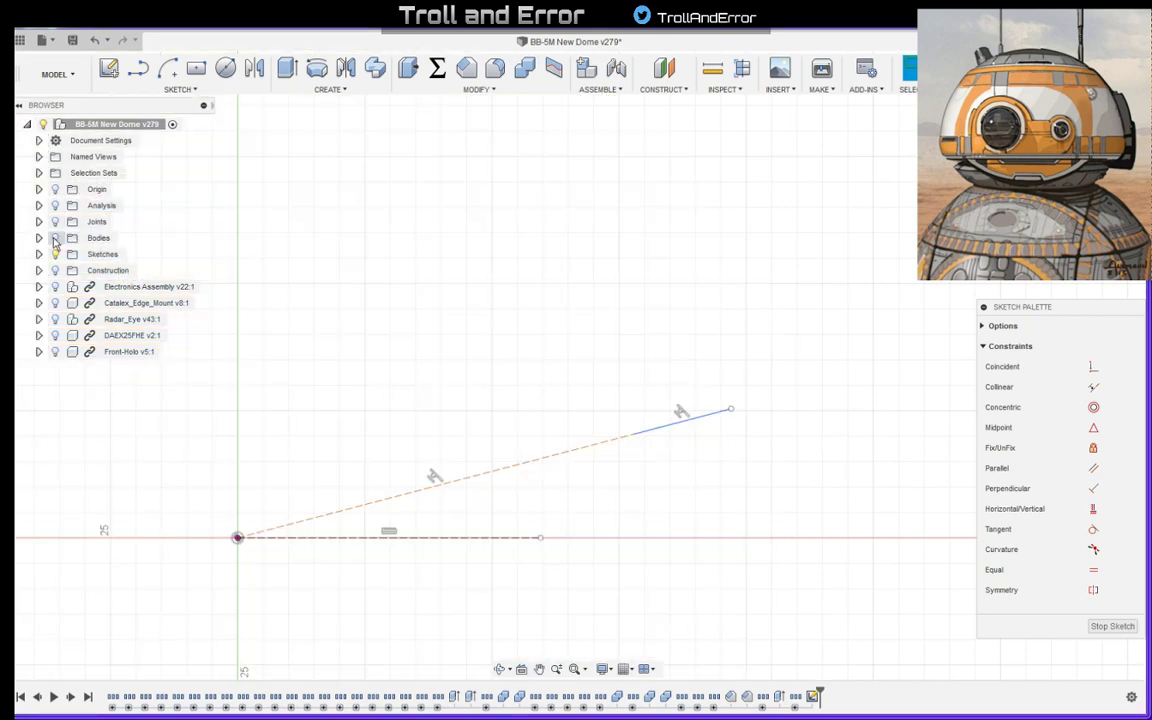
{"action": "left_click", "coordinate": [389, 531]}
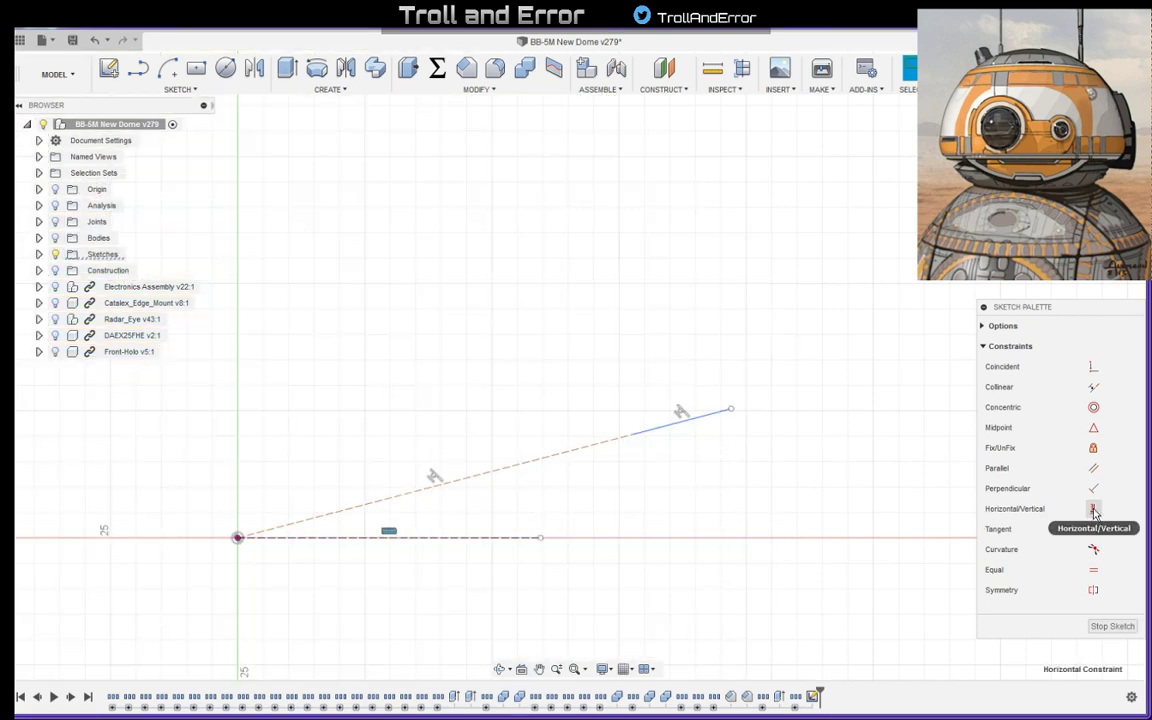
{"action": "left_click", "coordinate": [643, 497]}
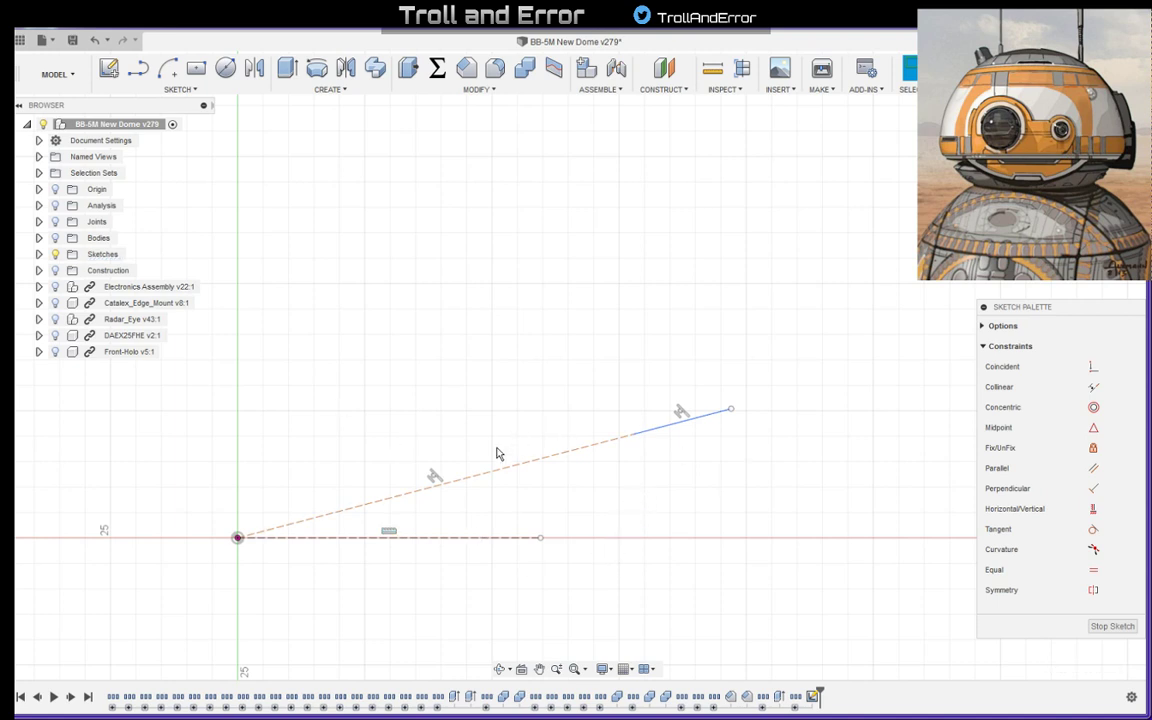
{"action": "left_click", "coordinate": [455, 487]}
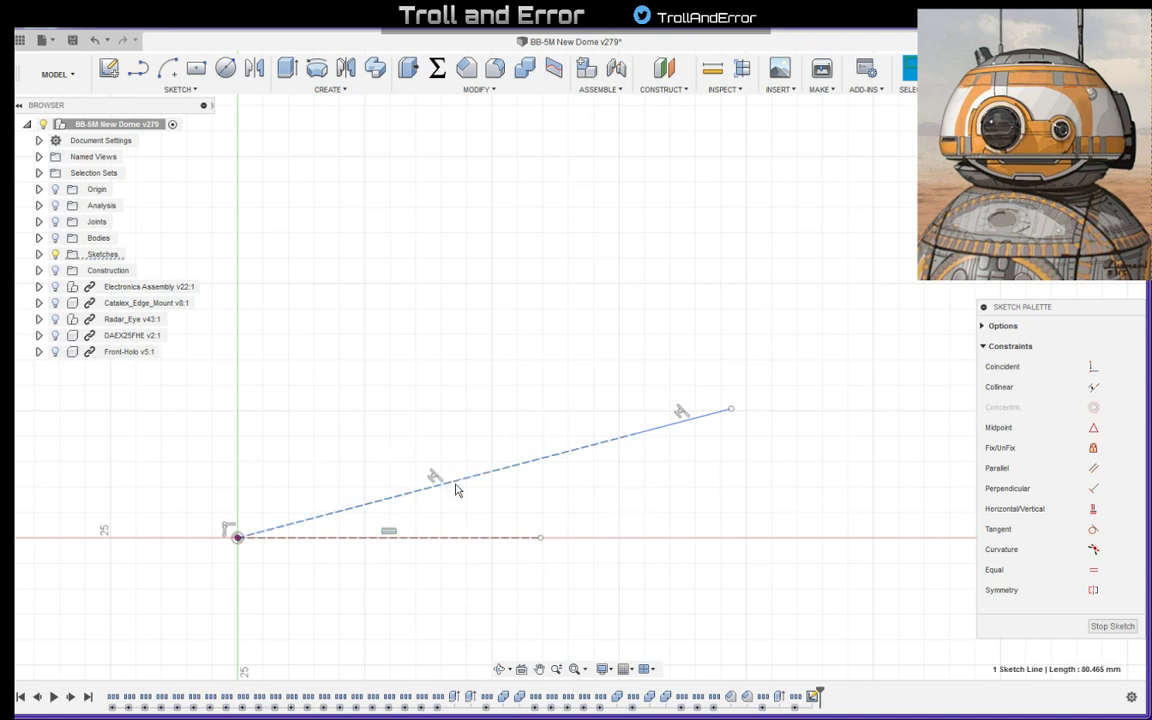
{"action": "left_click", "coordinate": [483, 537]}
{"action": "key", "text": "d"}
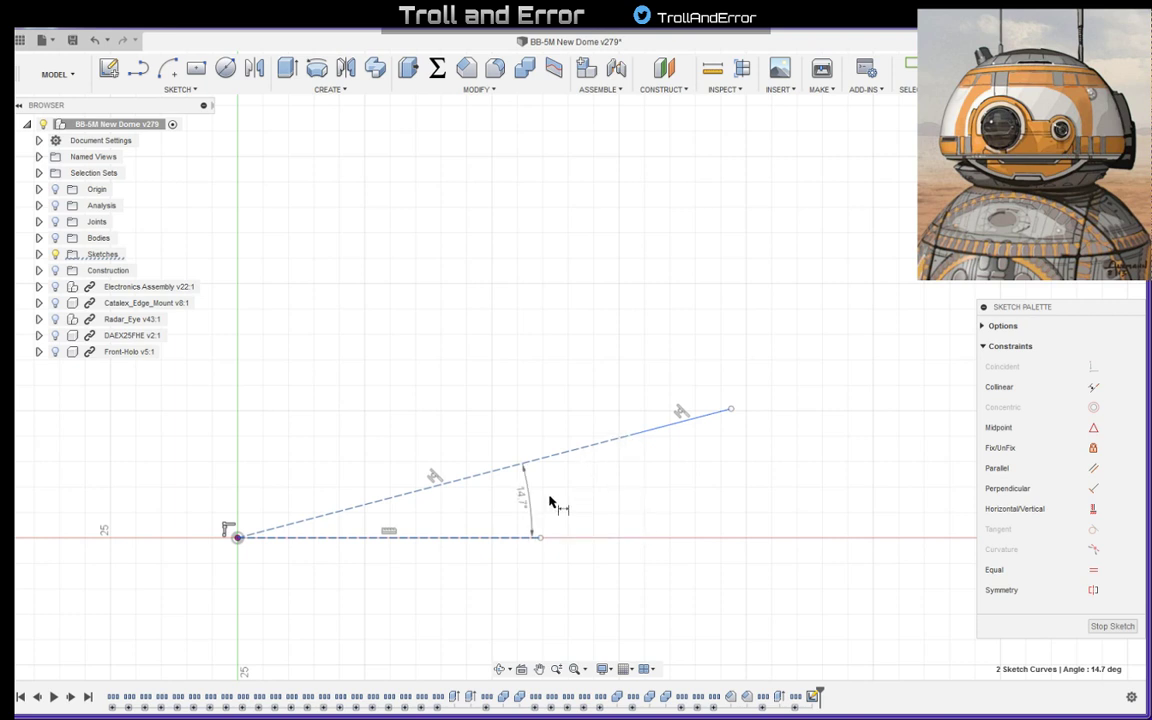
{"action": "left_click", "coordinate": [510, 517]}
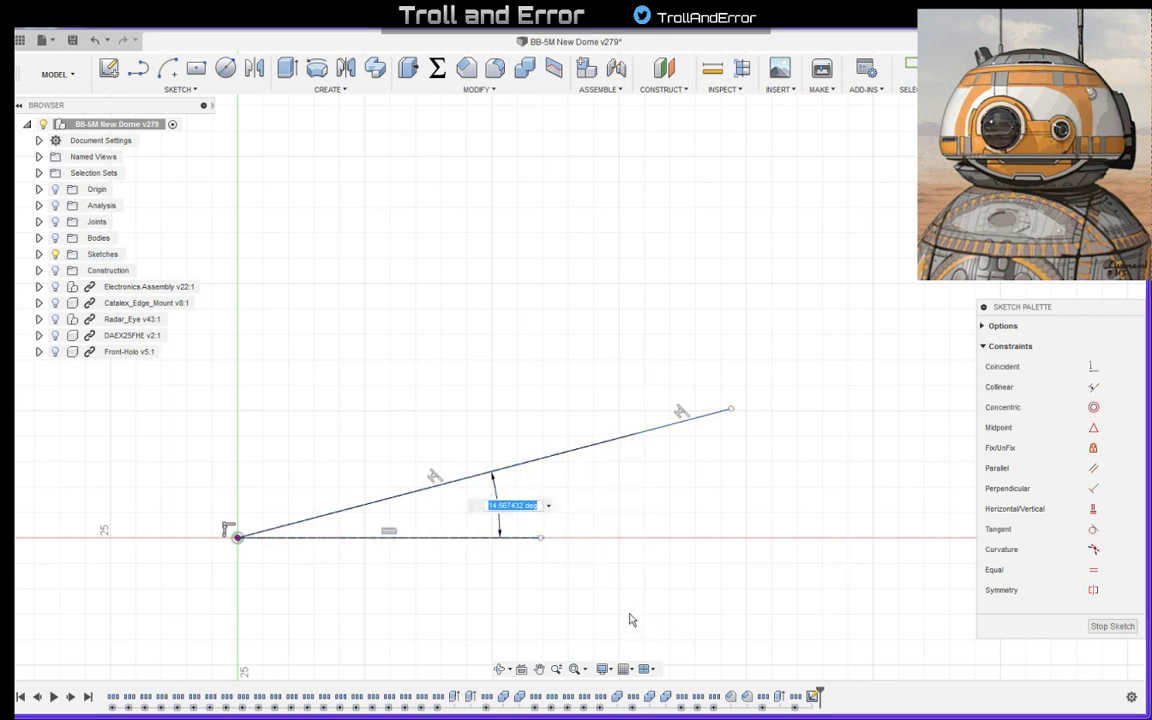
{"action": "type", "text": "15"}
{"action": "key", "text": "Return"}
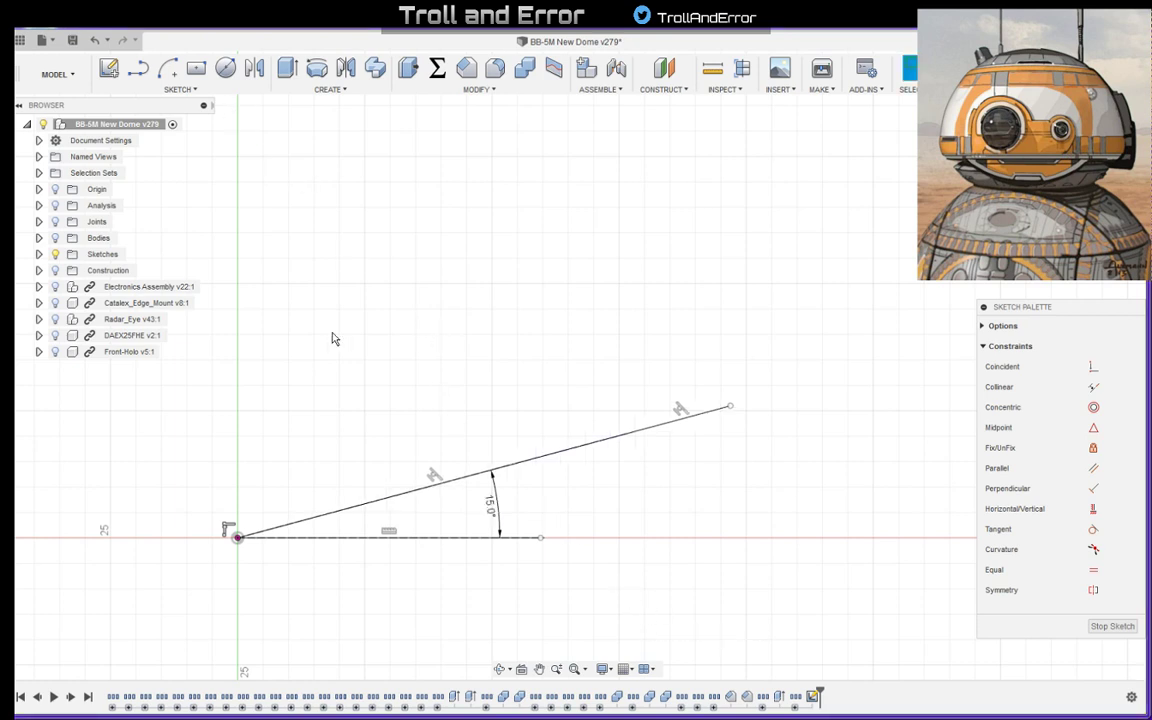
- Show the bodies and set the length of the short line across the grey ring to 20 mm
{"action": "left_click", "coordinate": [56, 238]}
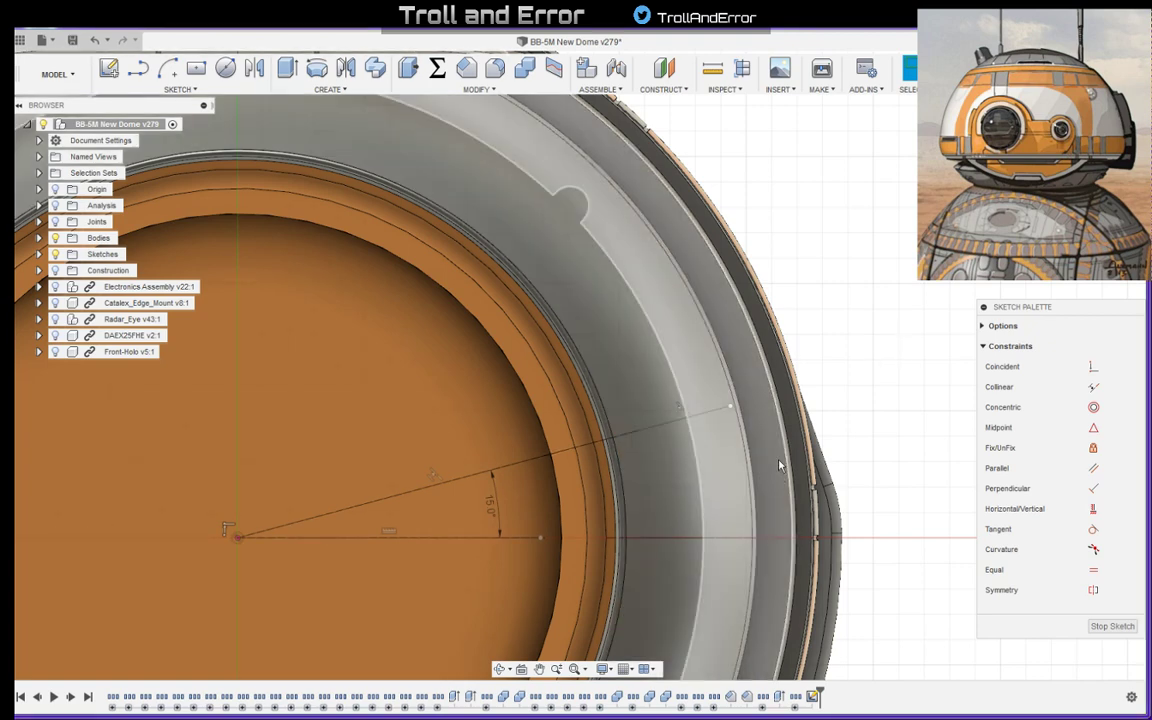
{"action": "left_click", "coordinate": [715, 413]}
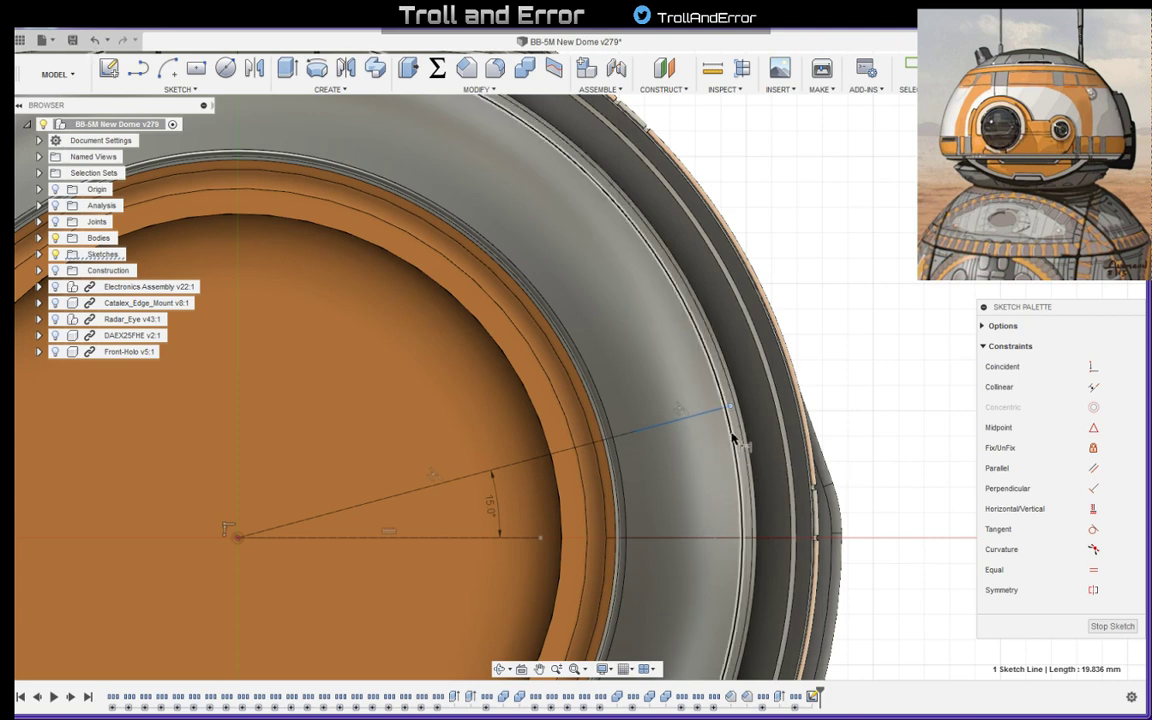
{"action": "scroll", "coordinate": [728, 390], "scroll_direction": "up", "scroll_amount": 3}
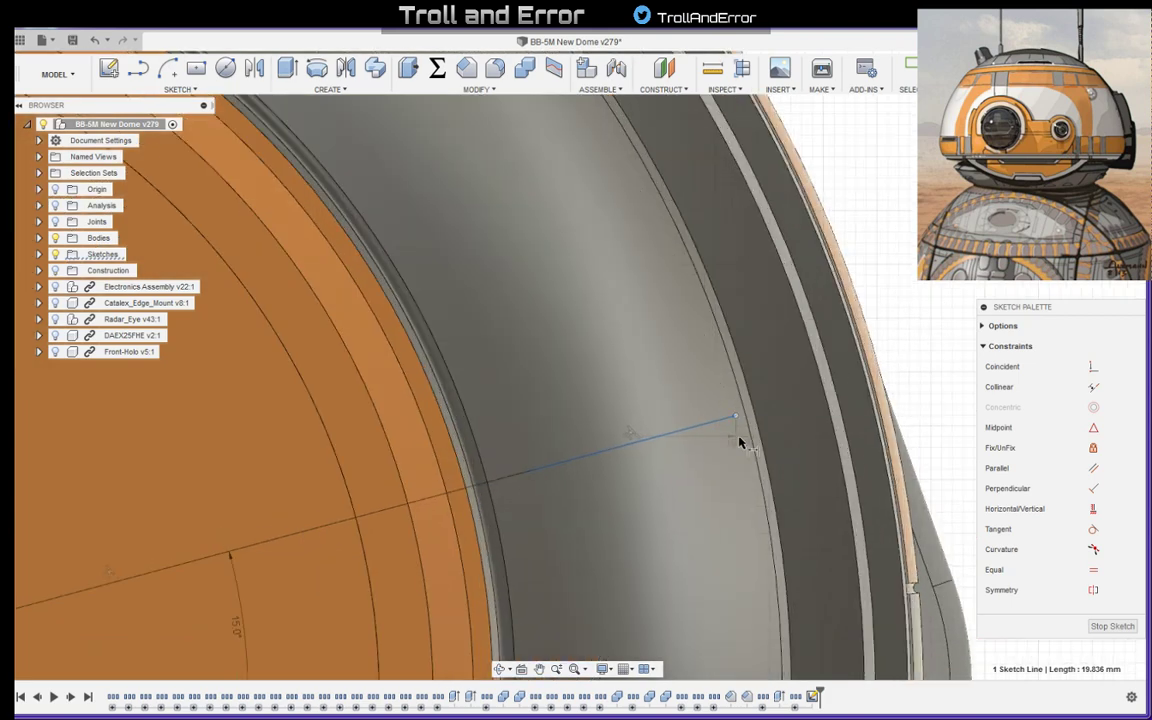
{"action": "left_click", "coordinate": [724, 495]}
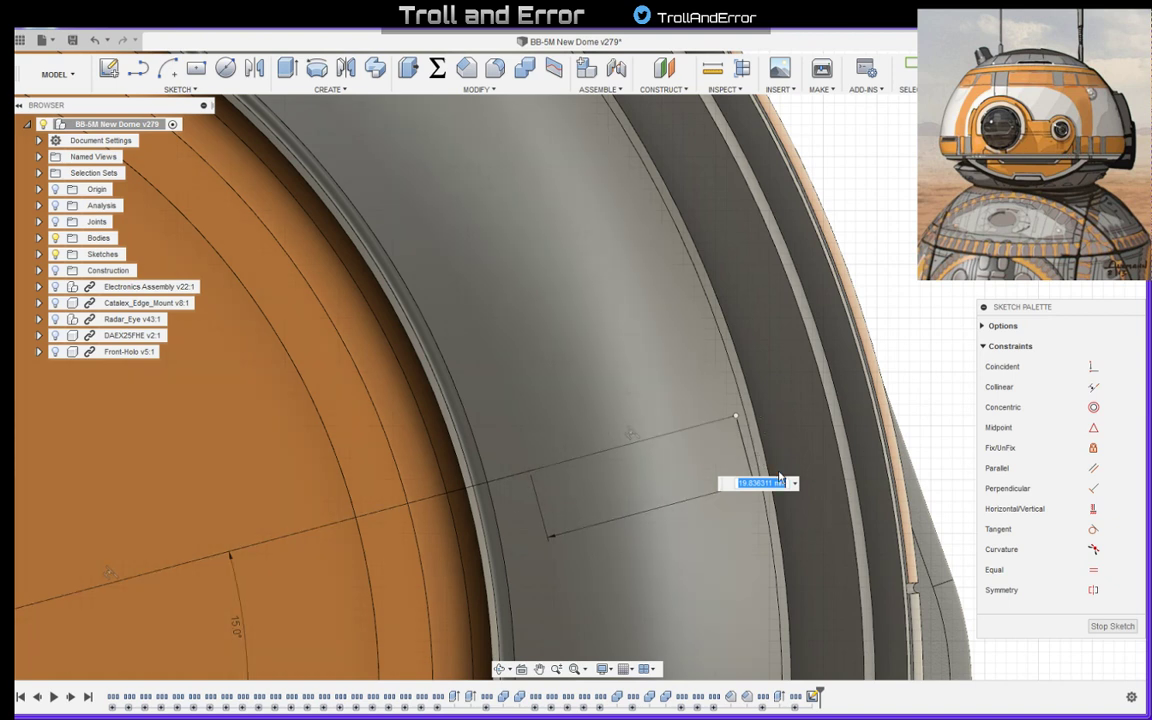
{"action": "type", "text": "20"}
{"action": "key", "text": "Return"}
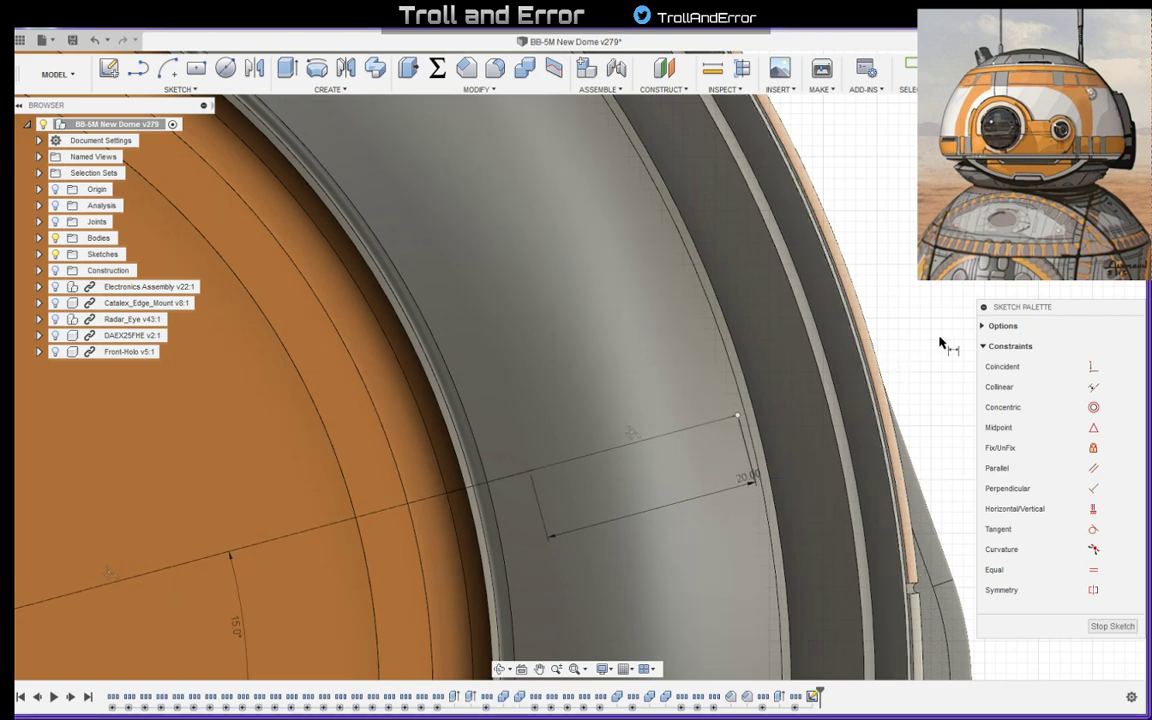
- Try to draw a centre-point arc about the origin, starting at the inner end of the 20 mm line
{"action": "scroll", "coordinate": [674, 383], "scroll_direction": "down", "scroll_amount": 5}
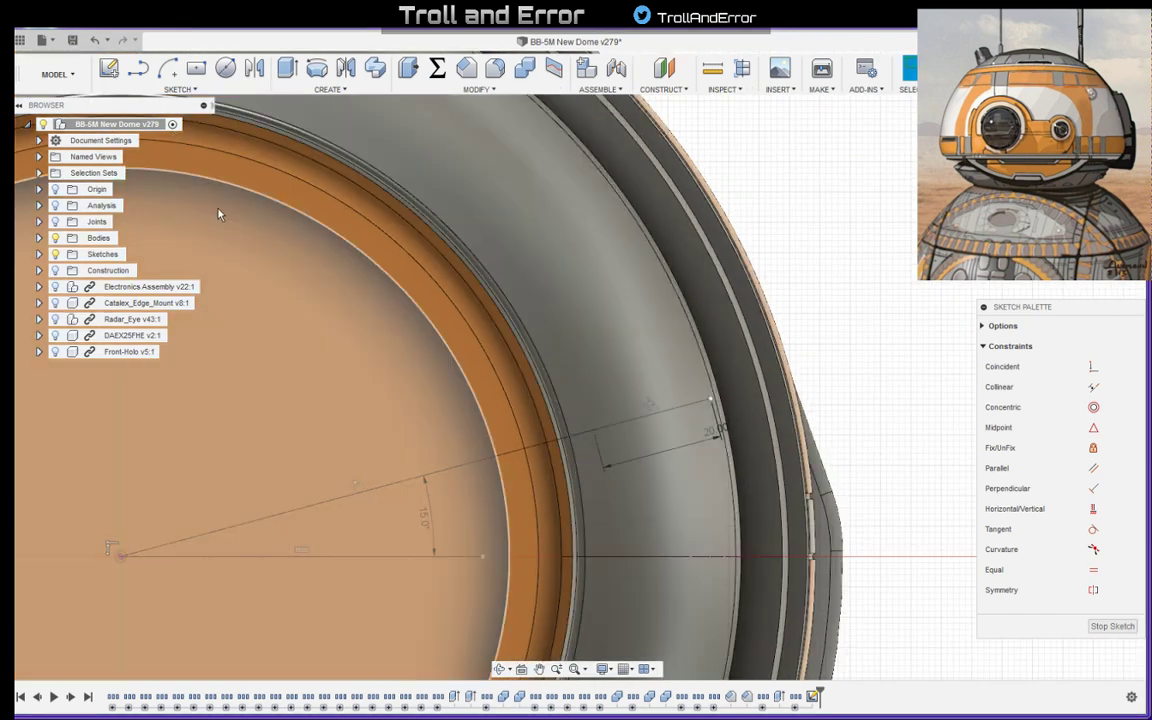
{"action": "left_click", "coordinate": [167, 67]}
{"action": "scroll", "coordinate": [228, 300], "scroll_direction": "down", "scroll_amount": 3}
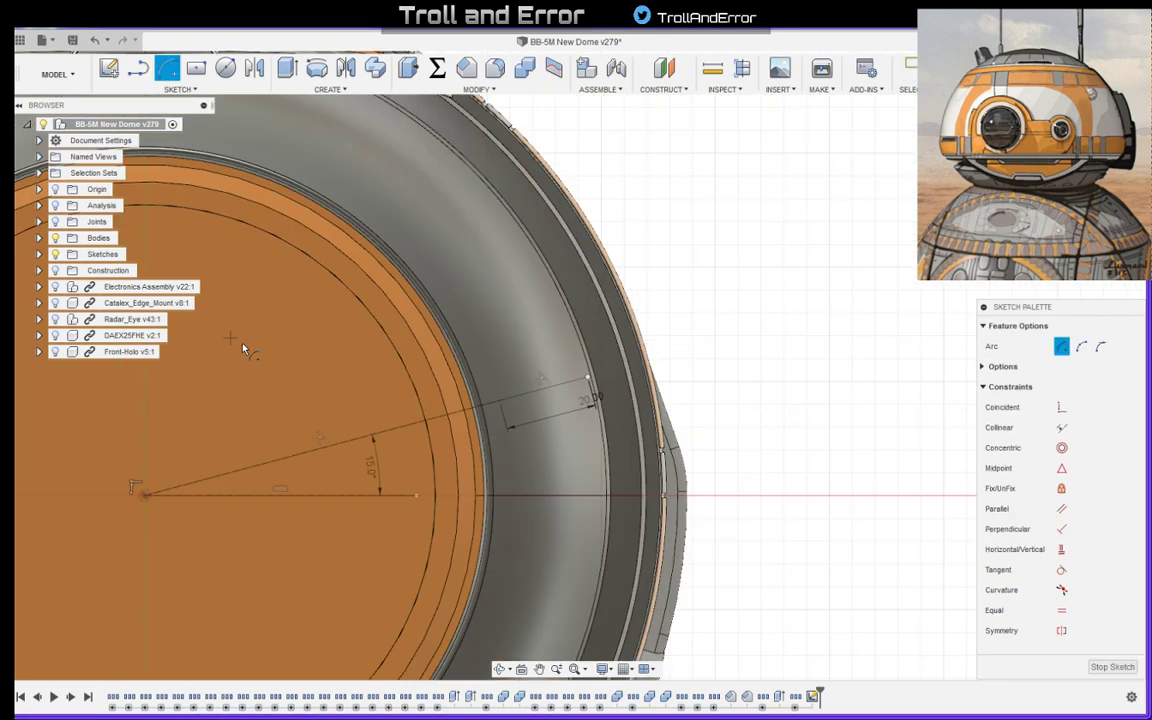
{"action": "middle_click_drag", "start_coordinate": [265, 344], "coordinate": [359, 327]}
{"action": "left_click", "coordinate": [237, 478]}
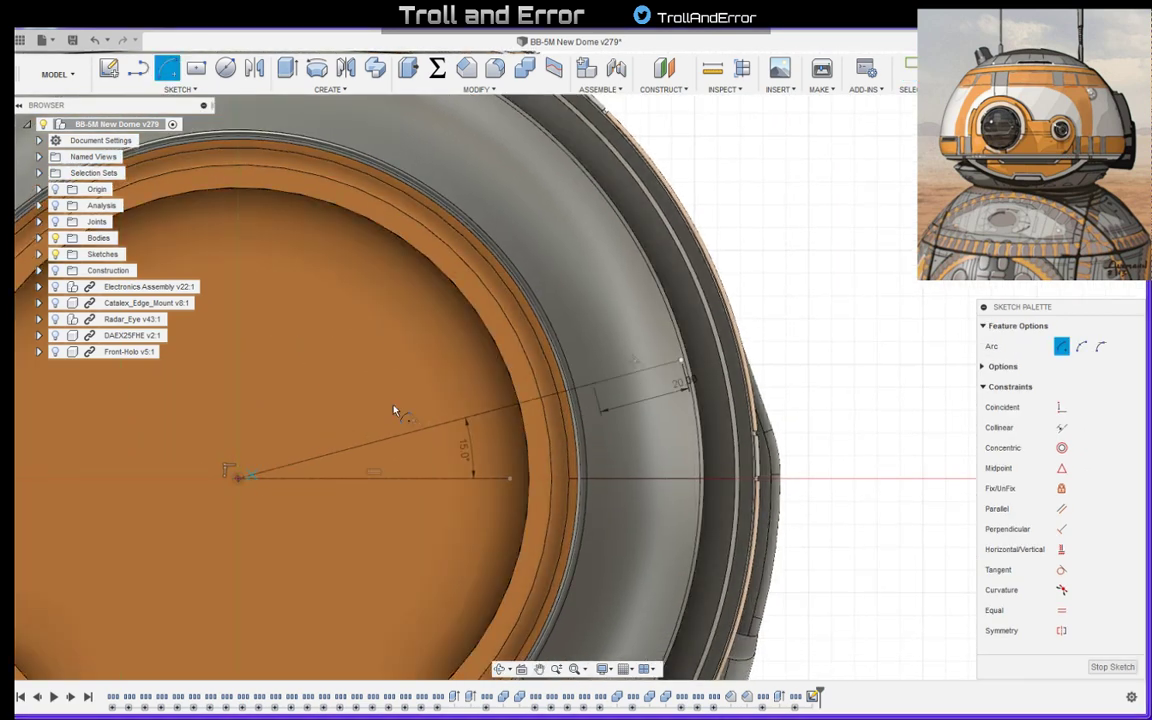
{"action": "left_click", "coordinate": [590, 390]}
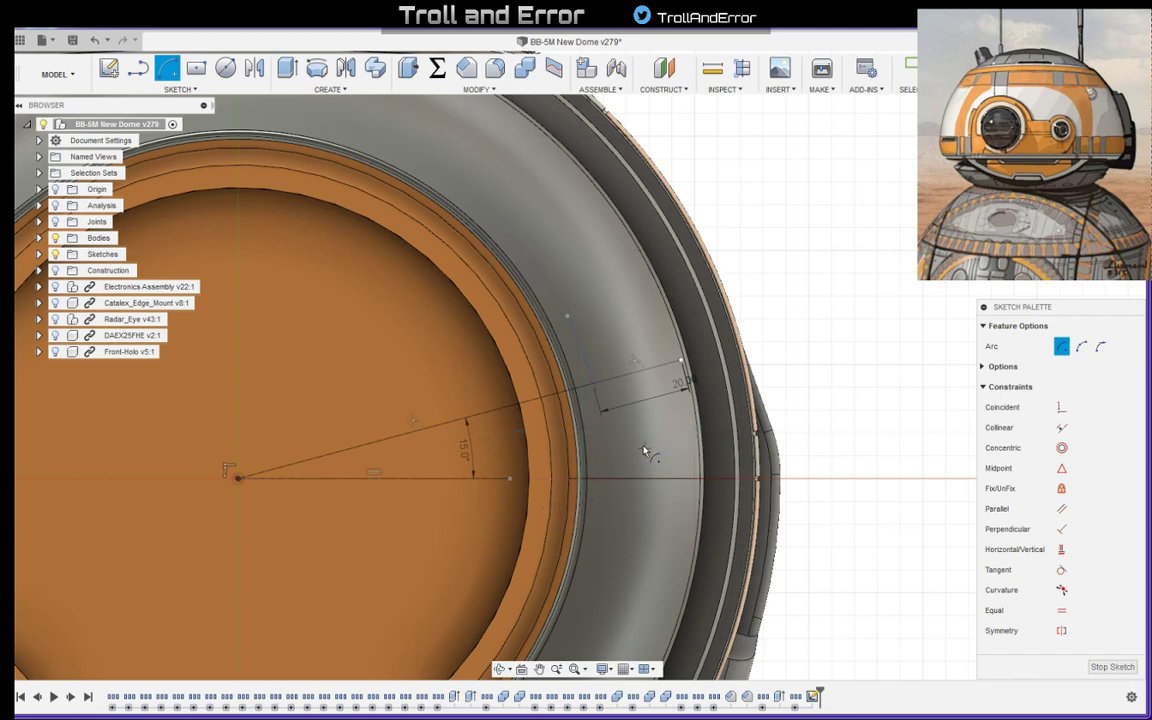
{"action": "key", "text": "Escape"}
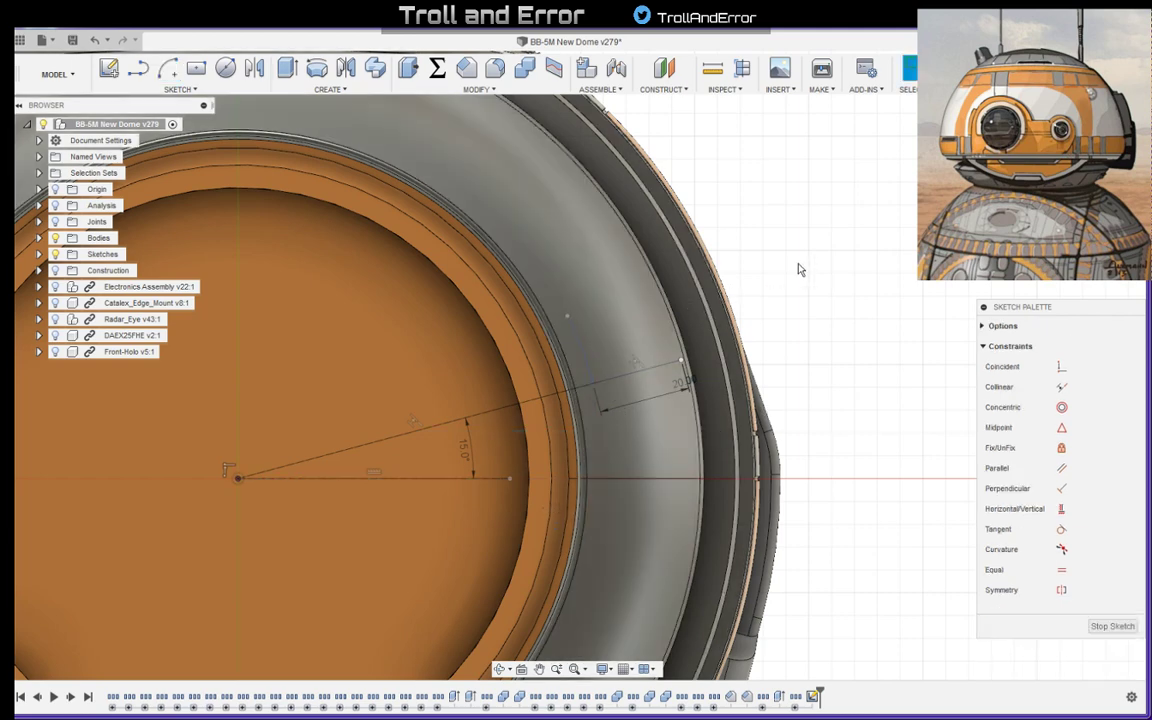
- Draw a centre-point arc about the origin from the inner end of the 20 mm line, sweeping 12 degrees away from the horizontal line
{"action": "left_click", "coordinate": [167, 67]}
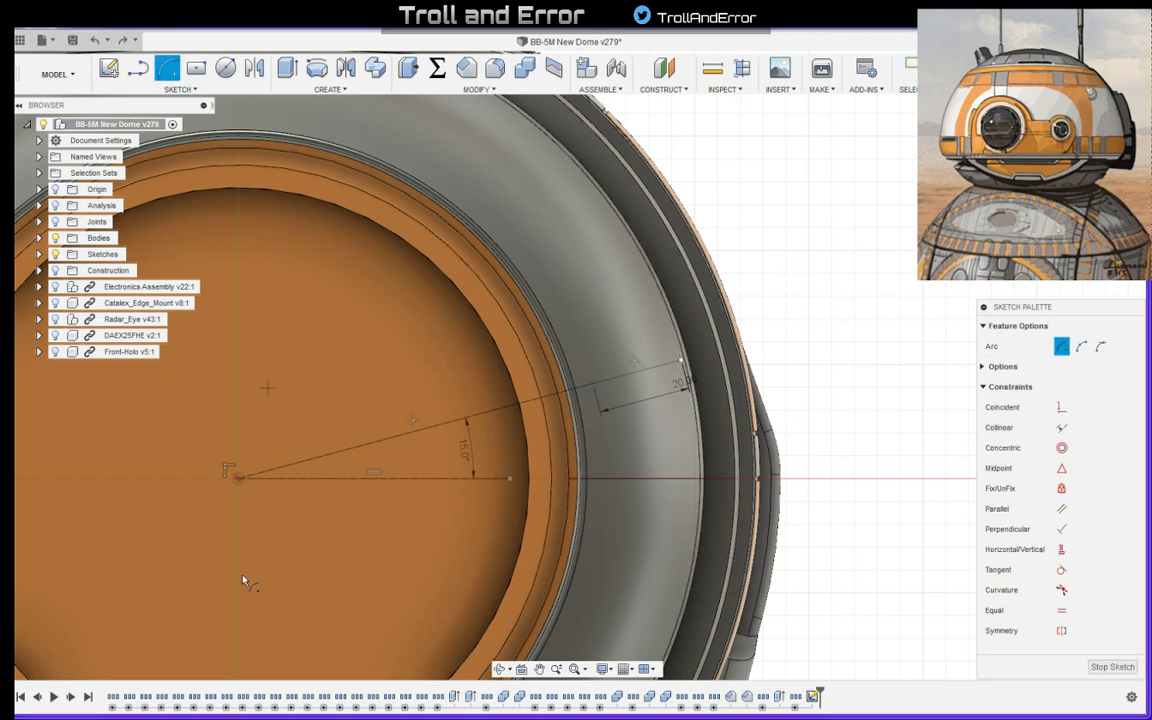
{"action": "left_click", "coordinate": [240, 477]}
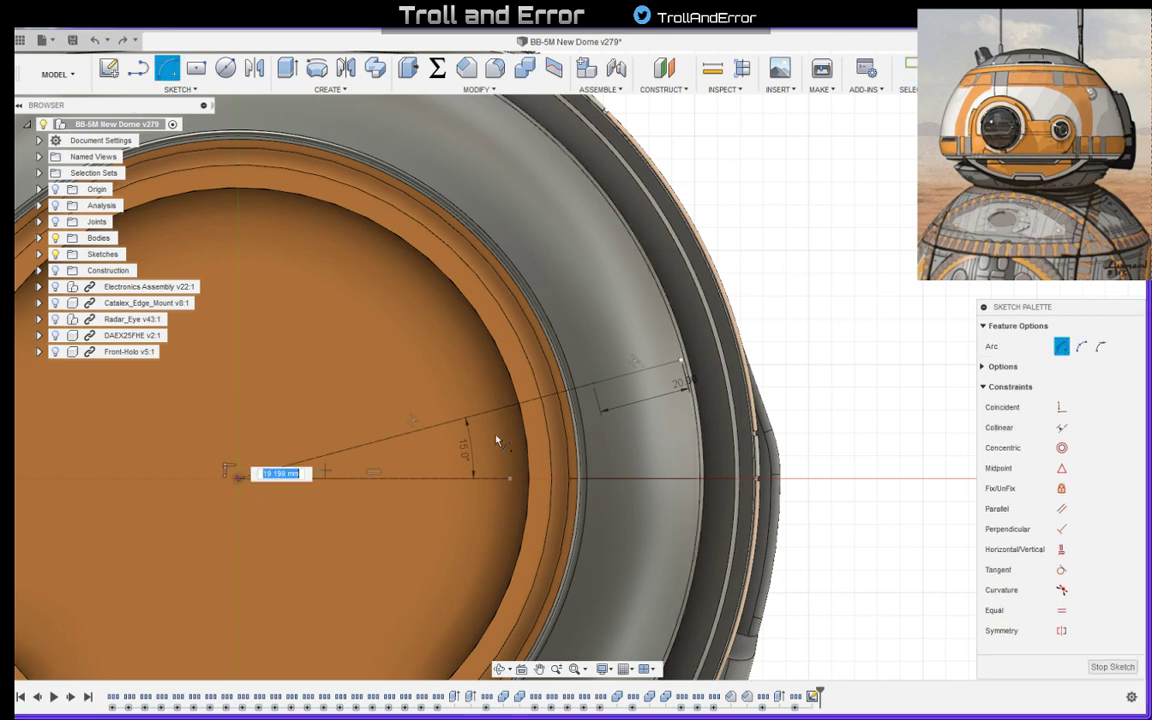
{"action": "left_click", "coordinate": [595, 389]}
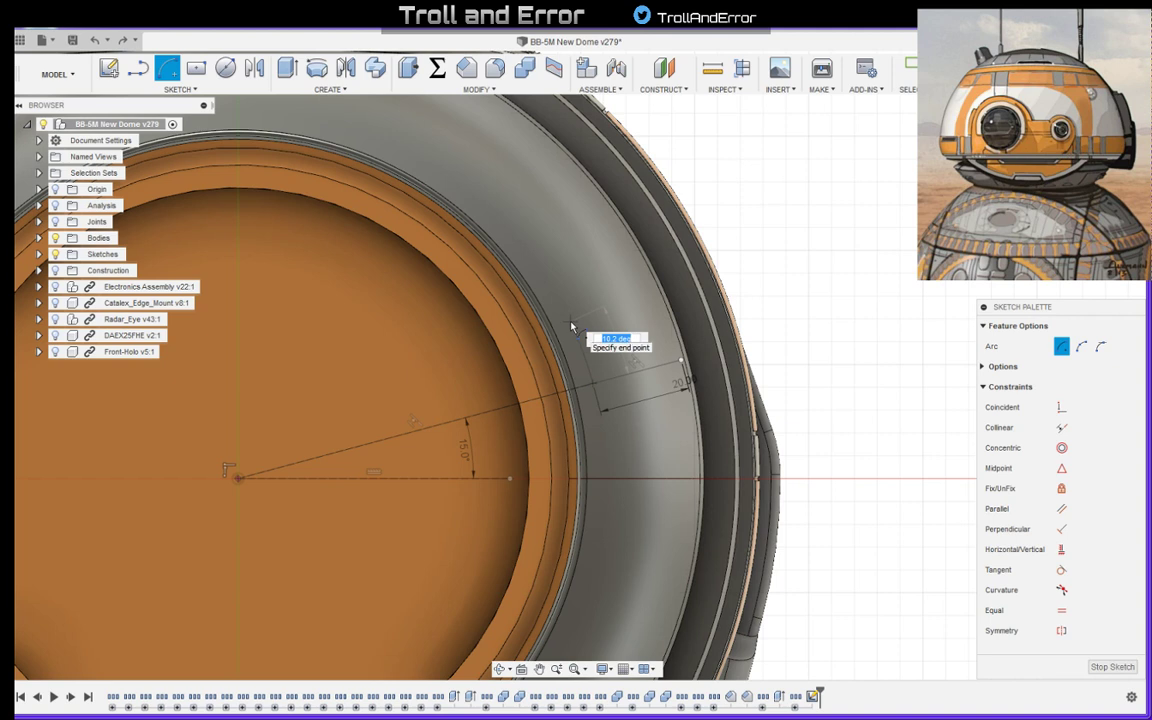
{"action": "type", "text": "12"}
{"action": "key", "text": "Return"}
{"action": "key", "text": "Escape"}
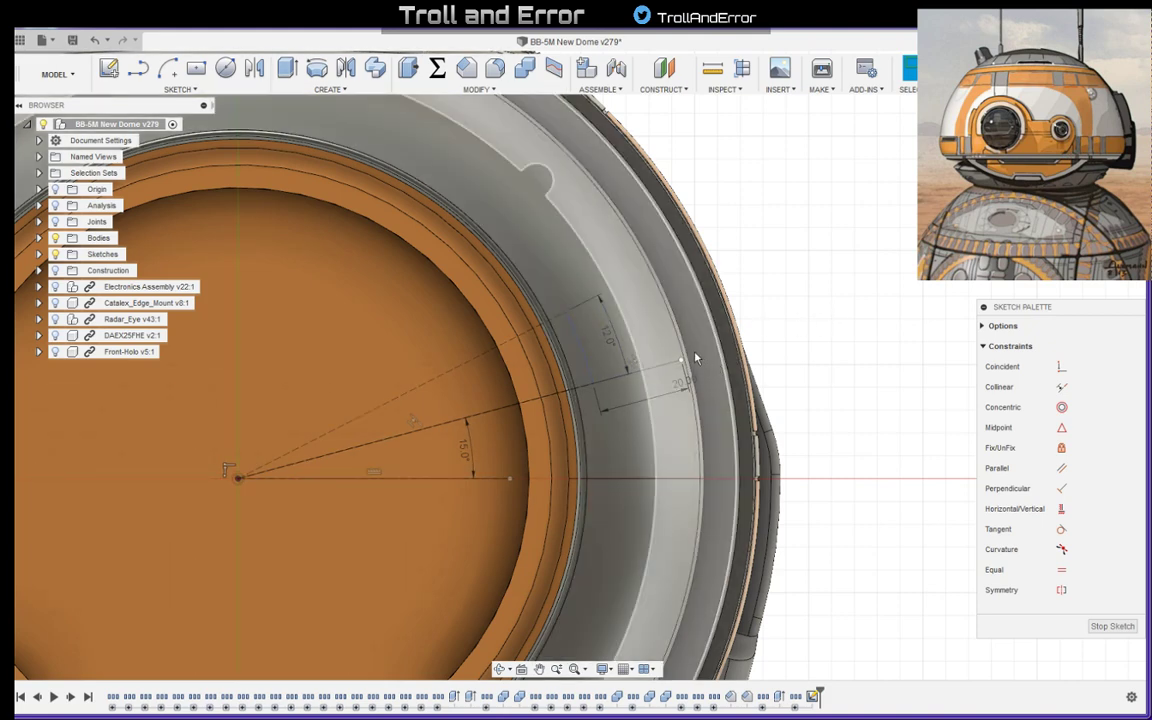
- Draw a line about 16 mm long outward from the inner arc's free end and make it collinear with the arc's dashed radial line
{"action": "key", "text": "l"}
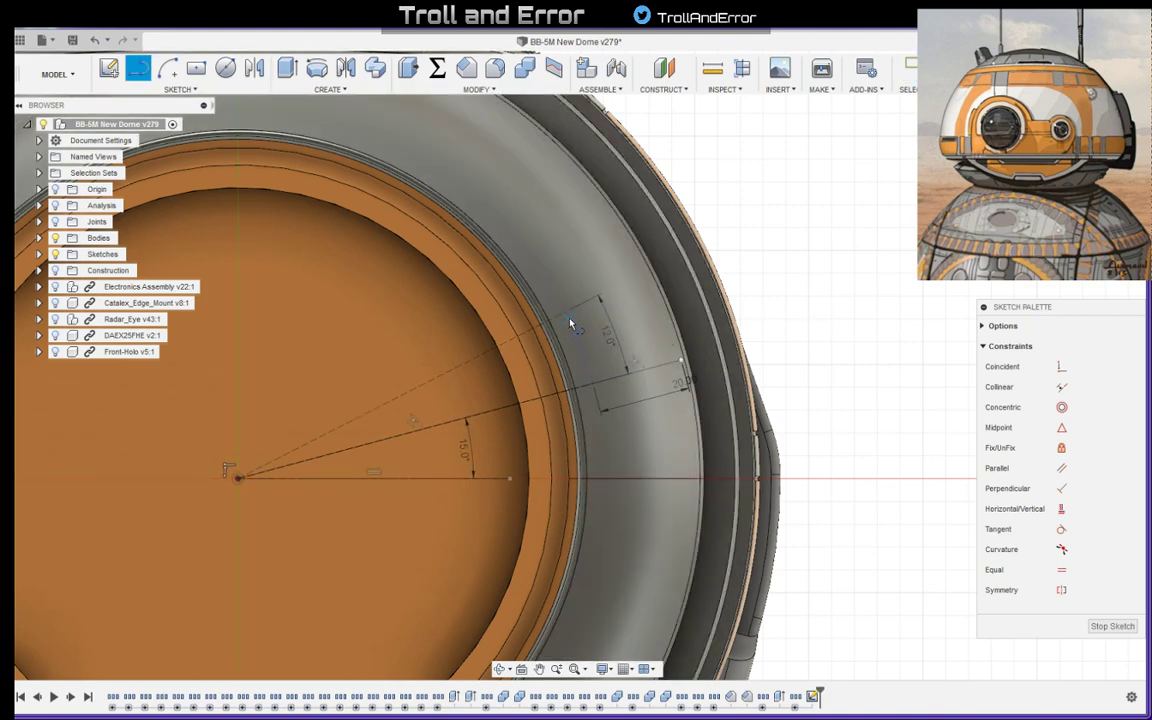
{"action": "left_click", "coordinate": [570, 320]}
{"action": "left_click", "coordinate": [618, 267]}
{"action": "key", "text": "Escape"}
{"action": "left_click", "coordinate": [594, 287]}
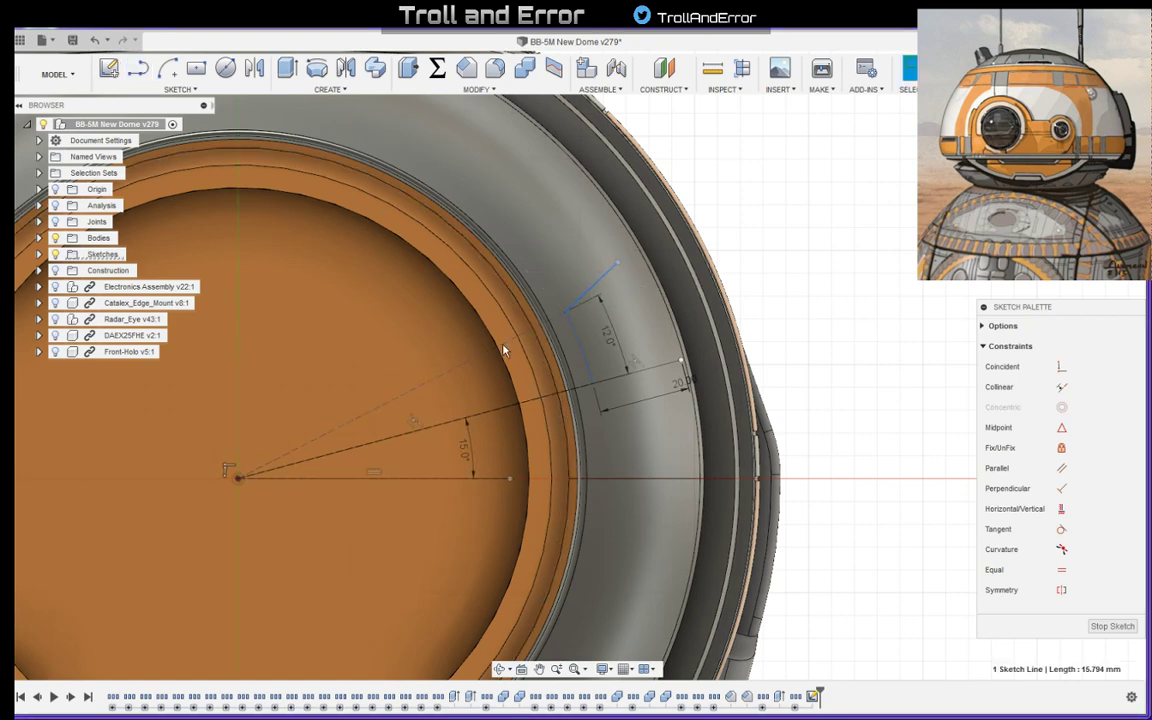
{"action": "left_click", "coordinate": [503, 346]}
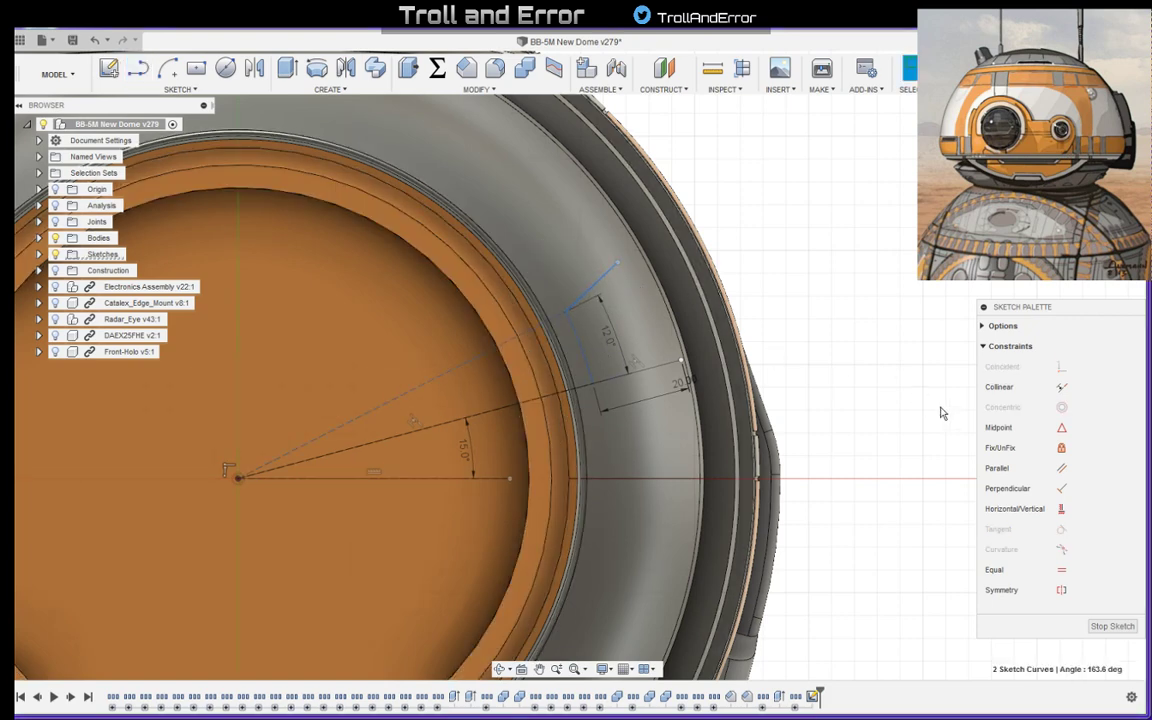
{"action": "left_click", "coordinate": [1061, 386]}
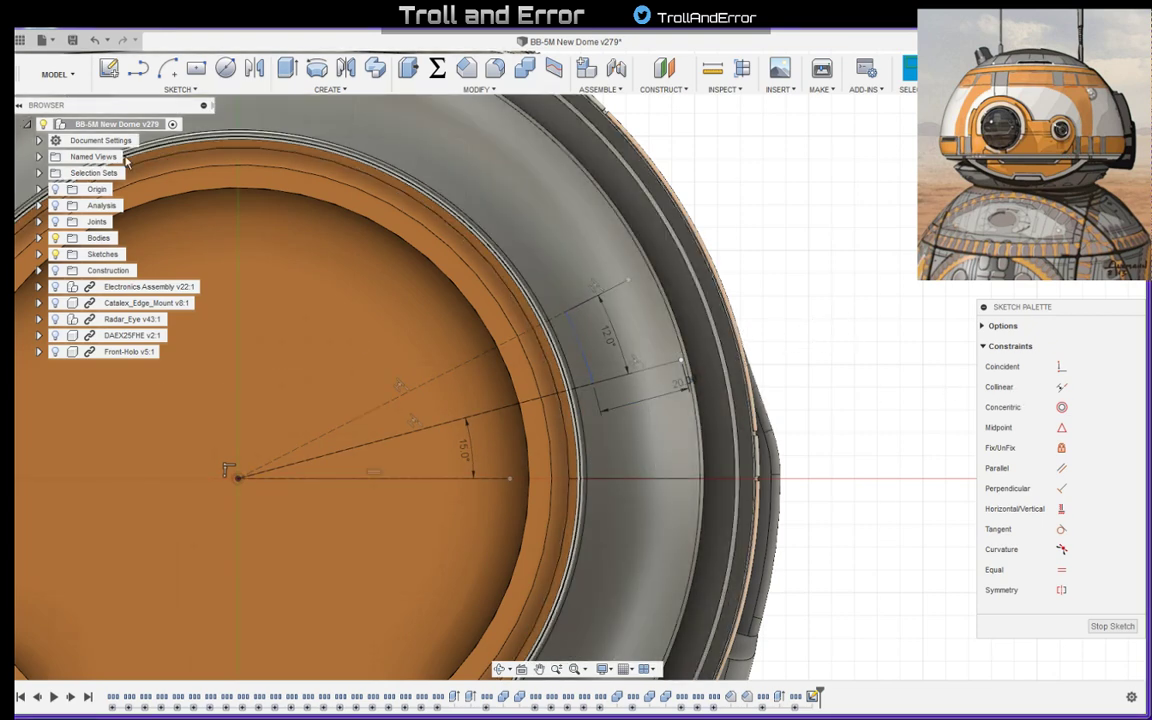
- Draw an origin-centred arc from the 20 mm line's outer end to the second radial direction, and join the second line's outer end to it
{"action": "left_click", "coordinate": [167, 67]}
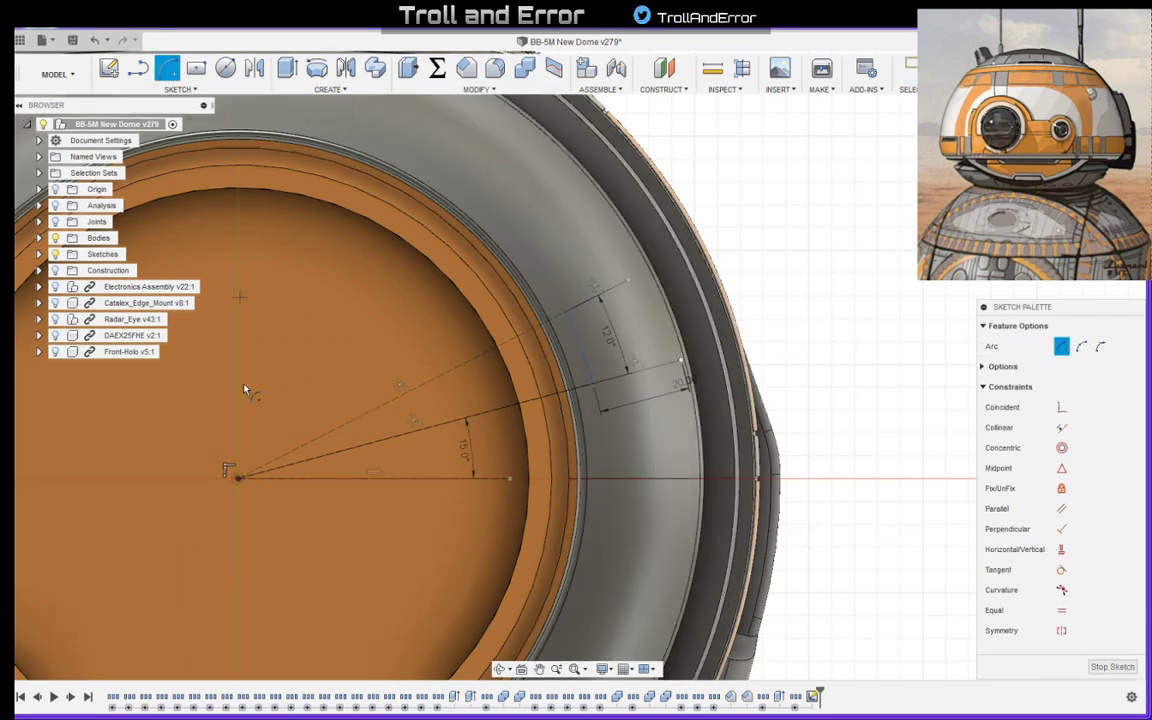
{"action": "left_click", "coordinate": [236, 481]}
{"action": "left_click", "coordinate": [682, 361]}
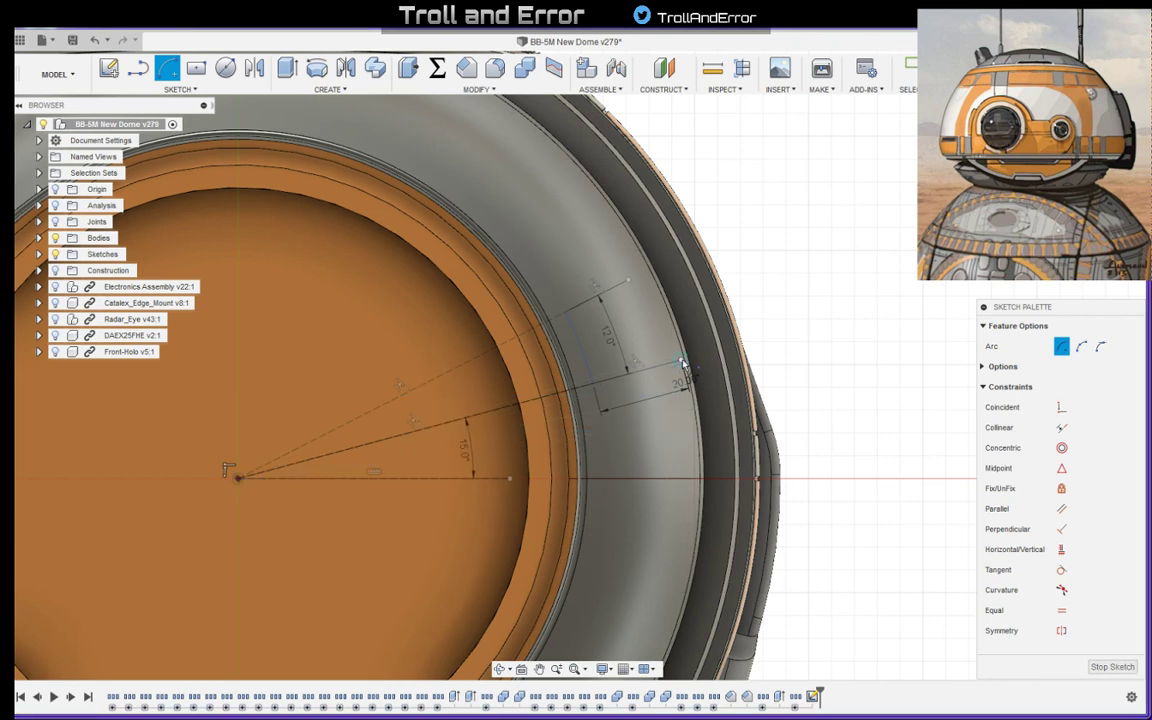
{"action": "left_click", "coordinate": [648, 272]}
{"action": "key", "text": "Escape"}
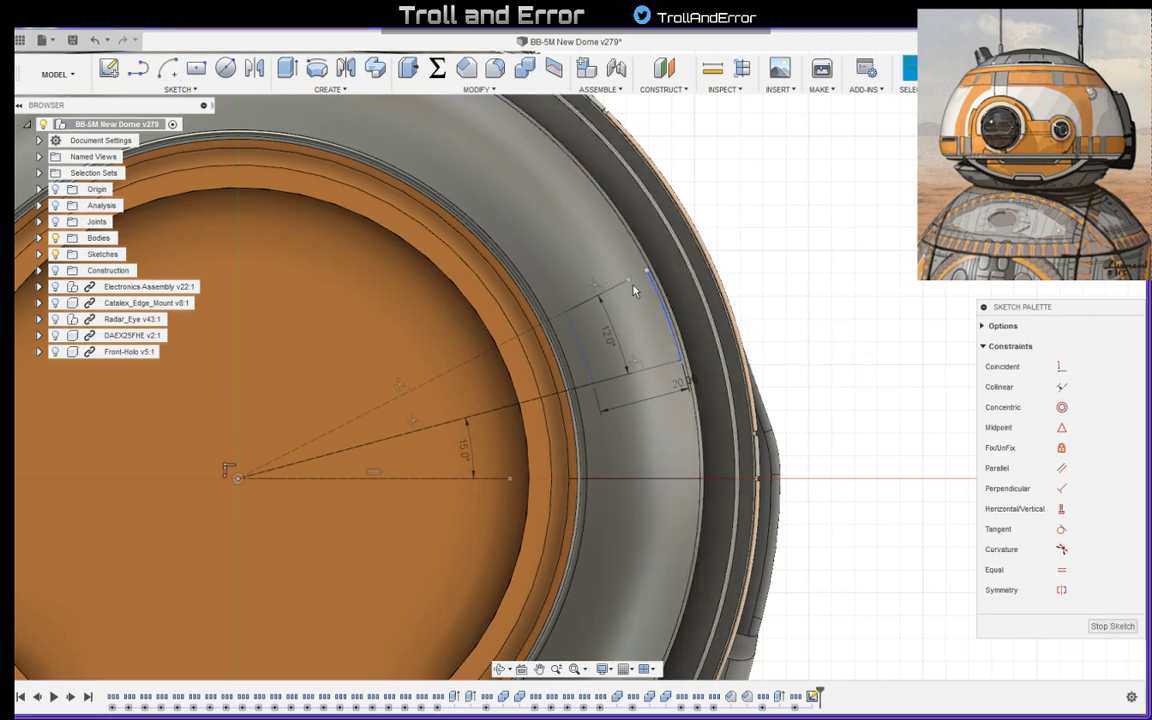
{"action": "left_click", "coordinate": [647, 271]}
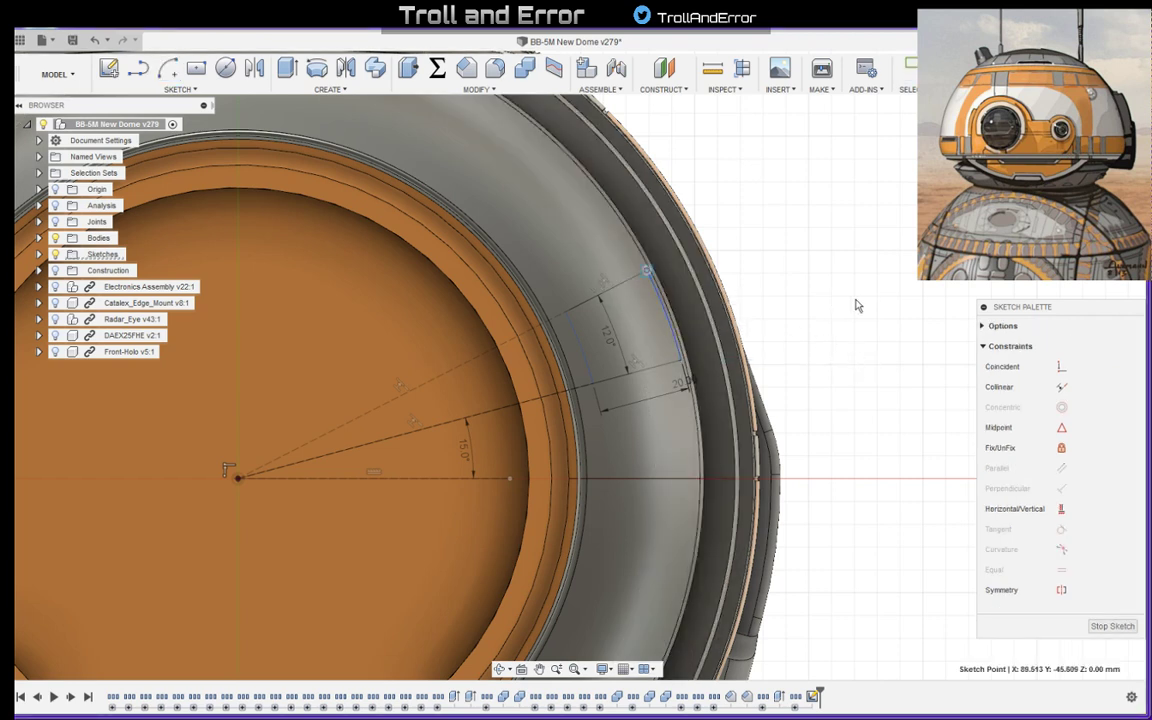
{"action": "key", "text": "Escape"}
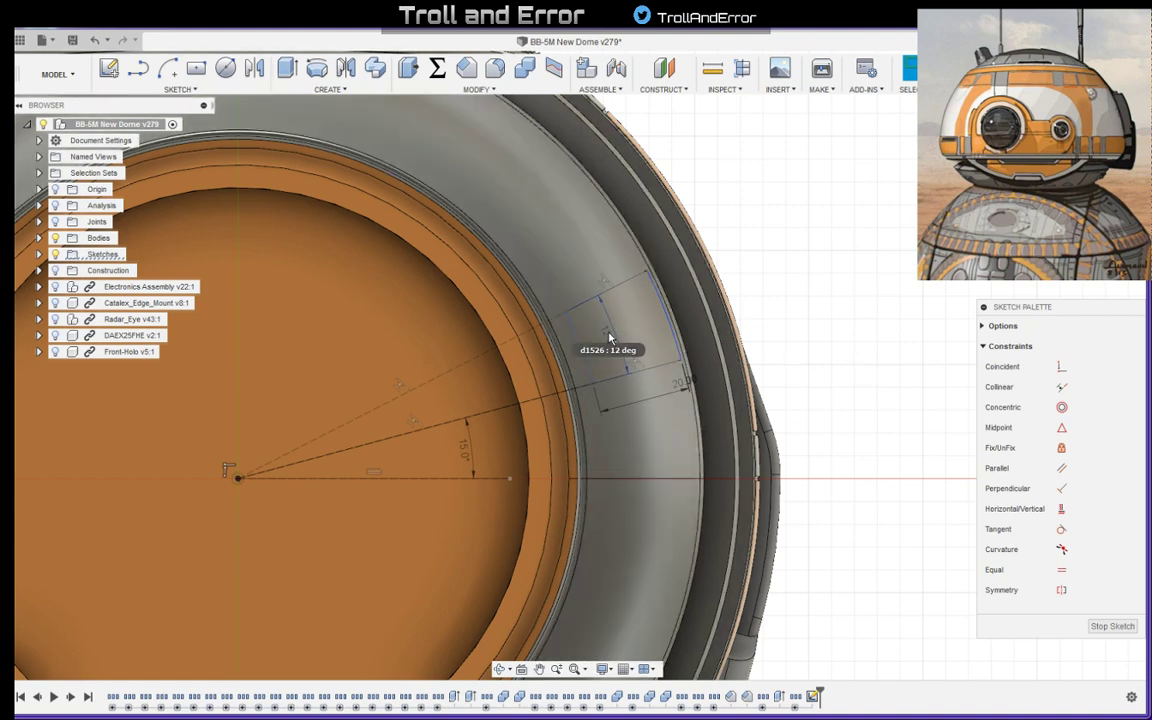
- Move the 12-degree angle dimension inward, close to the ring segment's inner arc
{"action": "left_click_drag", "start_coordinate": [610, 338], "coordinate": [559, 362]}
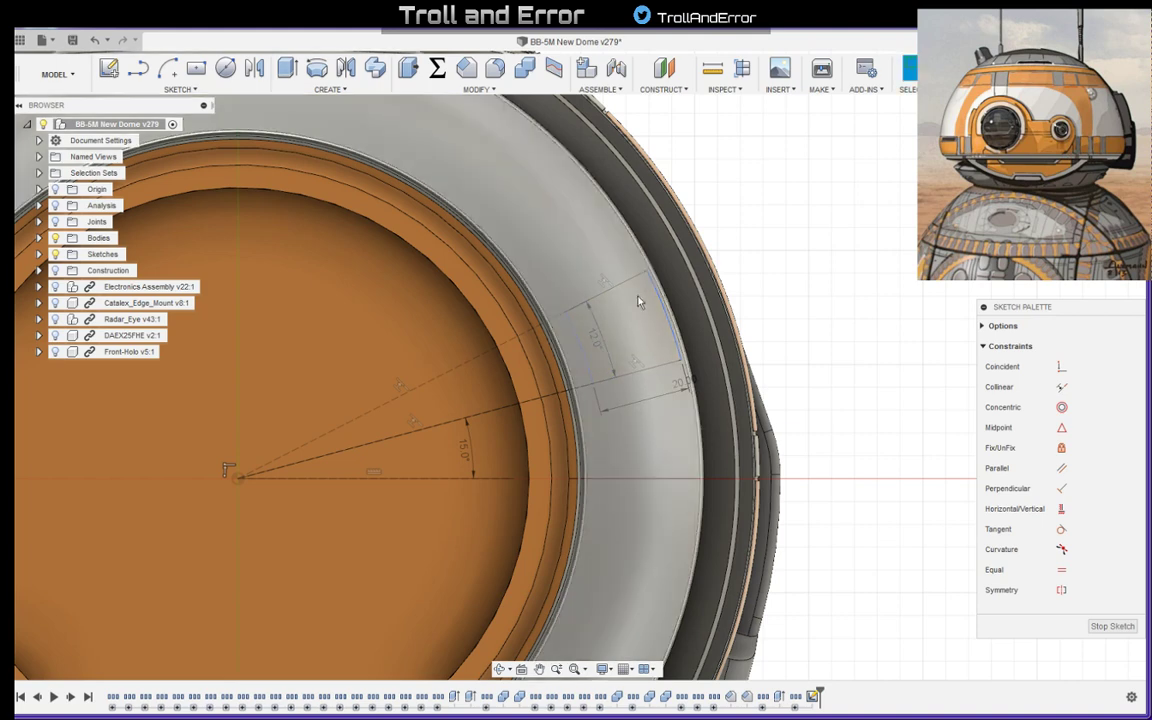
{"action": "left_click", "coordinate": [651, 287]}
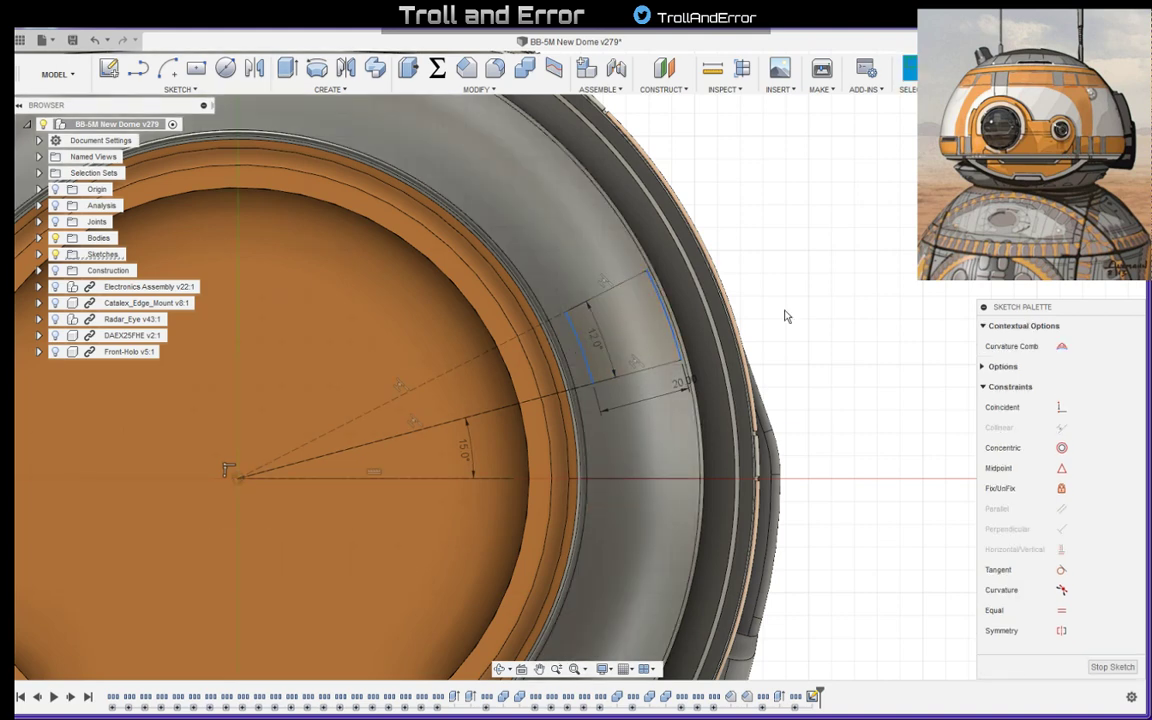
{"action": "left_click", "coordinate": [815, 296]}
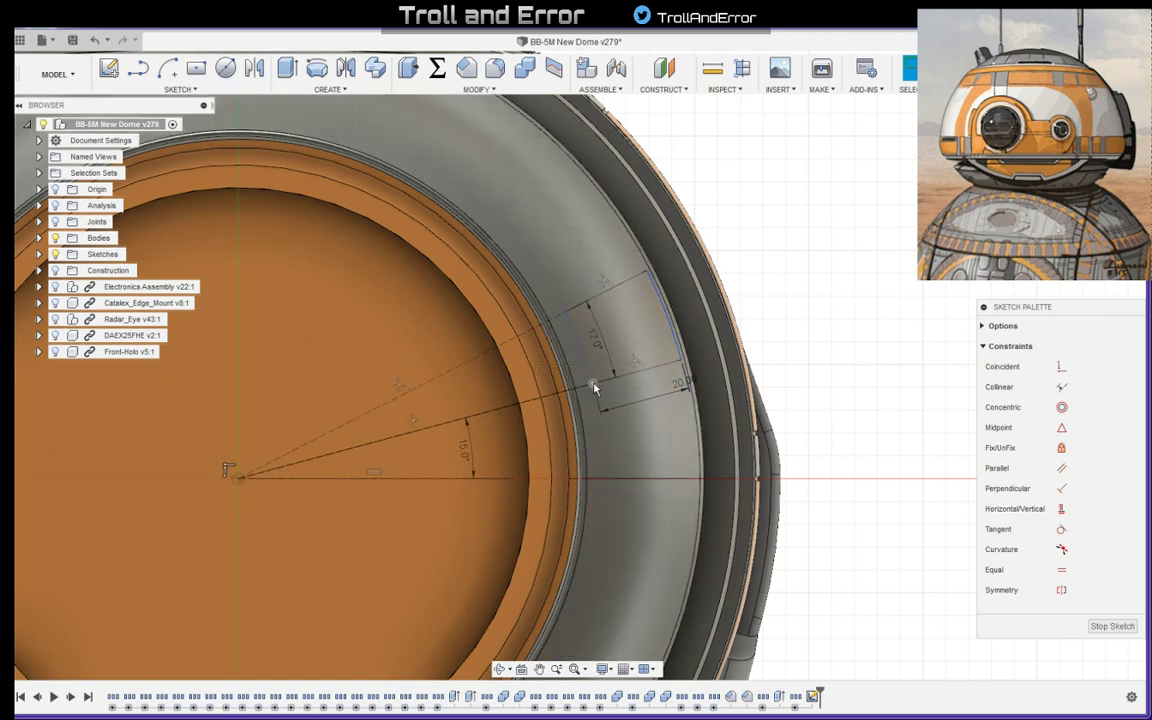
- Dimension the radial distance from the origin to the ring segment's inner corner as 80.4 mm
{"action": "left_click", "coordinate": [594, 388]}
{"action": "left_click", "coordinate": [501, 414]}
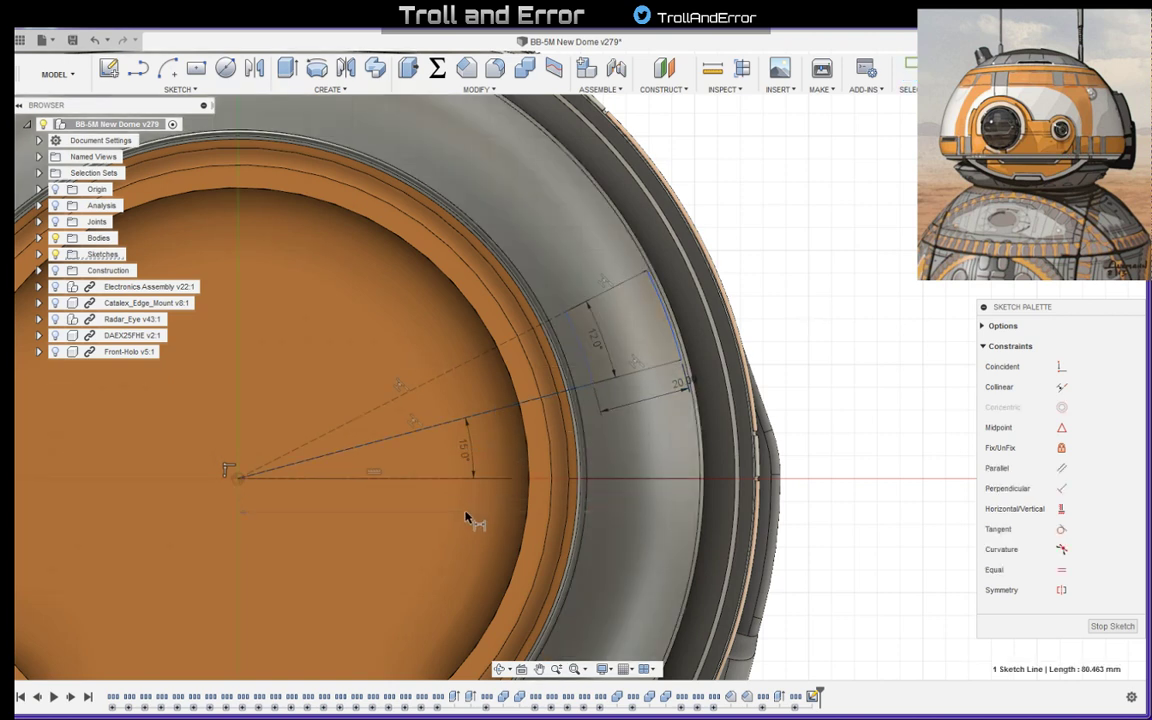
{"action": "left_click", "coordinate": [606, 518]}
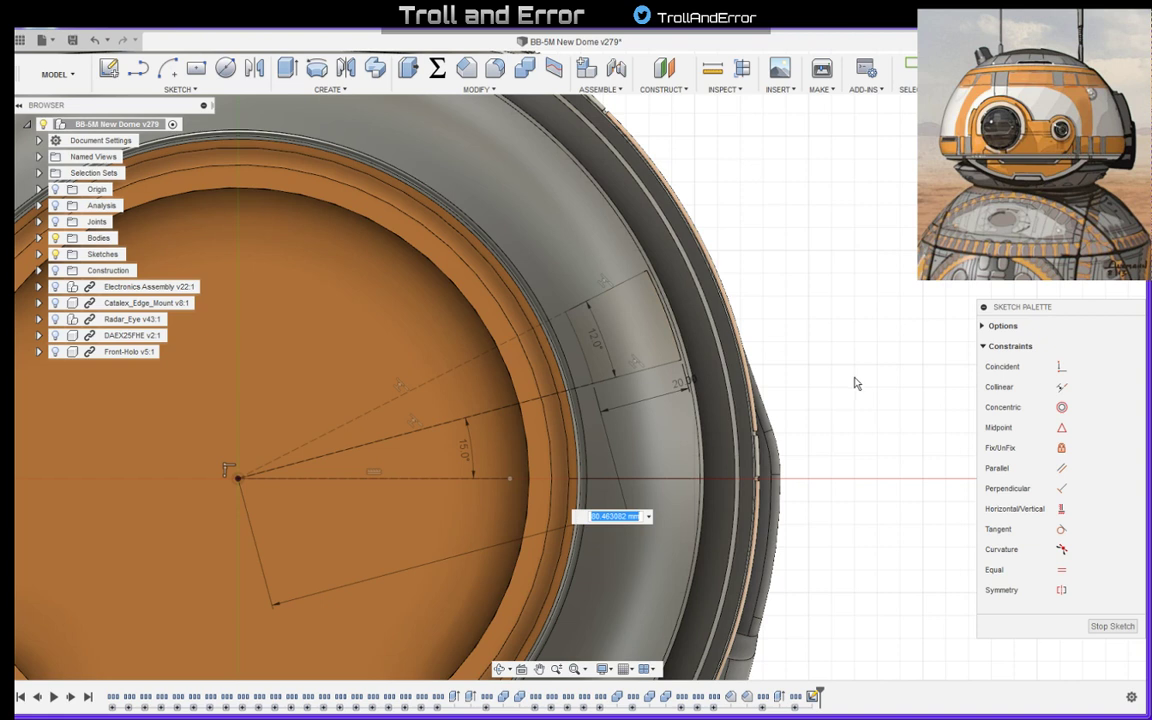
{"action": "type", "text": "80.4"}
{"action": "key", "text": "Return"}
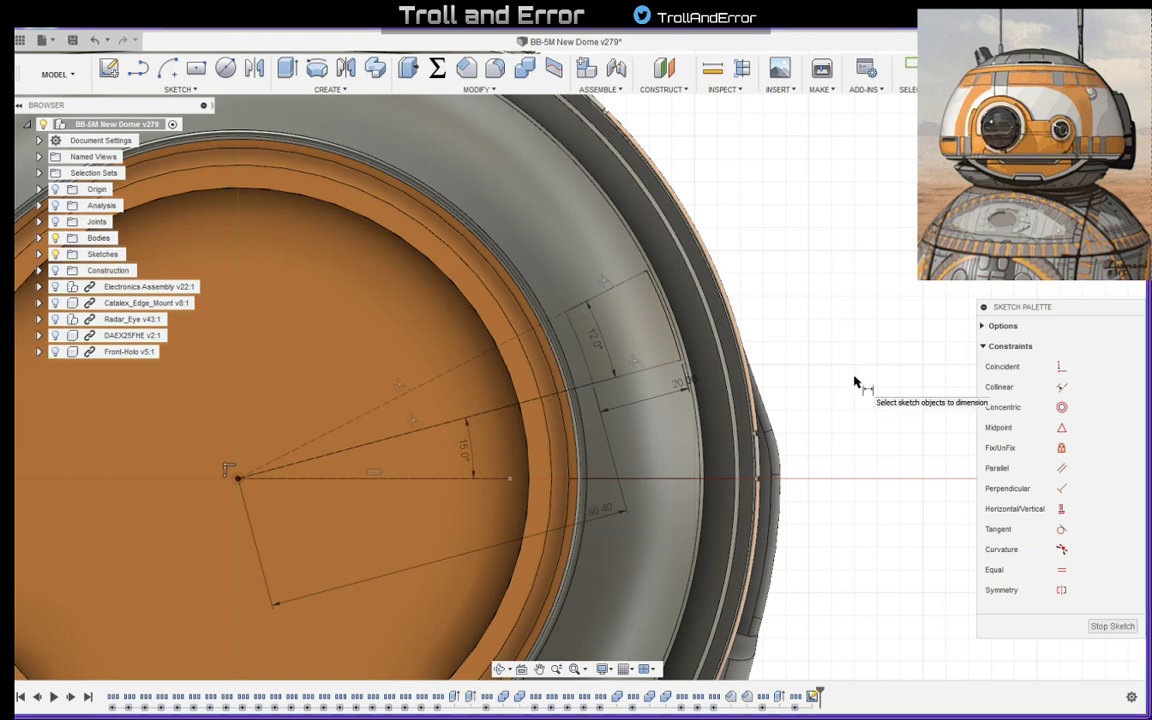
- Set the radial dimension from the origin to the segment's inner corner to 80 mm
{"action": "double_click", "coordinate": [607, 514]}
{"action": "type", "text": "8"}
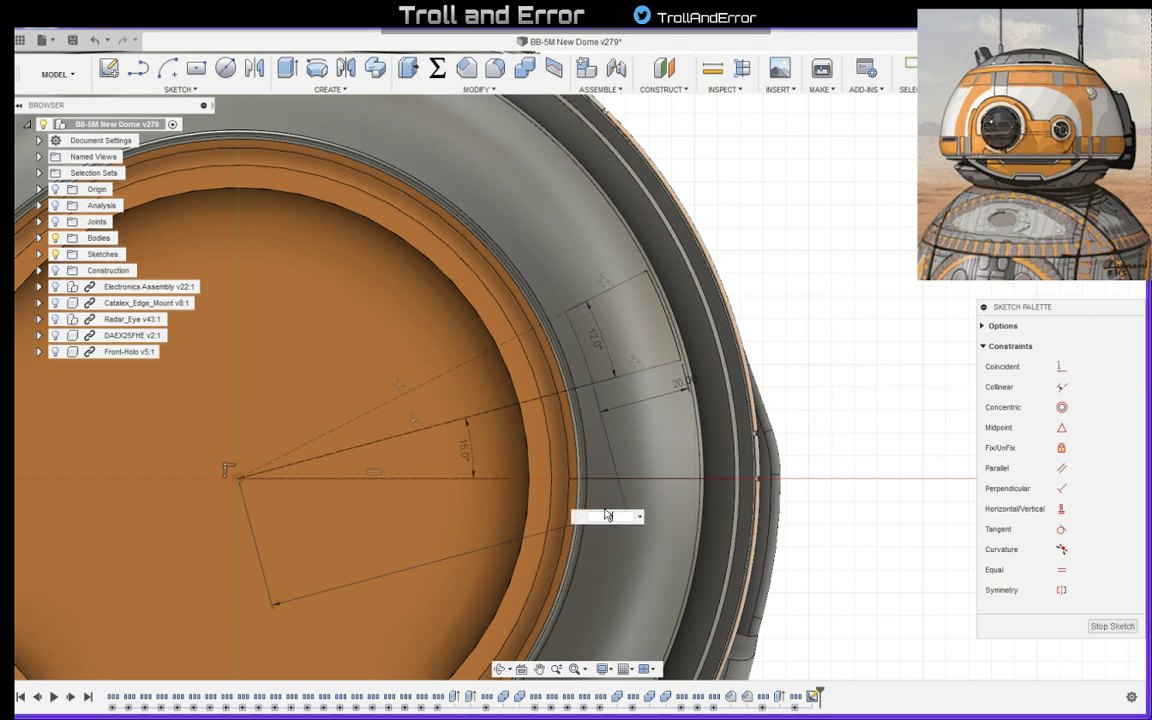
{"action": "type", "text": "0"}
{"action": "key", "text": "Return"}
{"action": "key", "text": "Escape"}
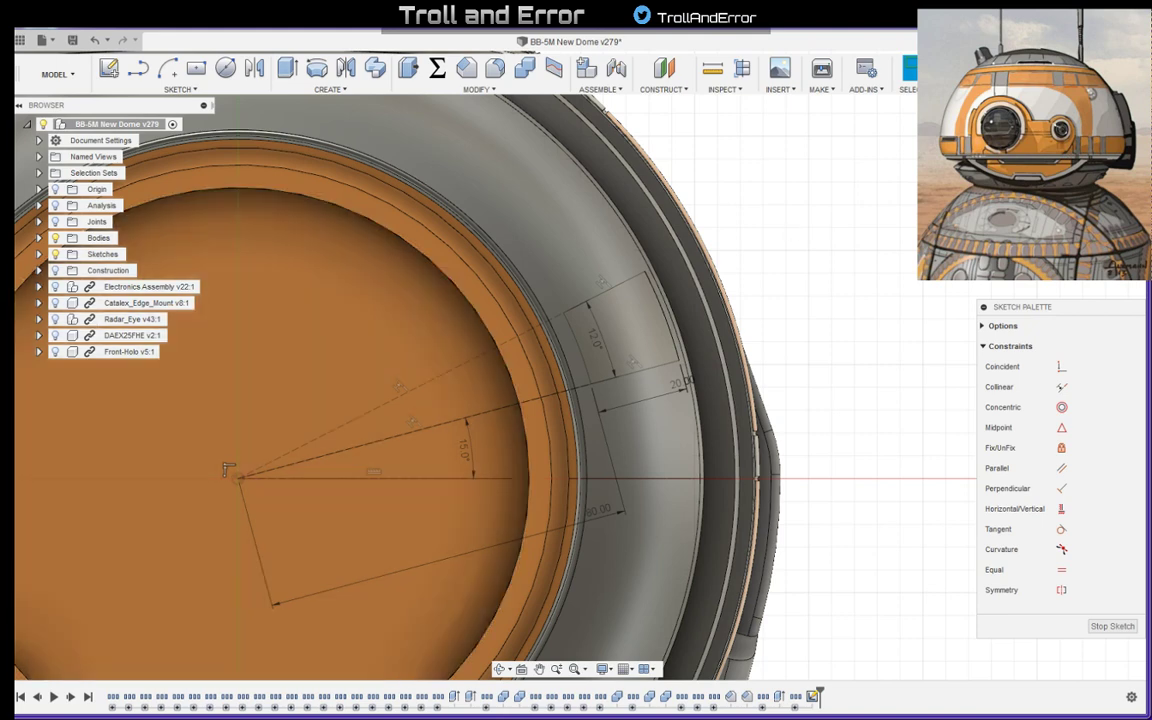
- Examine the 15-degree start angle of the segment and compare its placement with the reference image in IrfanView
{"action": "scroll", "coordinate": [830, 273], "scroll_direction": "down", "scroll_amount": 3}
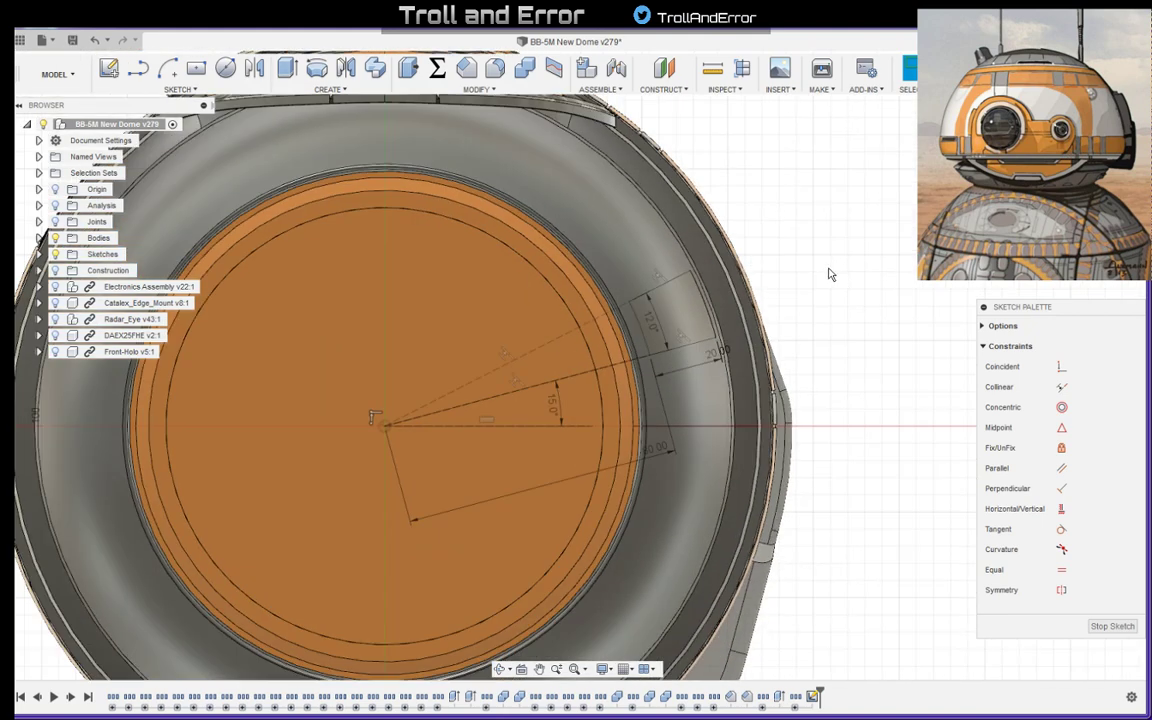
{"action": "mouse_move", "coordinate": [807, 229]}
{"action": "middle_mouse_down"}
{"action": "mouse_move", "coordinate": [815, 316]}
{"action": "mouse_move", "coordinate": [795, 291]}
{"action": "middle_mouse_up"}
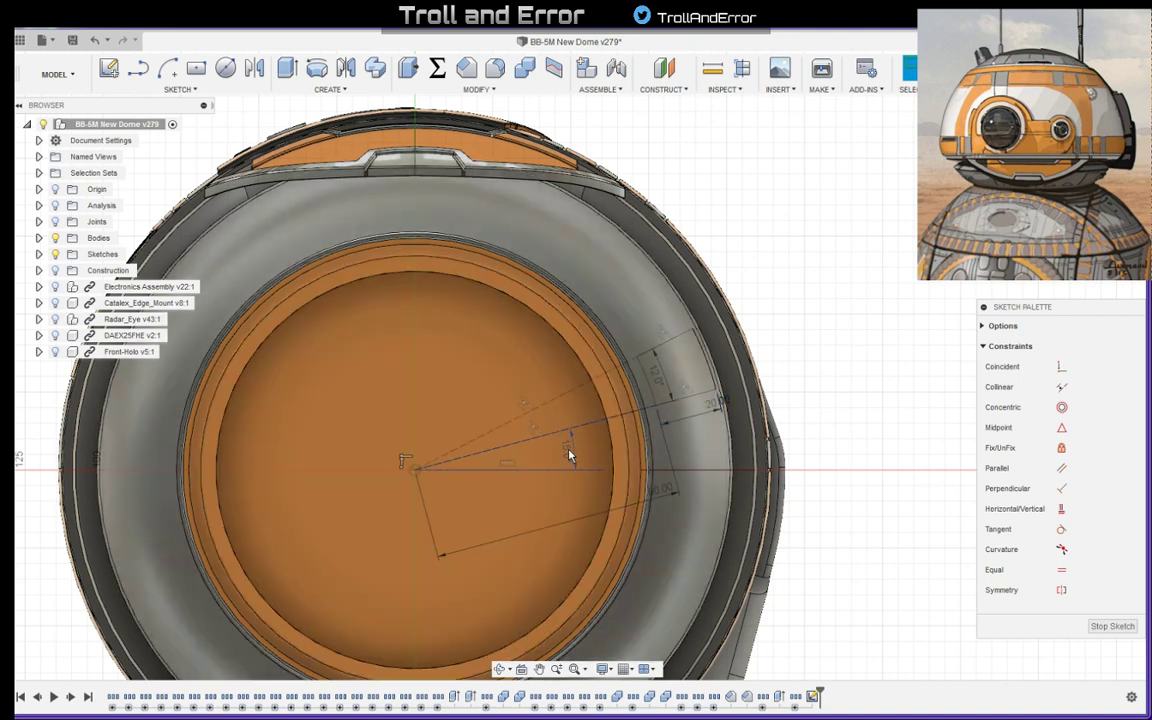
{"action": "left_click", "coordinate": [569, 456]}
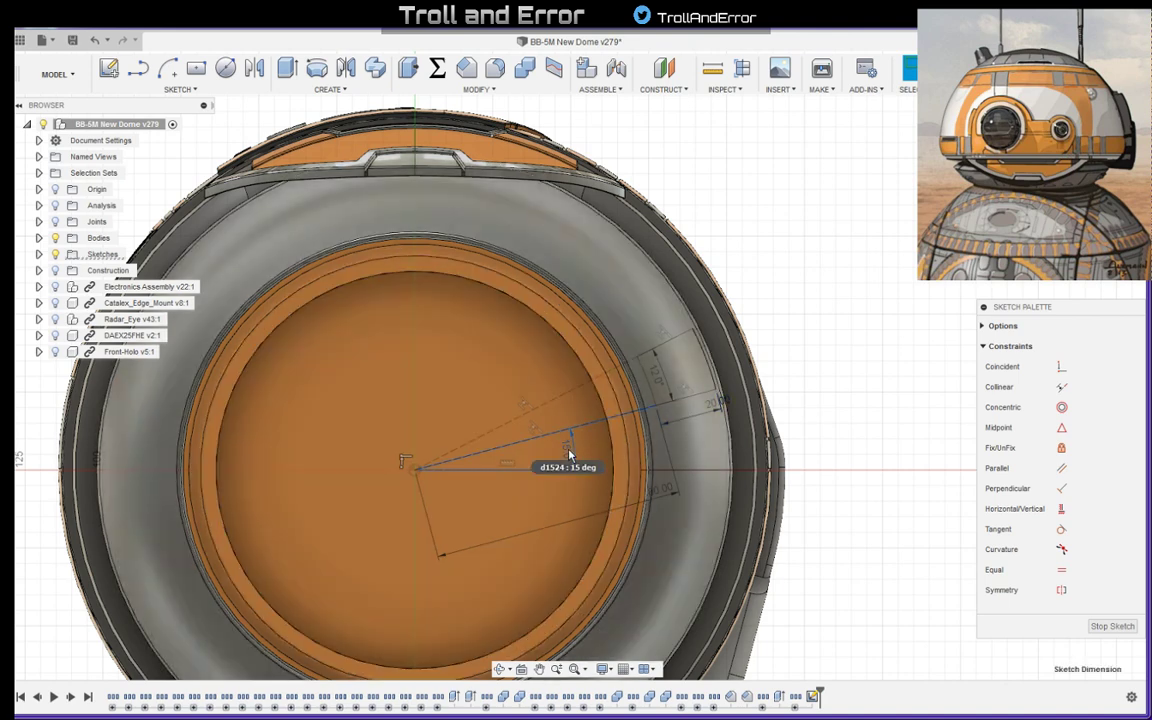
{"action": "double_click", "coordinate": [569, 455]}
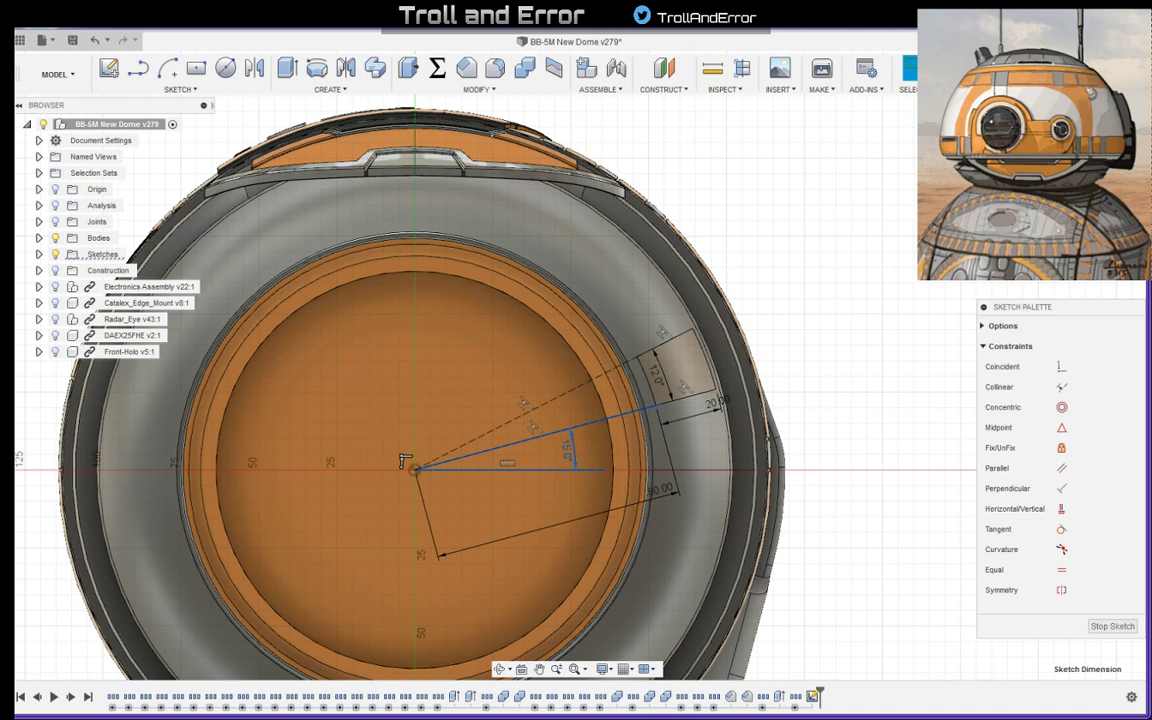
{"action": "left_click_drag", "start_coordinate": [88, 192], "coordinate": [321, 176]}
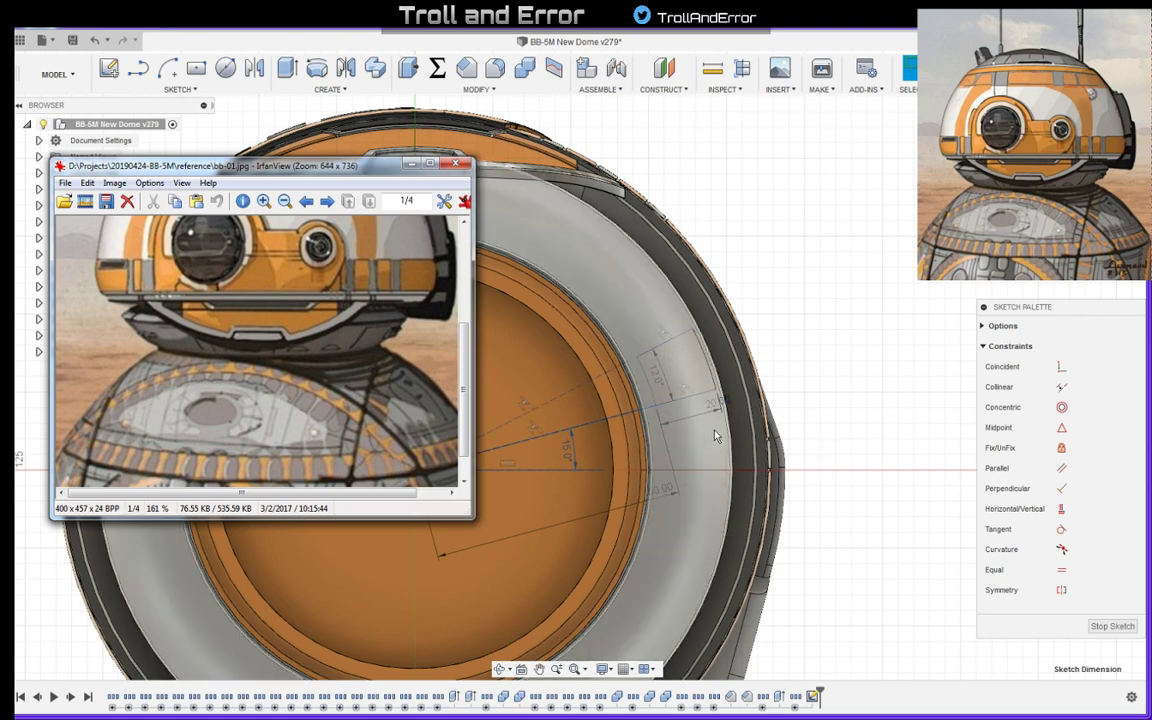
{"action": "left_click", "coordinate": [836, 339]}
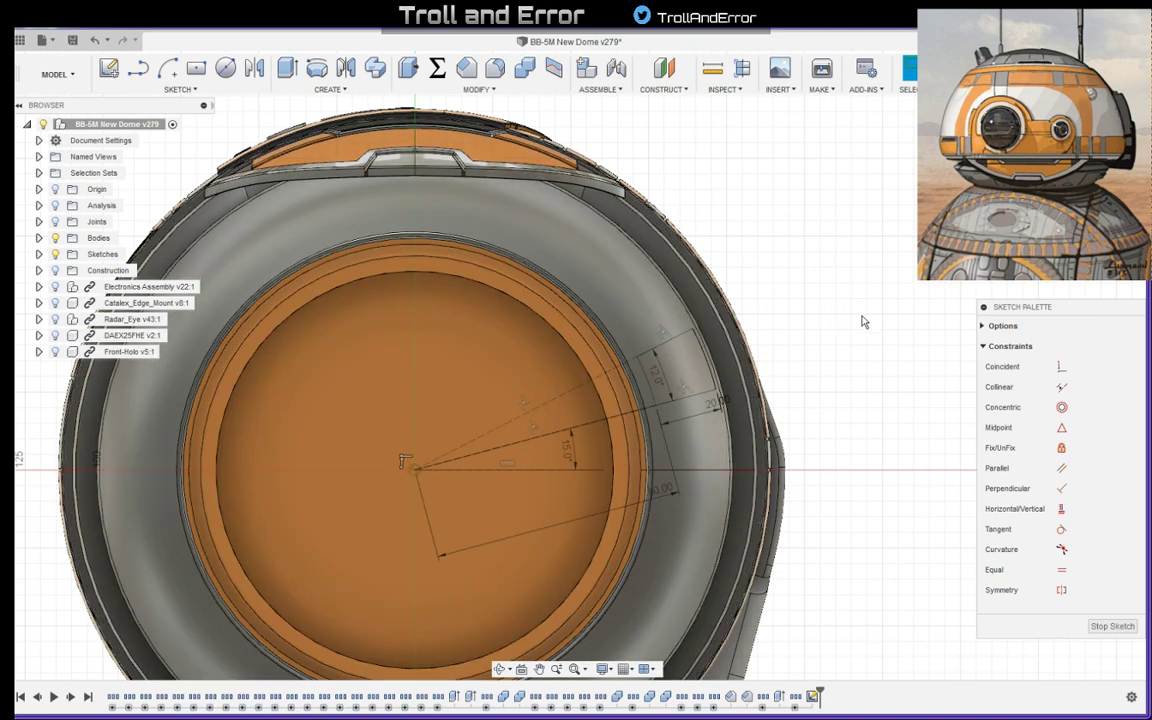
{"action": "middle_click_drag", "start_coordinate": [800, 330], "coordinate": [857, 270]}
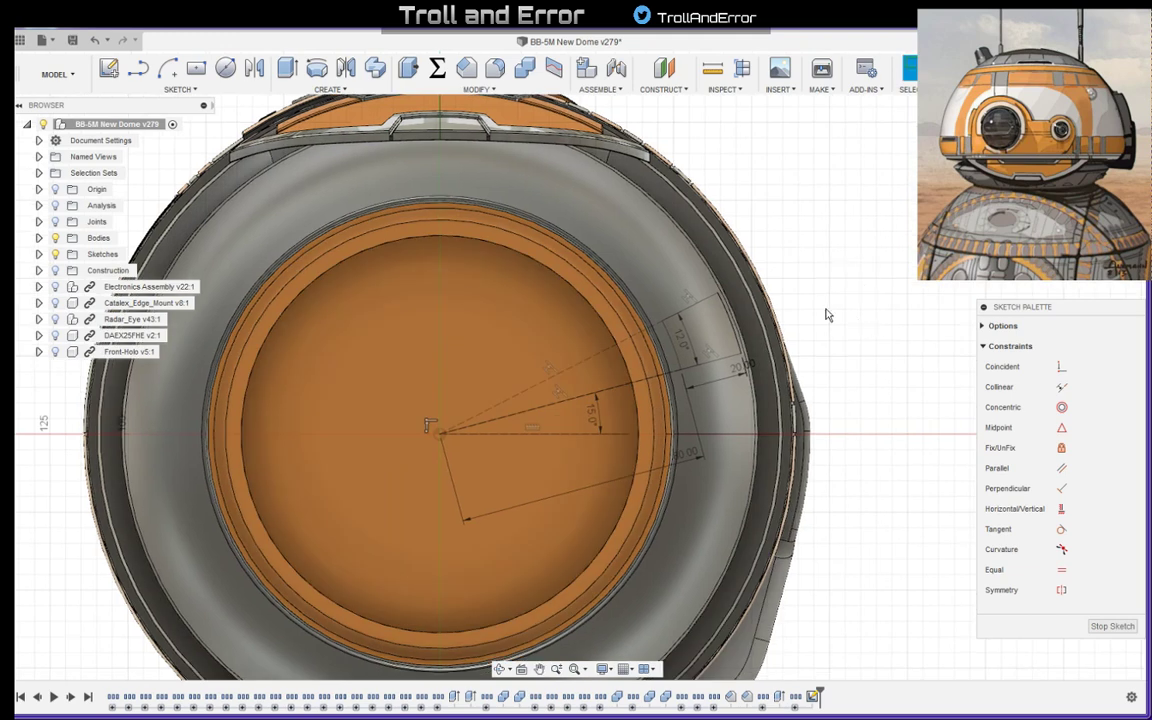
- Switch to the IrfanView reference image and examine the panel details on the dome's lower grey ring up close
{"action": "key", "text": "alt+Tab"}
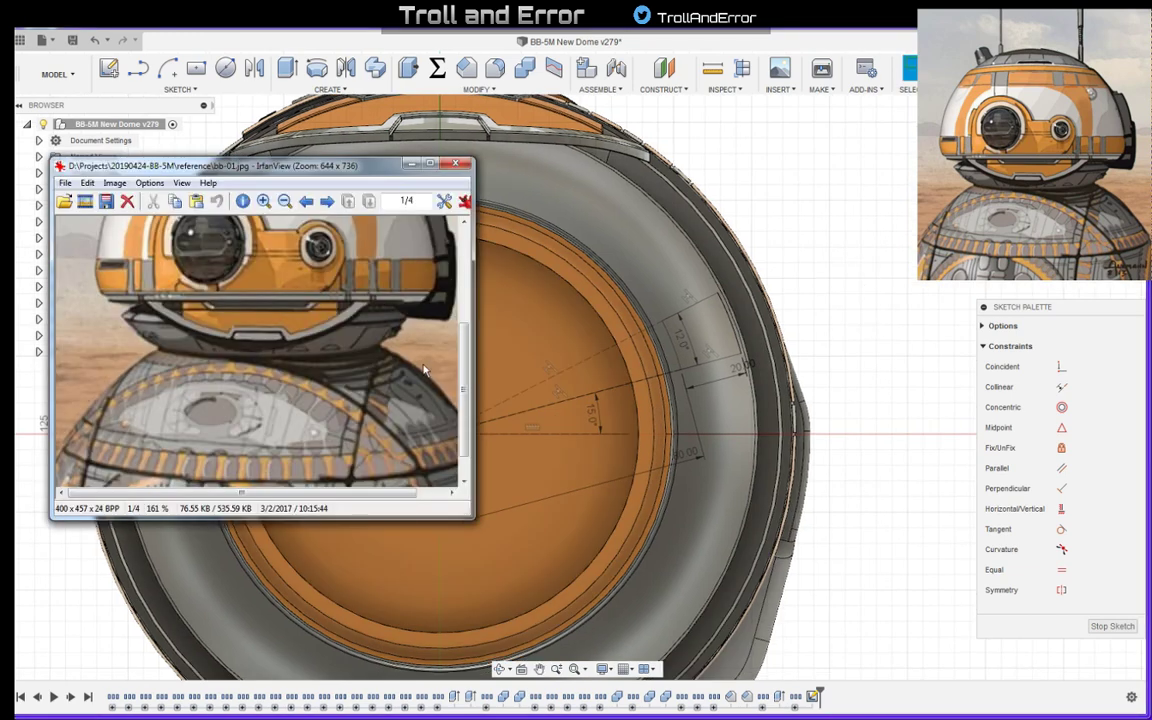
{"action": "scroll", "coordinate": [487, 495], "scroll_direction": "up", "scroll_amount": 2, "text": "ctrl"}
{"action": "scroll", "coordinate": [612, 496], "scroll_direction": "up", "scroll_amount": 6, "text": "ctrl"}
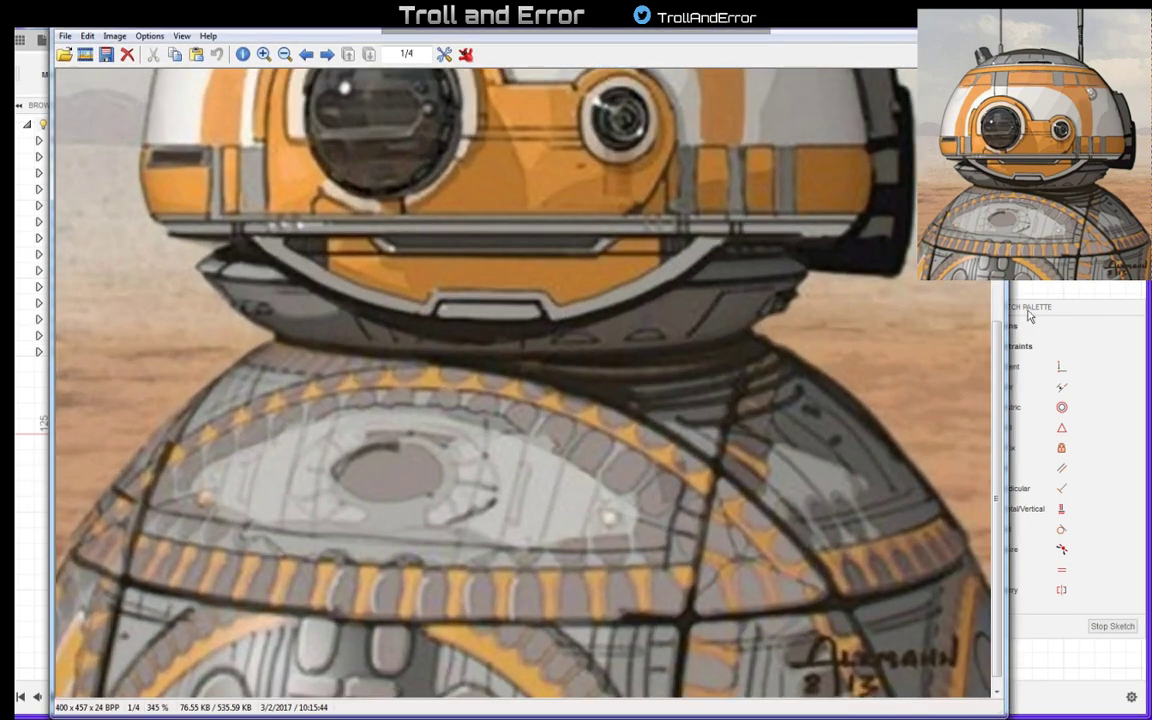
{"action": "scroll", "coordinate": [853, 393], "scroll_direction": "down", "scroll_amount": 2, "text": "ctrl"}
{"action": "scroll", "coordinate": [853, 393], "scroll_direction": "down", "scroll_amount": 1, "text": "ctrl"}
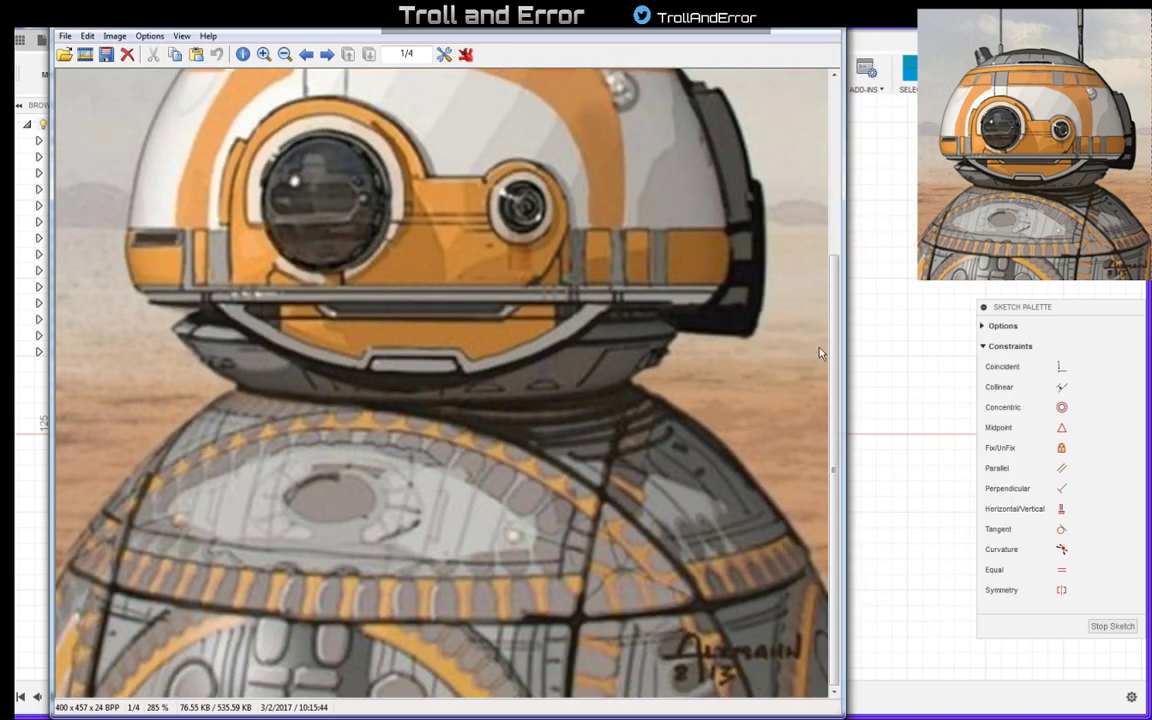
{"action": "scroll", "coordinate": [697, 432], "scroll_direction": "up", "scroll_amount": 3}
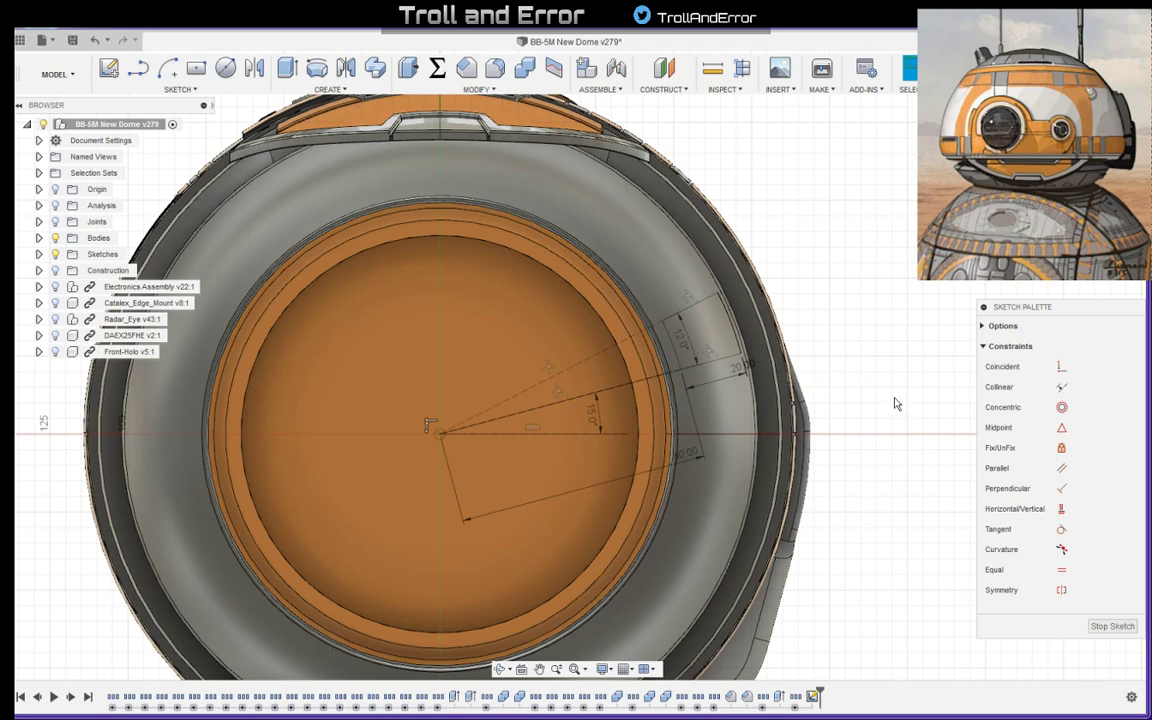
{"action": "scroll", "coordinate": [862, 392], "scroll_direction": "down", "scroll_amount": 2}
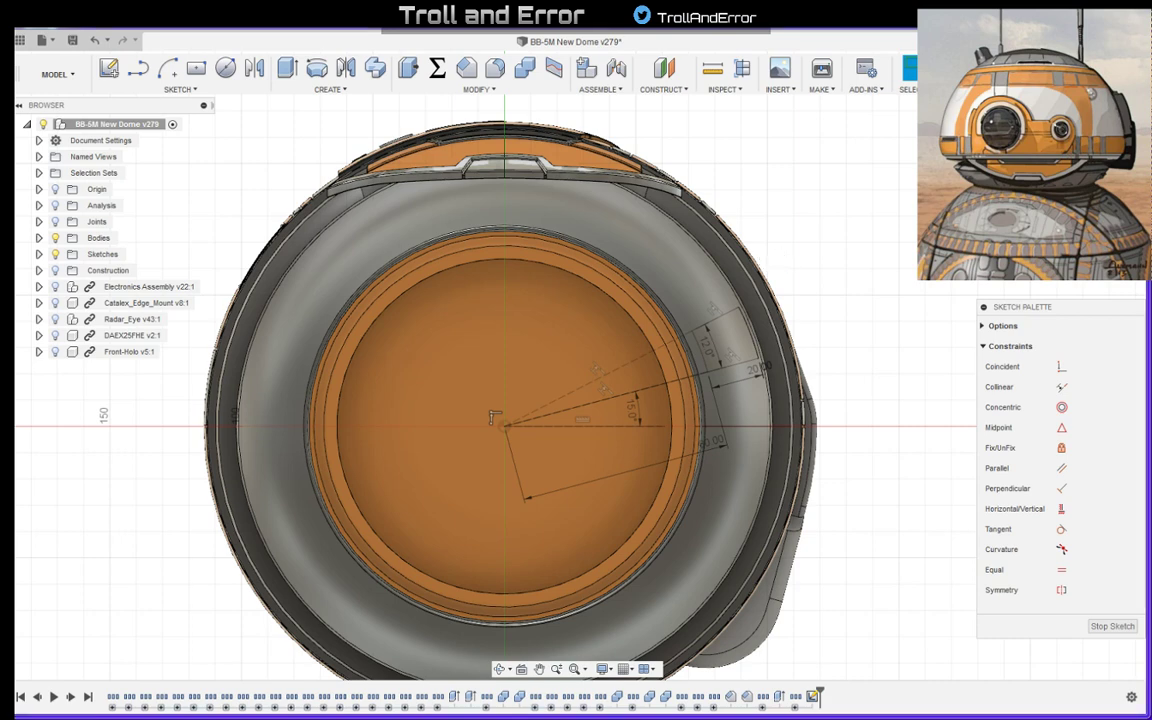
{"action": "key", "text": "alt+Tab"}
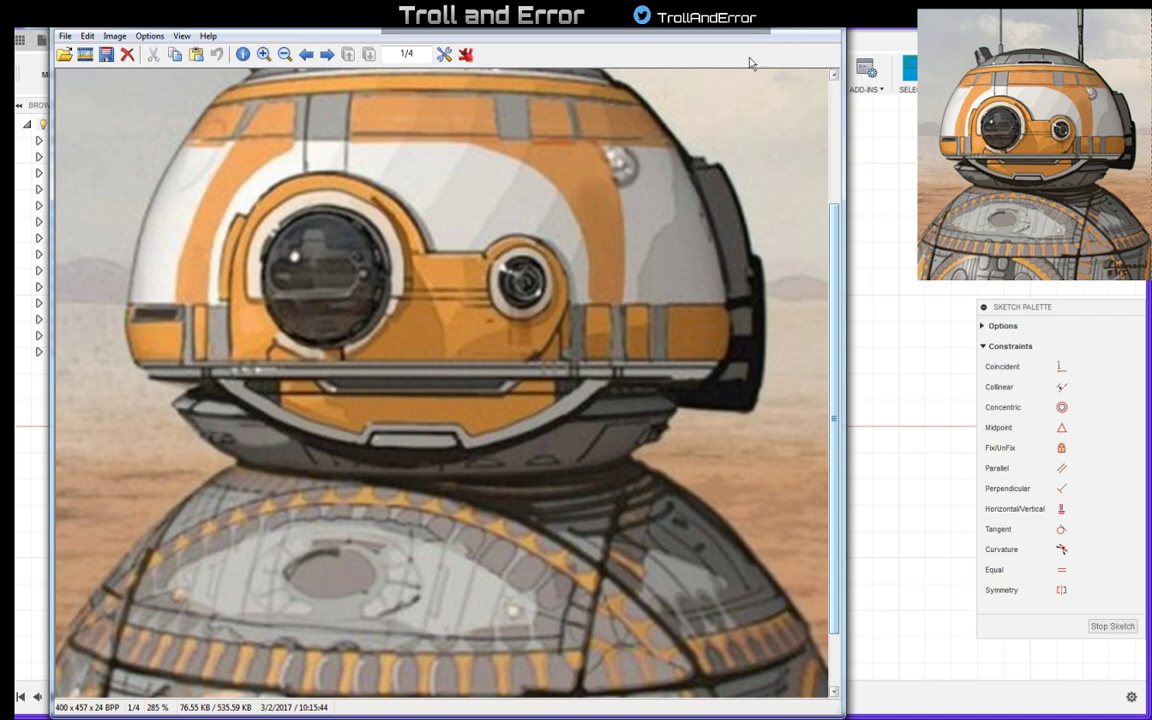
{"action": "left_click", "coordinate": [788, 23]}
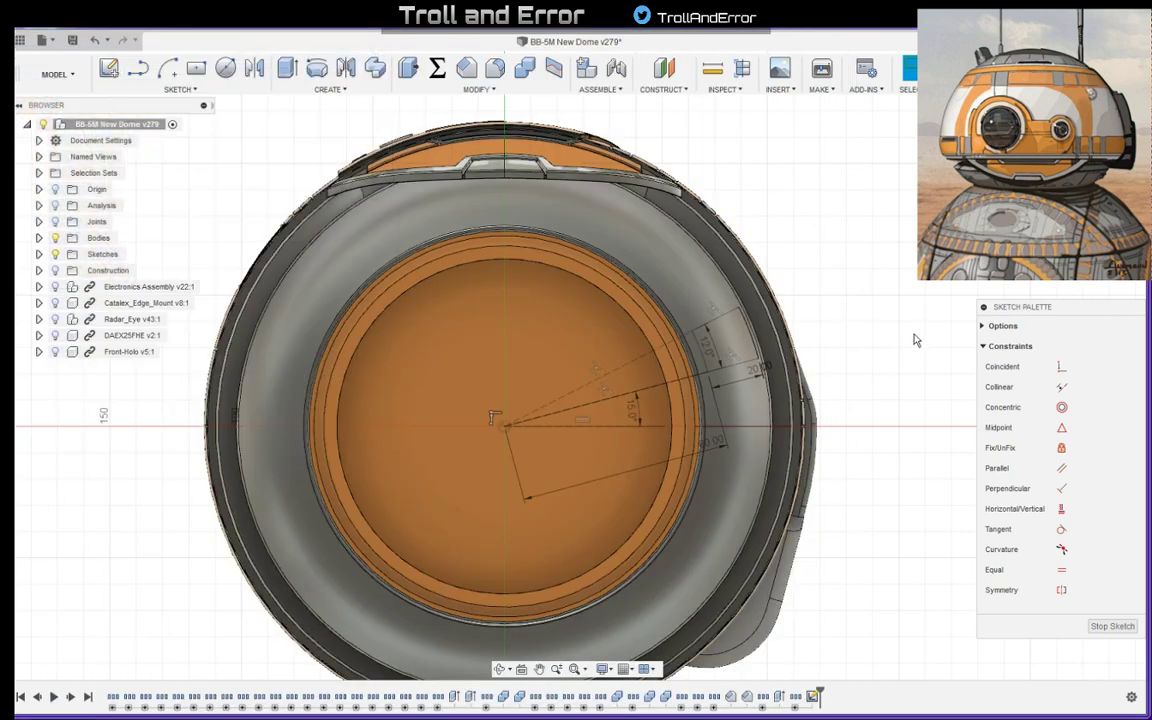
- Draw a line about 89 mm long from the origin up along the vertical axis to the front of the grey ring
{"action": "key", "text": "l"}
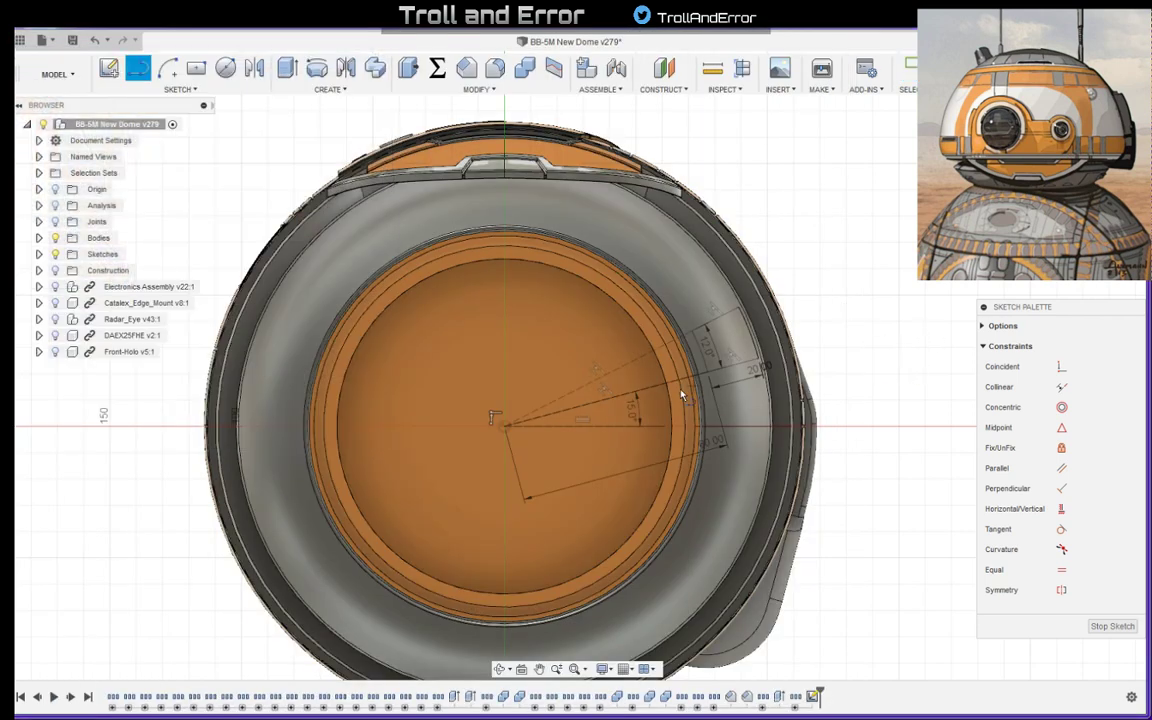
{"action": "left_click", "coordinate": [506, 428]}
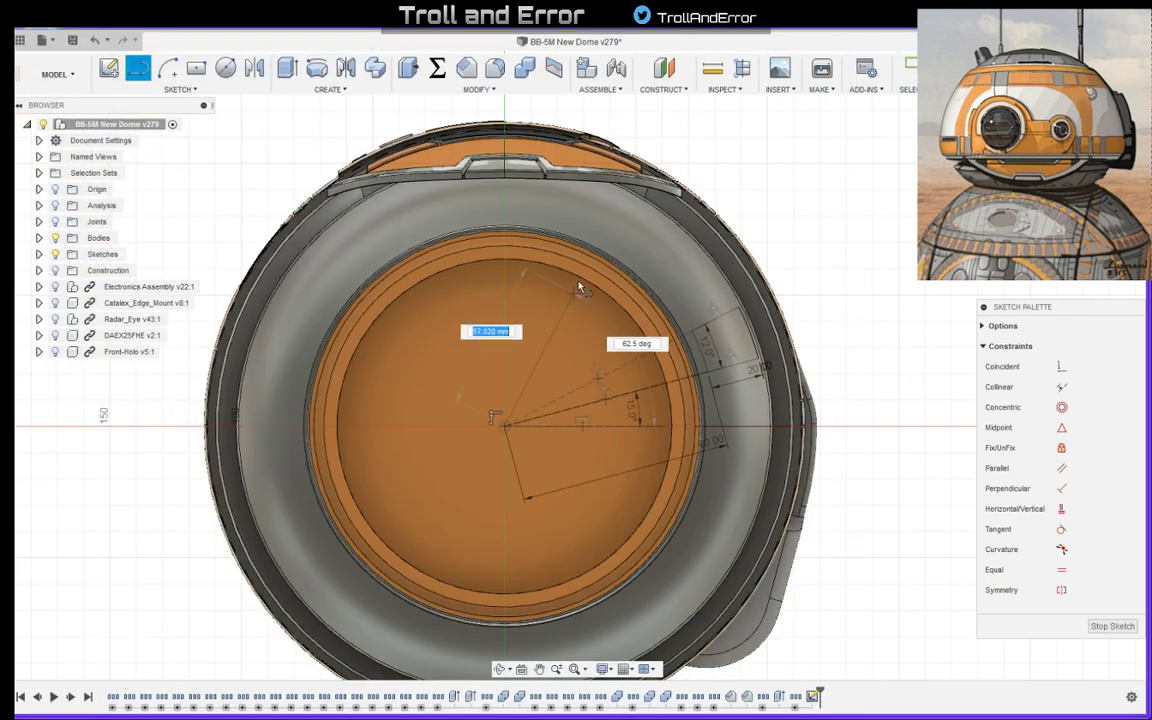
{"action": "left_click", "coordinate": [505, 190]}
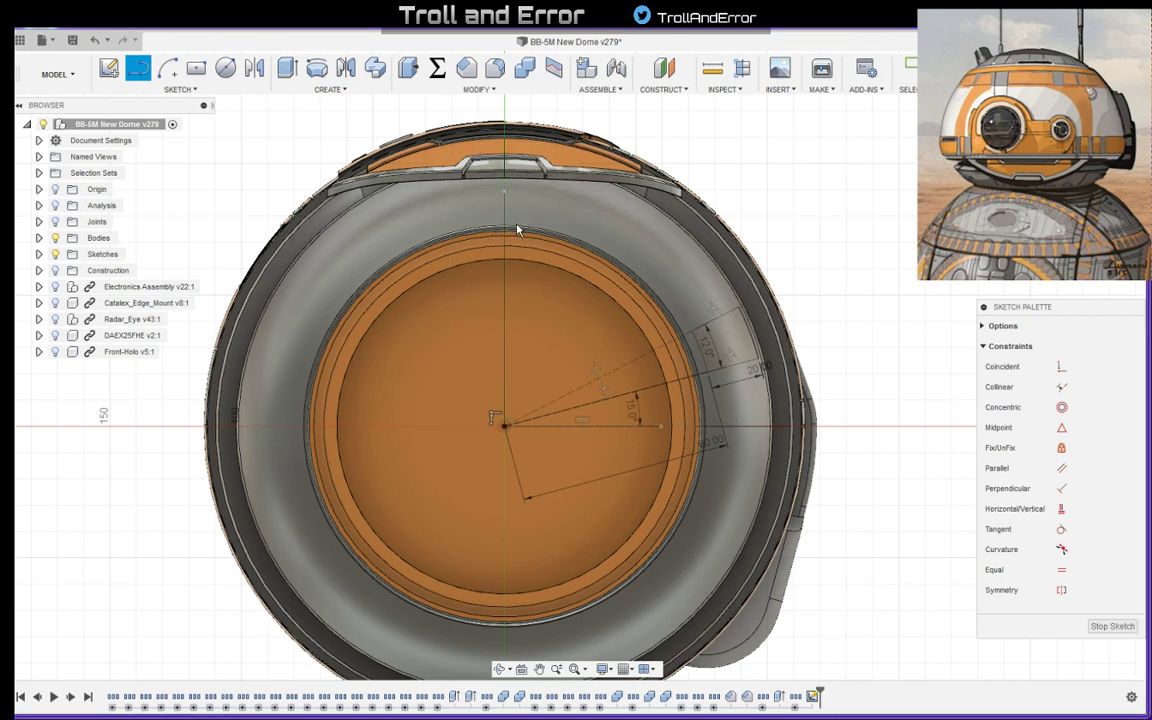
{"action": "key", "text": "Escape"}
- Constrain the new 89 mm line to vertical and convert it to construction geometry
{"action": "left_click", "coordinate": [505, 291]}
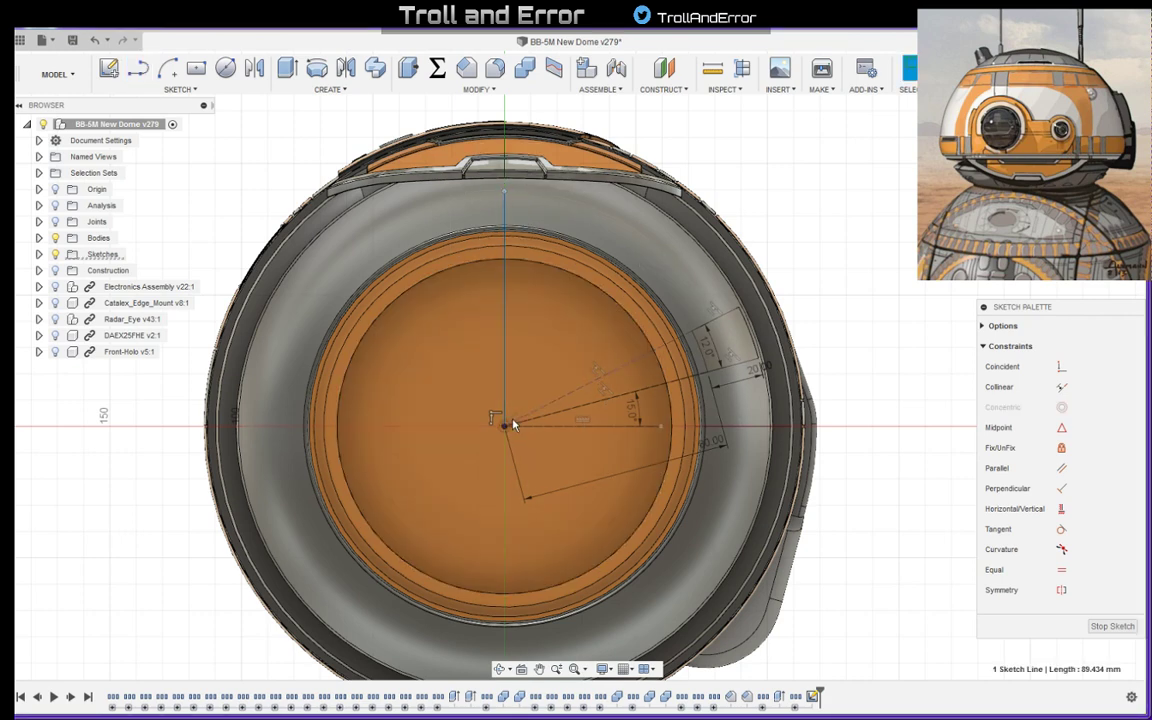
{"action": "left_click", "coordinate": [498, 418]}
{"action": "key", "text": "Escape"}
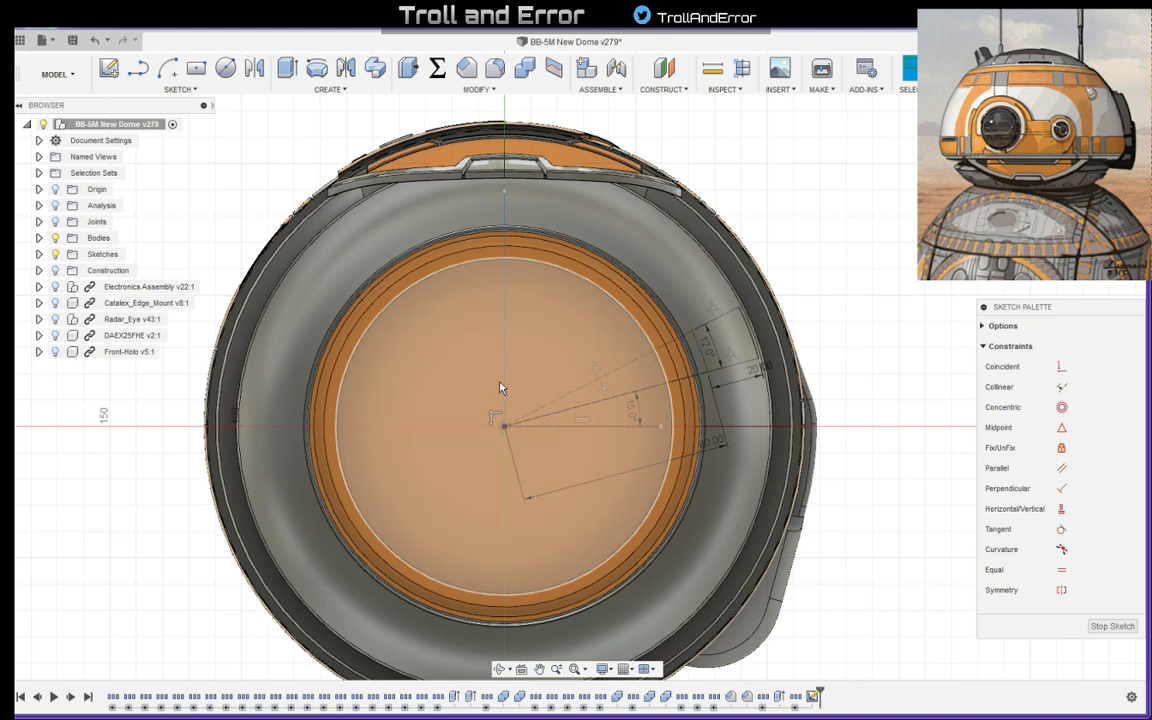
{"action": "left_click", "coordinate": [501, 382]}
{"action": "left_click", "coordinate": [504, 383]}
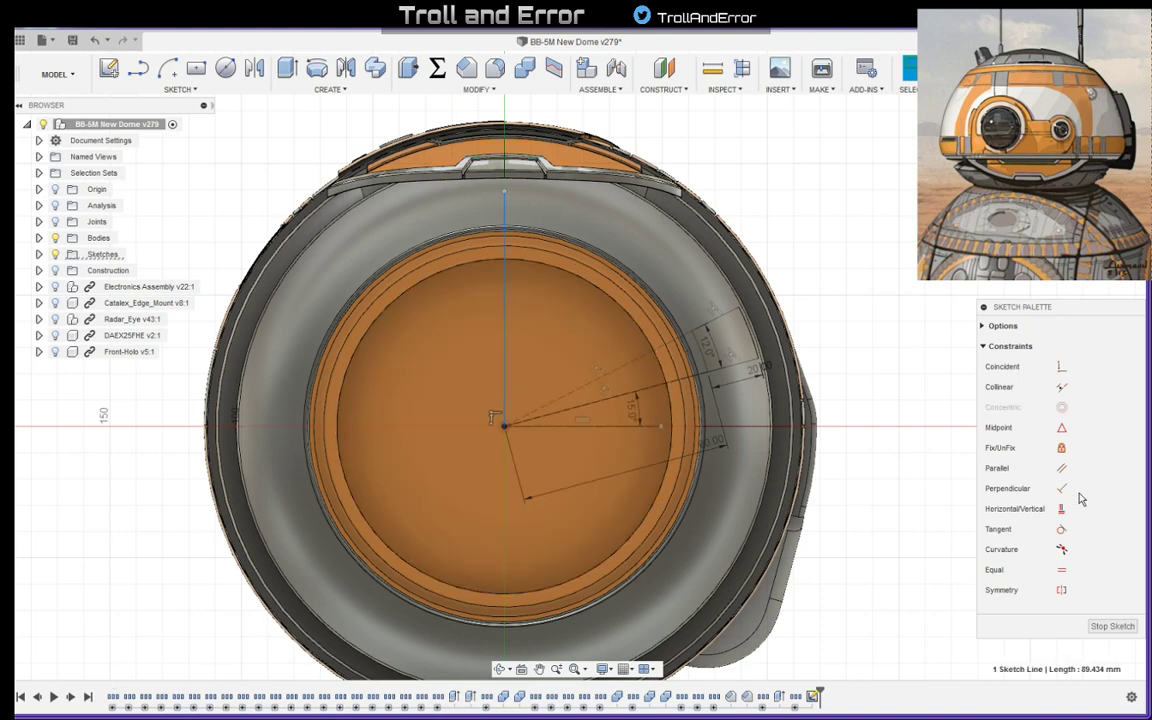
{"action": "key", "text": "Escape"}
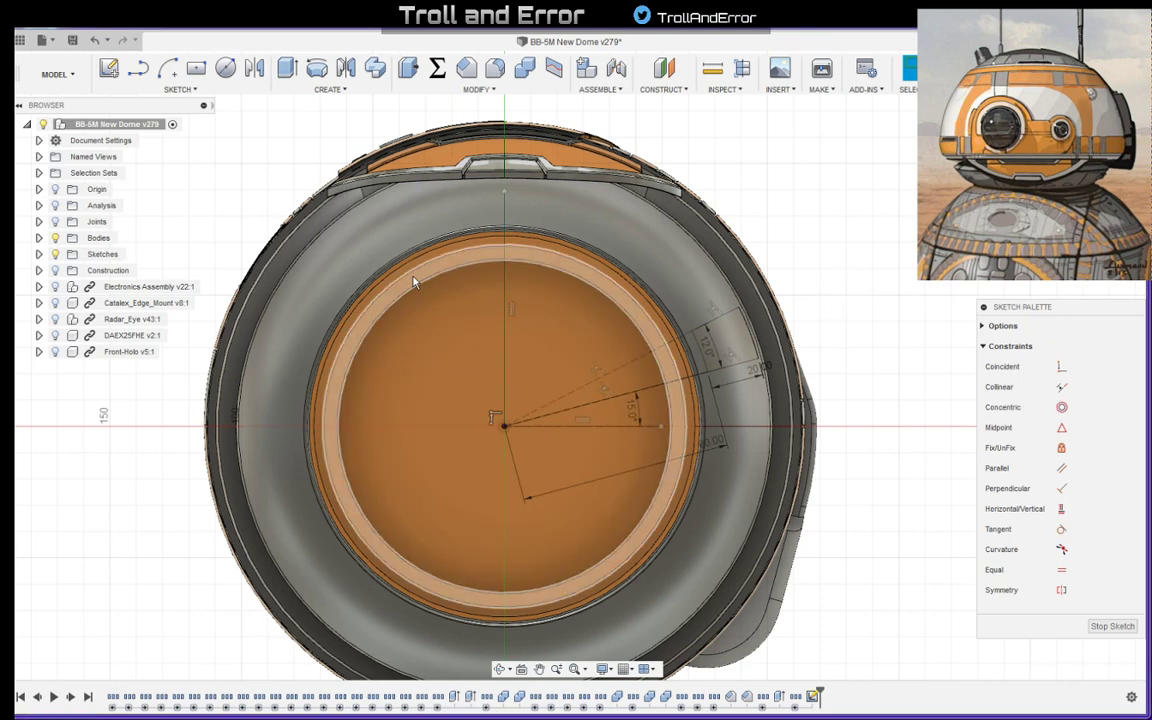
{"action": "left_click", "coordinate": [509, 328]}
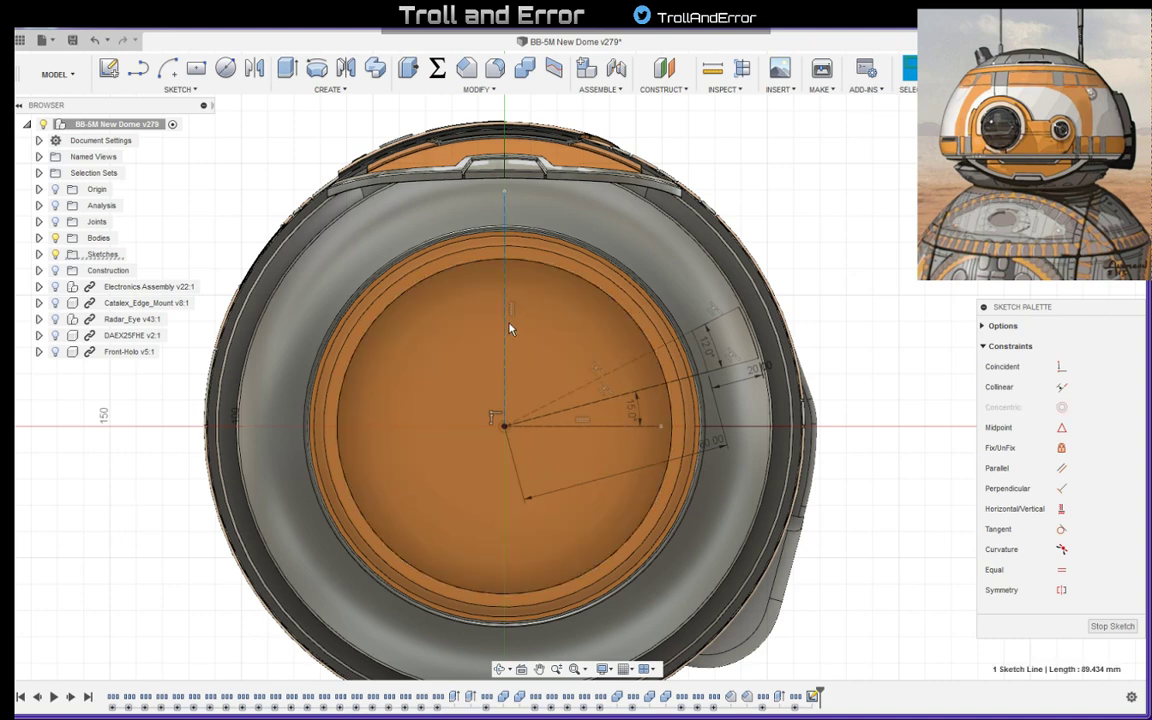
{"action": "left_click", "coordinate": [802, 213]}
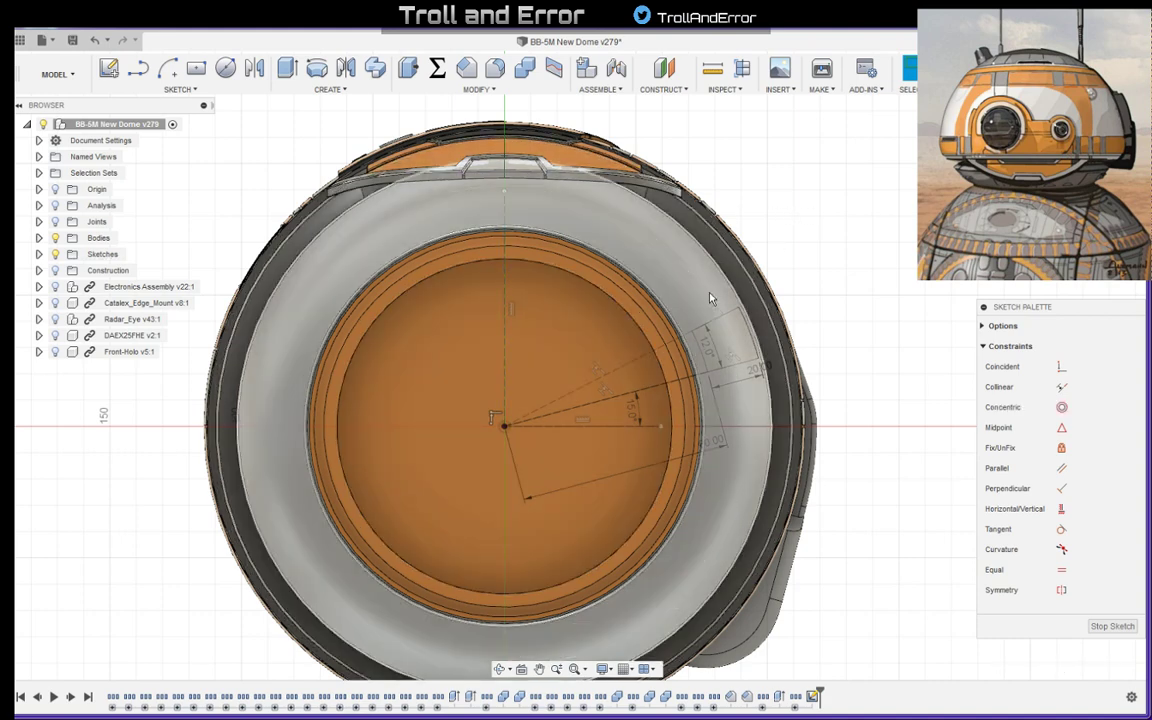
- Draw an 80 mm line from the origin at about 76 degrees to the horizontal, beside the vertical construction line
{"action": "key", "text": "l"}
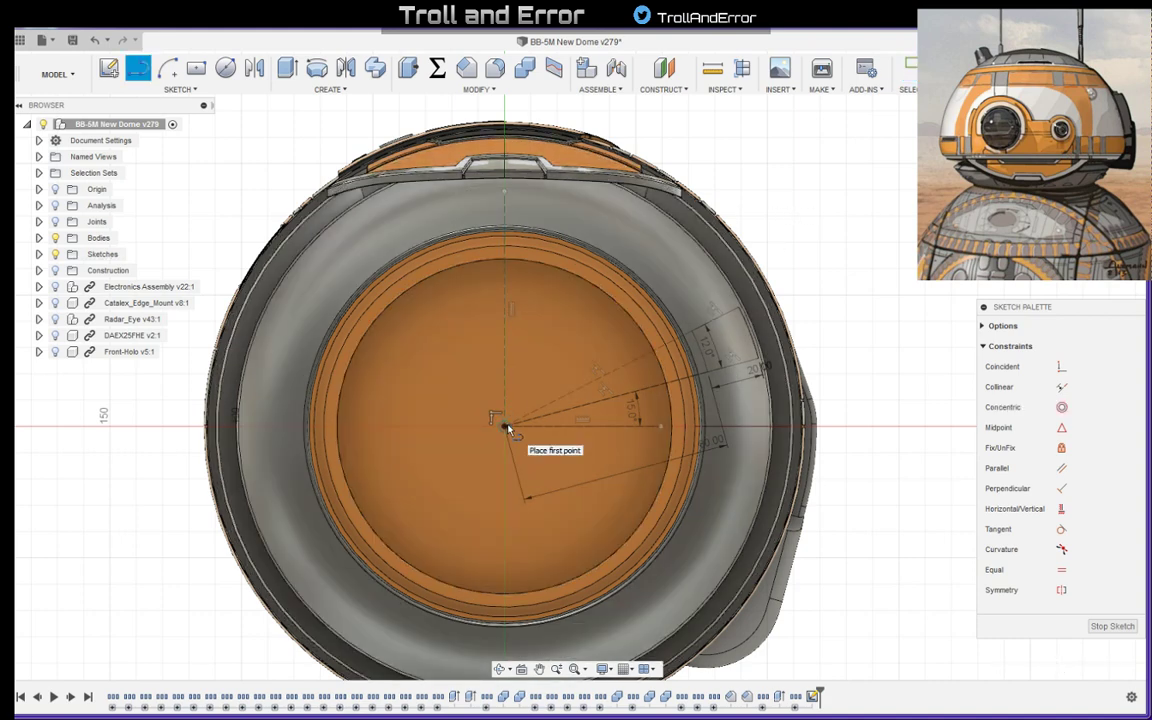
{"action": "left_click", "coordinate": [505, 425]}
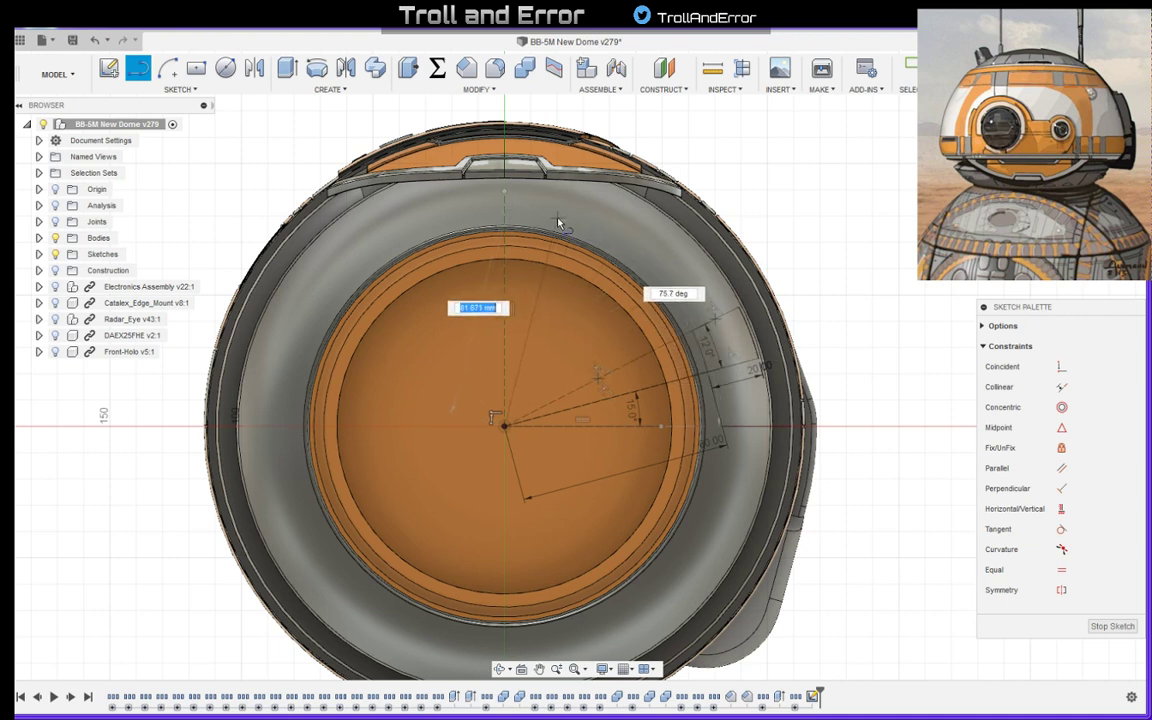
{"action": "type", "text": "80"}
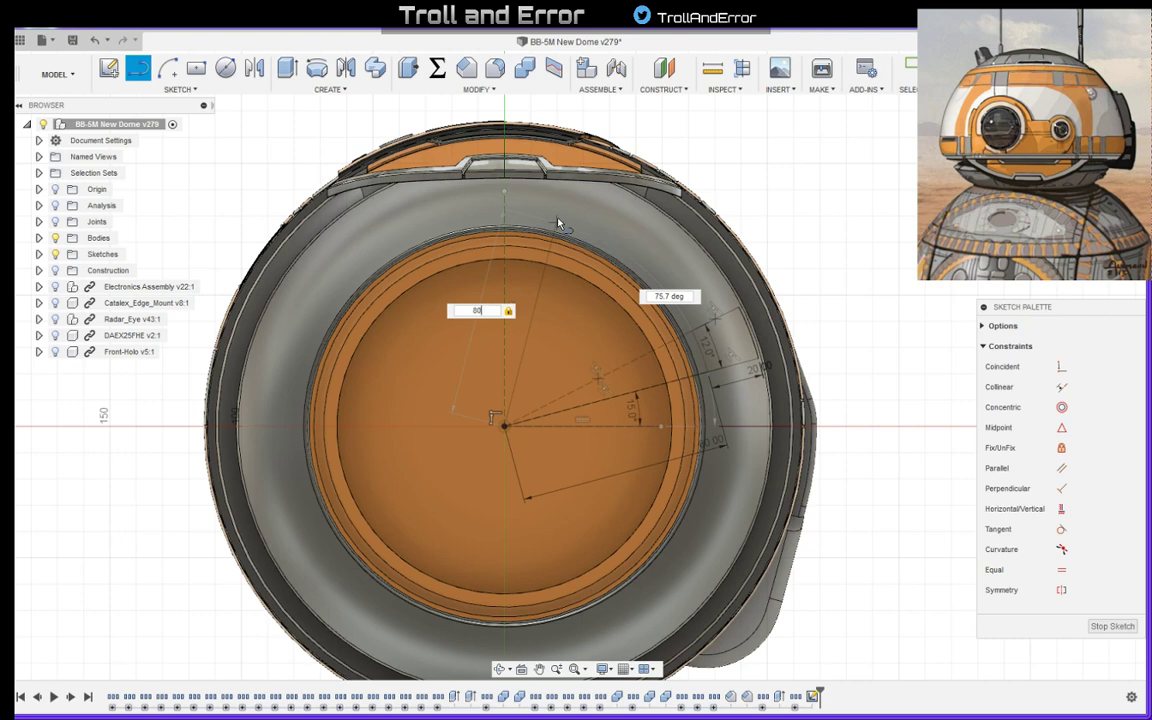
{"action": "key", "text": "Return"}
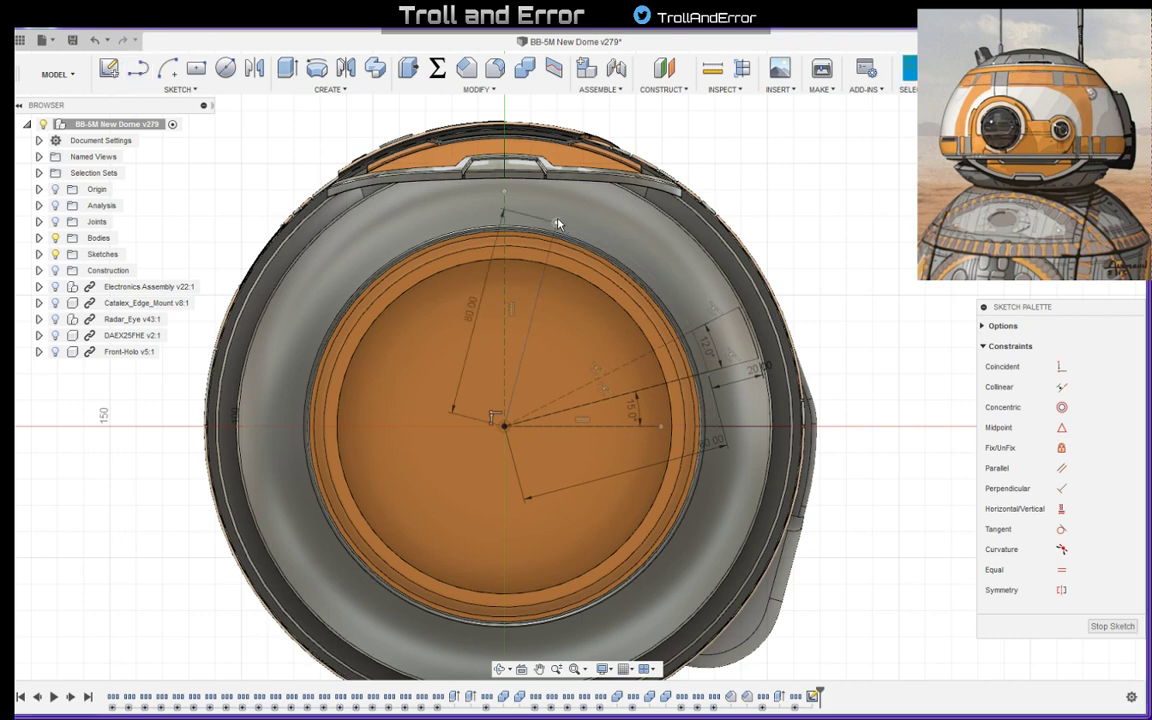
- Dimension the angle between the vertical construction line and the 80 mm radial line as 10 degrees
{"action": "key", "text": "Escape"}
{"action": "left_click", "coordinate": [539, 294]}
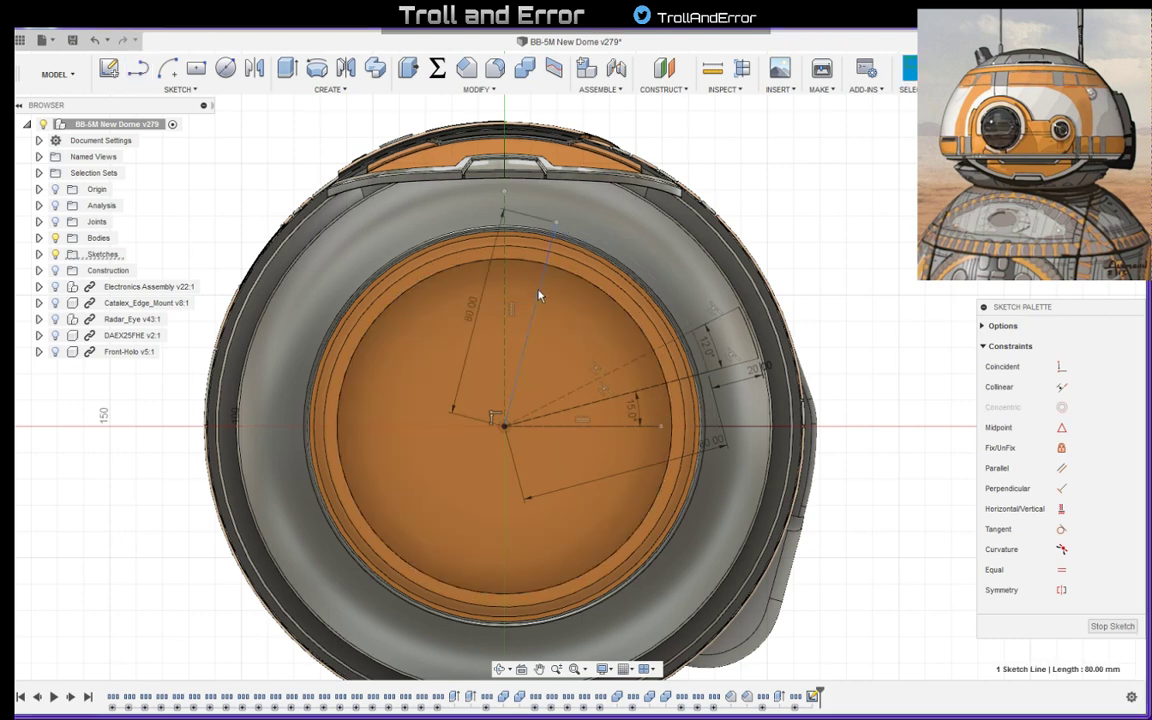
{"action": "scroll", "coordinate": [553, 237], "scroll_direction": "up", "scroll_amount": 3}
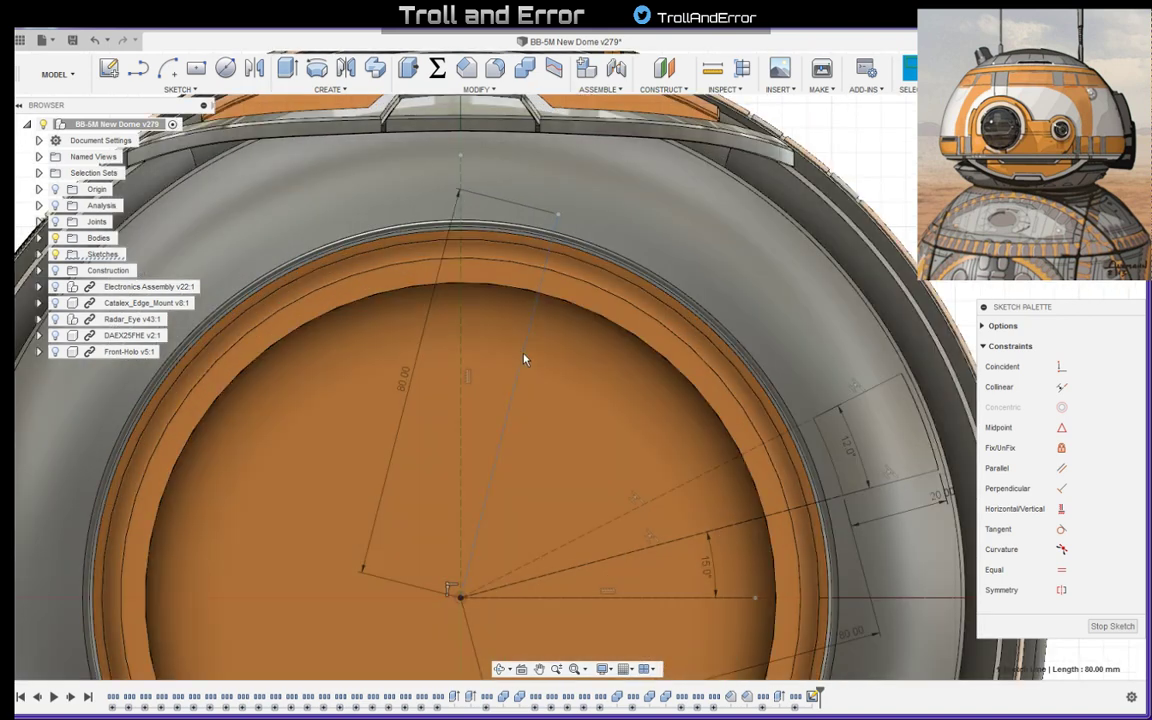
{"action": "left_click", "coordinate": [463, 360], "text": "ctrl"}
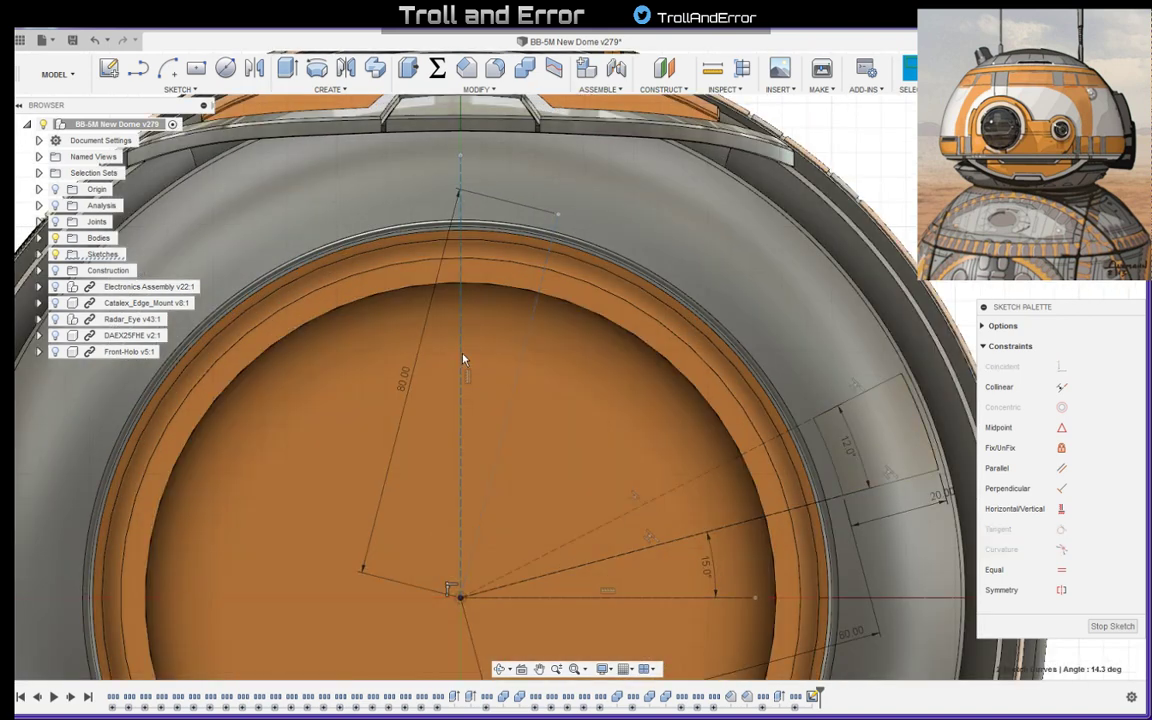
{"action": "left_click", "coordinate": [588, 460]}
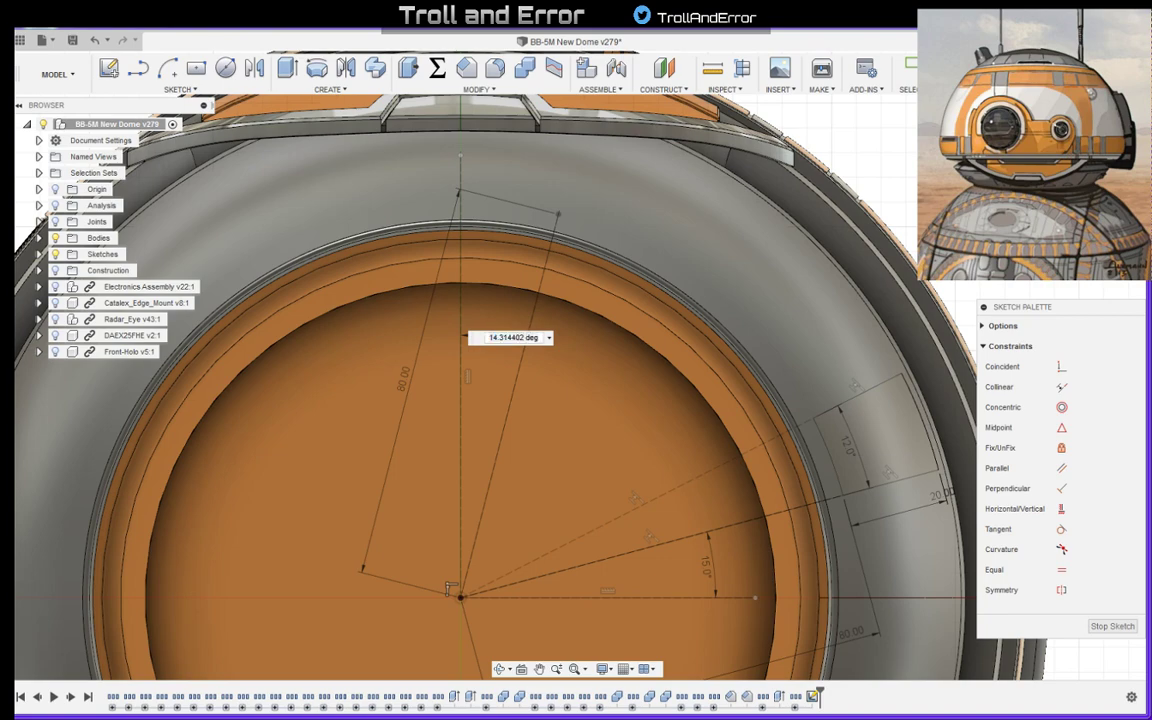
{"action": "key", "text": "alt+Tab"}
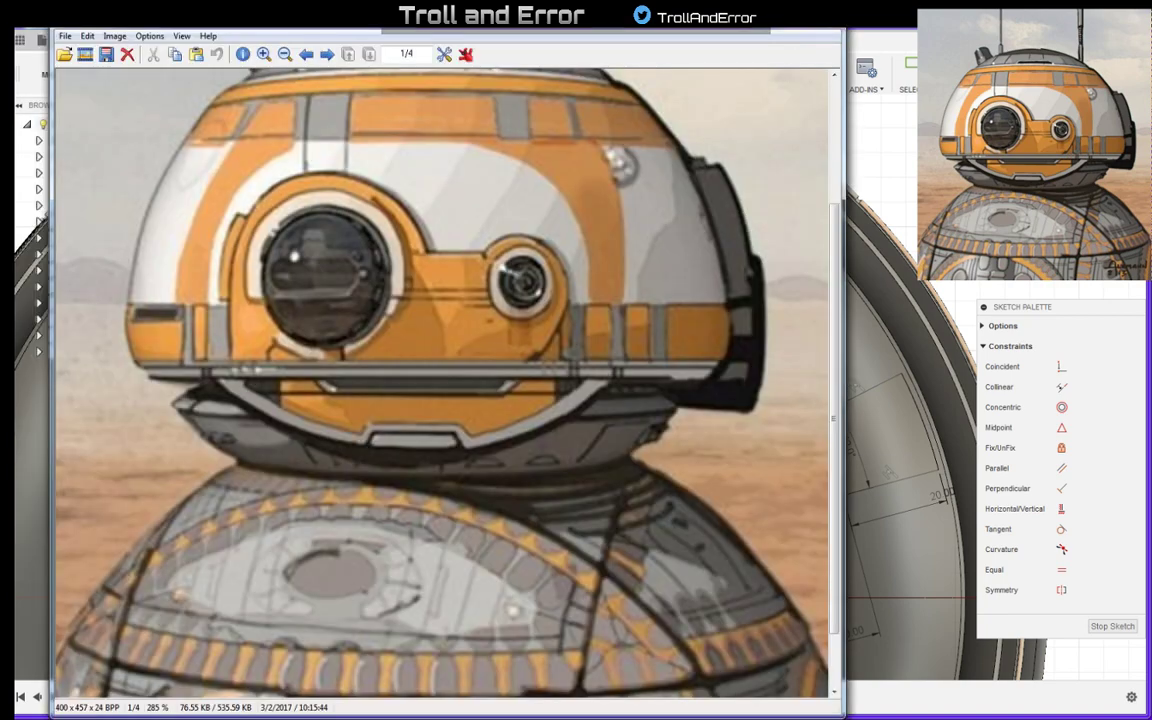
{"action": "key", "text": "alt+Tab"}
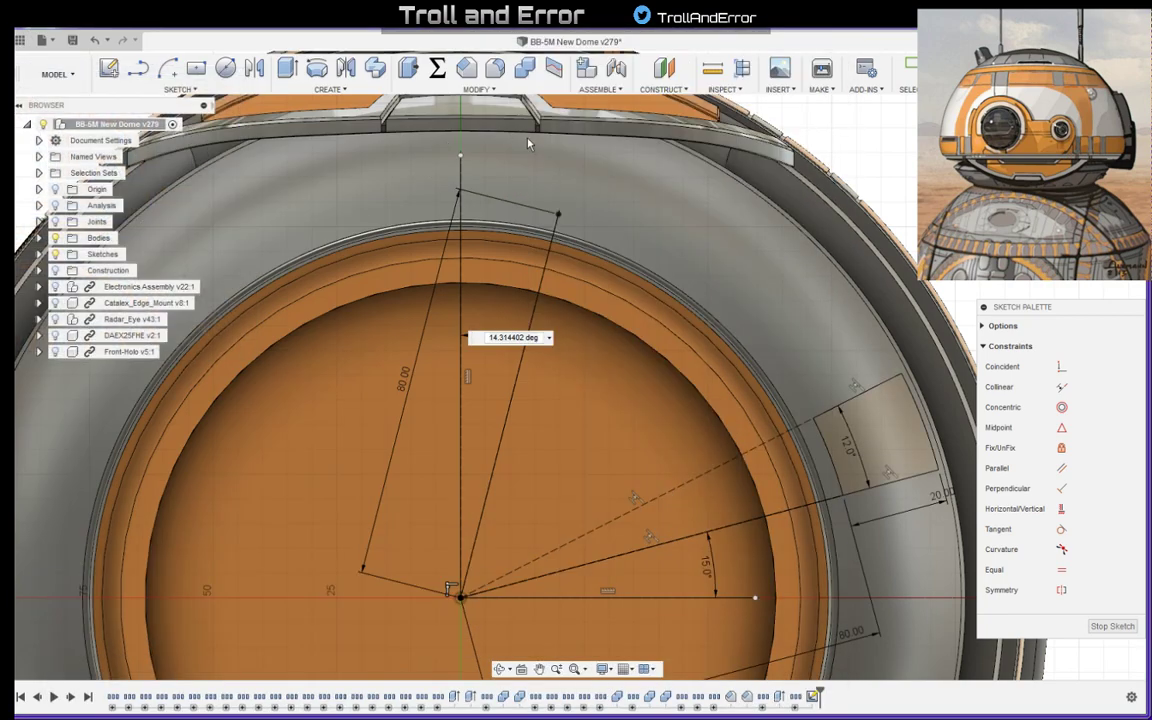
{"action": "left_click_drag", "start_coordinate": [541, 339], "coordinate": [440, 331]}
{"action": "type", "text": "10"}
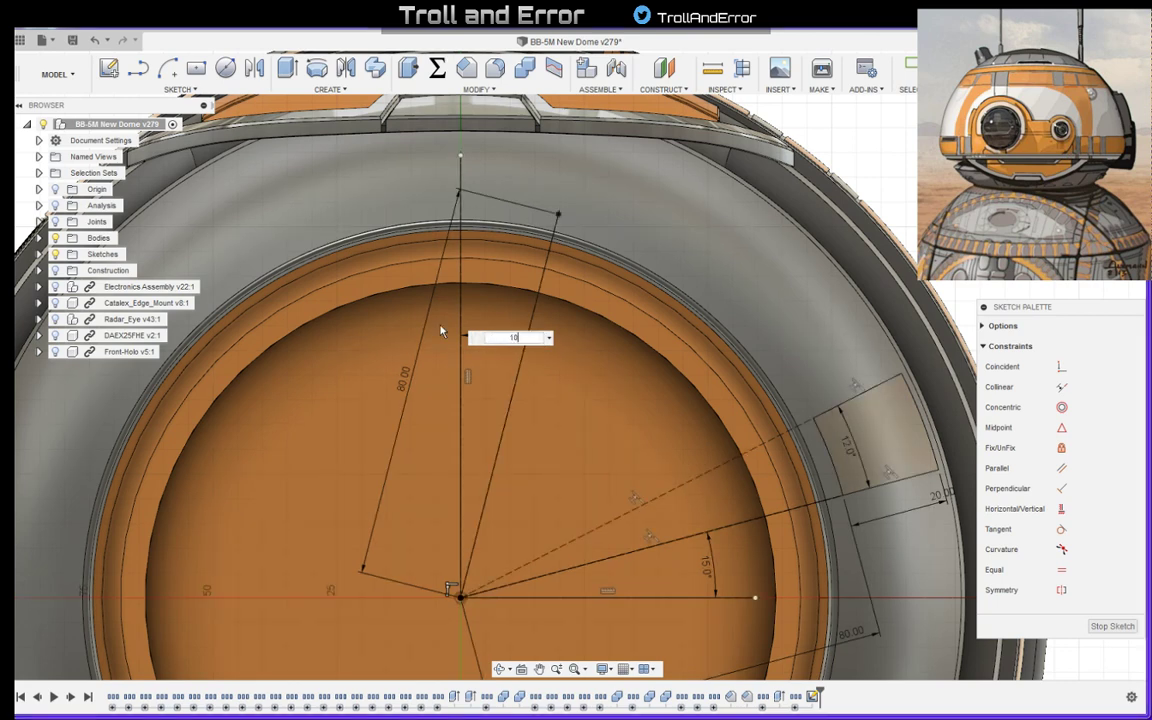
{"action": "key", "text": "Return"}
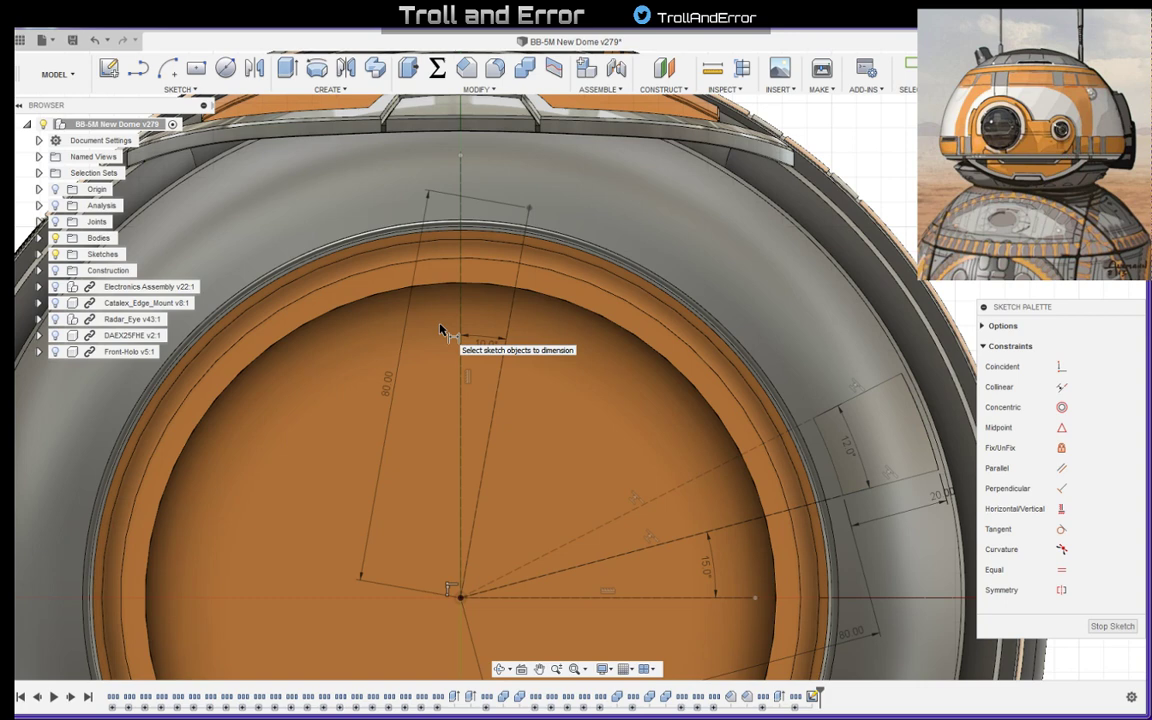
- Set the angle between the vertical construction line and the 80 mm radial line to 12 degrees
{"action": "double_click", "coordinate": [484, 348]}
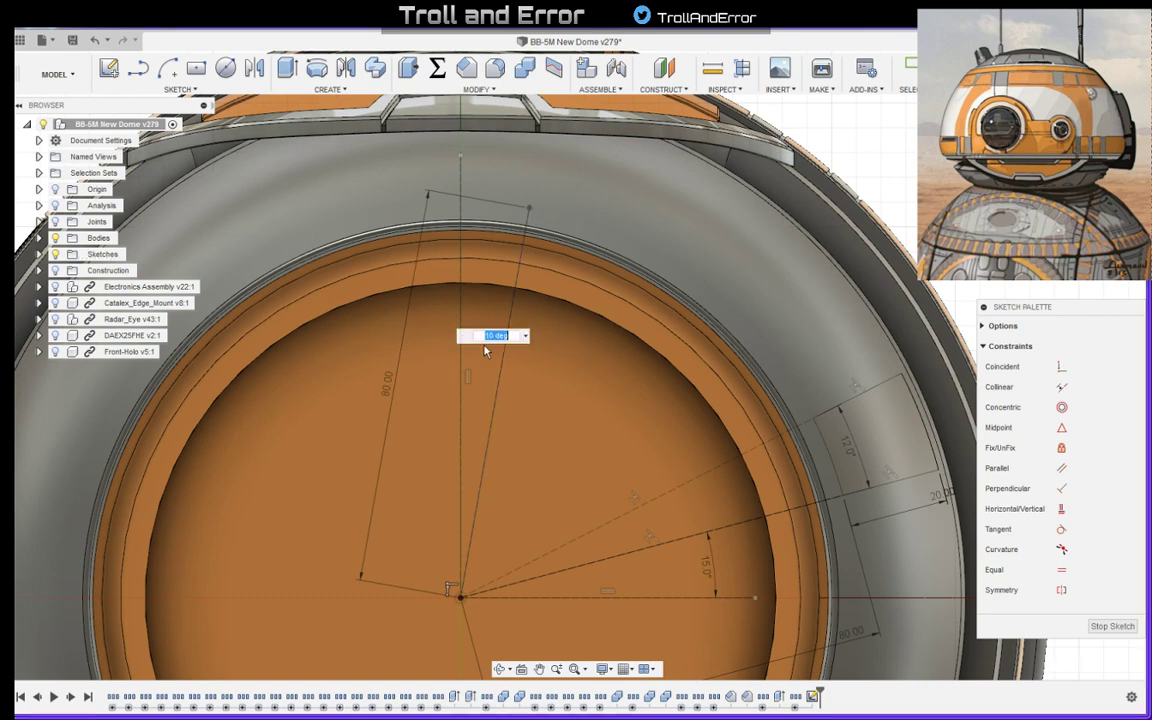
{"action": "type", "text": "10"}
{"action": "key", "text": "Return"}
{"action": "double_click", "coordinate": [484, 348]}
{"action": "type", "text": "12"}
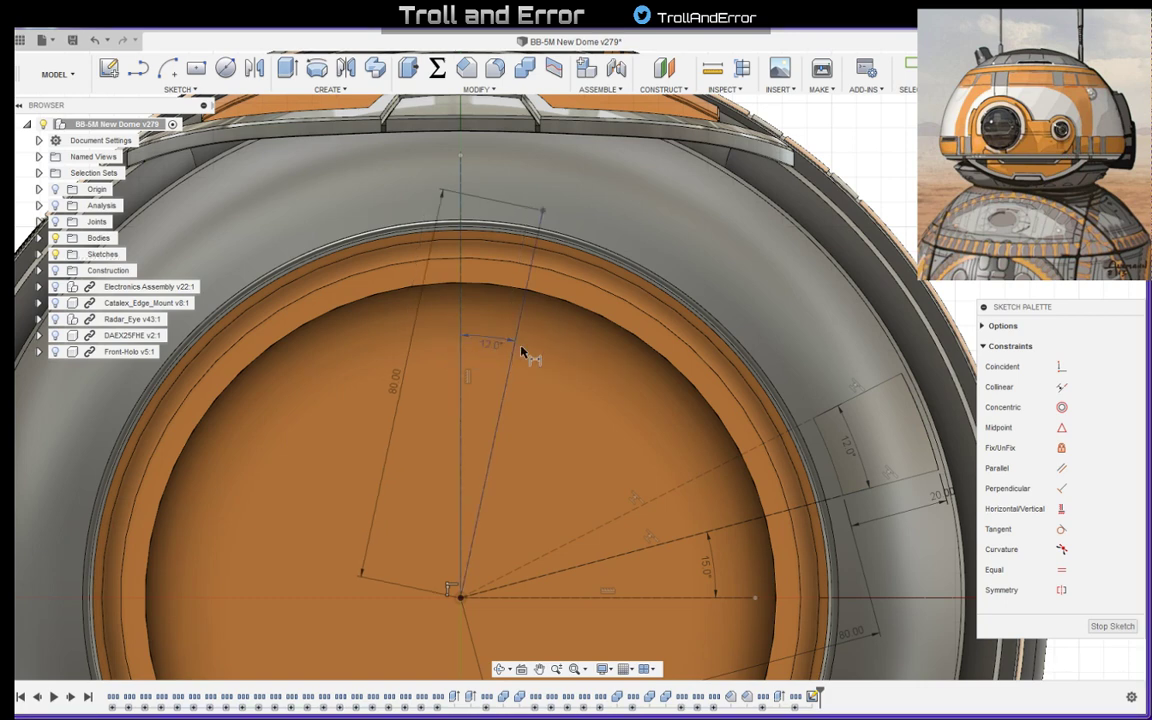
{"action": "key", "text": "Return"}
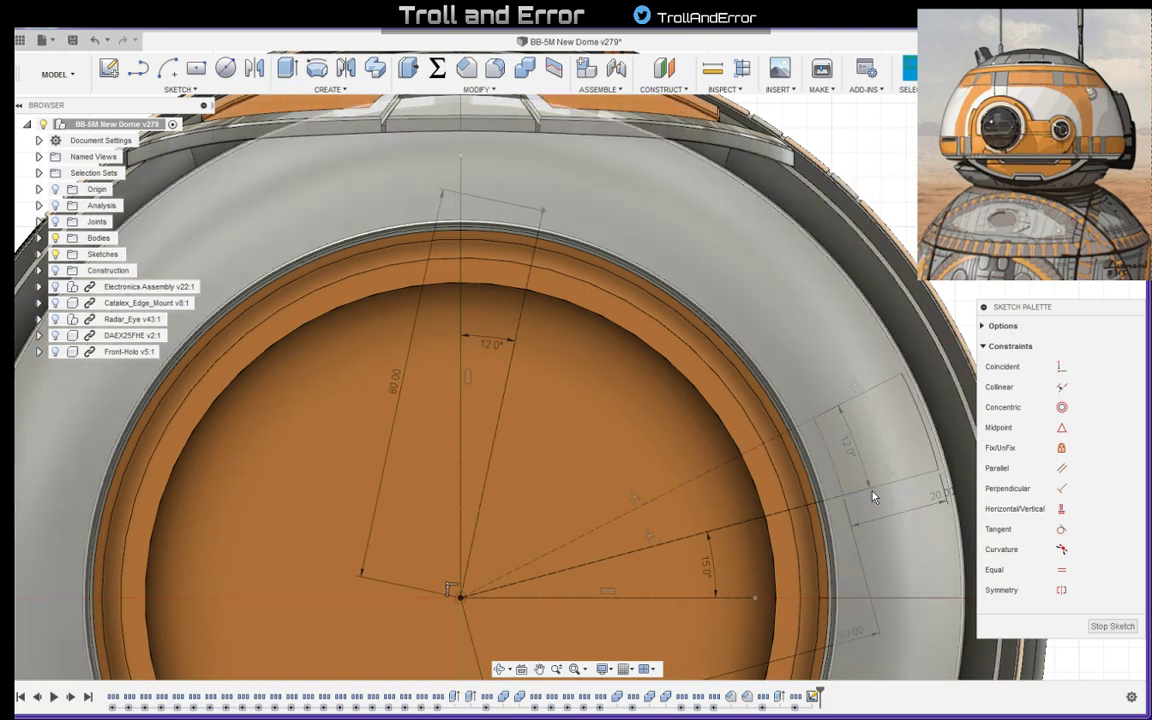
- Draw a center-point arc about the origin, starting at the 80 mm line's outer end and sweeping 8 degrees away from the vertical line
{"action": "key", "text": "d"}
{"action": "middle_click_drag", "start_coordinate": [882, 170], "coordinate": [921, 240]}
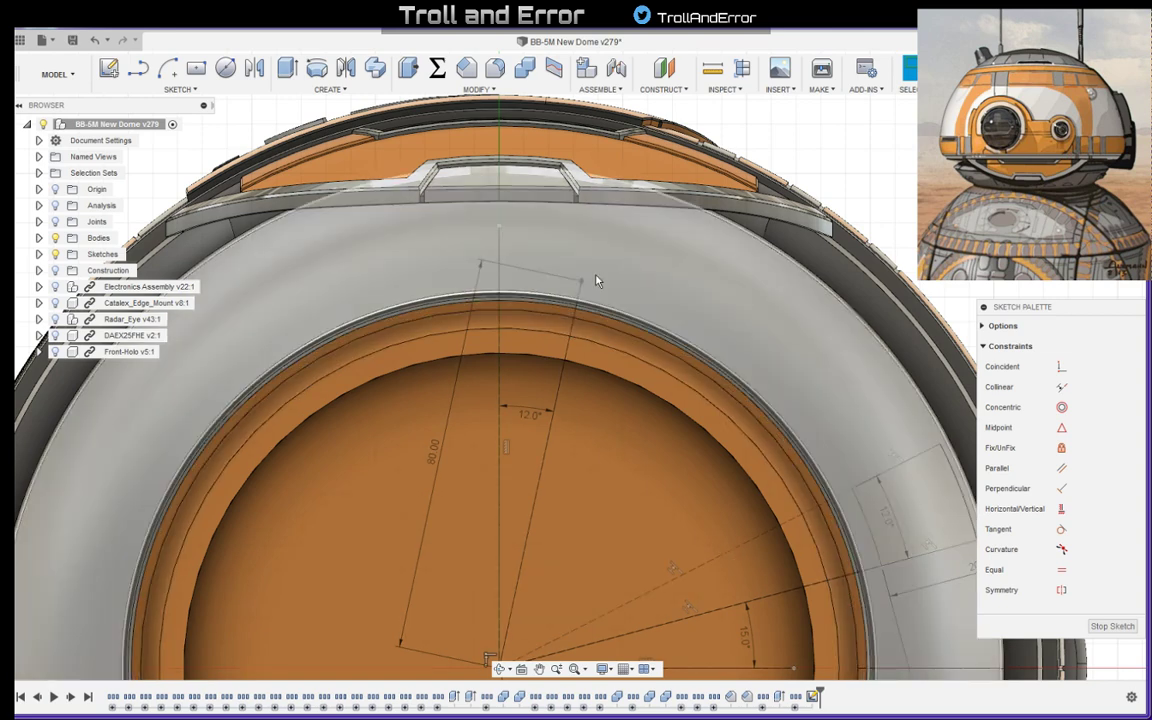
{"action": "left_click", "coordinate": [168, 70]}
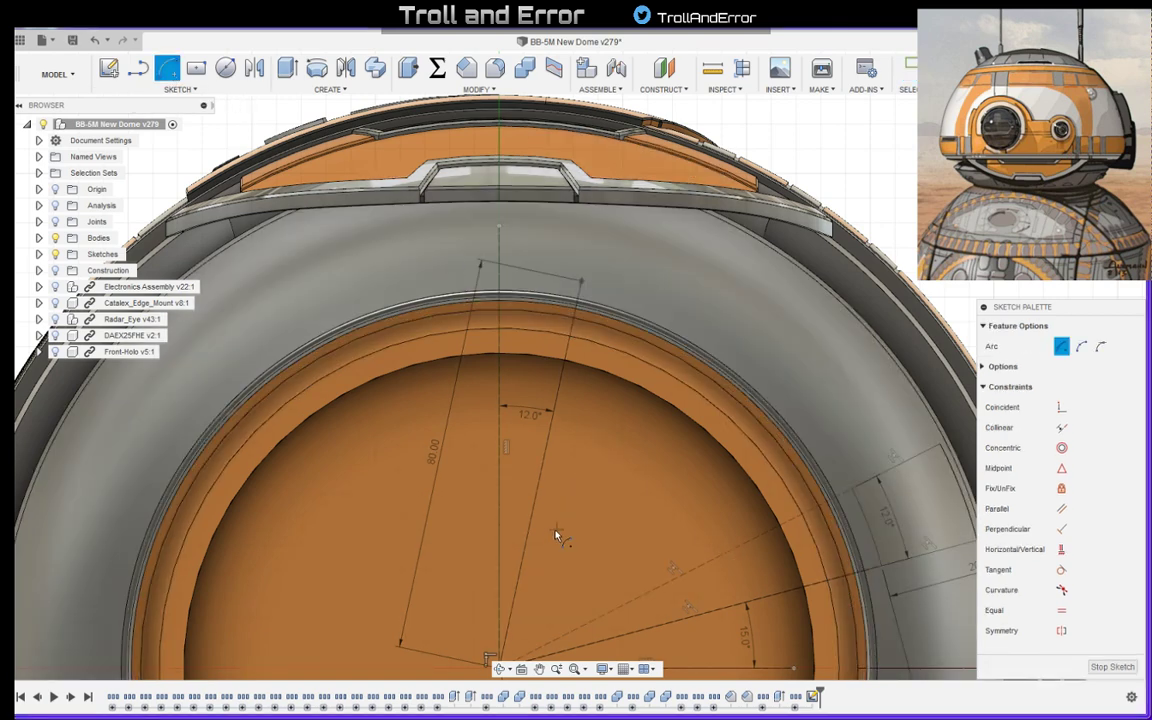
{"action": "middle_click_drag", "start_coordinate": [587, 540], "coordinate": [579, 465]}
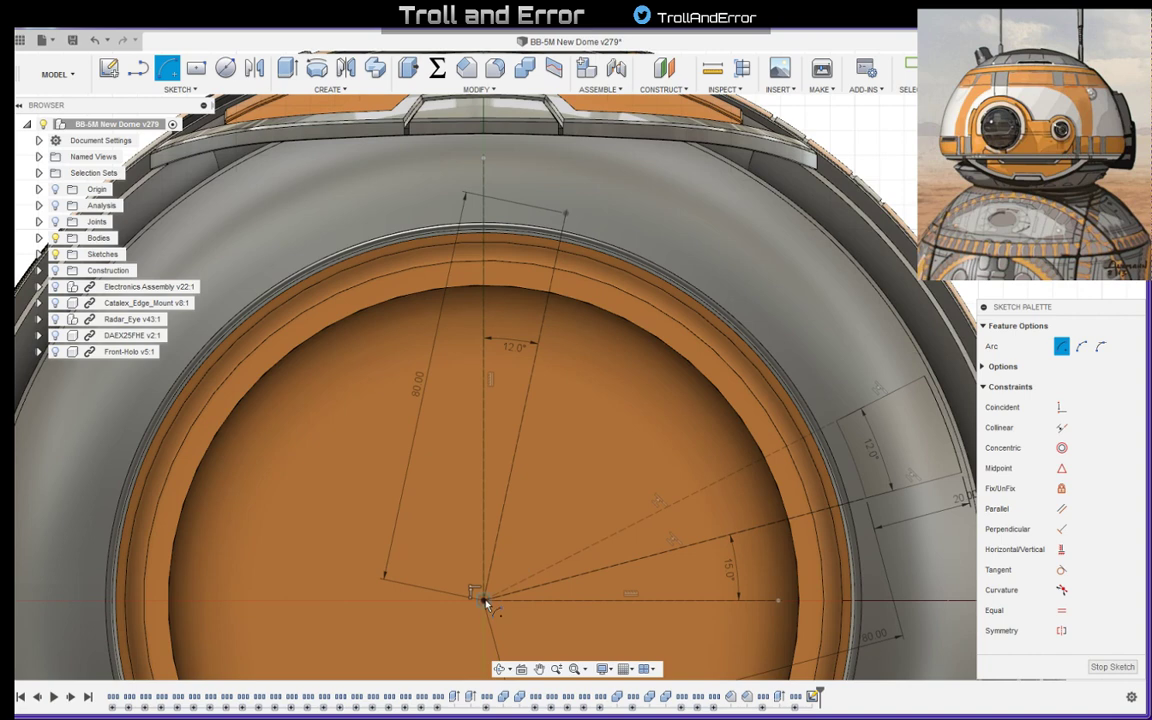
{"action": "left_click", "coordinate": [484, 601]}
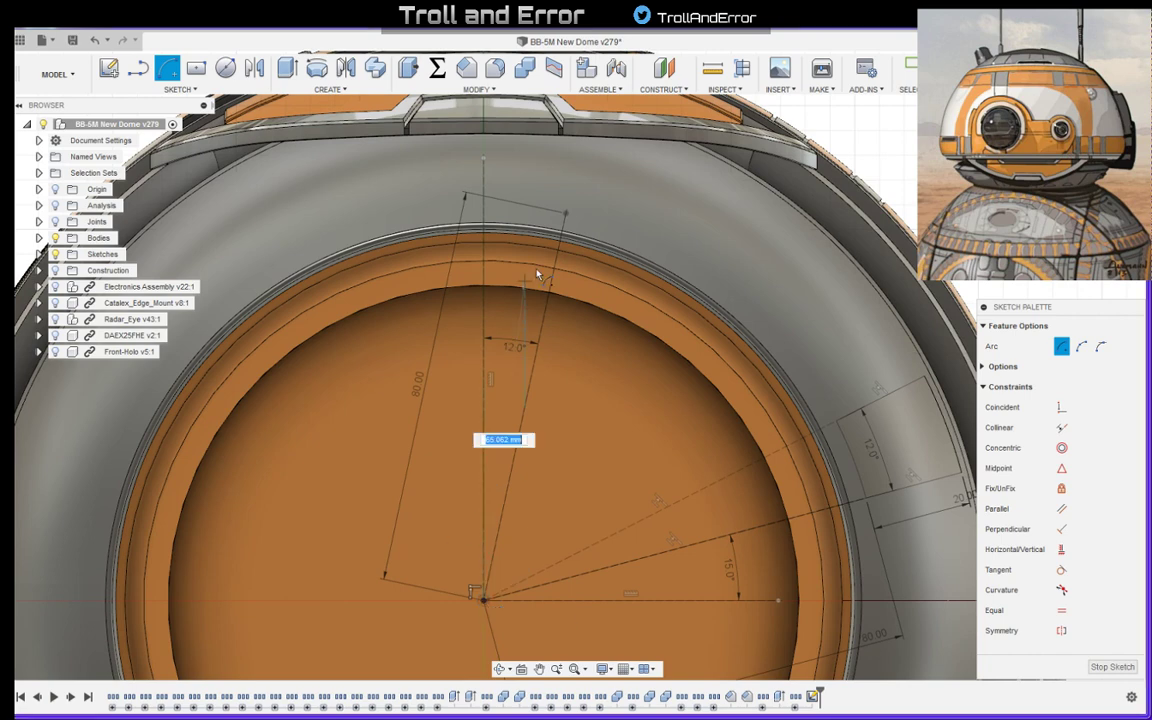
{"action": "left_click", "coordinate": [566, 216]}
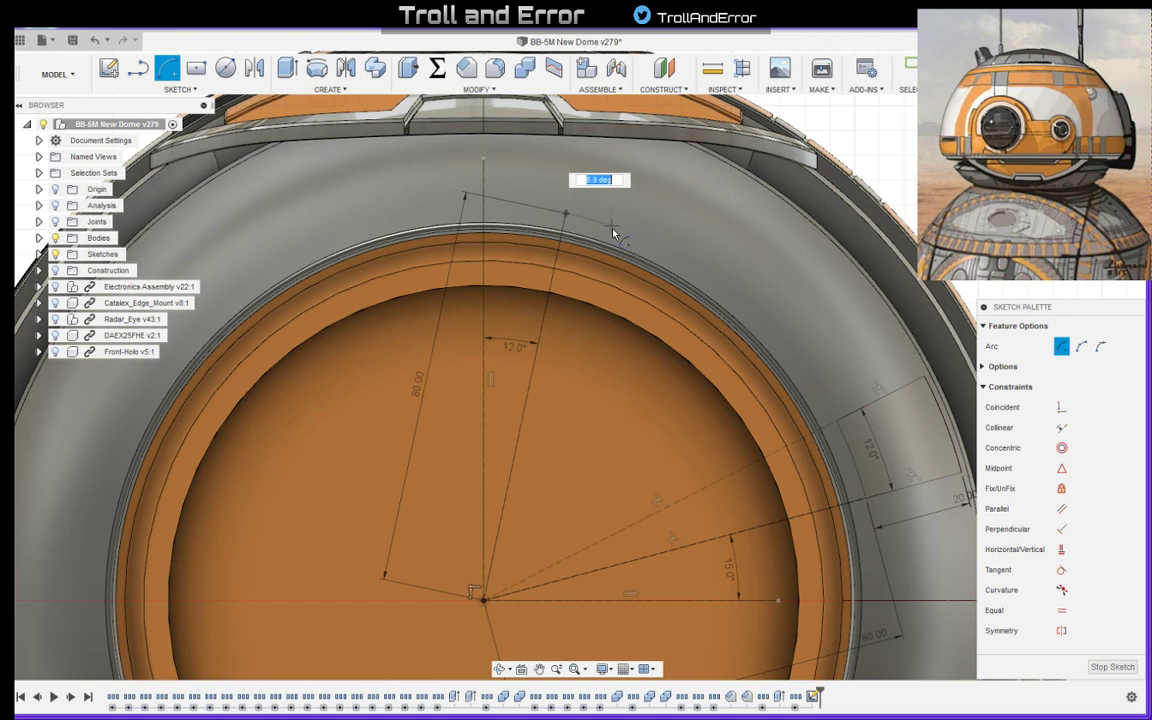
{"action": "type", "text": "8"}
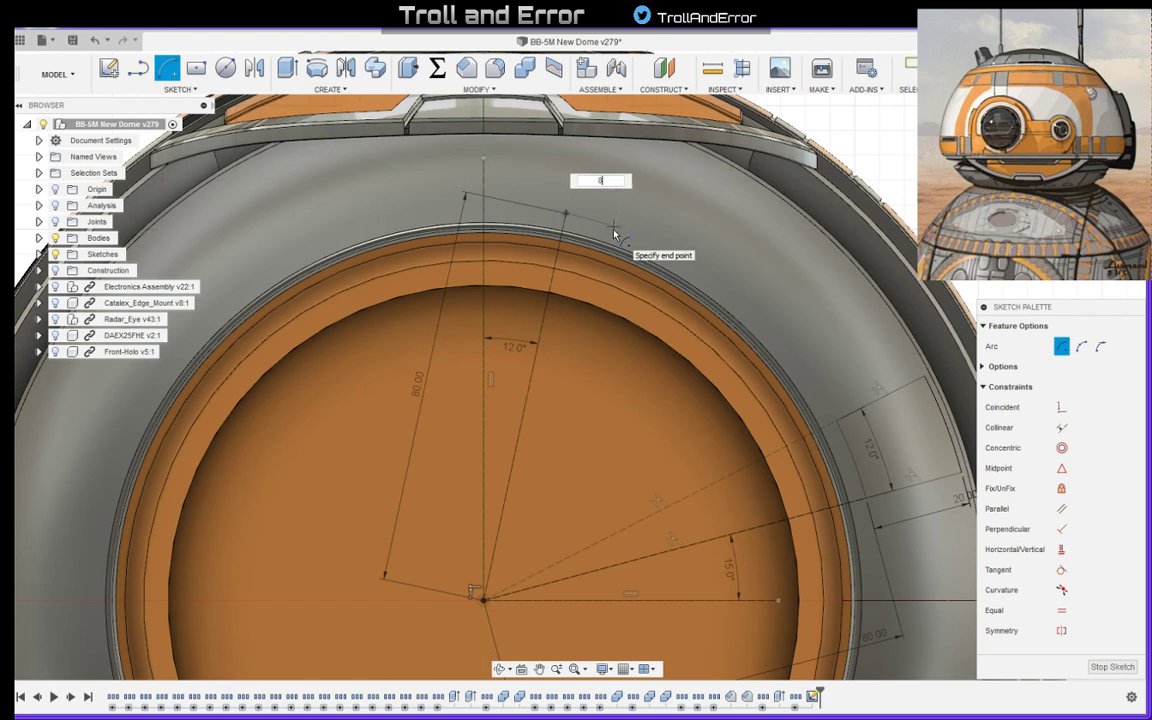
{"action": "key", "text": "Tab"}
{"action": "key", "text": "Return"}
{"action": "key", "text": "Escape"}
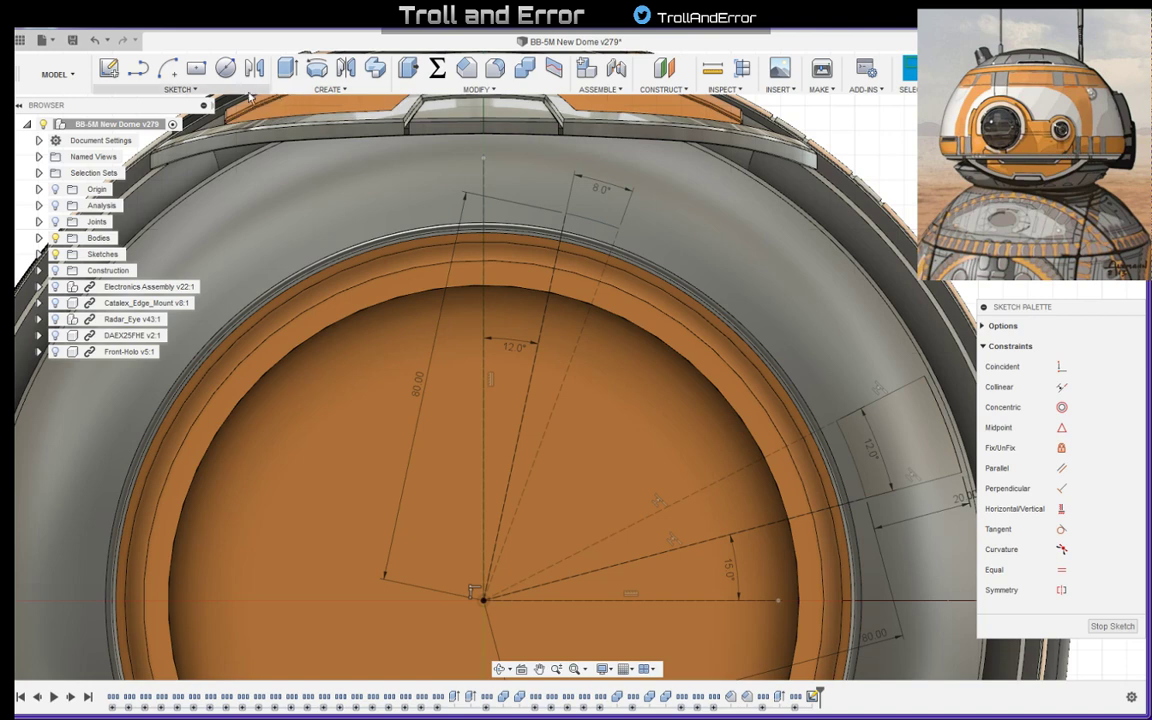
- Draw a 4 mm line at 30 degrees outward from the point where the 8-degree arc meets the 80 mm line
{"action": "left_click", "coordinate": [138, 67]}
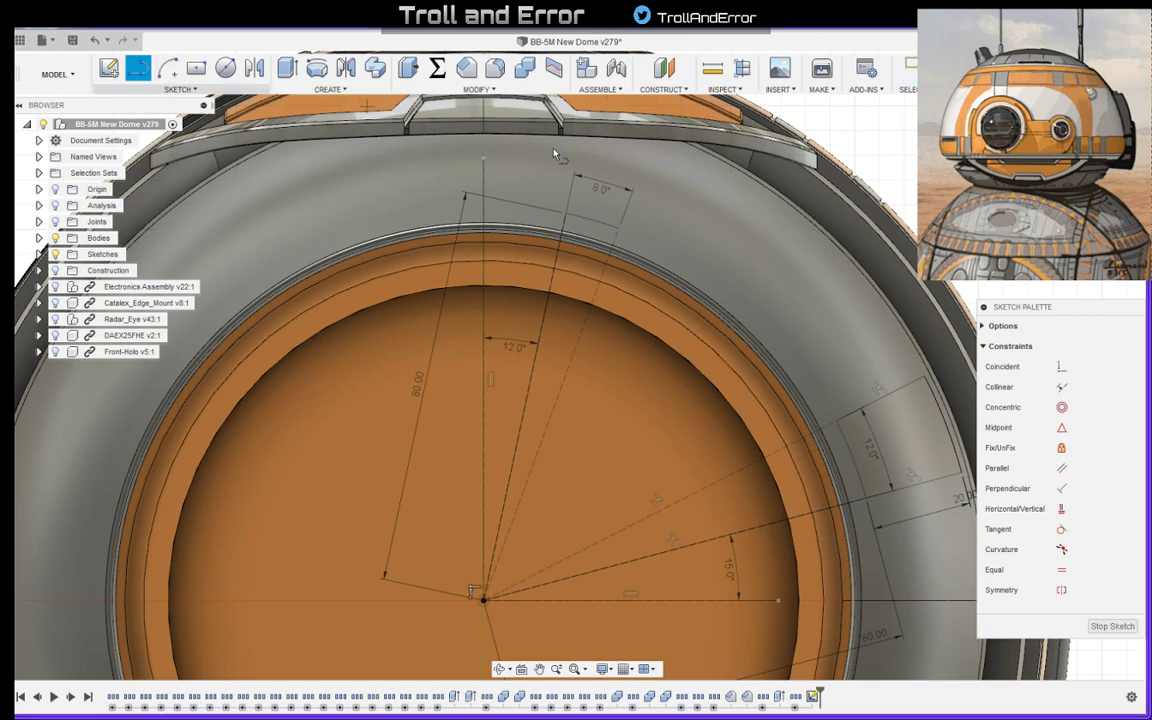
{"action": "left_click", "coordinate": [565, 214]}
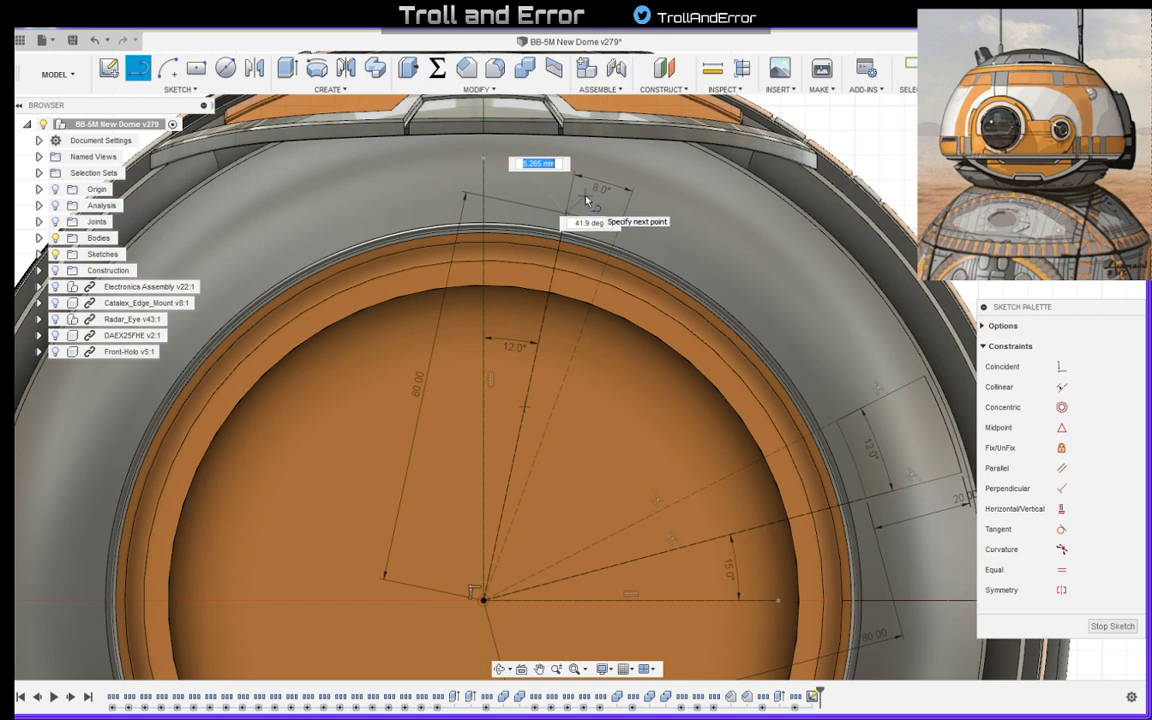
{"action": "key", "text": "Tab"}
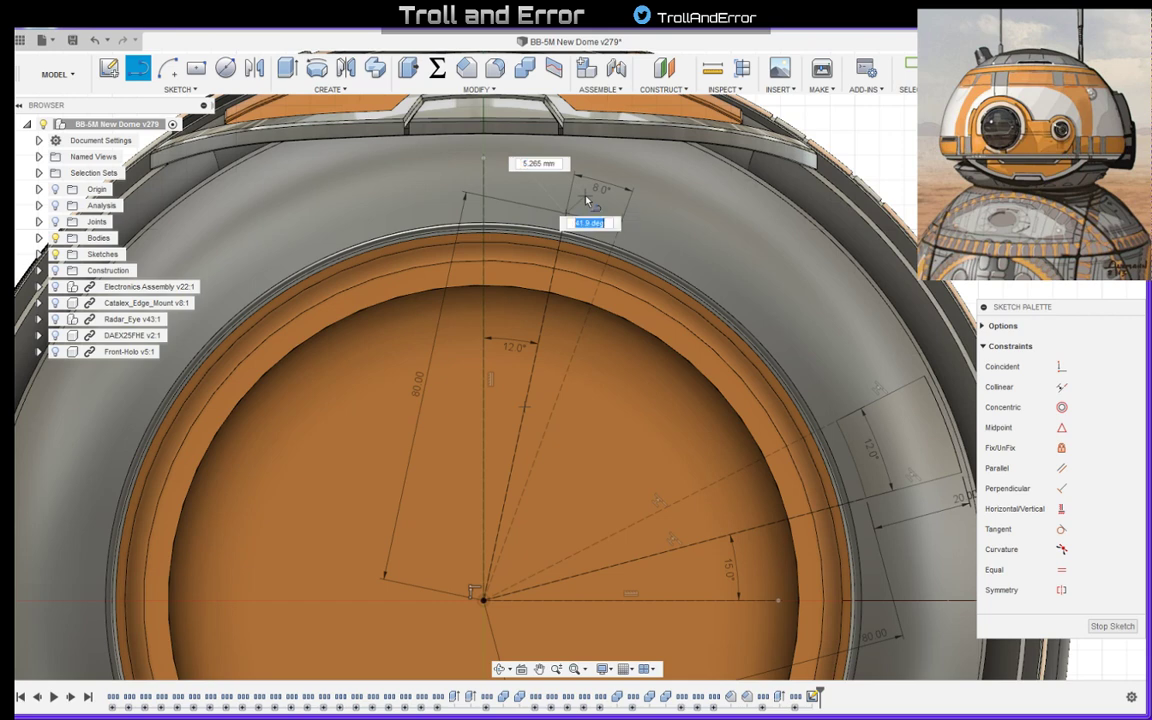
{"action": "type", "text": "30"}
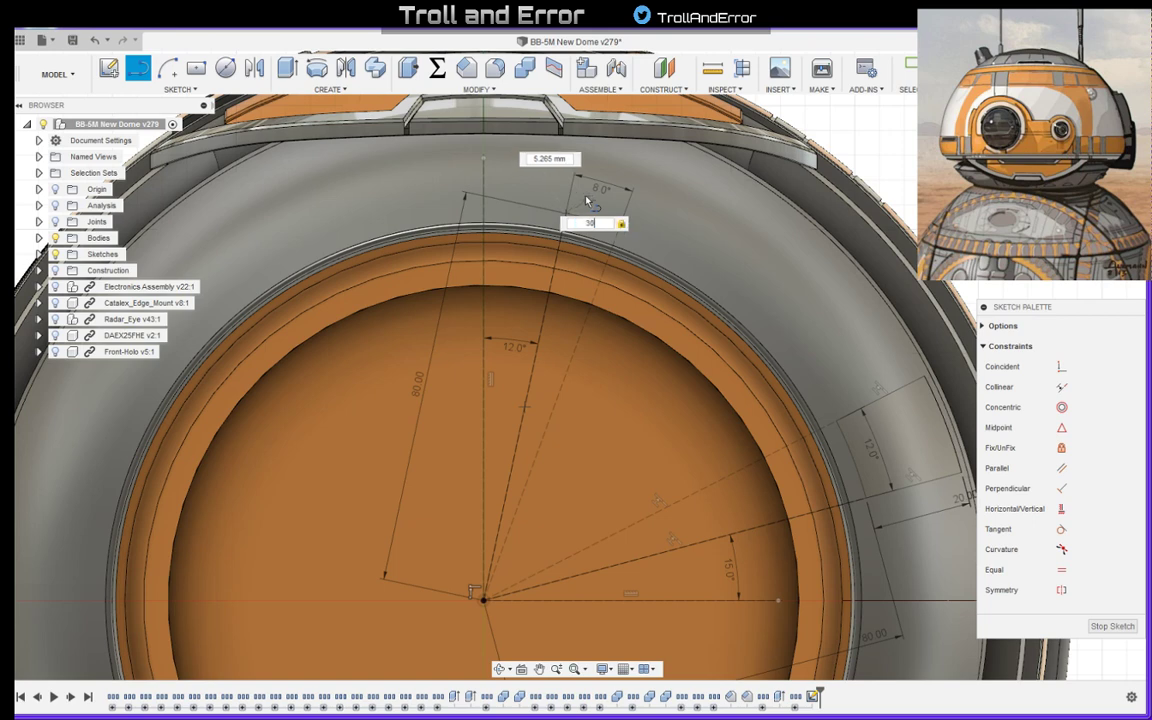
{"action": "key", "text": "Tab"}
{"action": "type", "text": "3"}
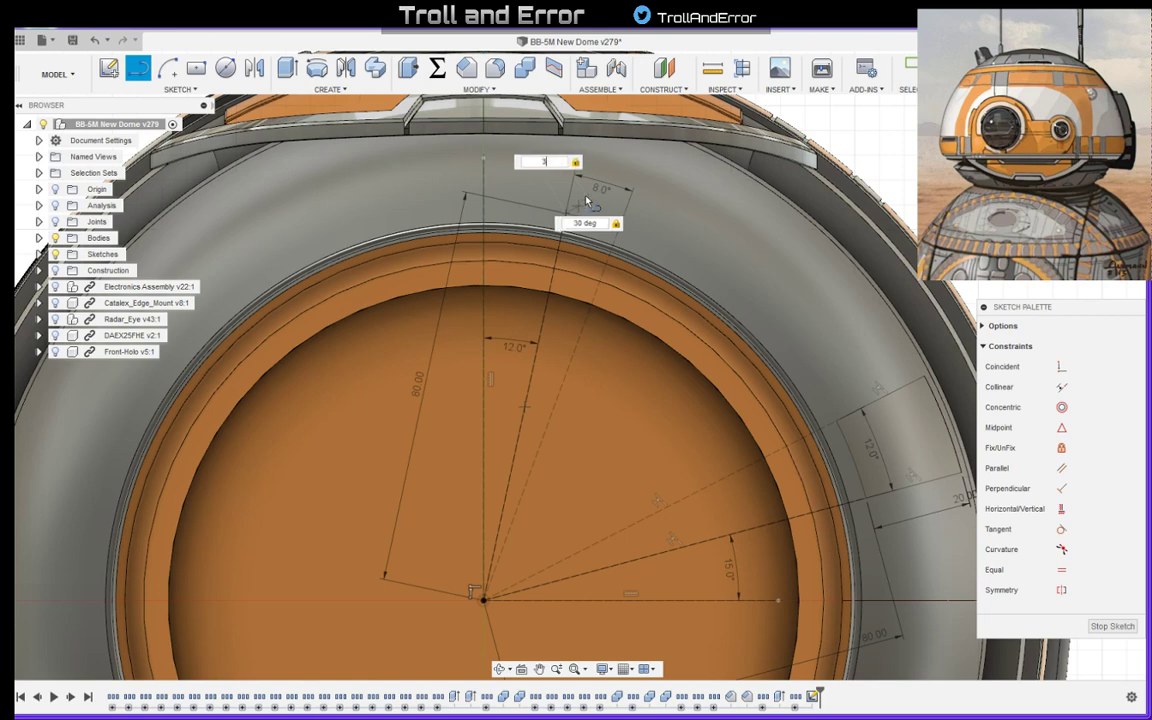
{"action": "key", "text": "BackSpace"}
{"action": "type", "text": "4"}
{"action": "key", "text": "Return"}
{"action": "key", "text": "Escape"}
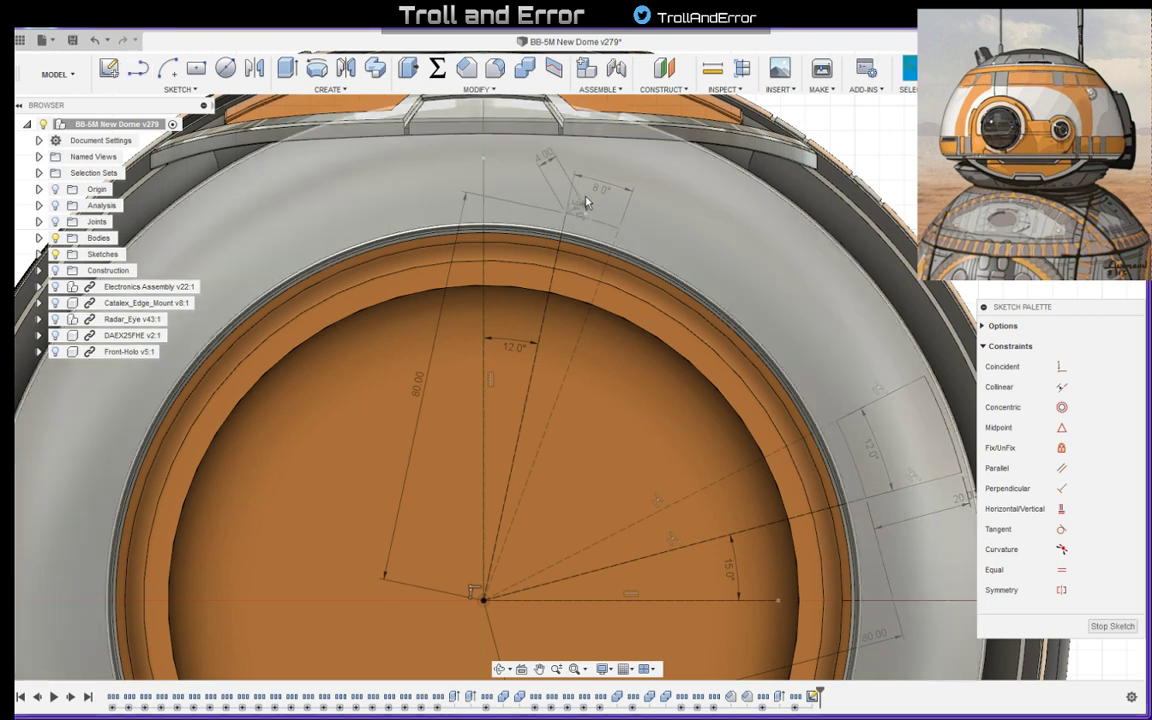
- Move the 30-degree dimension clear of the short line and make its horizontal reference line perpendicular to the 80 mm radial line
{"action": "scroll", "coordinate": [601, 201], "scroll_direction": "up", "scroll_amount": 3}
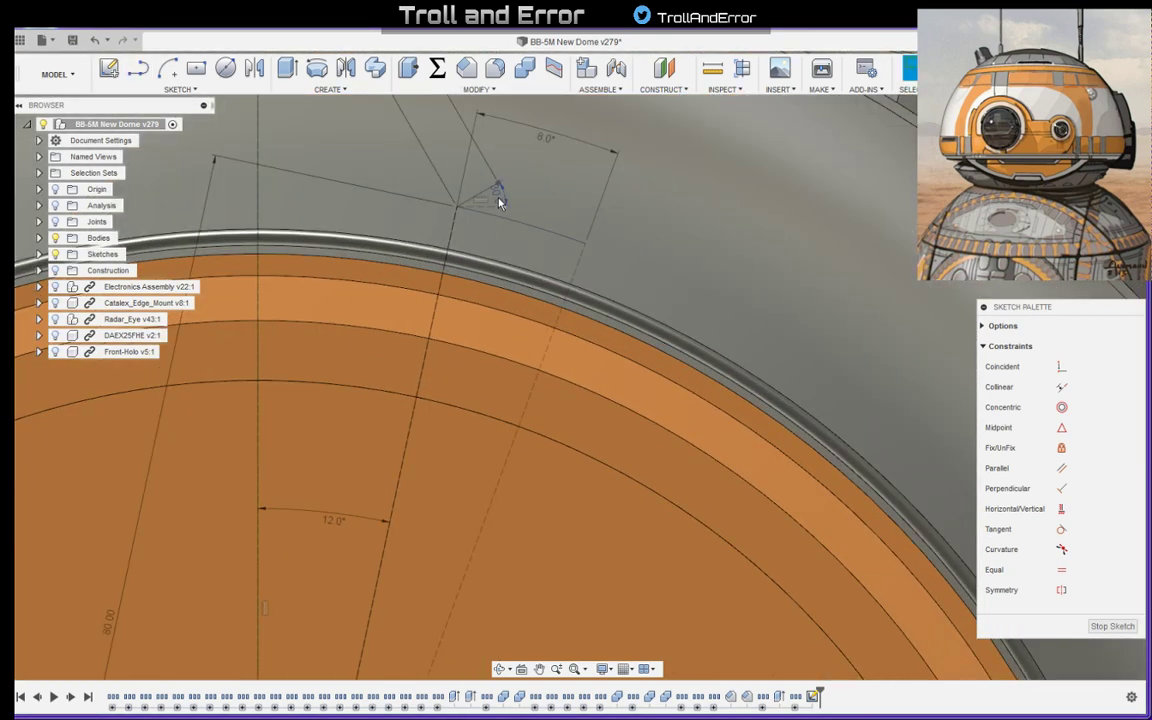
{"action": "left_click_drag", "start_coordinate": [527, 195], "coordinate": [567, 184]}
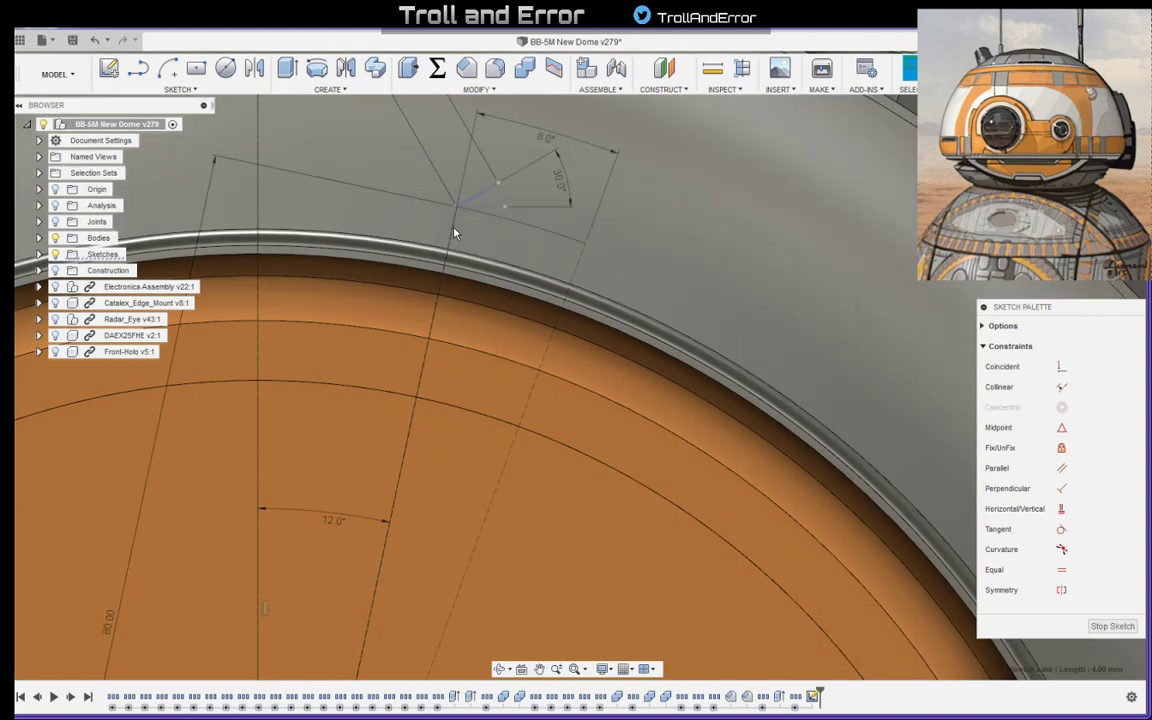
{"action": "left_click", "coordinate": [499, 211]}
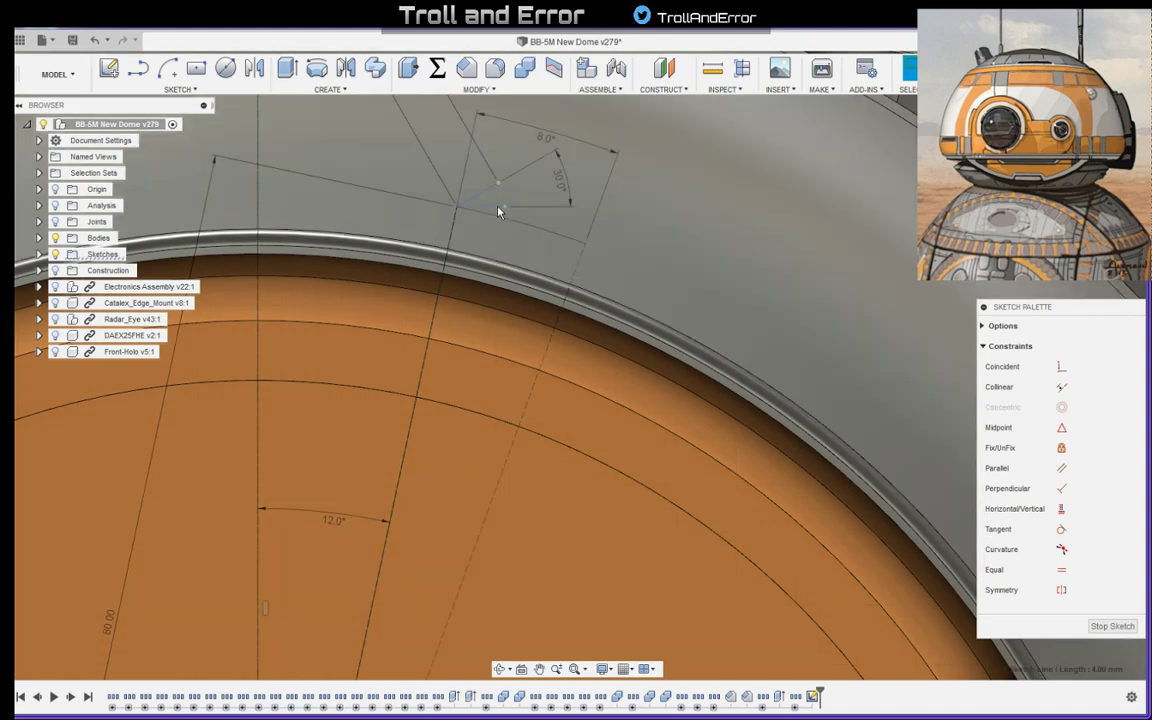
{"action": "left_click", "coordinate": [453, 232]}
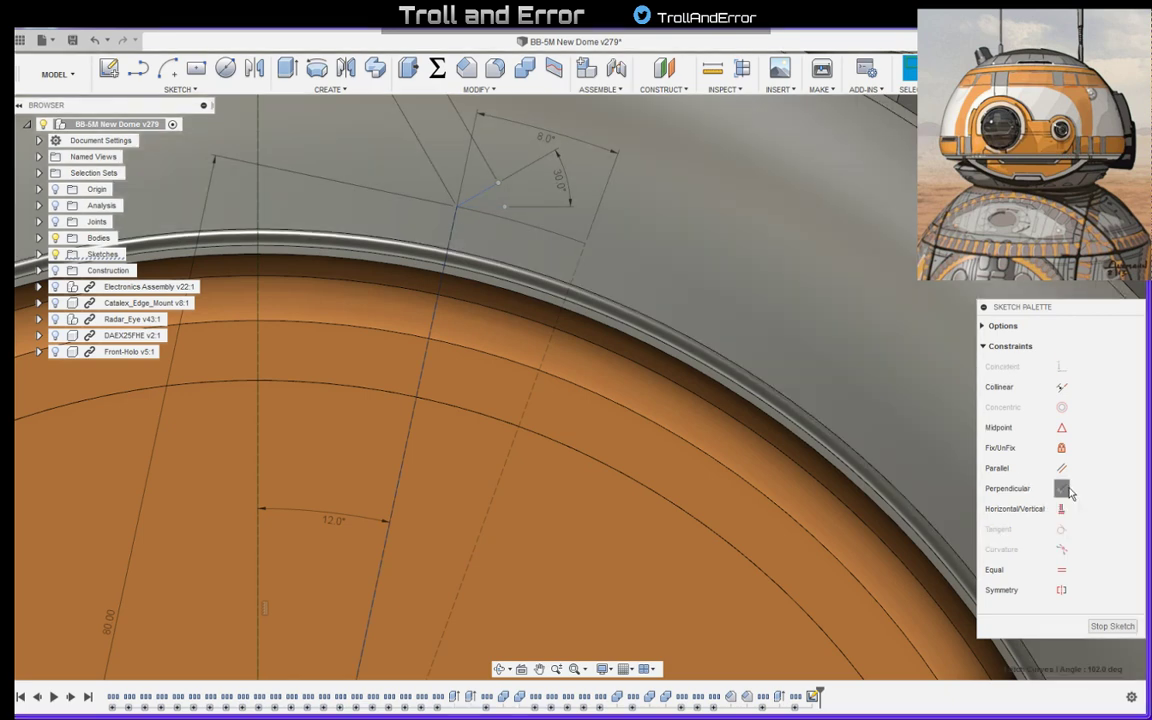
{"action": "left_click", "coordinate": [1064, 489]}
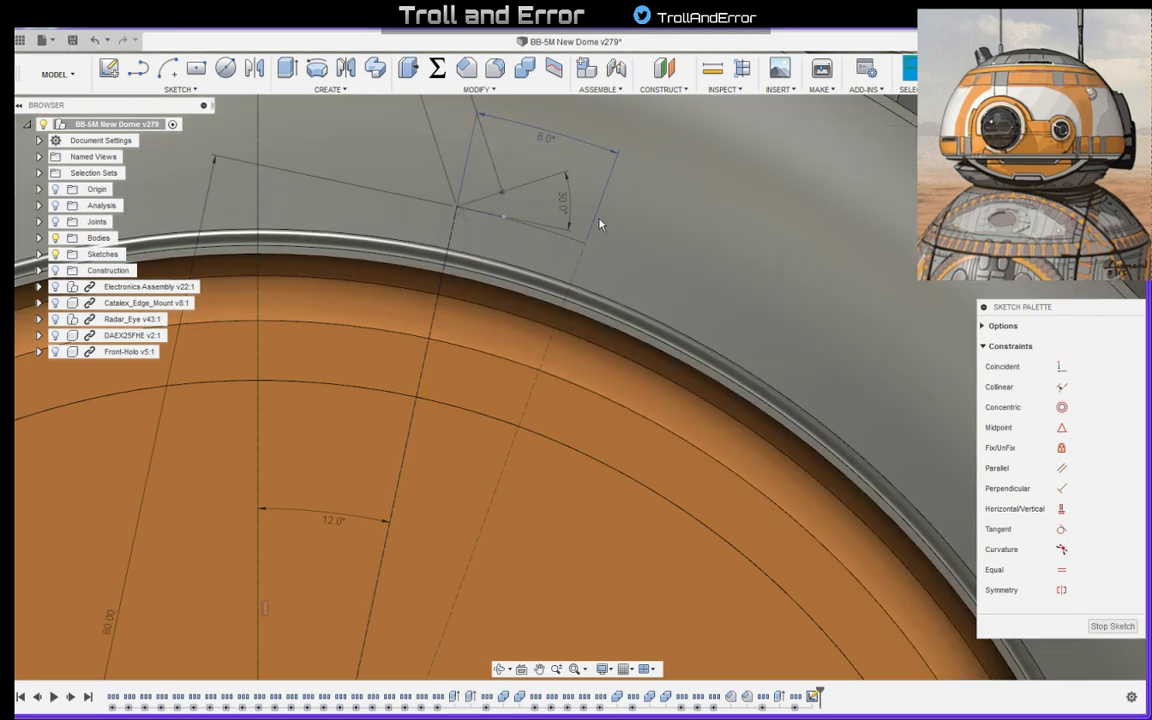
- Set the angle between the 4 mm line and its reference line to 40 degrees
{"action": "double_click", "coordinate": [565, 202]}
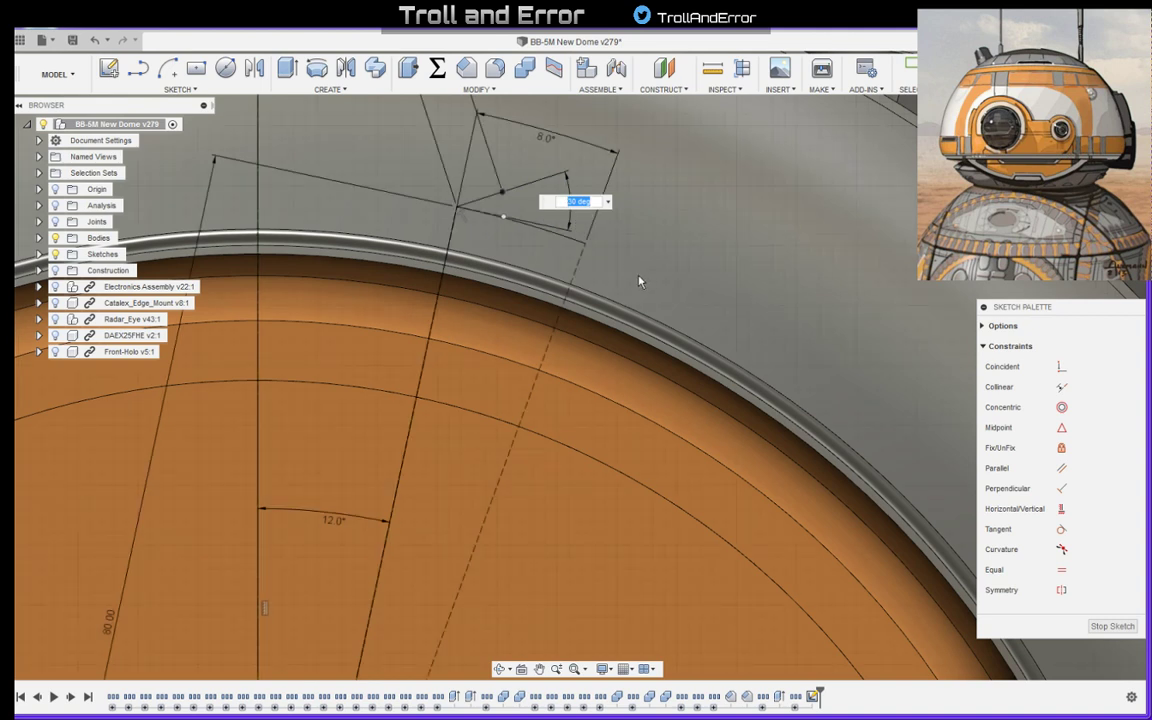
{"action": "type", "text": "40"}
{"action": "key", "text": "Return"}
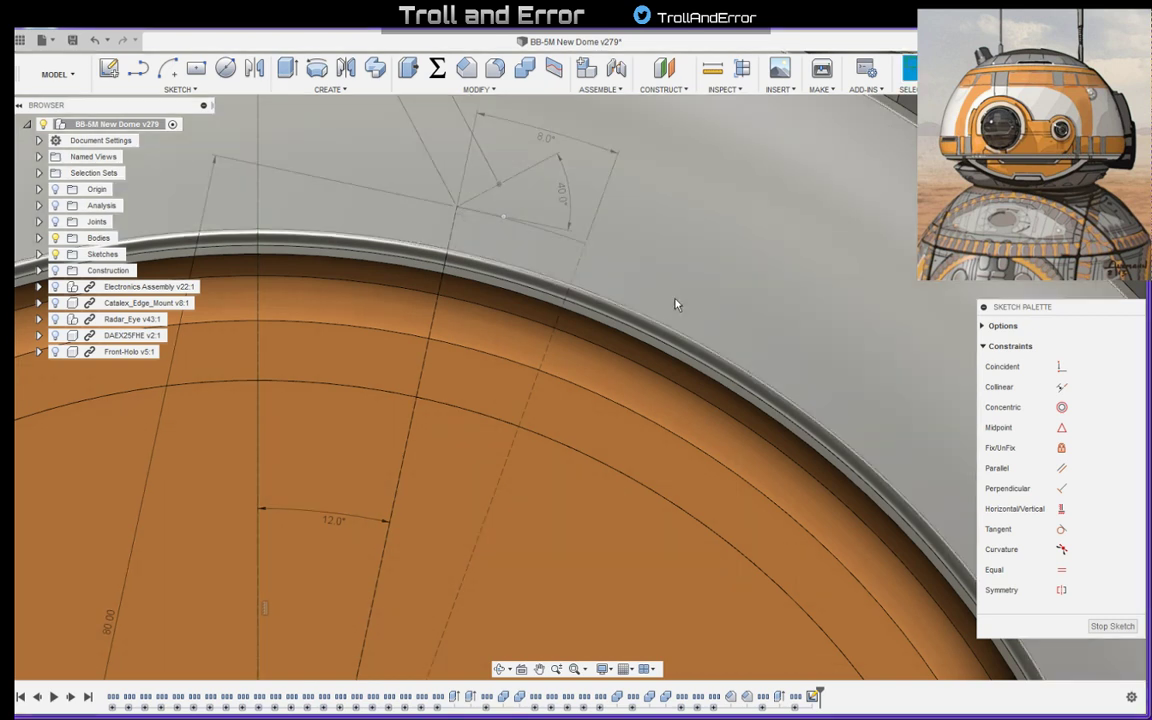
- Draw a second 4 mm line outward from the other end of the 8-degree arc, at about 50 degrees to the horizontal
{"action": "scroll", "coordinate": [631, 208], "scroll_direction": "down", "scroll_amount": 5}
{"action": "scroll", "coordinate": [580, 202], "scroll_direction": "up", "scroll_amount": 3}
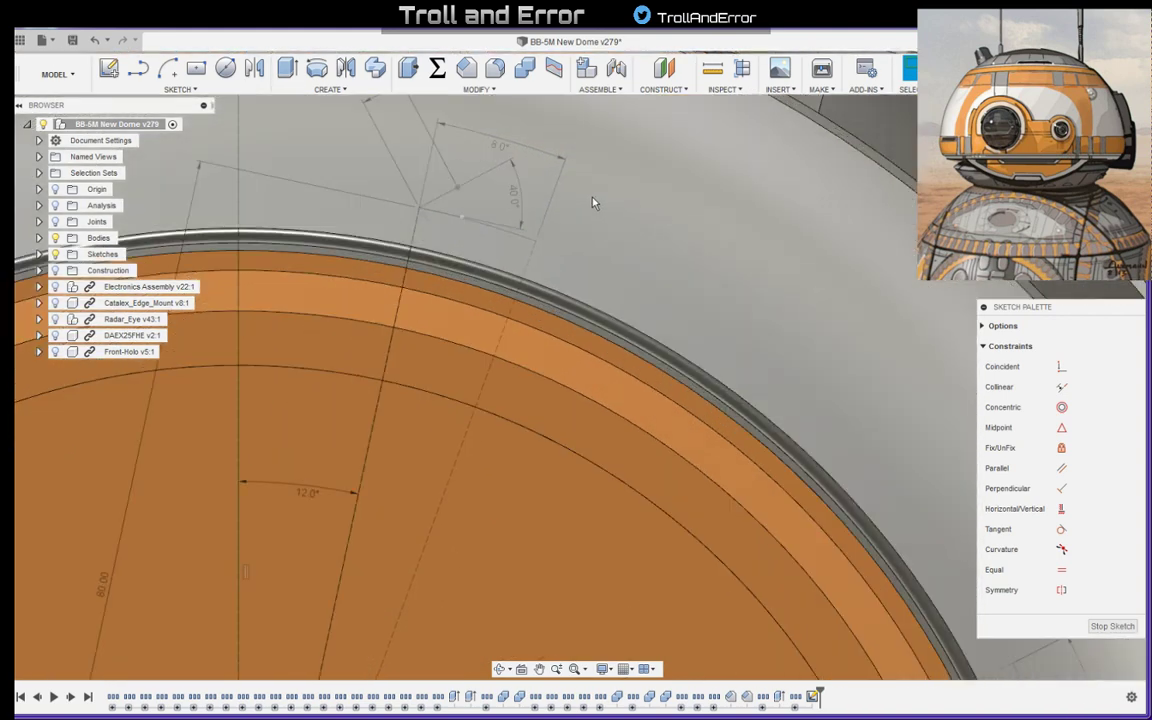
{"action": "key", "text": "l"}
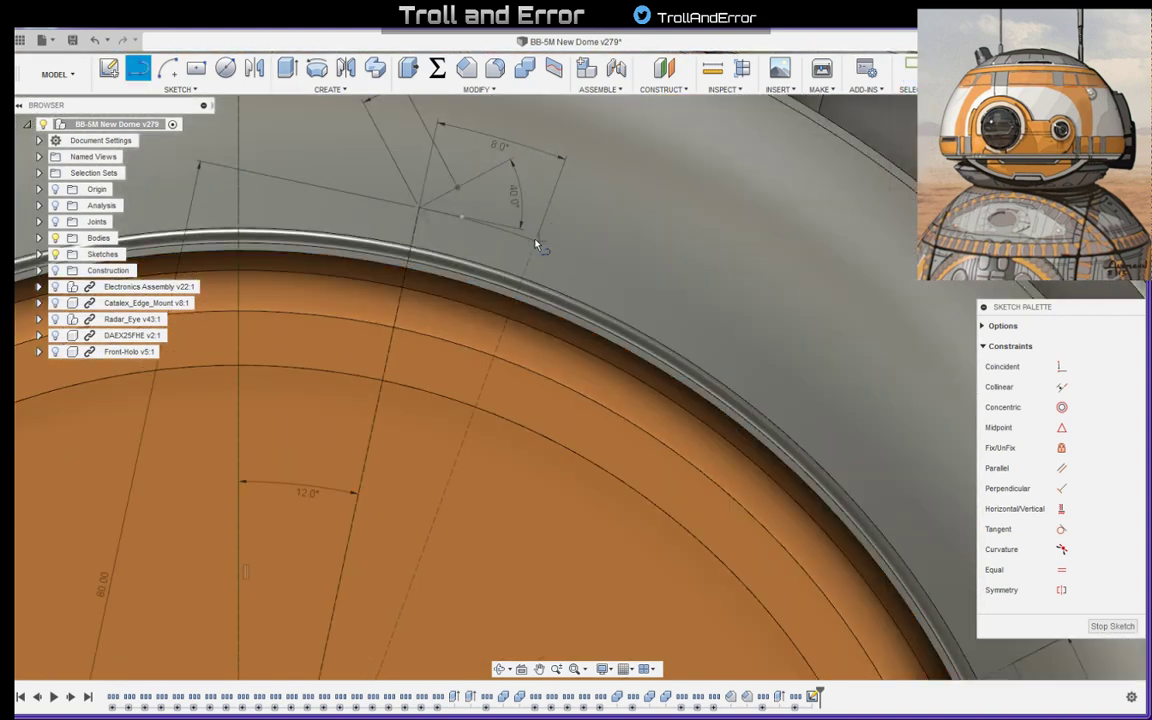
{"action": "left_click", "coordinate": [524, 226]}
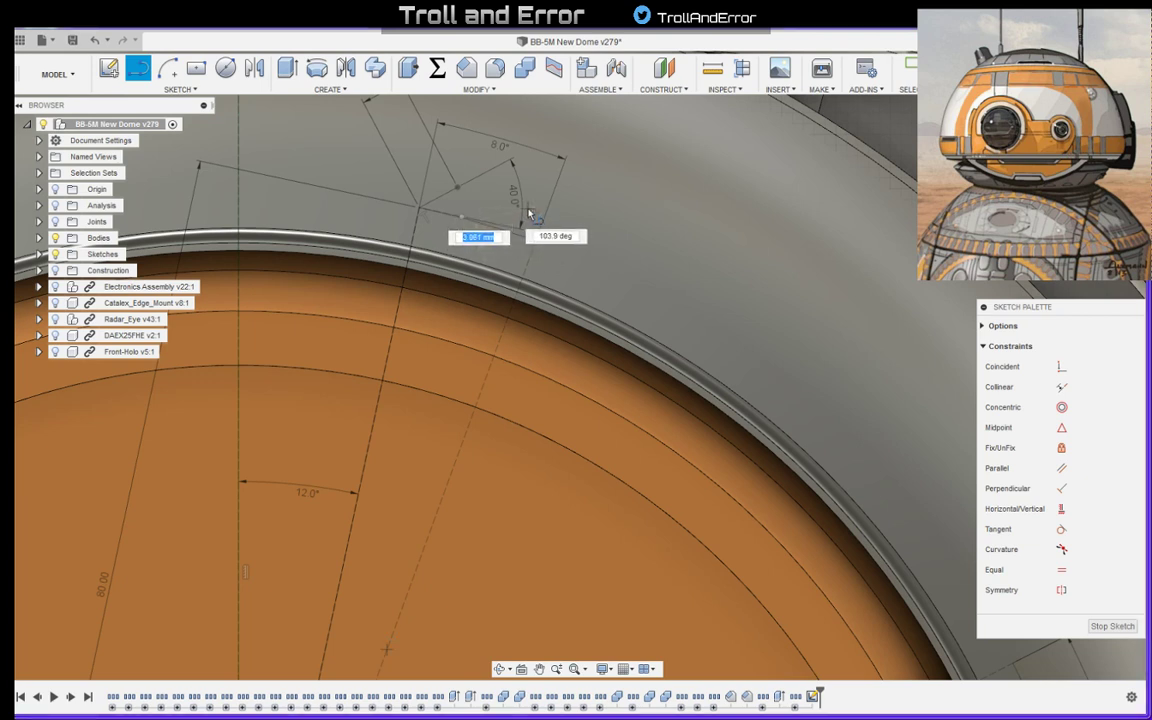
{"action": "type", "text": "4"}
{"action": "key", "text": "Tab"}
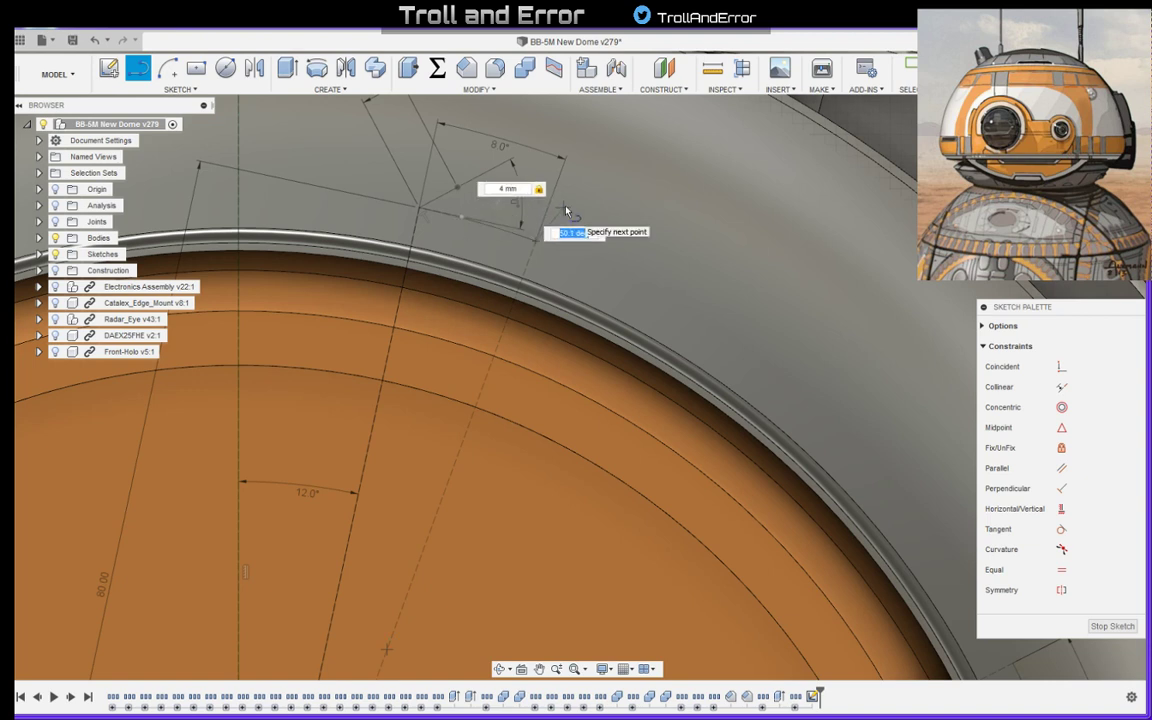
{"action": "left_click", "coordinate": [567, 212]}
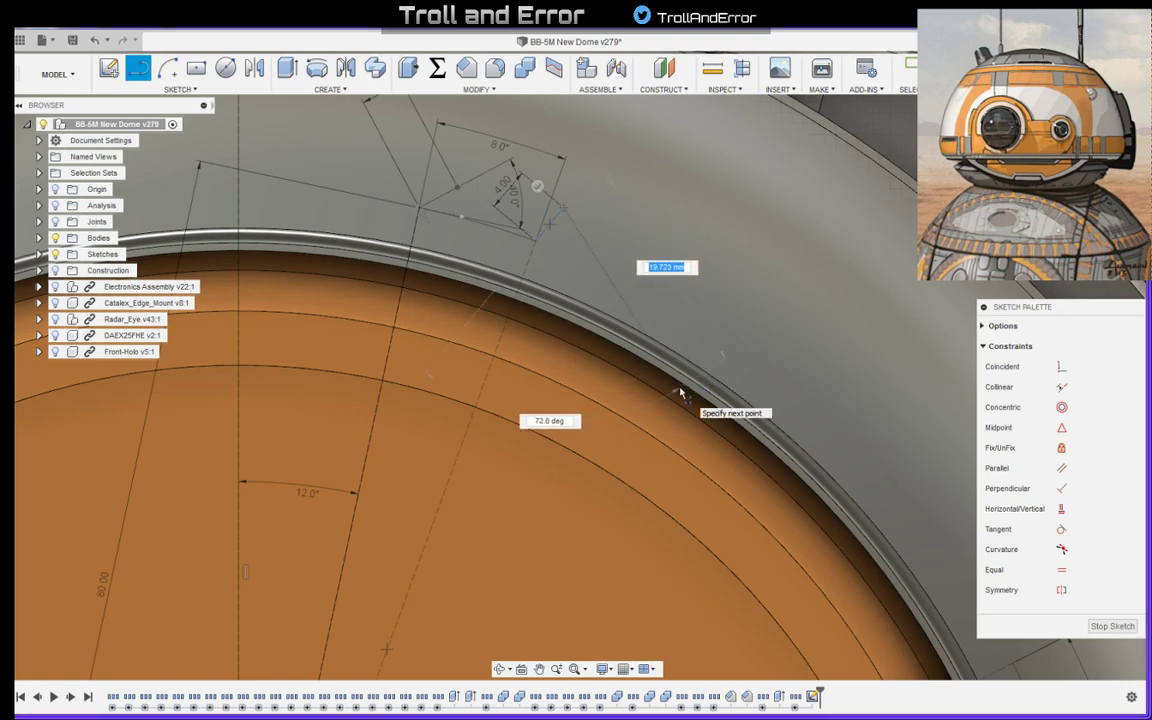
- Draw a reference line about 2.4 mm long at about 160 degrees inward from the base point of the second 4 mm line
{"action": "key", "text": "Escape"}
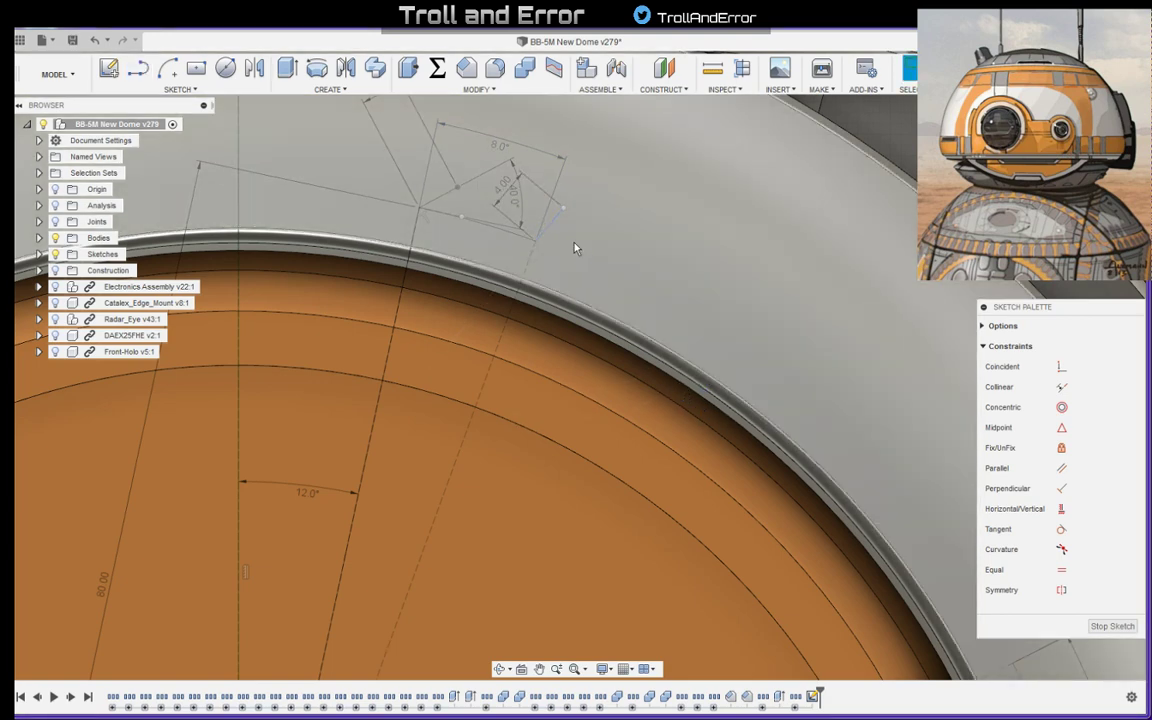
{"action": "key", "text": "l"}
{"action": "left_click", "coordinate": [535, 239]}
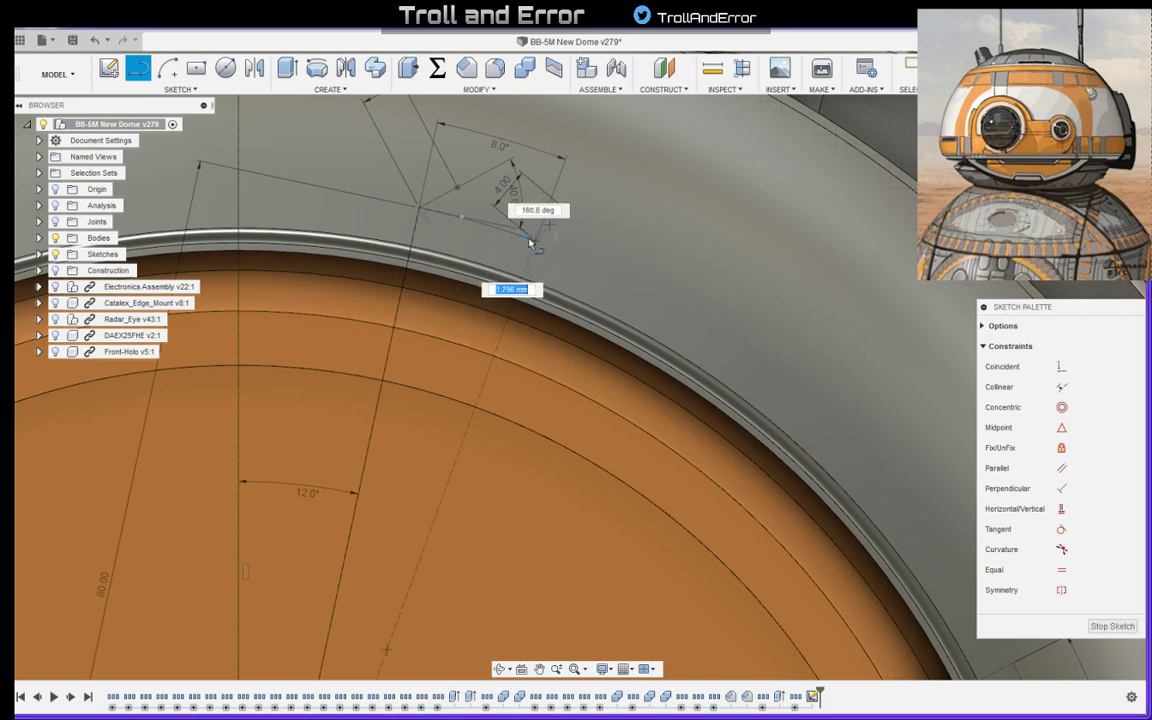
{"action": "scroll", "coordinate": [523, 240], "scroll_direction": "up", "scroll_amount": 5}
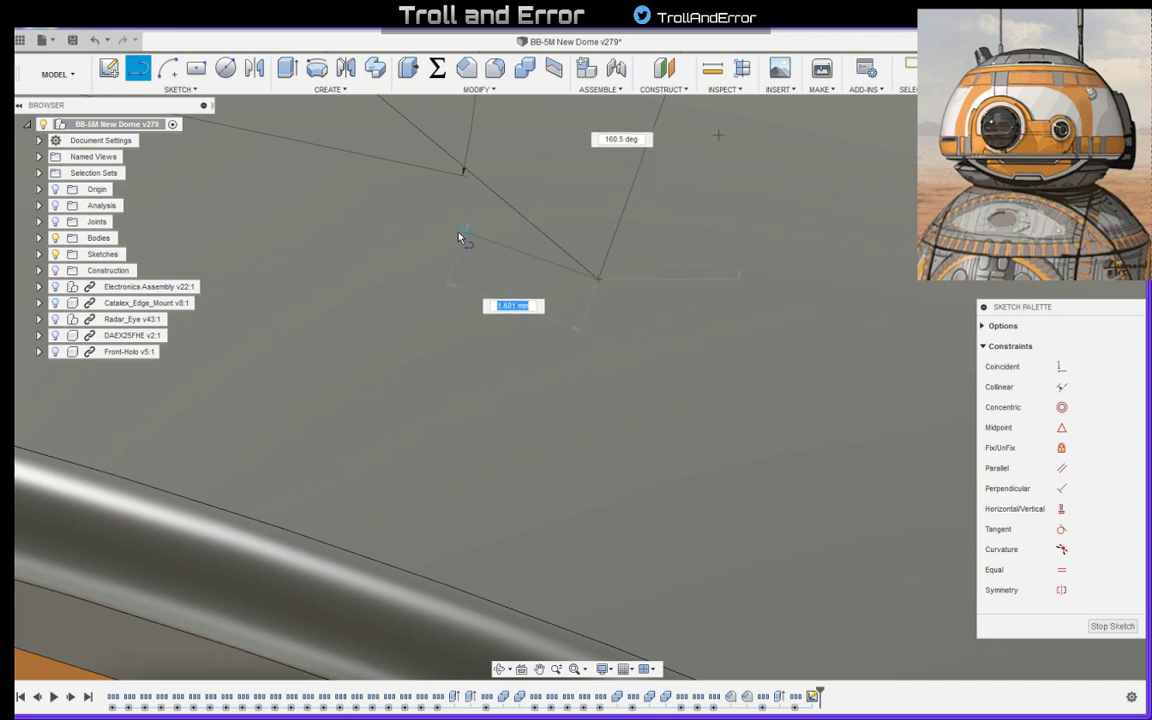
{"action": "left_click", "coordinate": [389, 203]}
{"action": "key", "text": "Escape"}
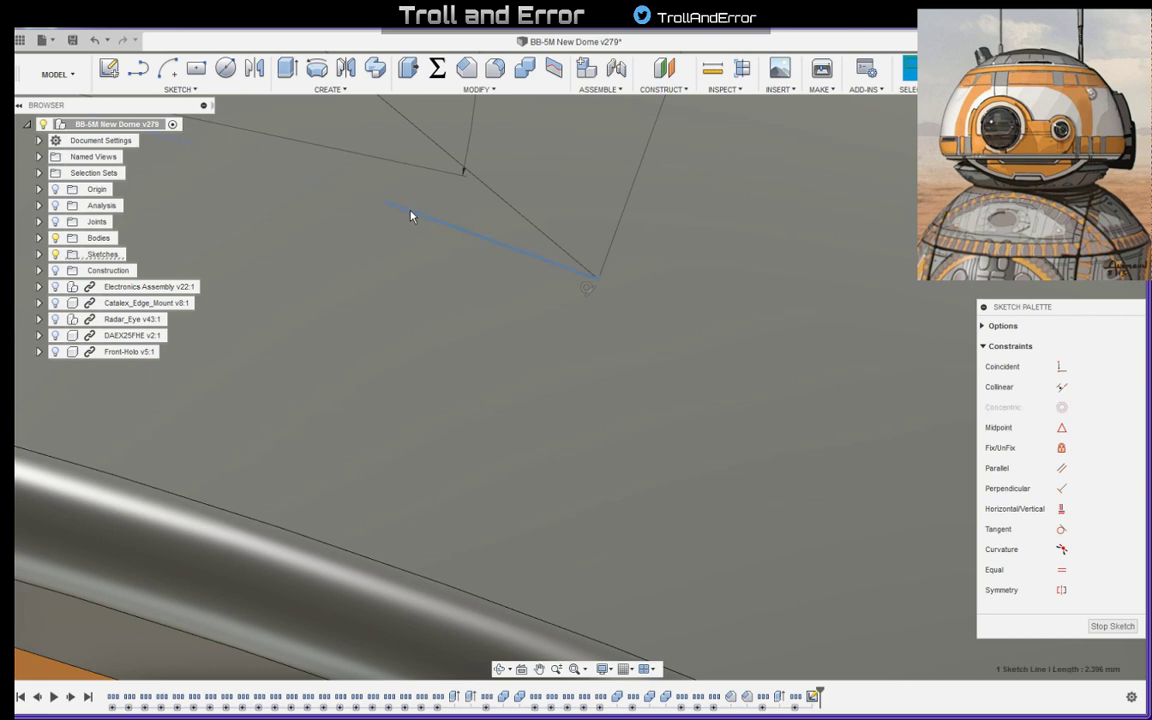
- Dimension the angle between the second 4 mm line and its short reference line as 40 degrees
{"action": "scroll", "coordinate": [491, 260], "scroll_direction": "down", "scroll_amount": 5}
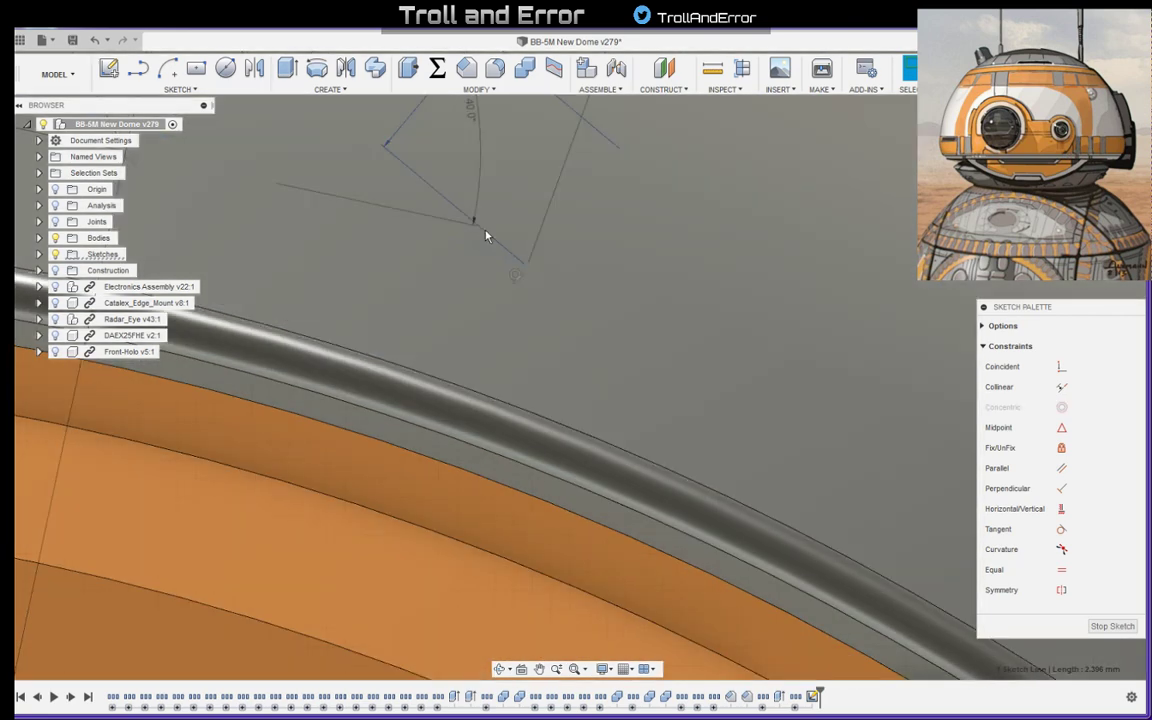
{"action": "left_click", "coordinate": [485, 232]}
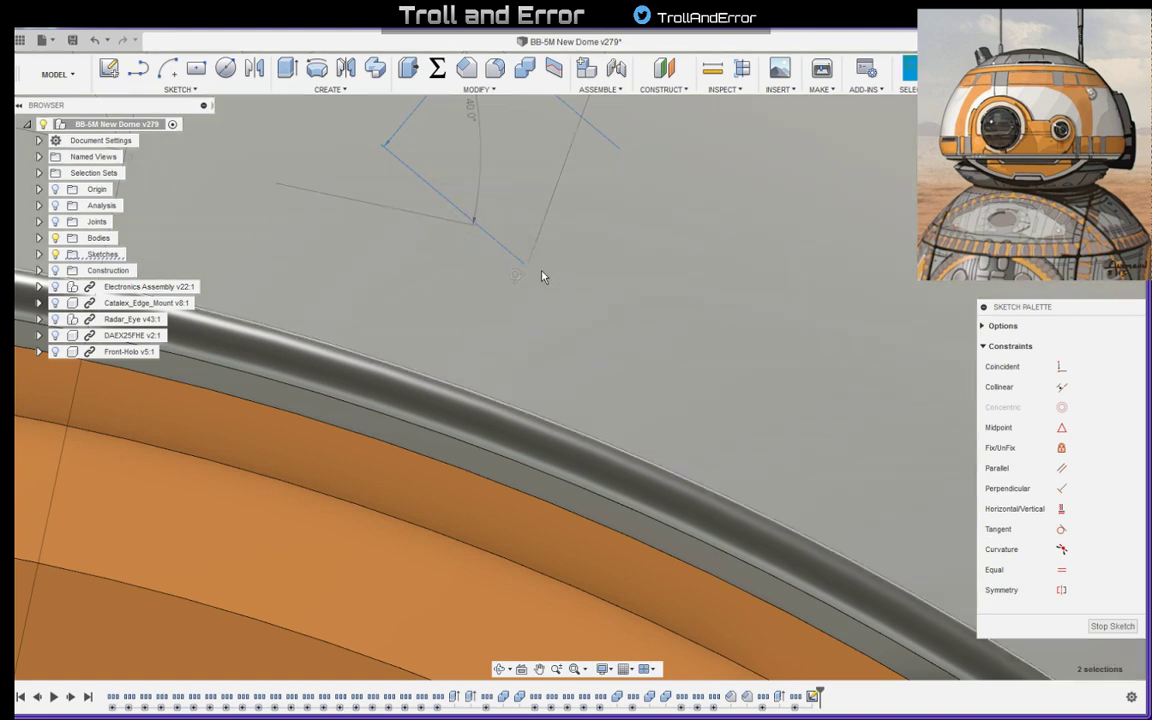
{"action": "scroll", "coordinate": [501, 262], "scroll_direction": "down", "scroll_amount": 3}
{"action": "scroll", "coordinate": [506, 260], "scroll_direction": "up", "scroll_amount": 4}
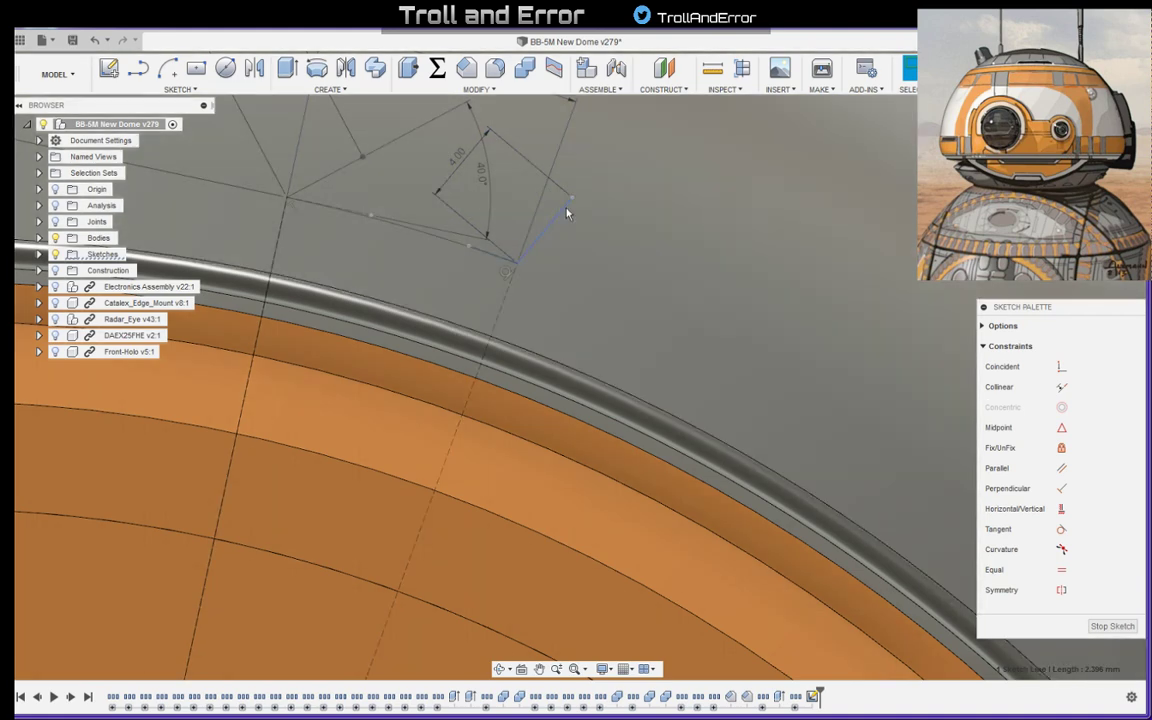
{"action": "left_click", "coordinate": [565, 212], "text": "ctrl"}
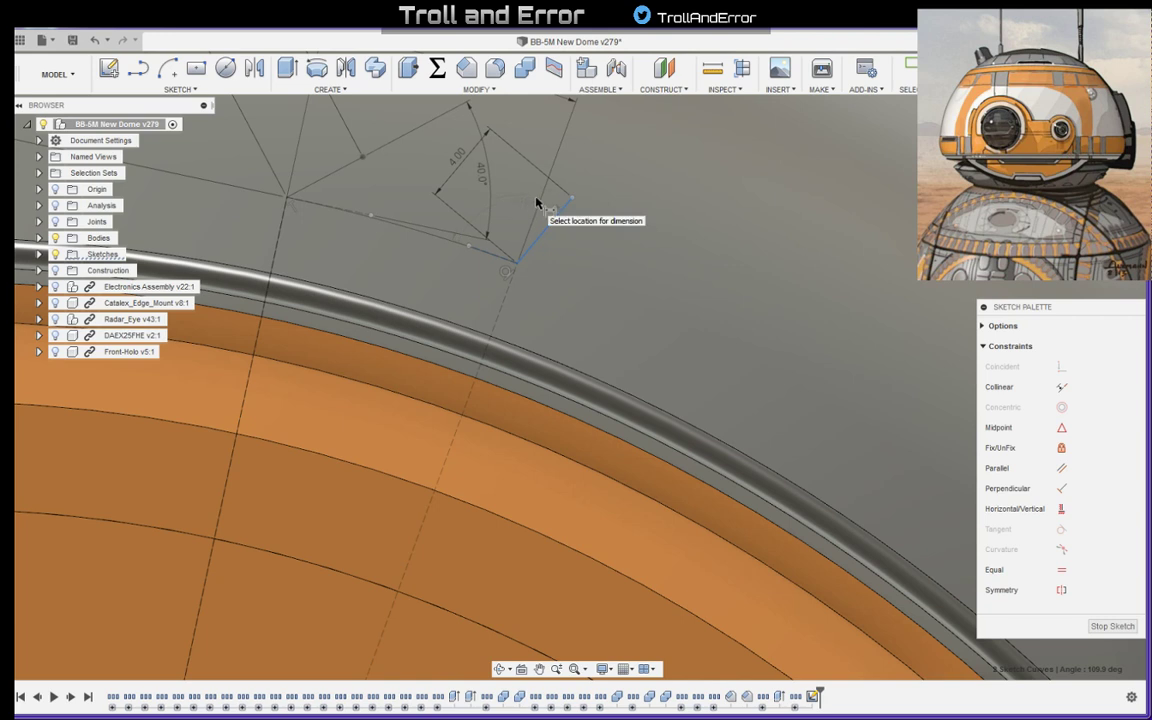
{"action": "left_click", "coordinate": [537, 203]}
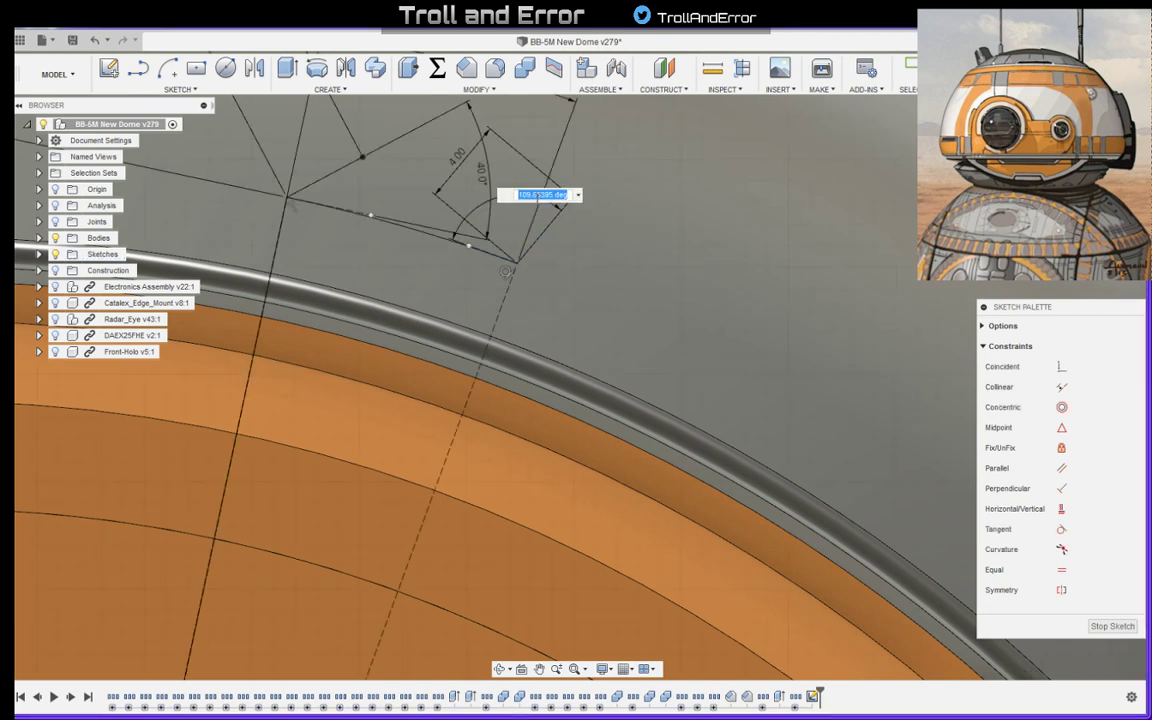
{"action": "type", "text": "40"}
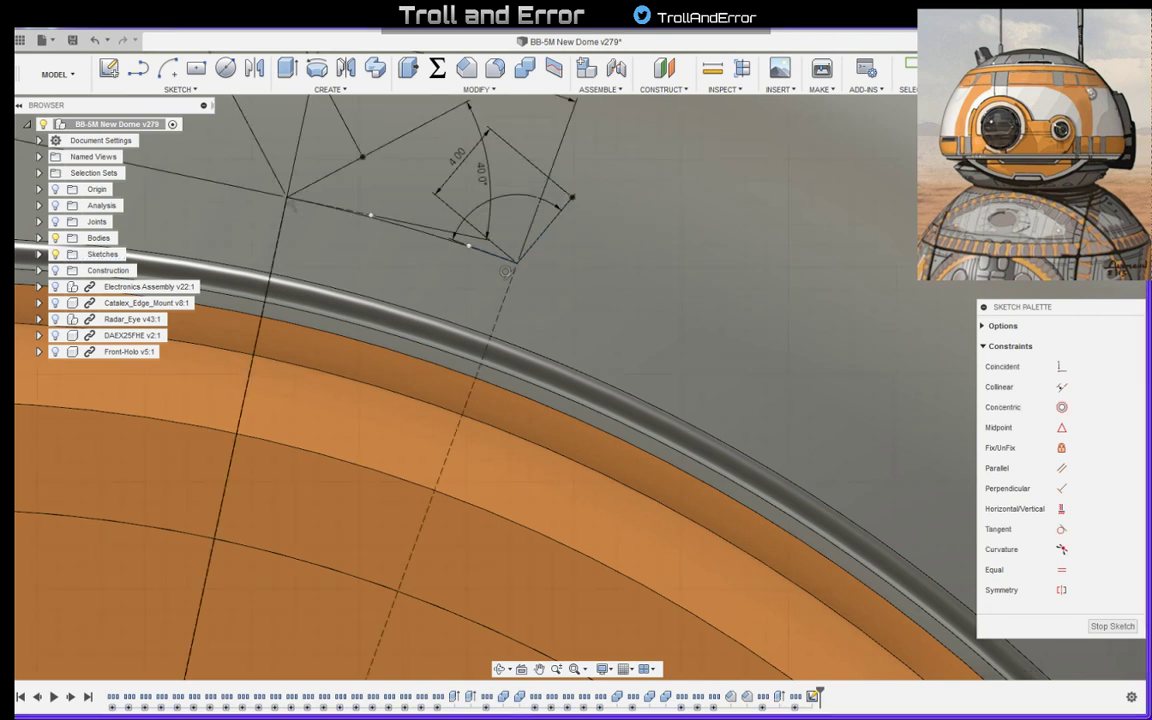
{"action": "key", "text": "Return"}
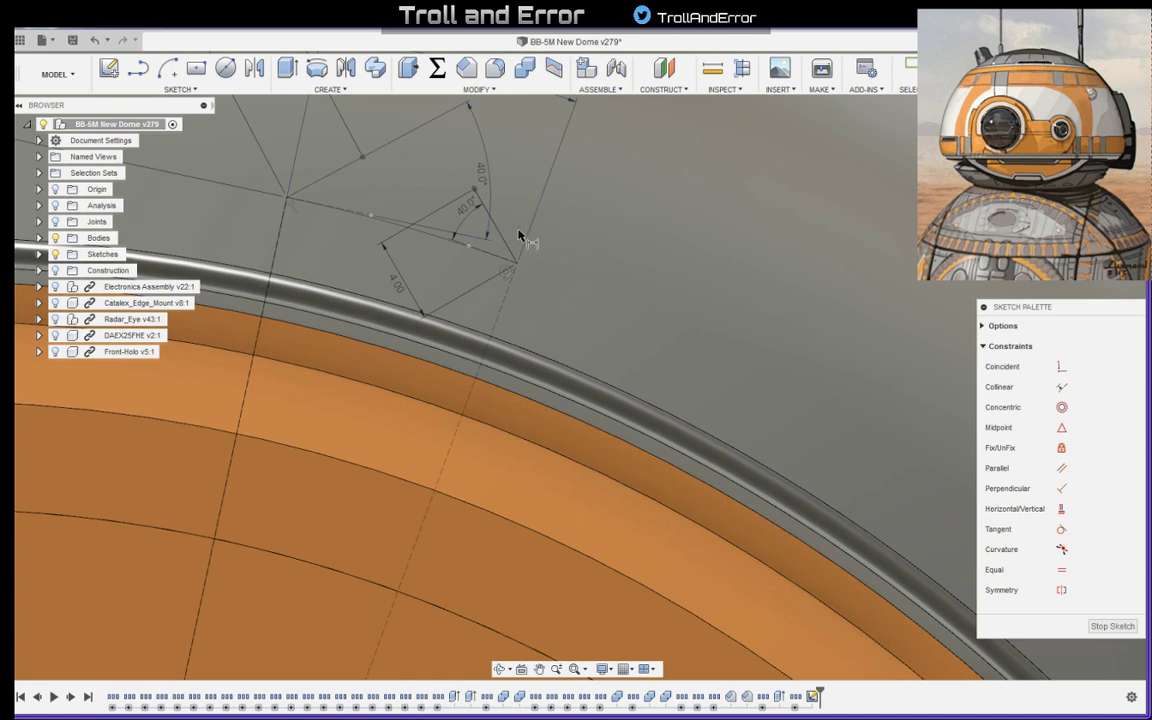
{"action": "key", "text": "Escape"}
{"action": "scroll", "coordinate": [484, 251], "scroll_direction": "down", "scroll_amount": 5}
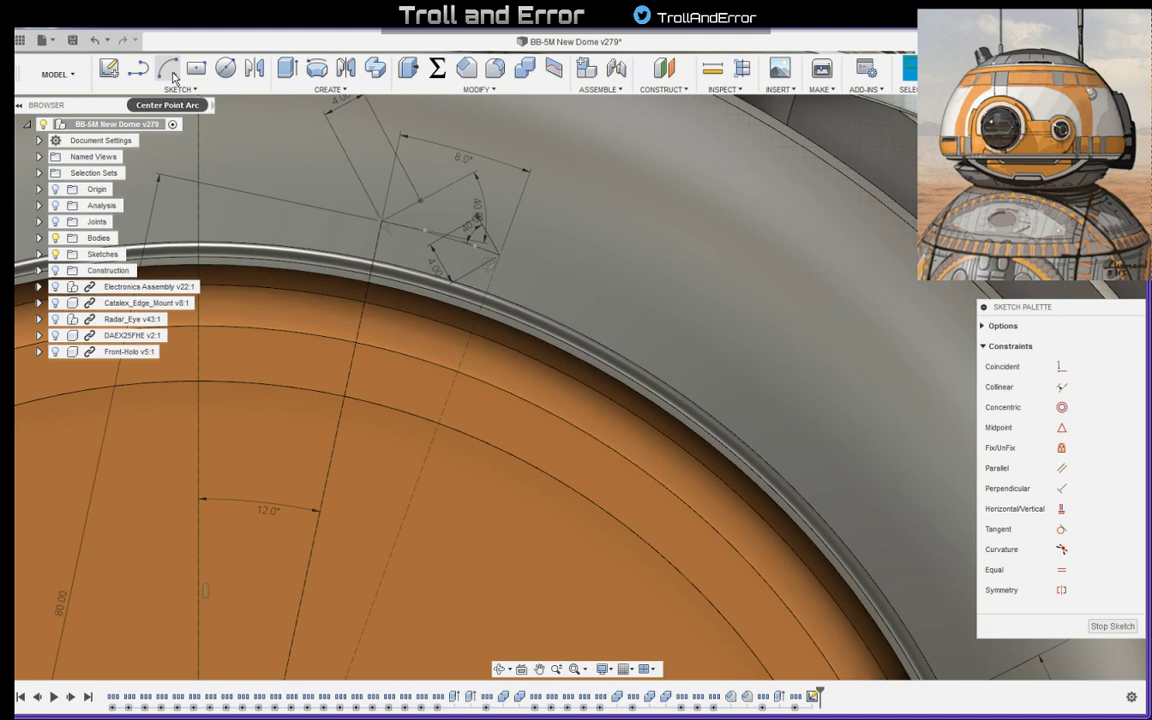
- Draw an origin-centred arc joining the outer ends of the two 4 mm lines to close the small panel outline
{"action": "left_click", "coordinate": [167, 67]}
{"action": "scroll", "coordinate": [317, 204], "scroll_direction": "down", "scroll_amount": 5}
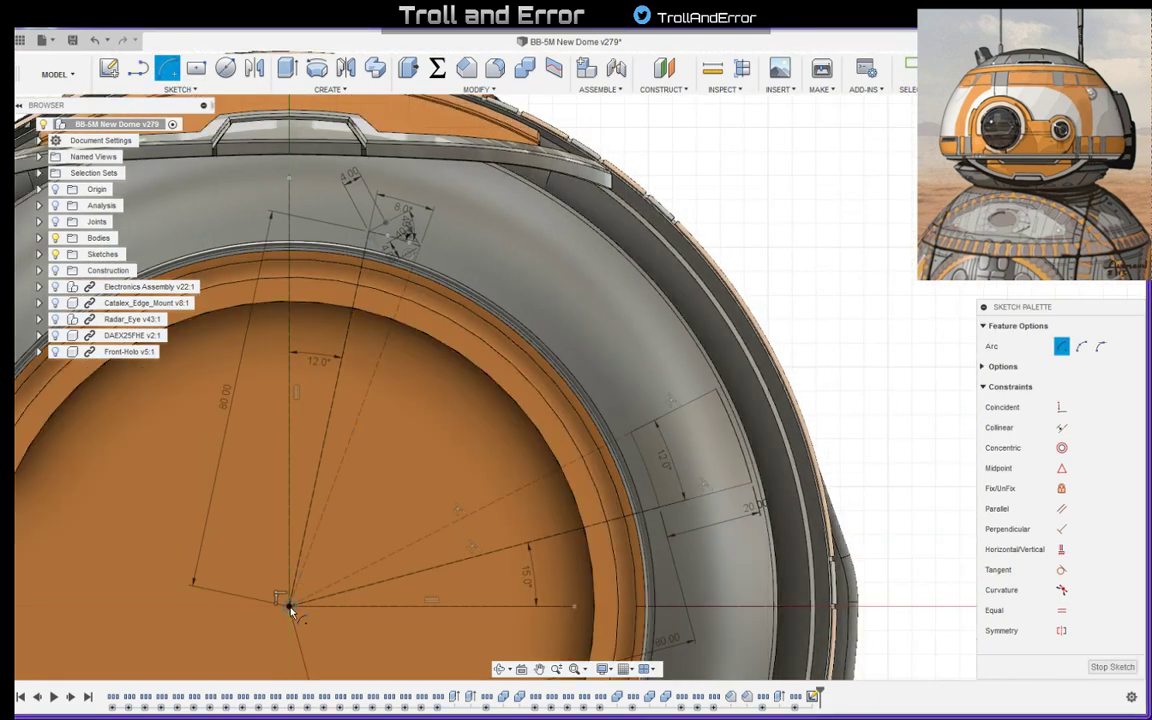
{"action": "left_click", "coordinate": [289, 604]}
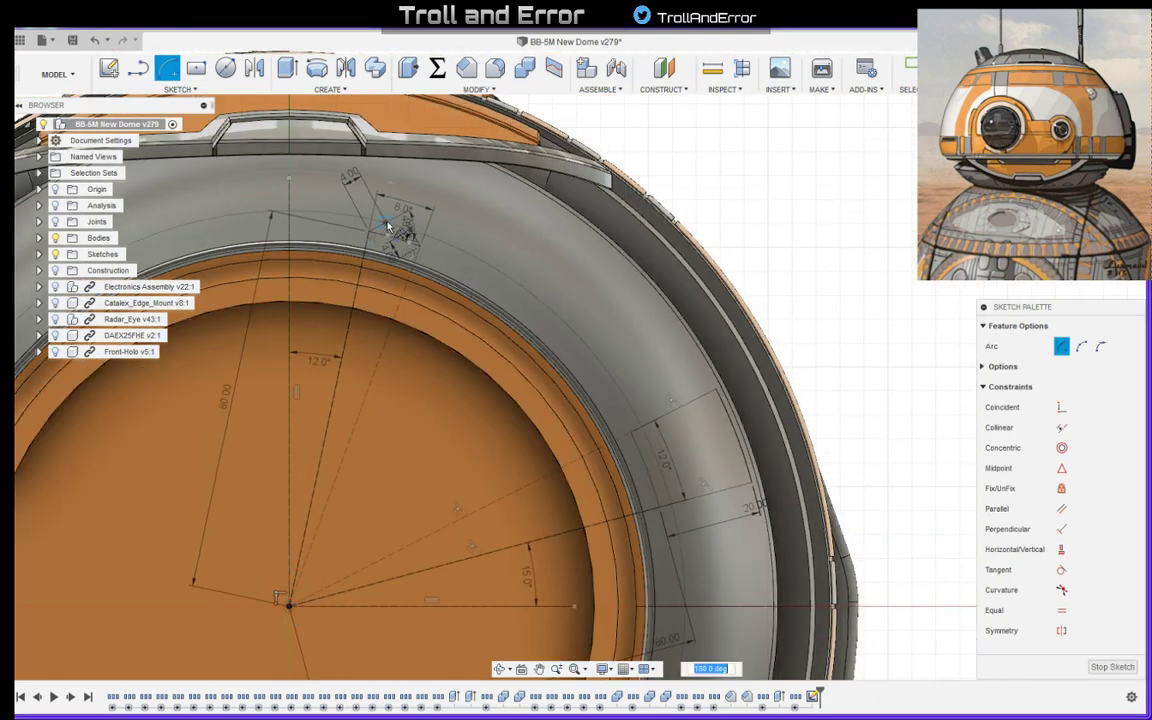
{"action": "scroll", "coordinate": [385, 226], "scroll_direction": "up", "scroll_amount": 5}
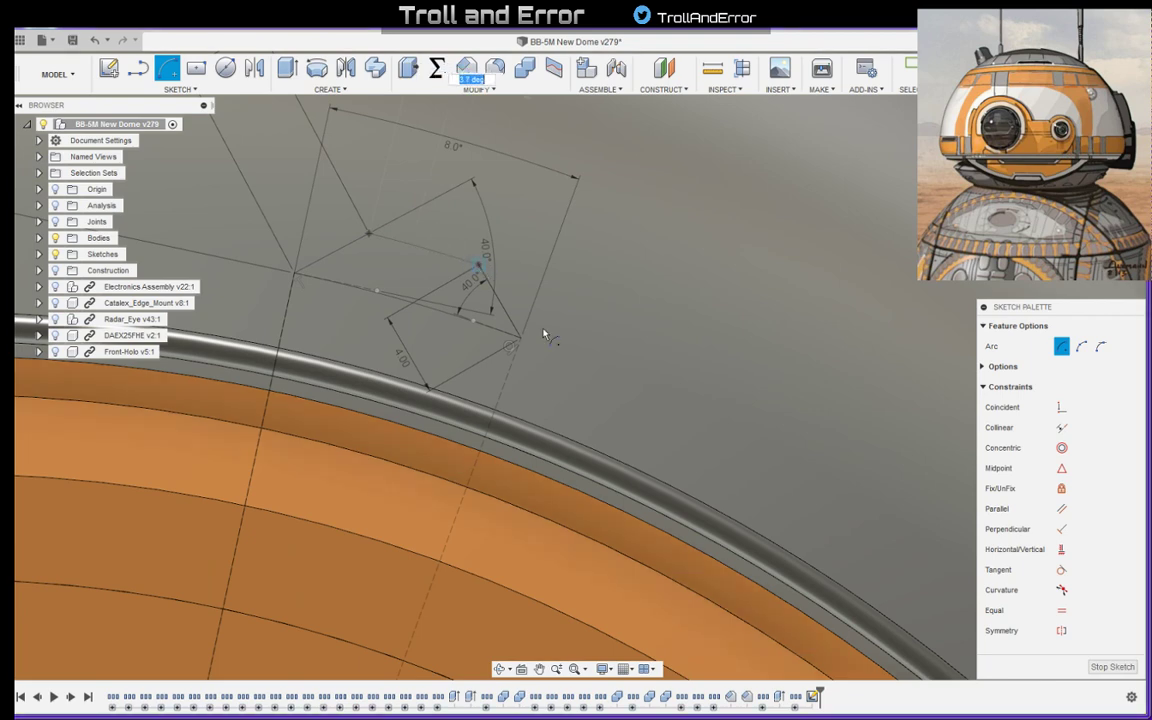
{"action": "key", "text": "Escape"}
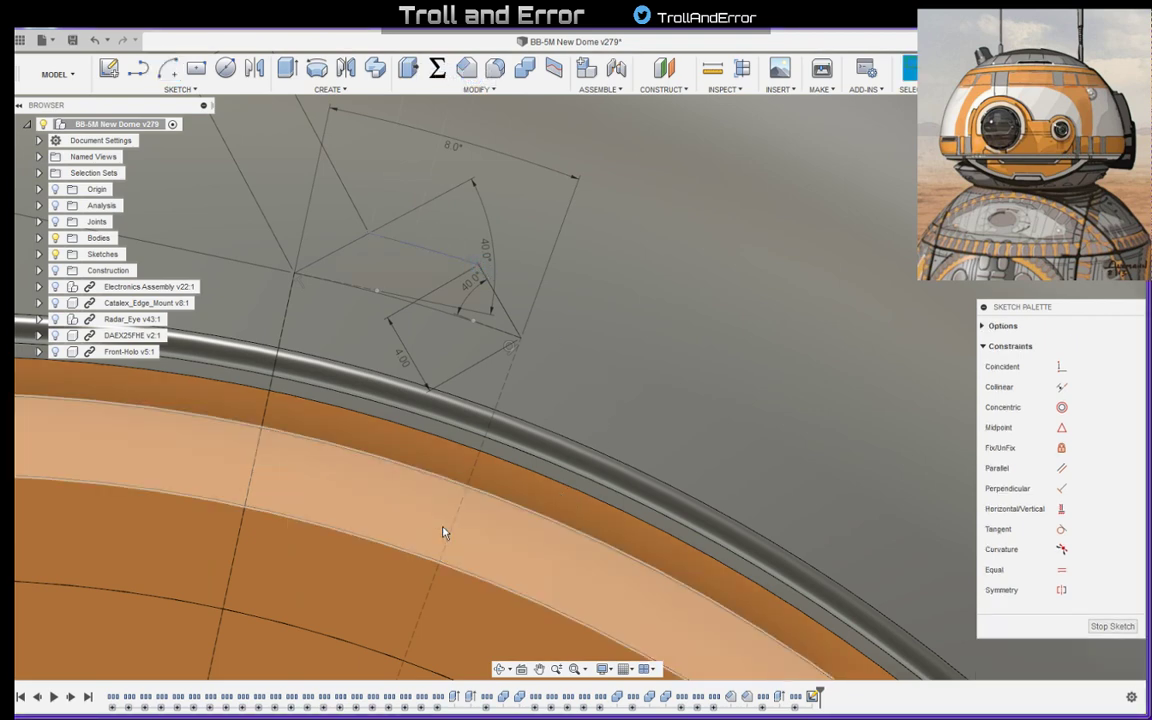
- Move the 40-degree, 4 mm and 8-degree dimensions clear of the small panel outline and adjust the free end of its second reference line
{"action": "scroll", "coordinate": [488, 388], "scroll_direction": "down", "scroll_amount": 2}
{"action": "scroll", "coordinate": [488, 388], "scroll_direction": "down", "scroll_amount": 3}
{"action": "scroll", "coordinate": [401, 288], "scroll_direction": "up", "scroll_amount": 2}
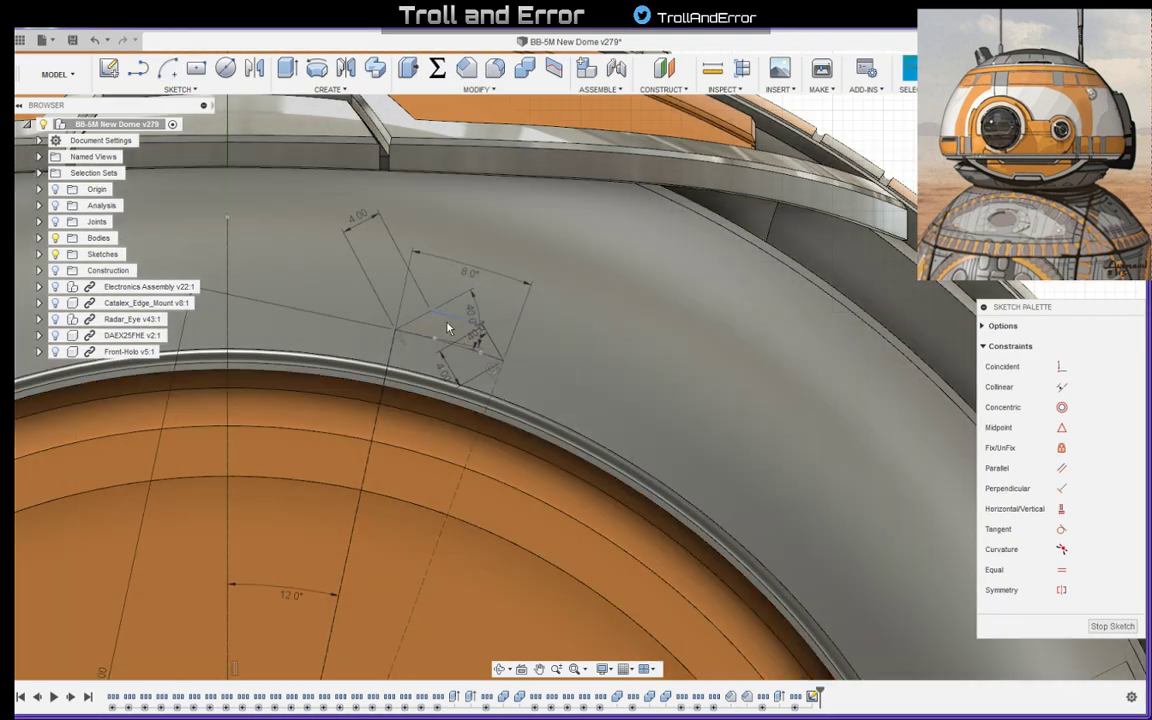
{"action": "left_click_drag", "start_coordinate": [361, 341], "coordinate": [338, 346]}
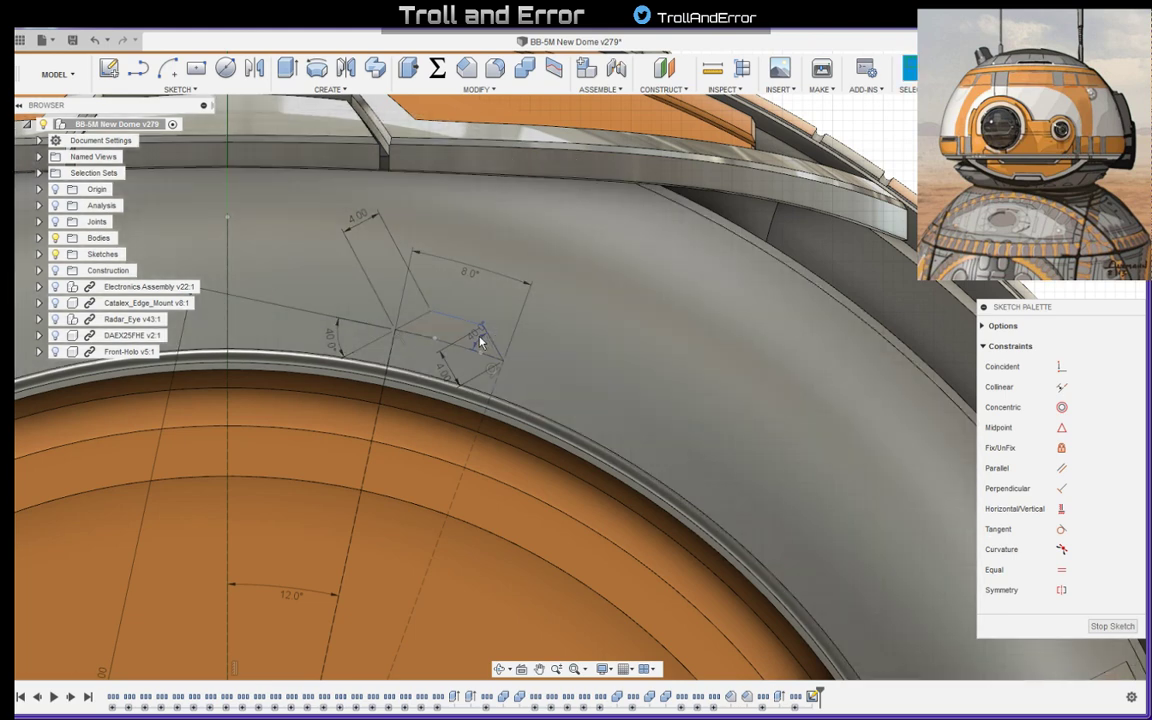
{"action": "left_click_drag", "start_coordinate": [480, 342], "coordinate": [525, 383]}
{"action": "left_click_drag", "start_coordinate": [445, 376], "coordinate": [519, 336]}
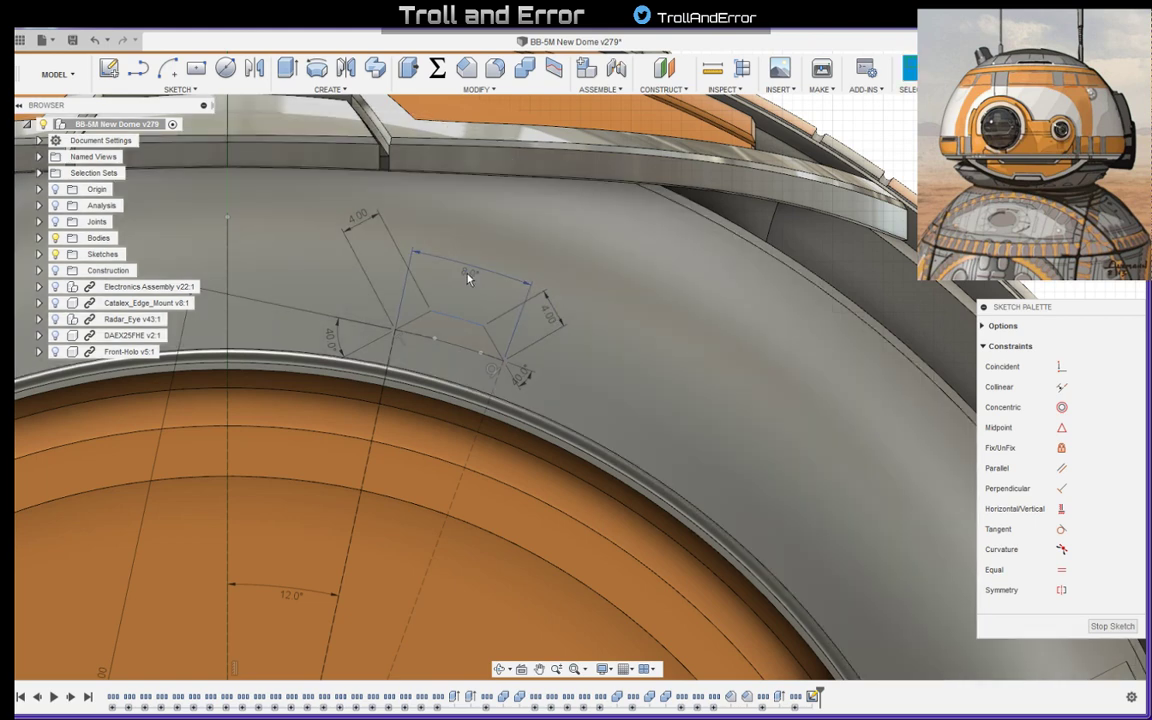
{"action": "left_click_drag", "start_coordinate": [470, 270], "coordinate": [475, 252]}
{"action": "left_click", "coordinate": [465, 348]}
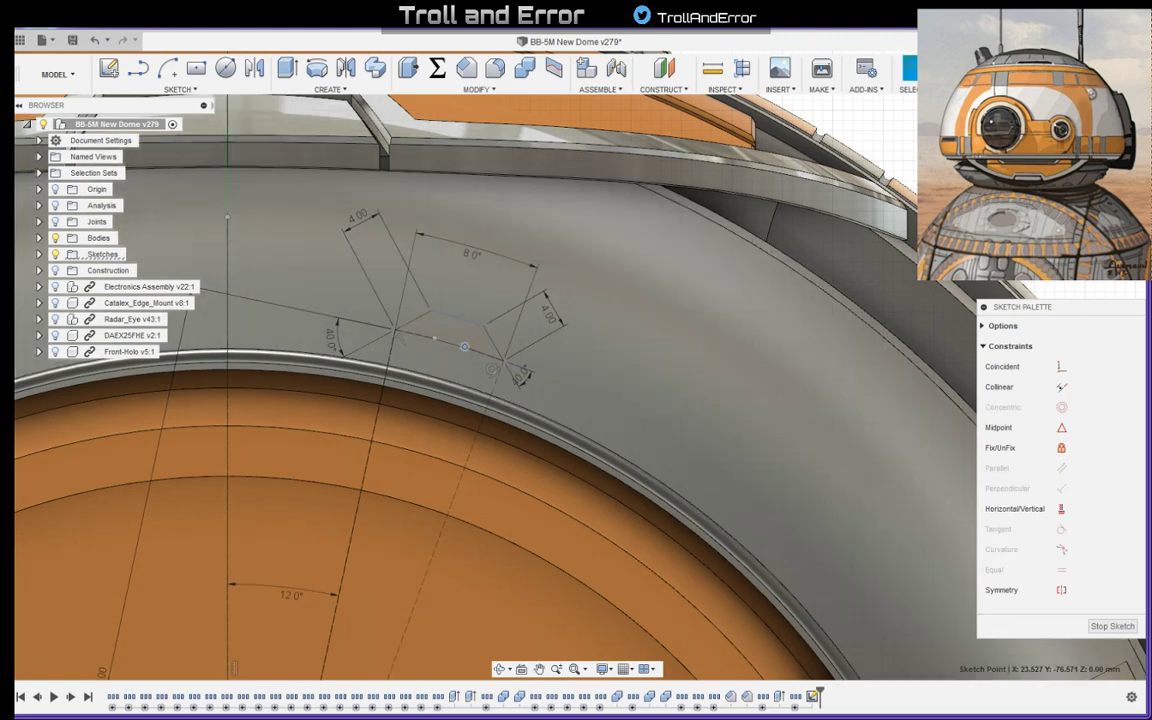
{"action": "left_click", "coordinate": [499, 278]}
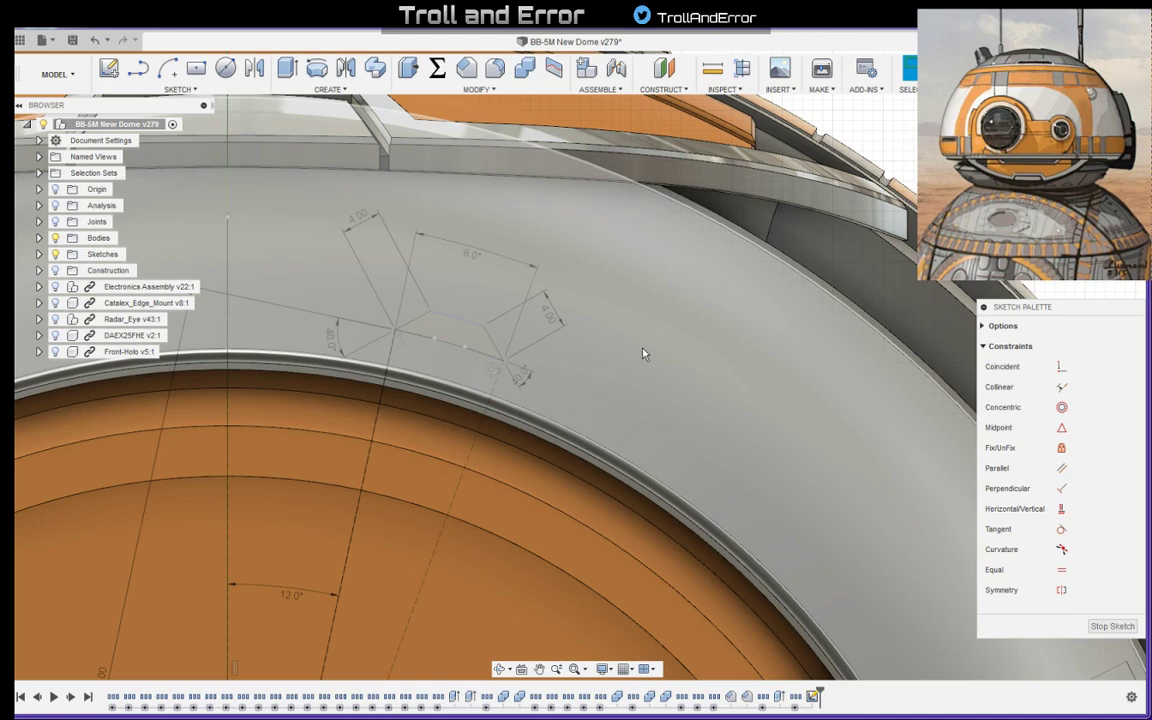
- Set up a circular sketch pattern of the small panel outline's four edges with the origin as its centre
{"action": "scroll", "coordinate": [570, 383], "scroll_direction": "down", "scroll_amount": 5}
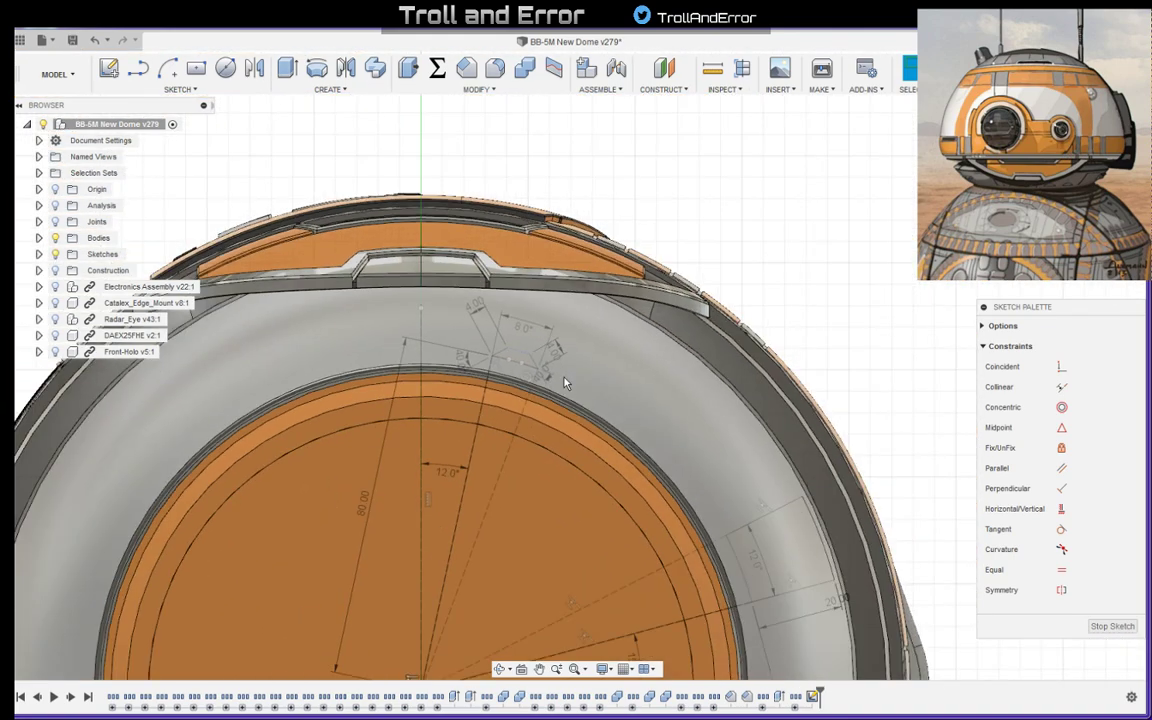
{"action": "scroll", "coordinate": [565, 380], "scroll_direction": "up", "scroll_amount": 3}
{"action": "scroll", "coordinate": [565, 380], "scroll_direction": "down", "scroll_amount": 2}
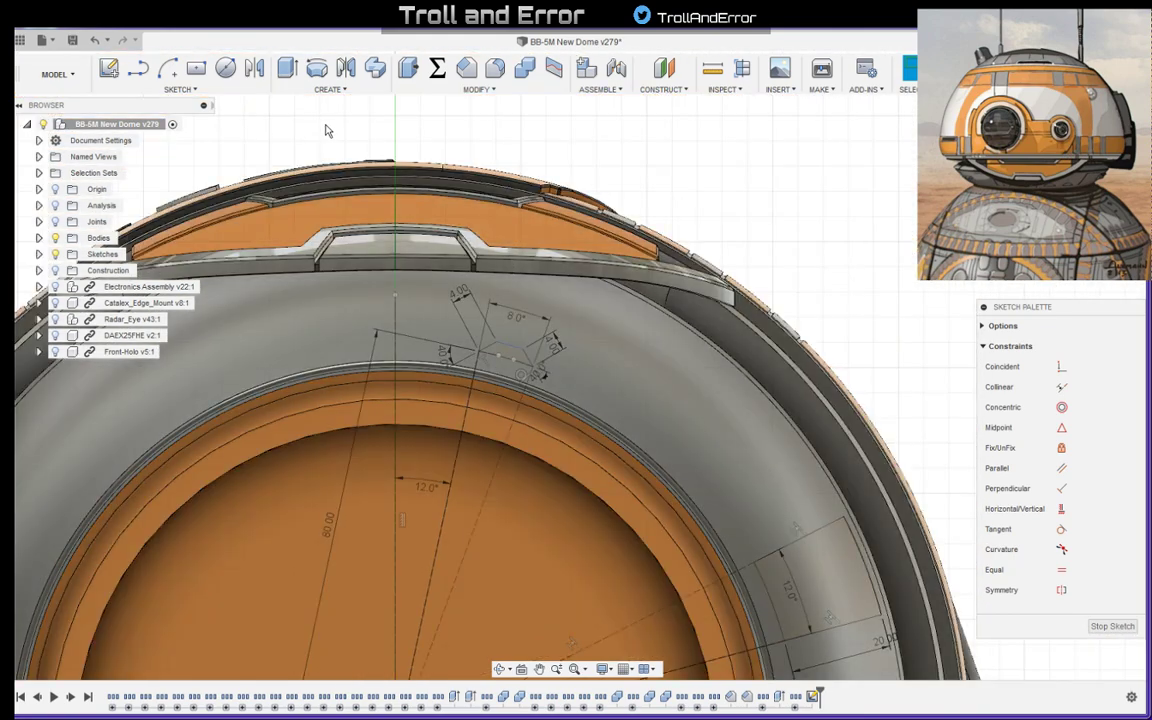
{"action": "left_click", "coordinate": [180, 89]}
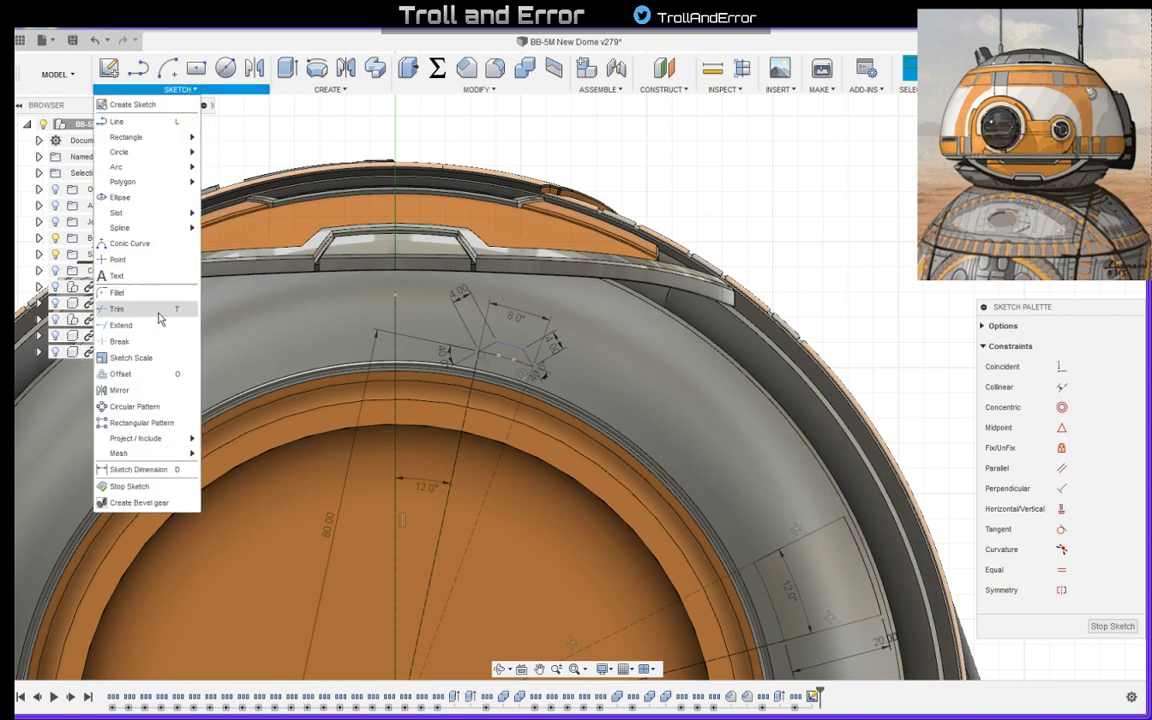
{"action": "left_click", "coordinate": [140, 422]}
{"action": "scroll", "coordinate": [549, 354], "scroll_direction": "up", "scroll_amount": 3}
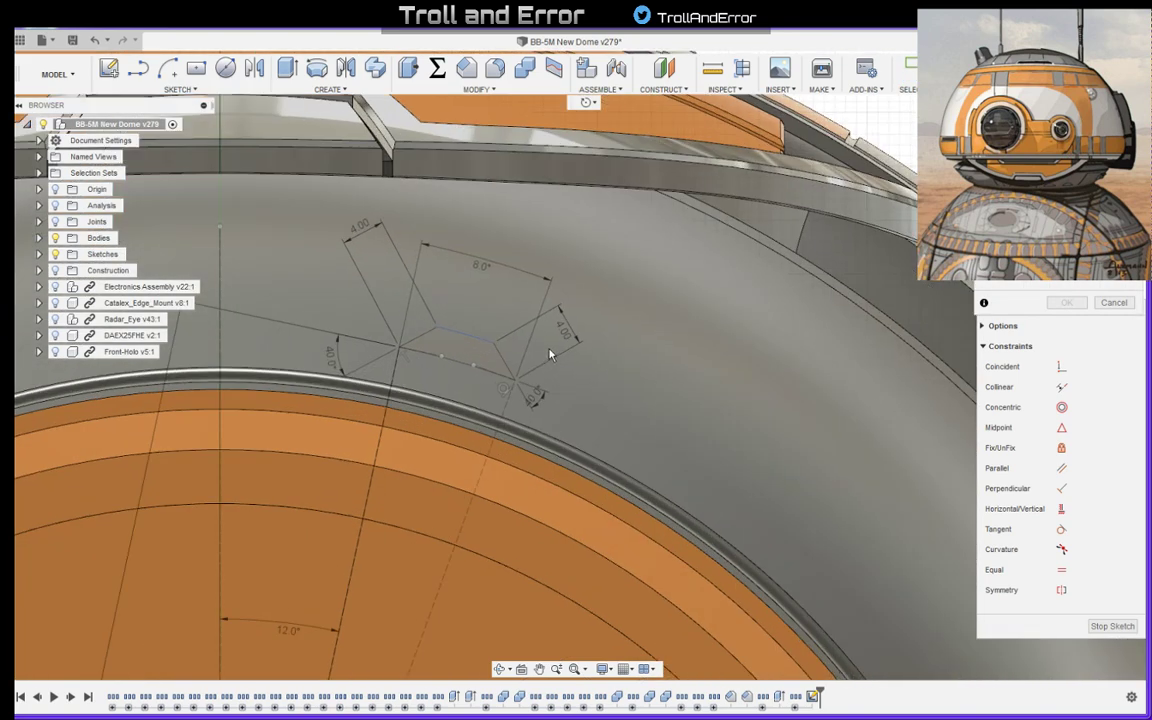
{"action": "left_click", "coordinate": [459, 340]}
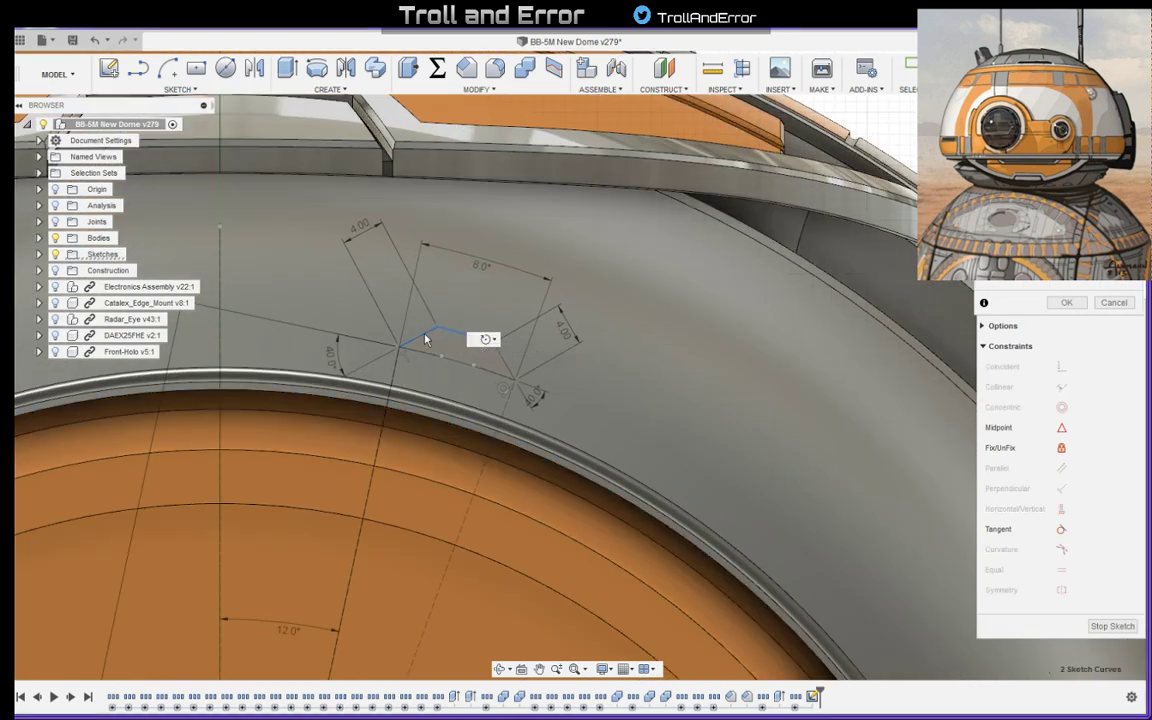
{"action": "left_click", "coordinate": [504, 361]}
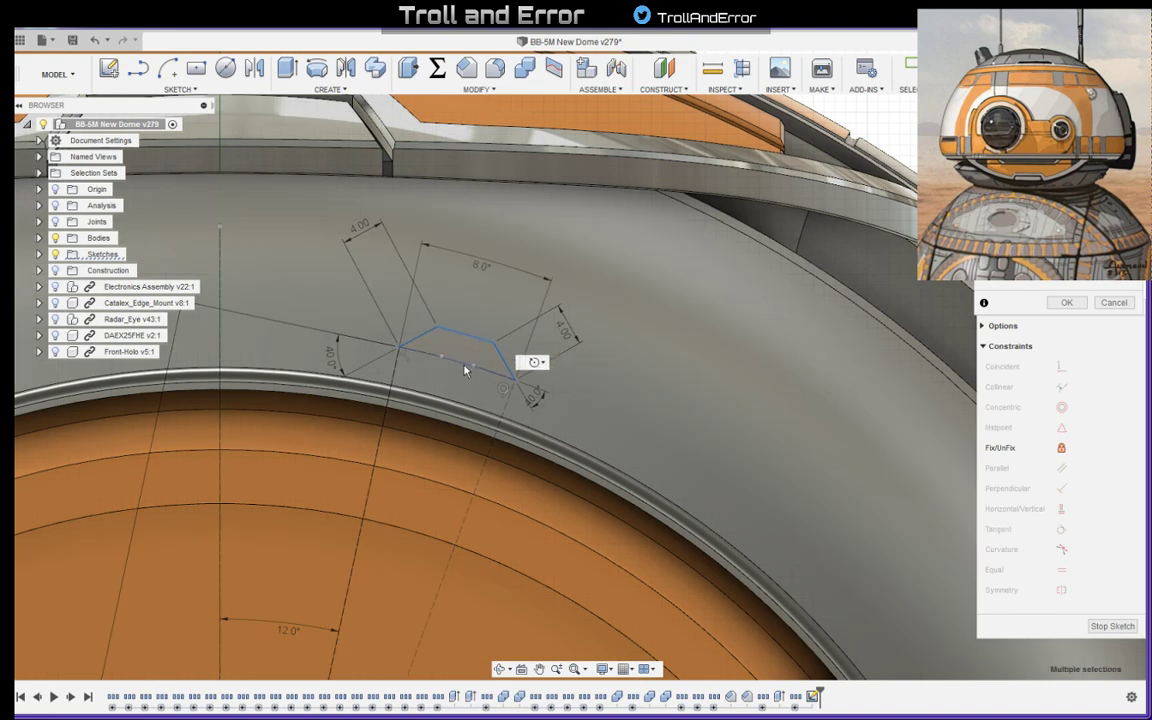
{"action": "left_click", "coordinate": [462, 367]}
{"action": "scroll", "coordinate": [460, 345], "scroll_direction": "down", "scroll_amount": 8}
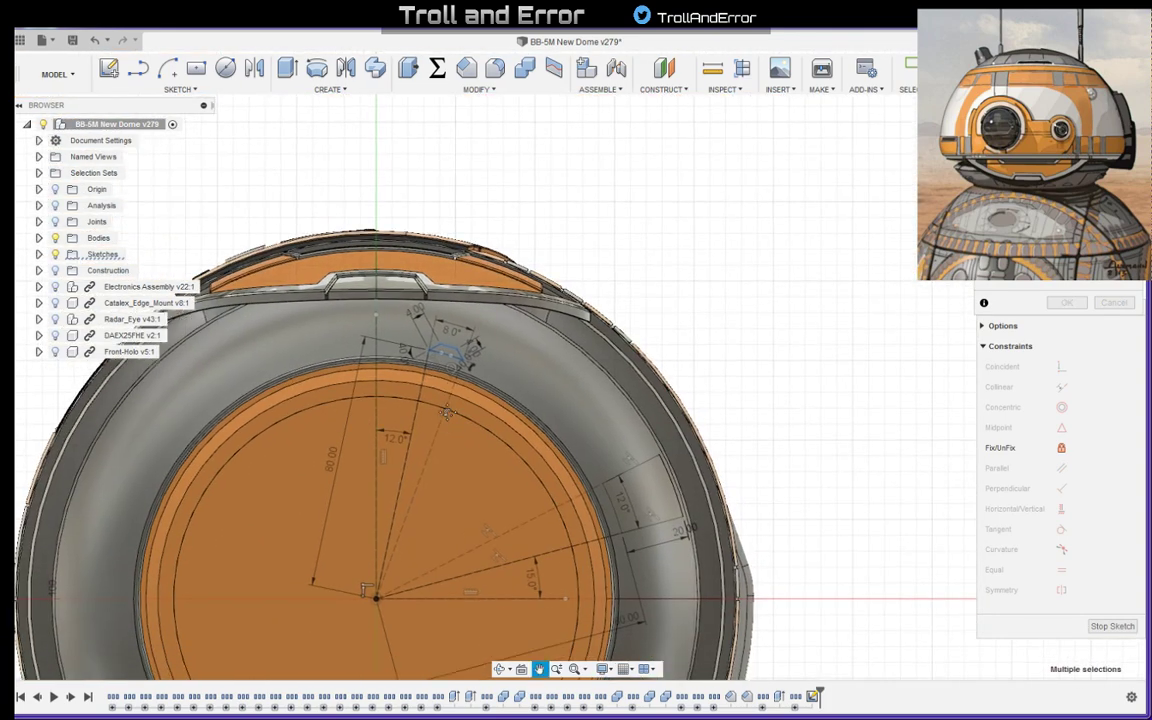
{"action": "middle_click_drag", "start_coordinate": [447, 411], "coordinate": [462, 302]}
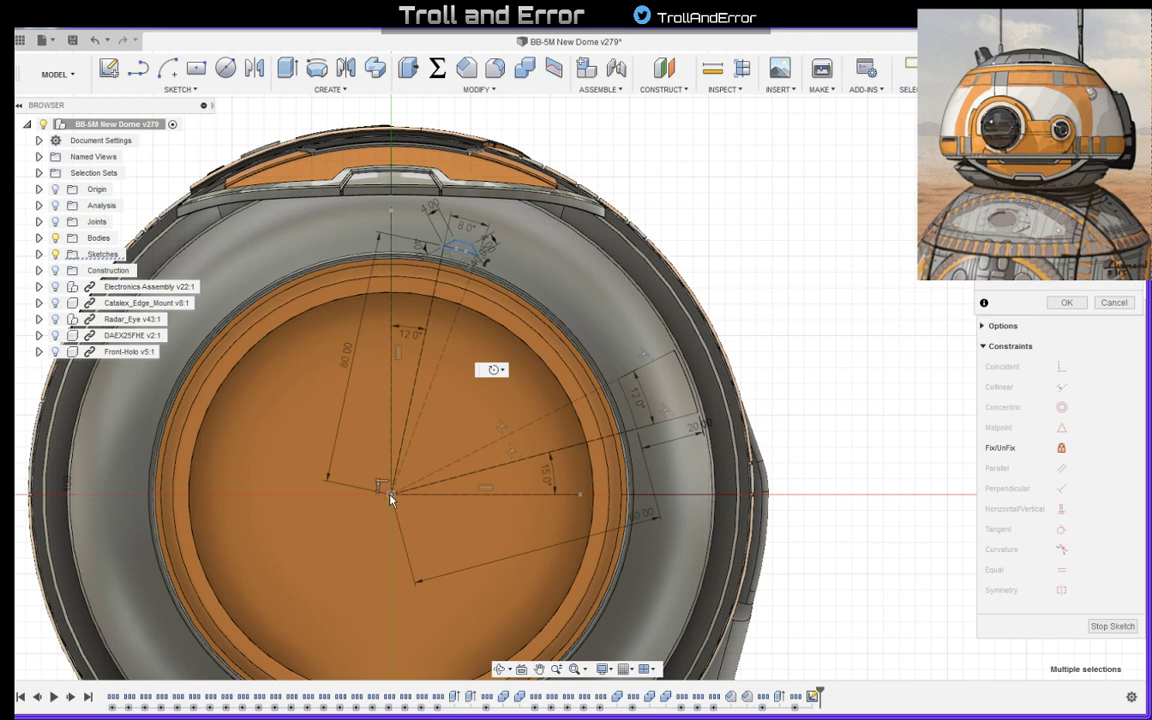
{"action": "left_click", "coordinate": [391, 493]}
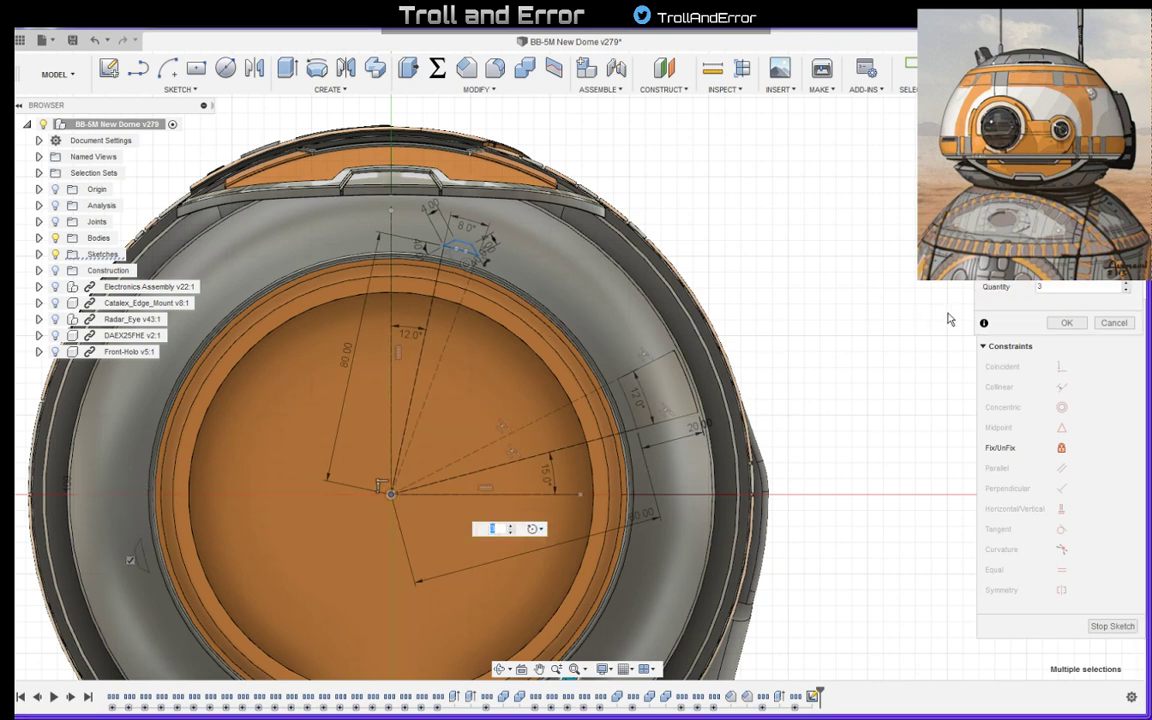
- Switch the small panel outline's circular pattern to a partial total angle and set its quantity to 2
{"action": "left_click", "coordinate": [1126, 290]}
{"action": "left_click", "coordinate": [1080, 247]}
{"action": "left_click", "coordinate": [1072, 280]}
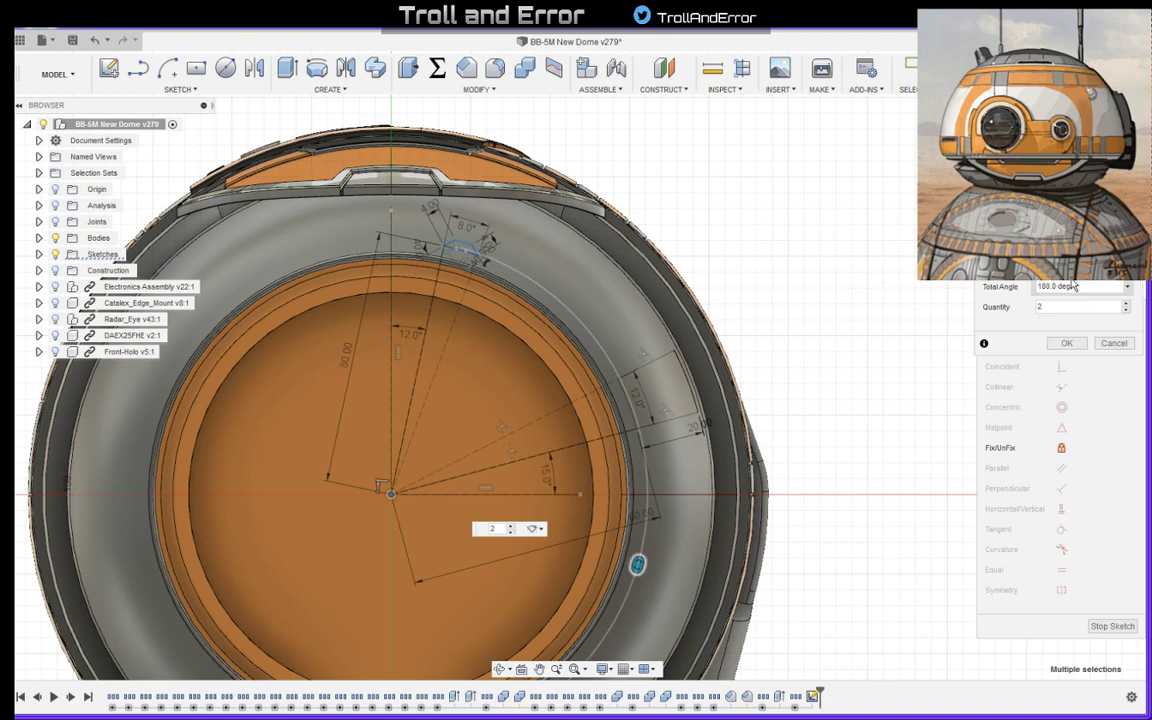
{"action": "mouse_move", "coordinate": [624, 580]}
{"action": "left_mouse_down"}
{"action": "mouse_move", "coordinate": [643, 470]}
{"action": "mouse_move", "coordinate": [637, 430]}
{"action": "mouse_move", "coordinate": [615, 358]}
{"action": "mouse_move", "coordinate": [568, 303]}
{"action": "left_mouse_up"}
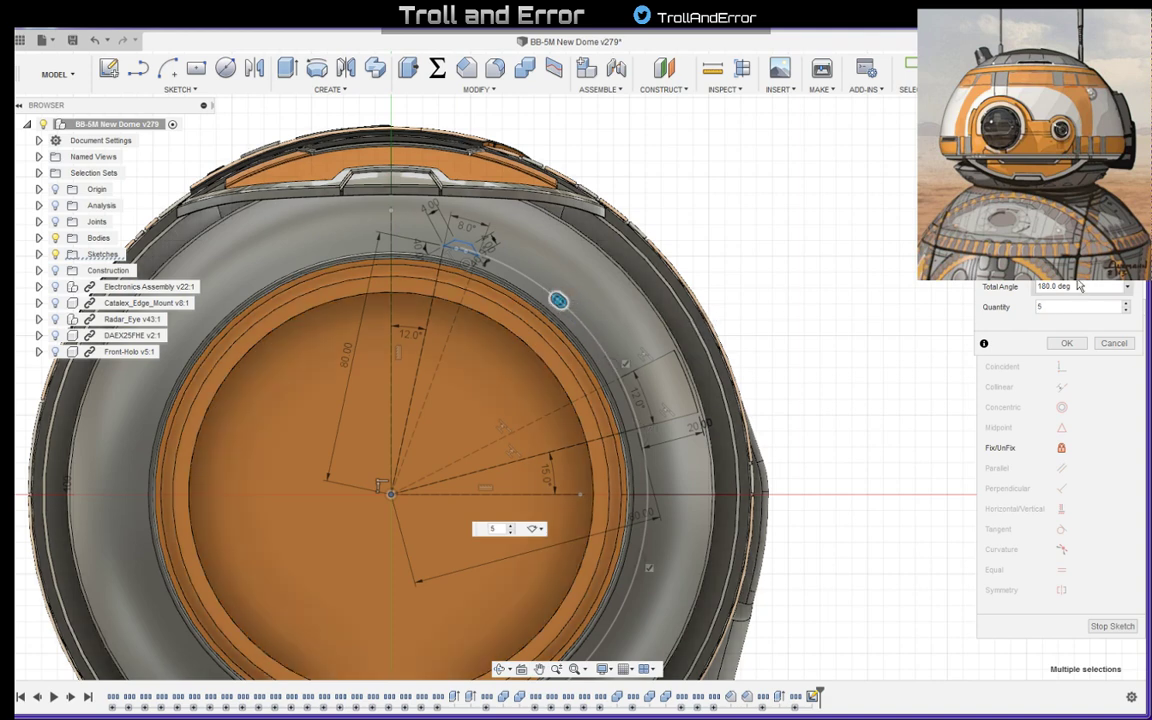
{"action": "left_click_drag", "start_coordinate": [1083, 286], "coordinate": [1010, 288]}
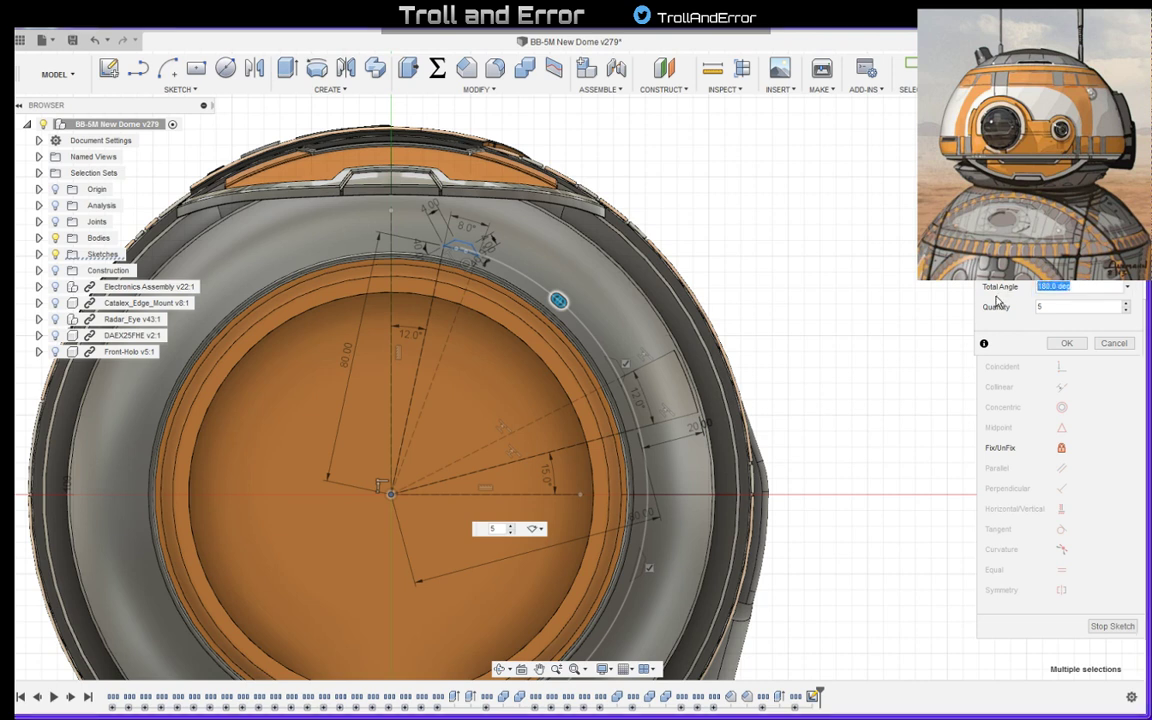
{"action": "left_click", "coordinate": [1126, 311]}
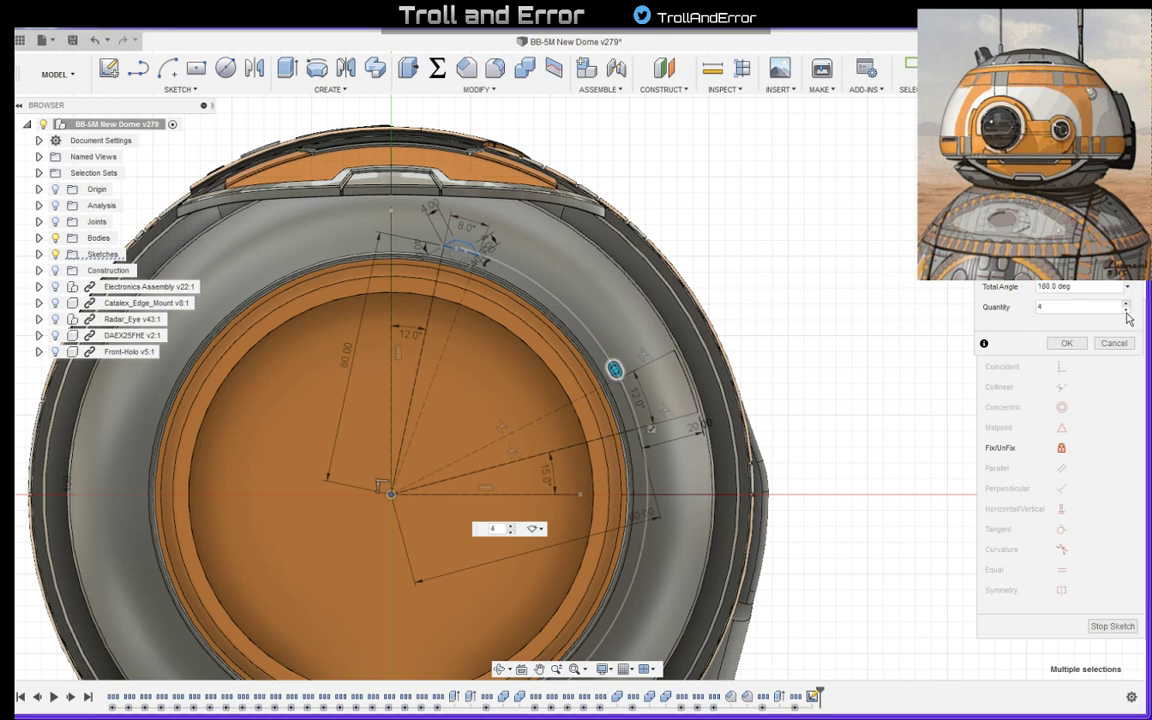
{"action": "left_click", "coordinate": [1127, 312]}
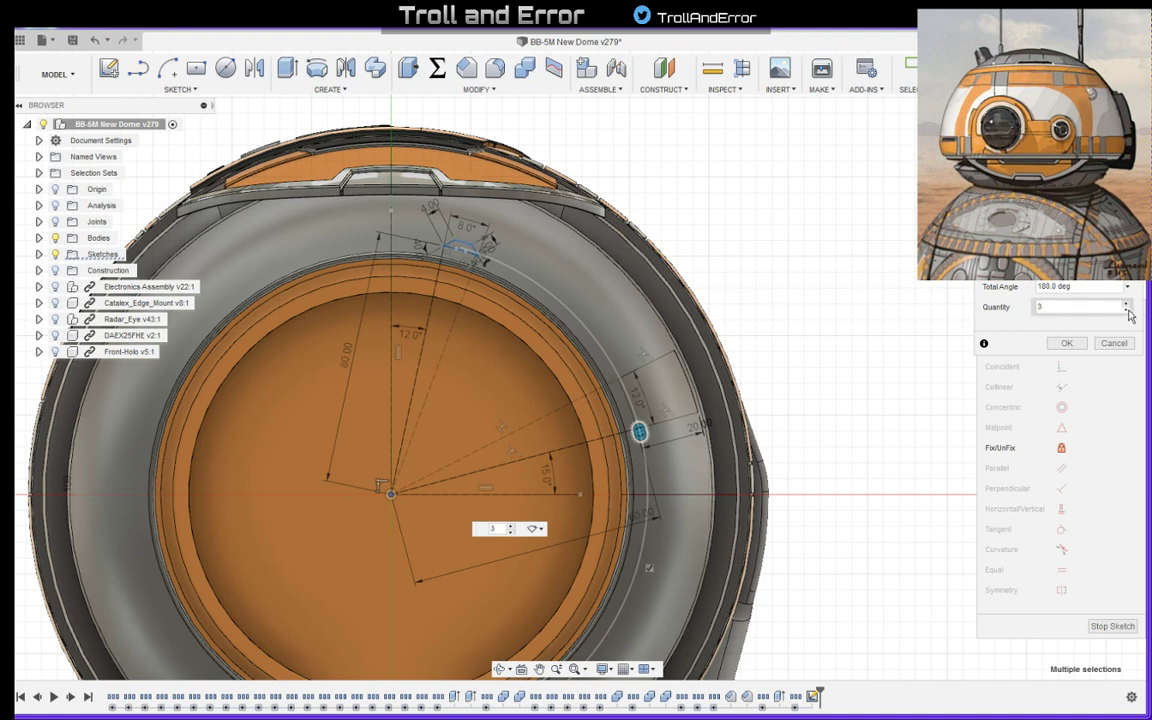
{"action": "left_click", "coordinate": [1127, 312]}
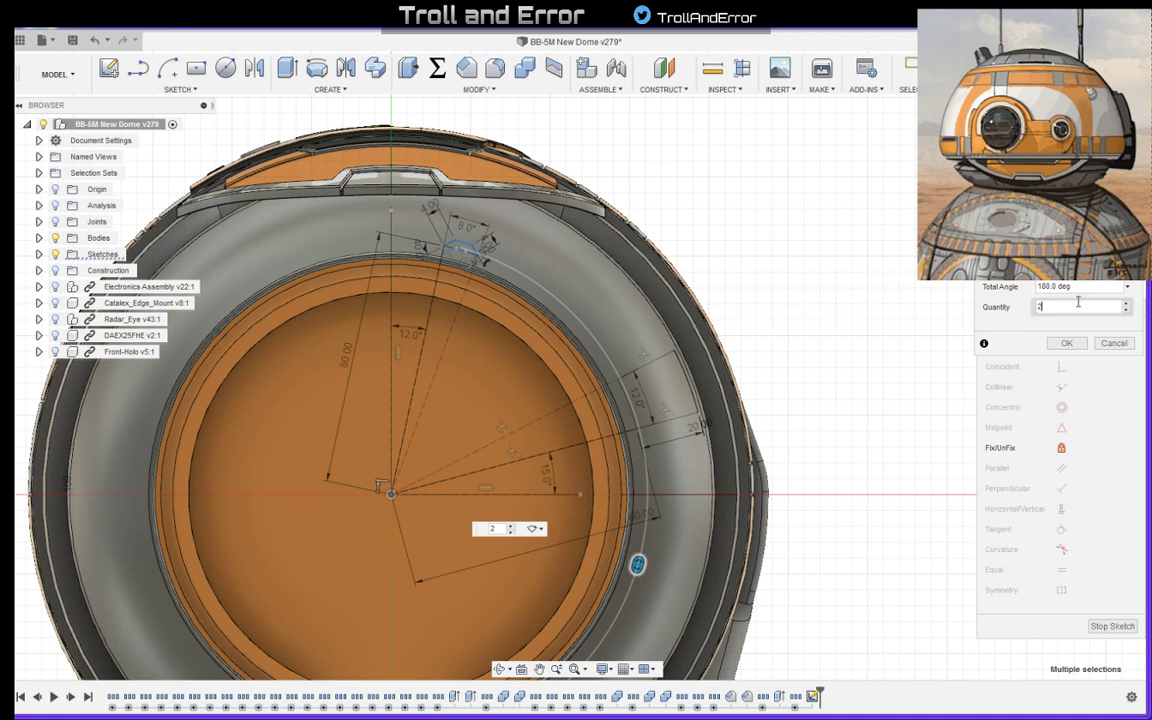
- Set the circular pattern's total angle to 15 degrees and create the copy of the small panel outline
{"action": "left_click_drag", "start_coordinate": [1089, 287], "coordinate": [988, 285]}
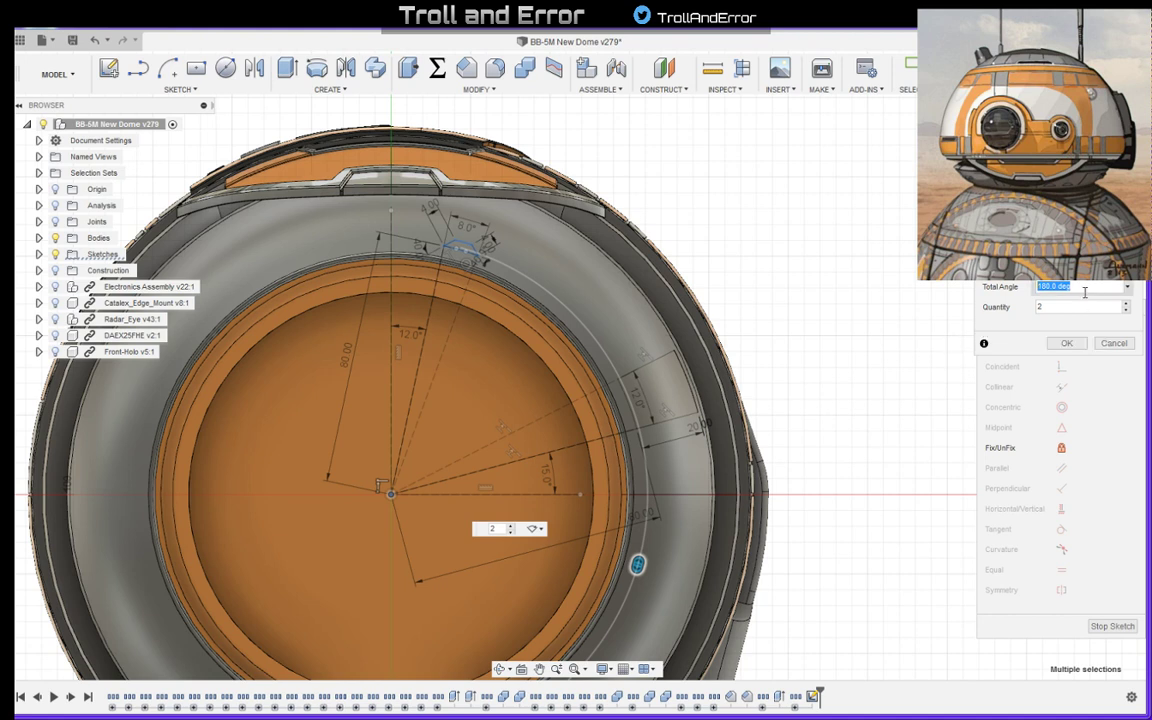
{"action": "type", "text": "15"}
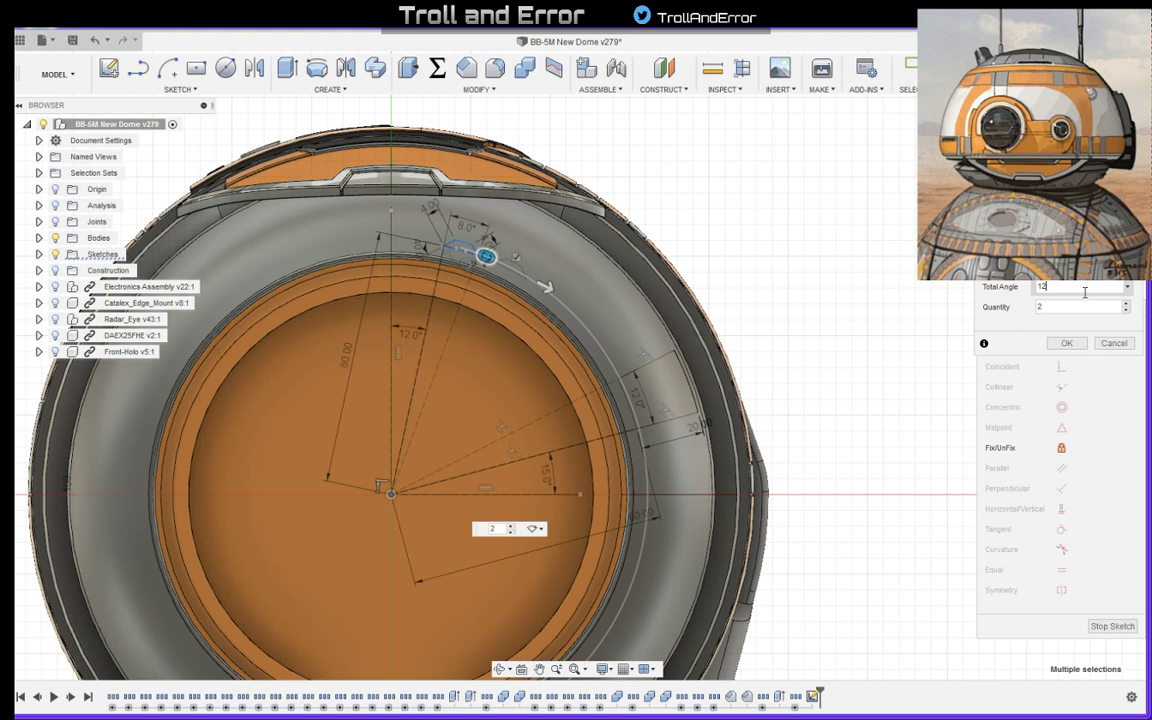
{"action": "key", "text": "BackSpace"}
{"action": "type", "text": "5"}
{"action": "double_click", "coordinate": [1031, 287]}
{"action": "type", "text": "20"}
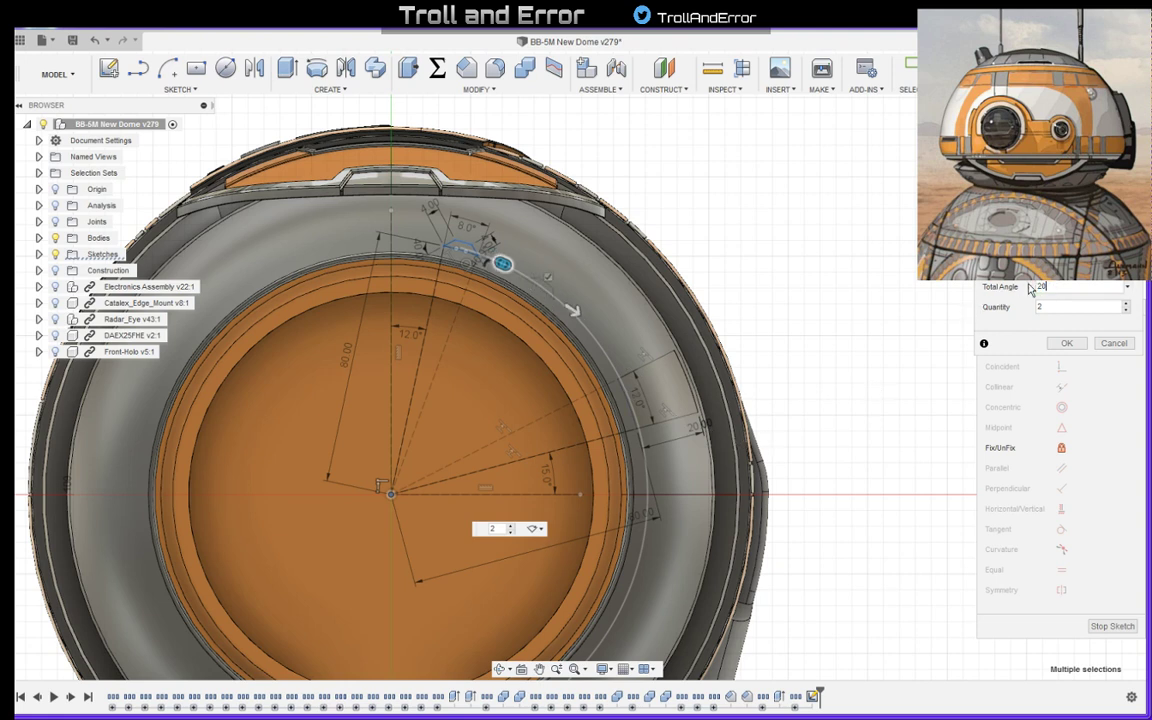
{"action": "left_click_drag", "start_coordinate": [1071, 287], "coordinate": [1013, 290]}
{"action": "type", "text": "15"}
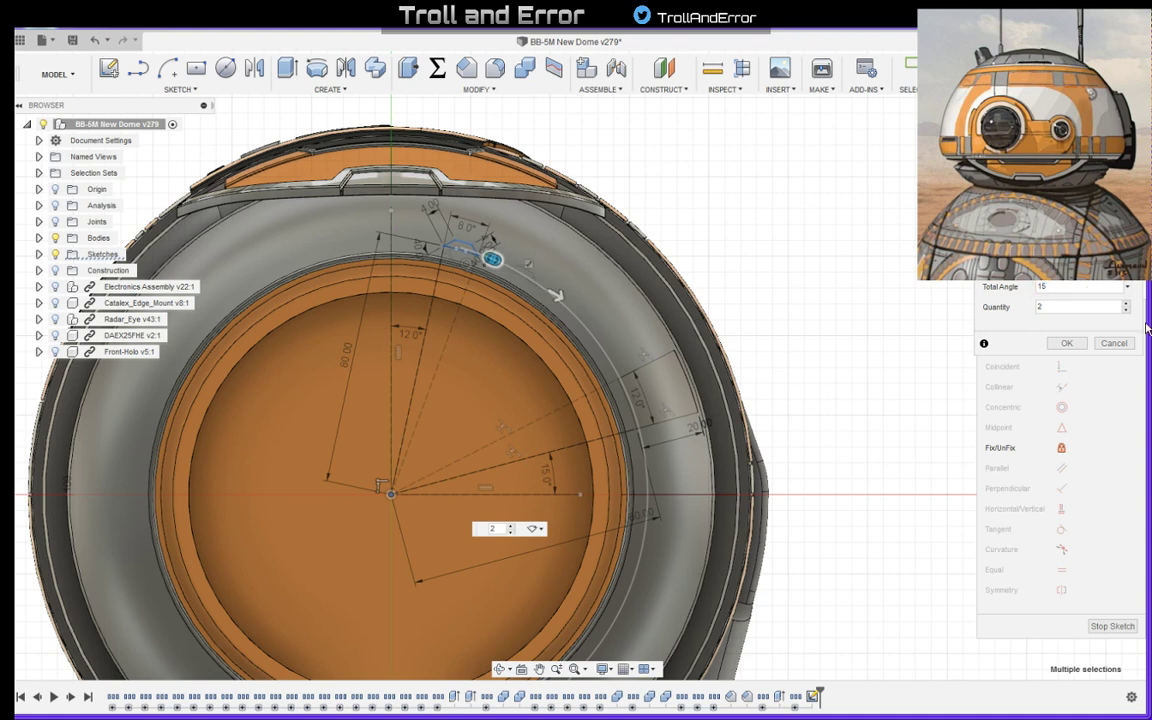
{"action": "left_click", "coordinate": [1066, 343]}
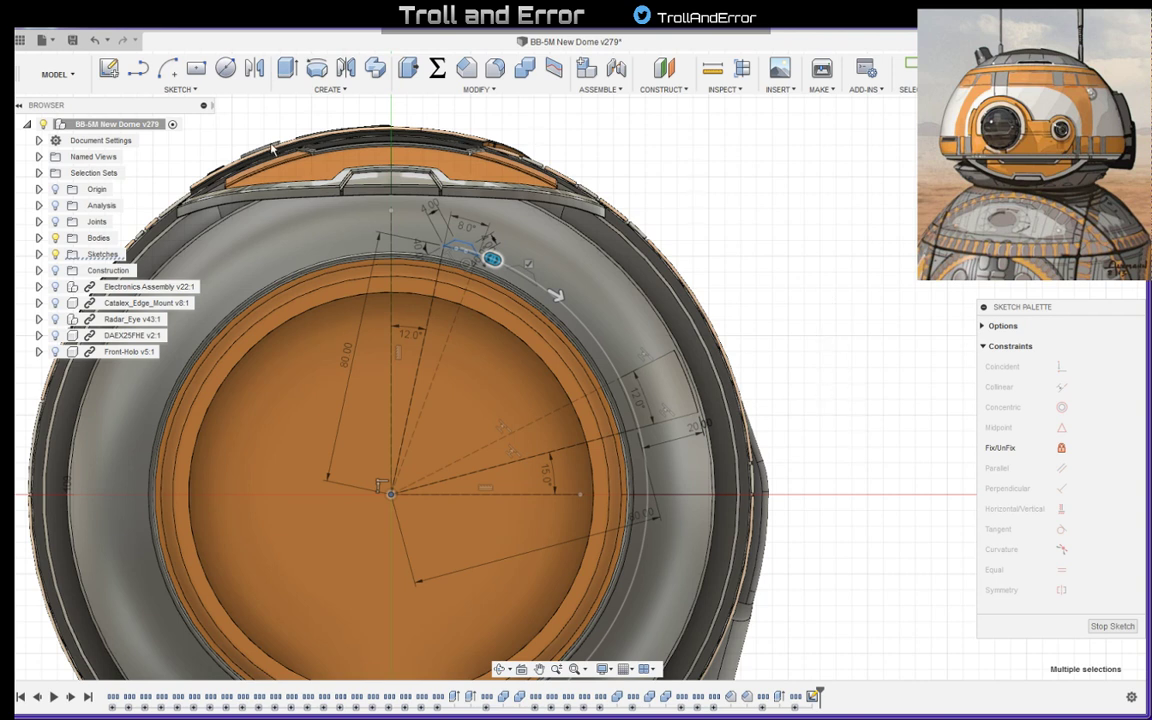
- Set the angle between the vertical reference line and the small panel's first reference line to 20 degrees
{"action": "double_click", "coordinate": [415, 335]}
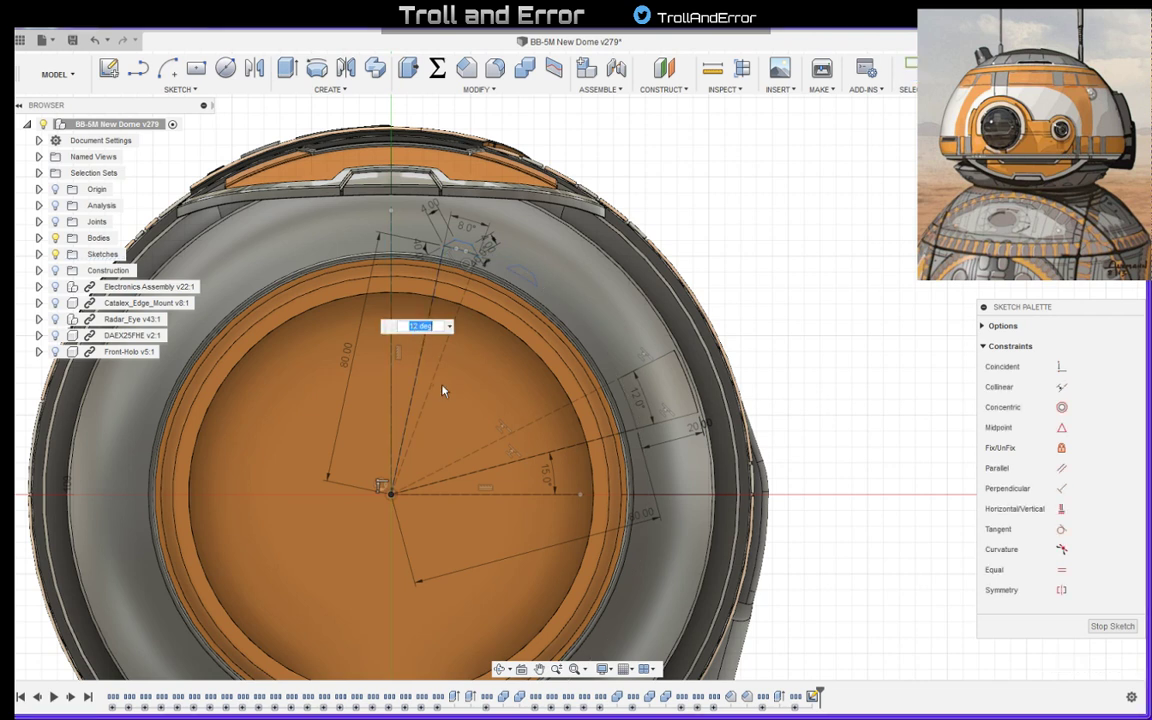
{"action": "type", "text": "15"}
{"action": "key", "text": "Return"}
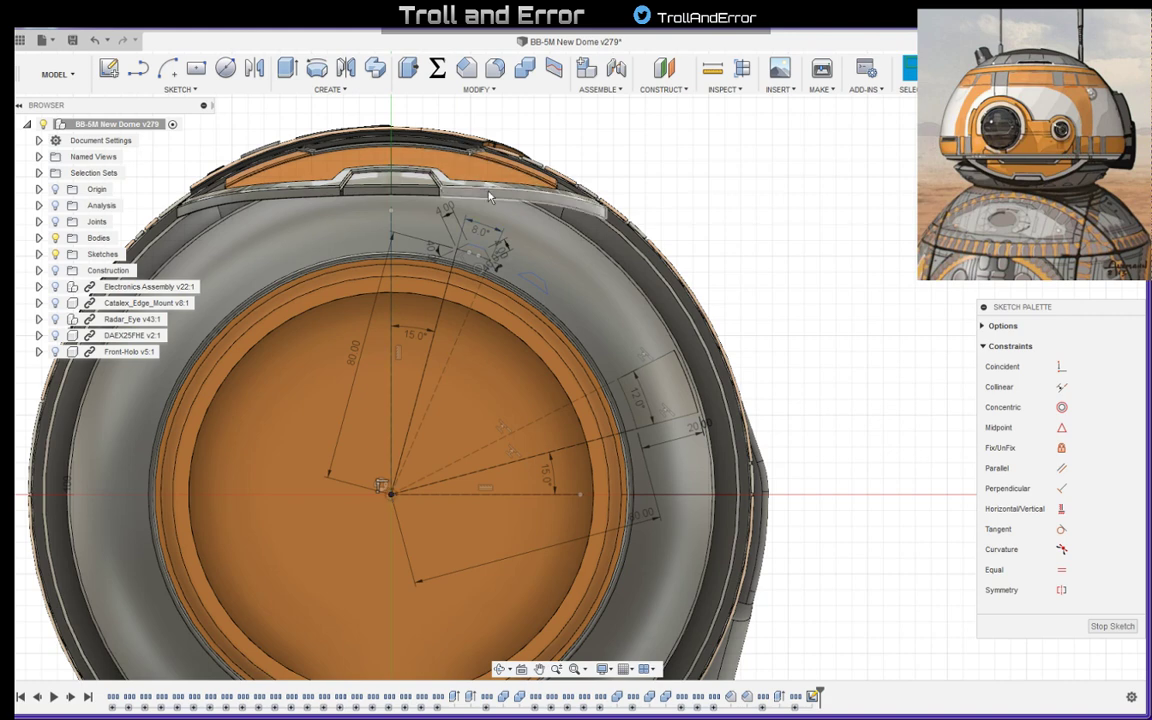
{"action": "double_click", "coordinate": [422, 338]}
{"action": "type", "text": "20"}
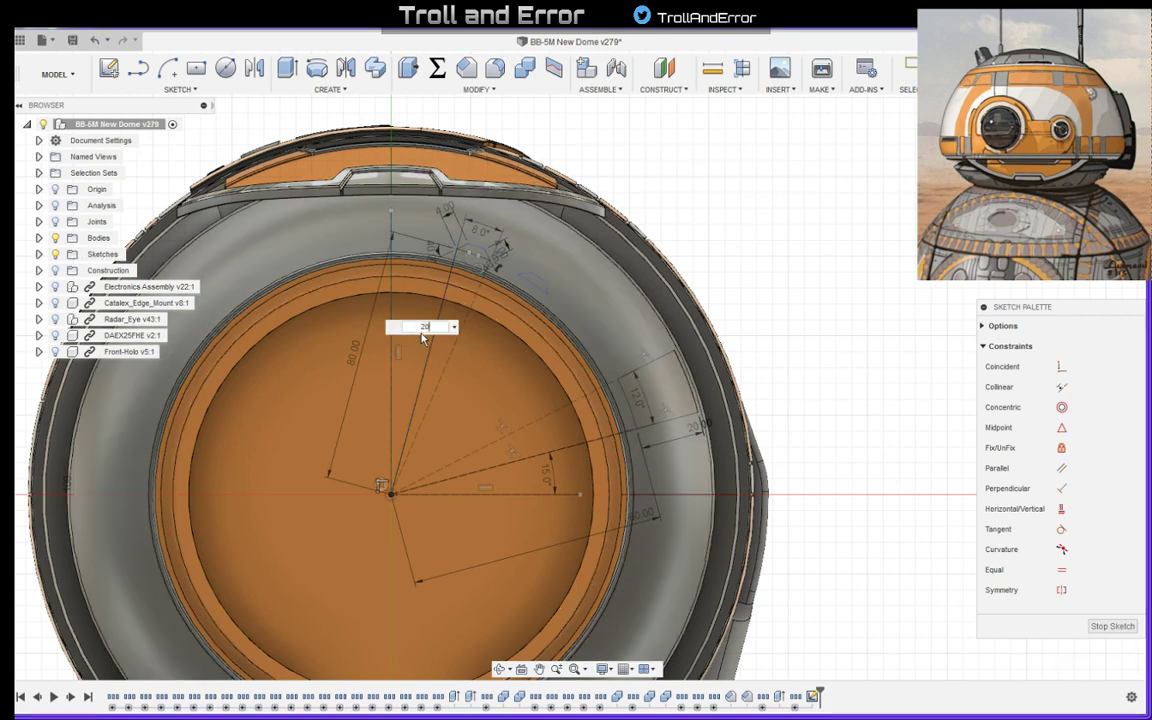
{"action": "key", "text": "Return"}
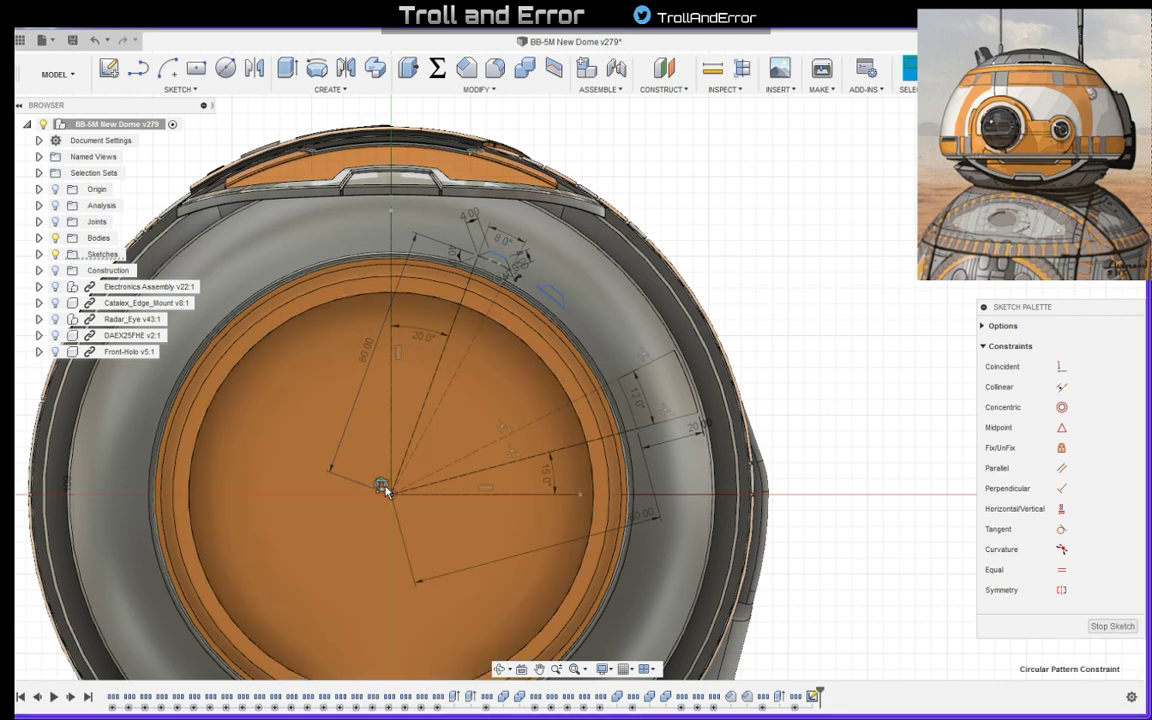
- Edit the small panel outline's circular pattern to a total angle of 20 degrees with a quantity of 2
{"action": "double_click", "coordinate": [384, 488]}
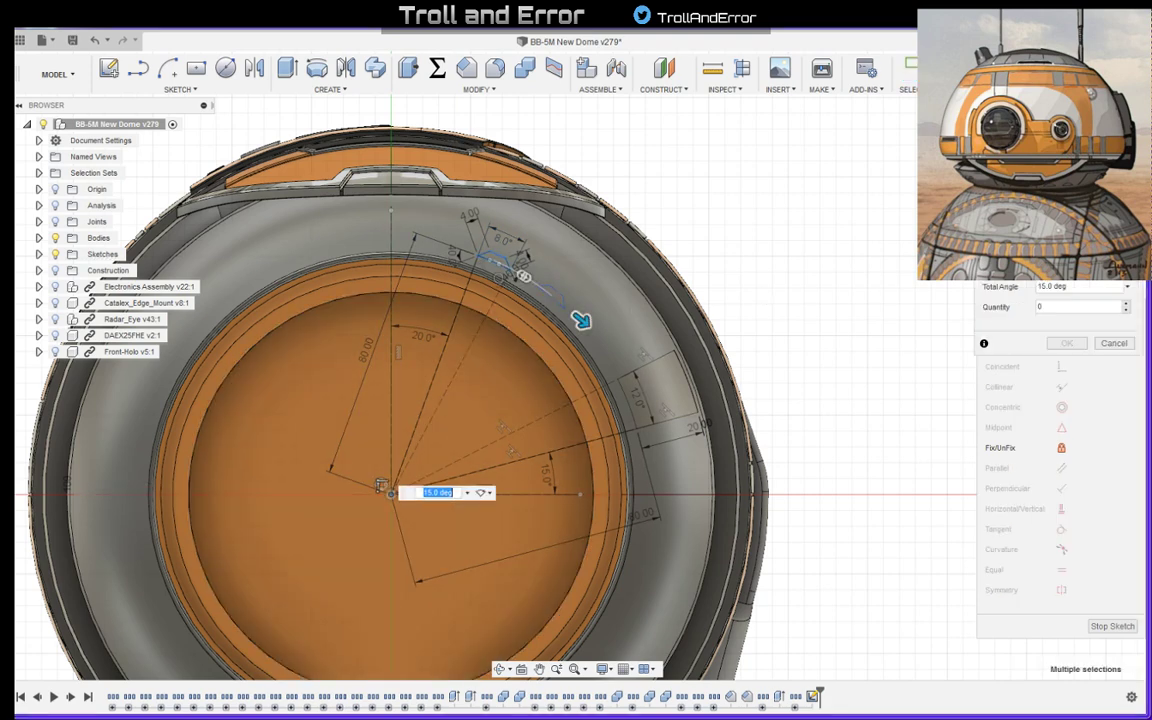
{"action": "type", "text": "20"}
{"action": "key", "text": "Return"}
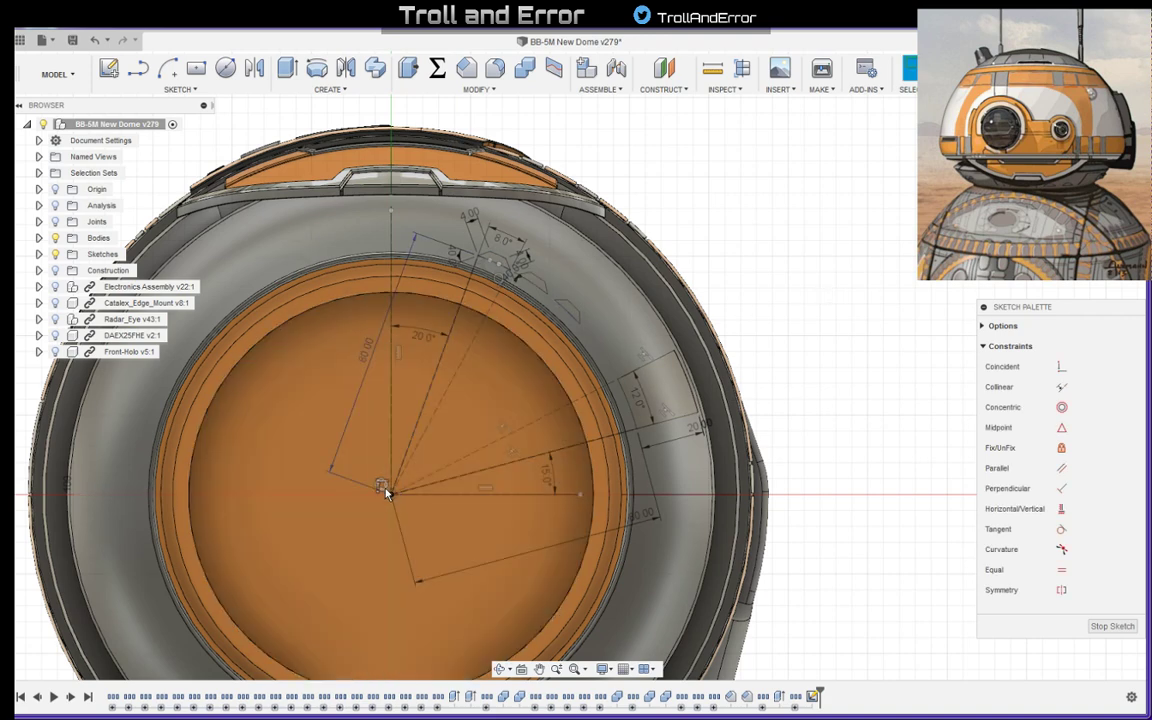
{"action": "double_click", "coordinate": [386, 489]}
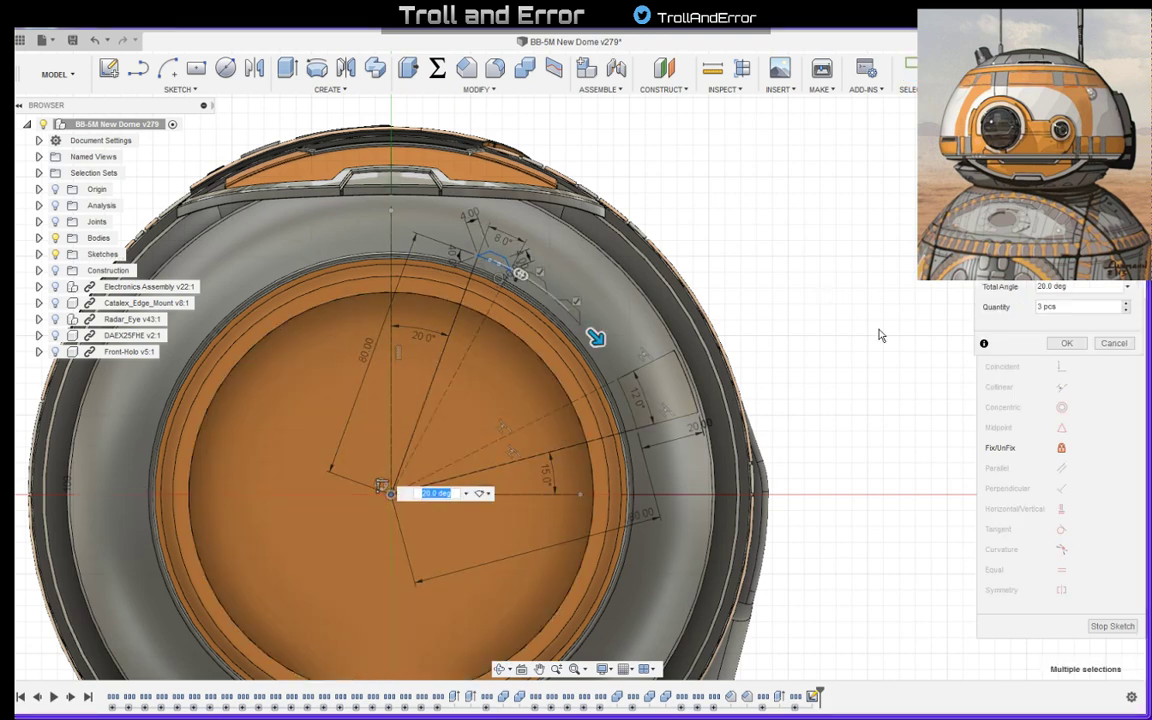
{"action": "left_click", "coordinate": [1121, 307]}
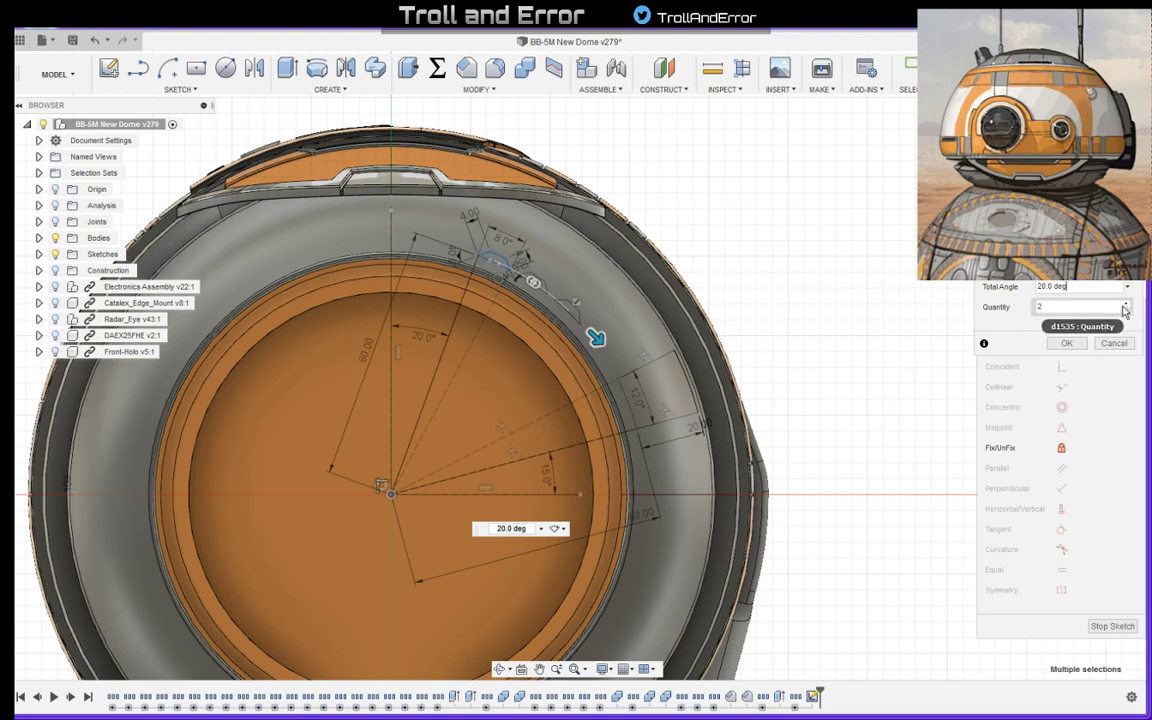
{"action": "key", "text": "Return"}
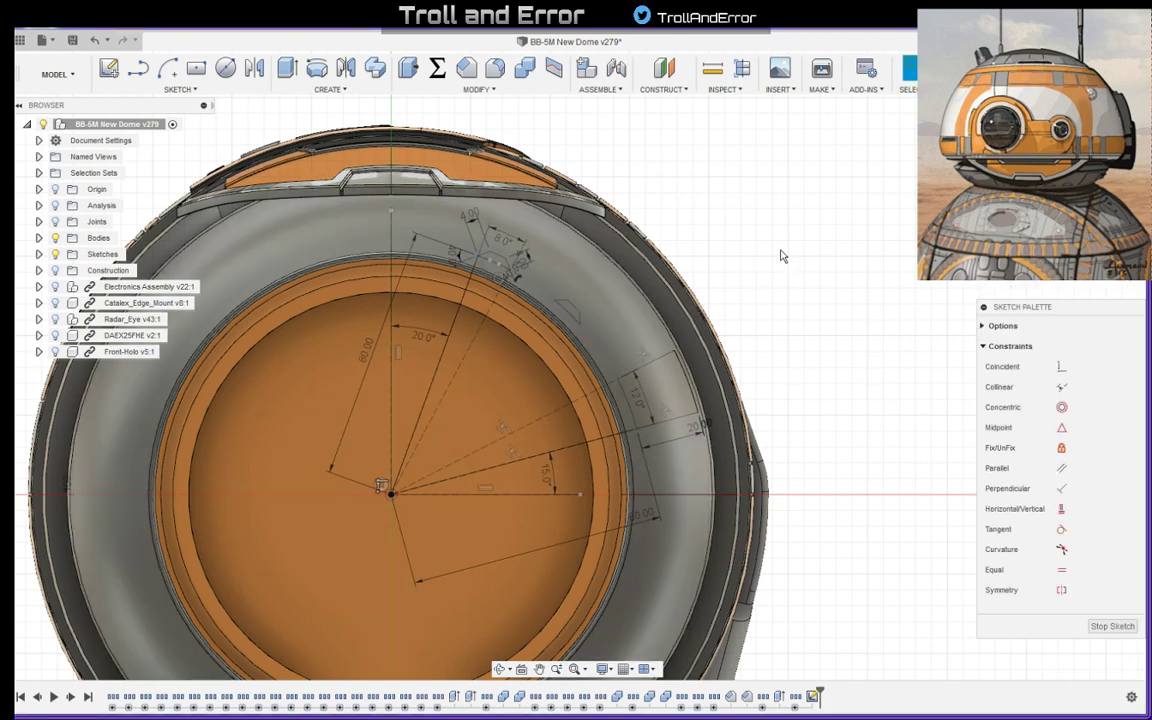
{"action": "scroll", "coordinate": [778, 252], "scroll_direction": "down", "scroll_amount": 4}
{"action": "scroll", "coordinate": [566, 215], "scroll_direction": "up", "scroll_amount": 7}
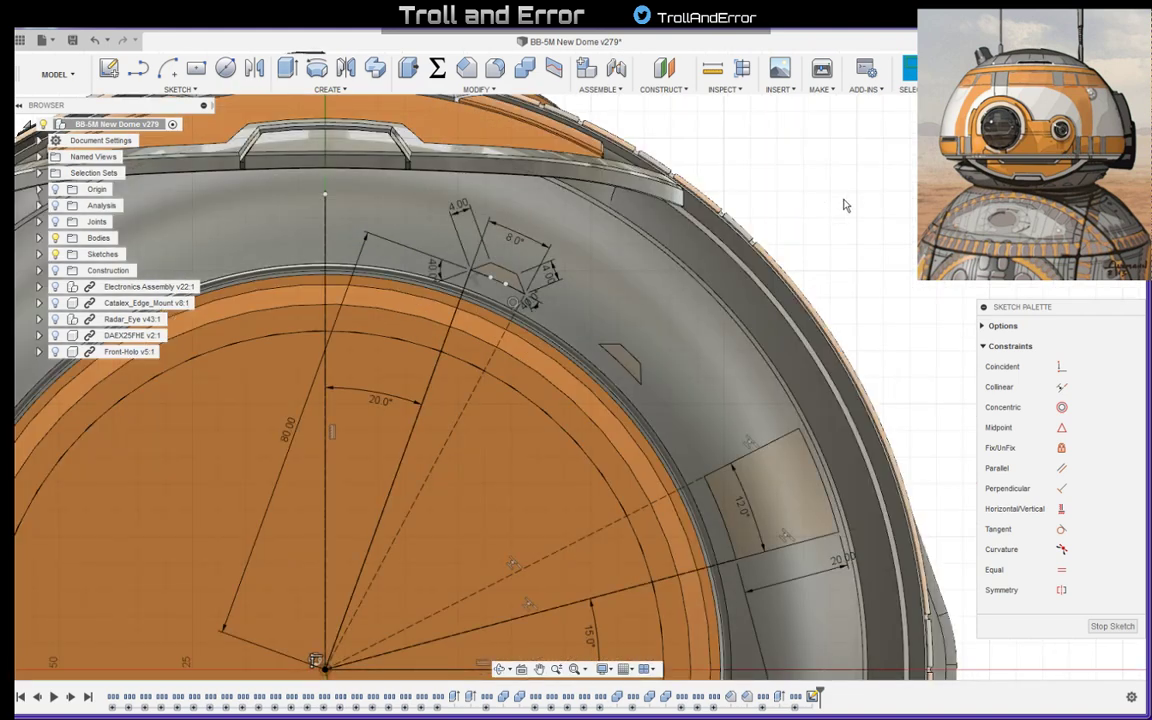
{"action": "scroll", "coordinate": [855, 197], "scroll_direction": "down", "scroll_amount": 3}
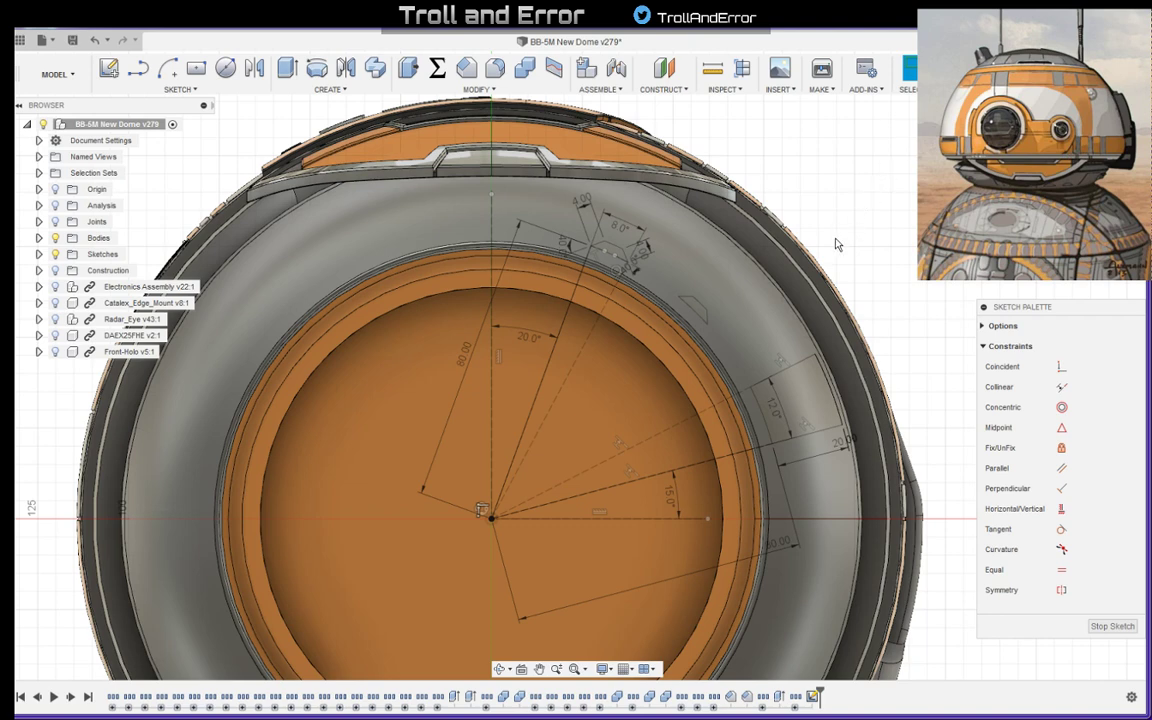
- Draw an 80 mm construction line from the origin onto the grey ring, about 15 degrees left of the vertical axis
{"action": "key", "text": "l"}
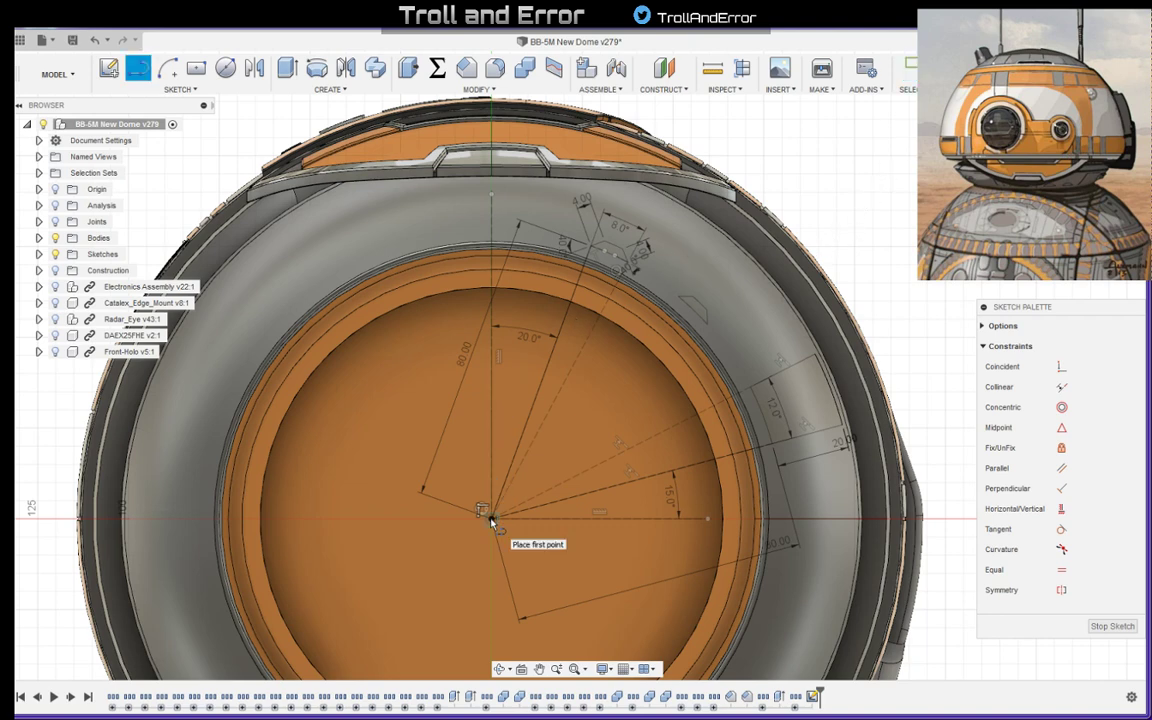
{"action": "left_click", "coordinate": [491, 518]}
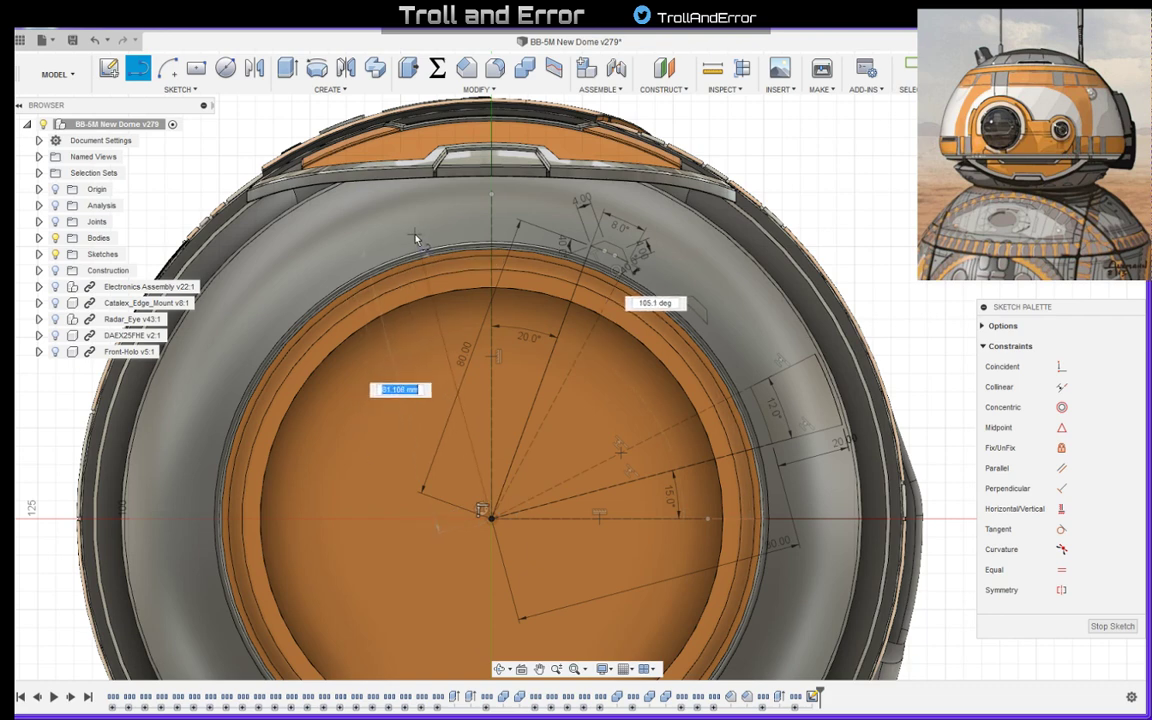
{"action": "type", "text": "80"}
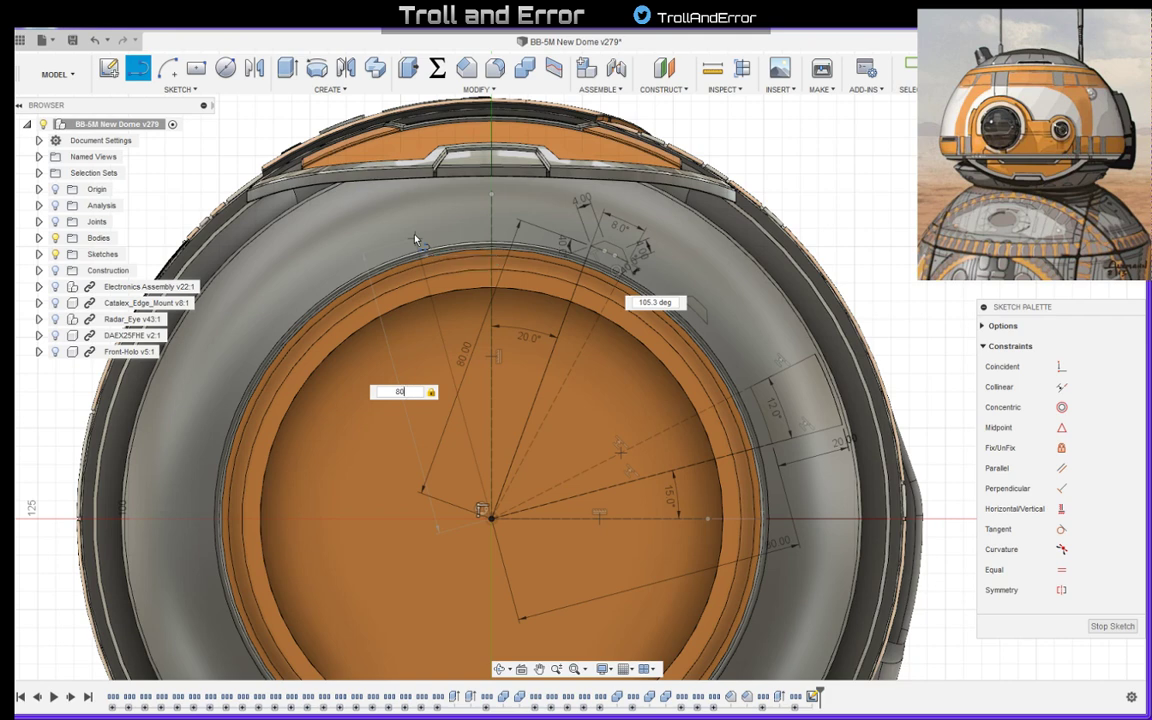
{"action": "key", "text": "Return"}
{"action": "key", "text": "Escape"}
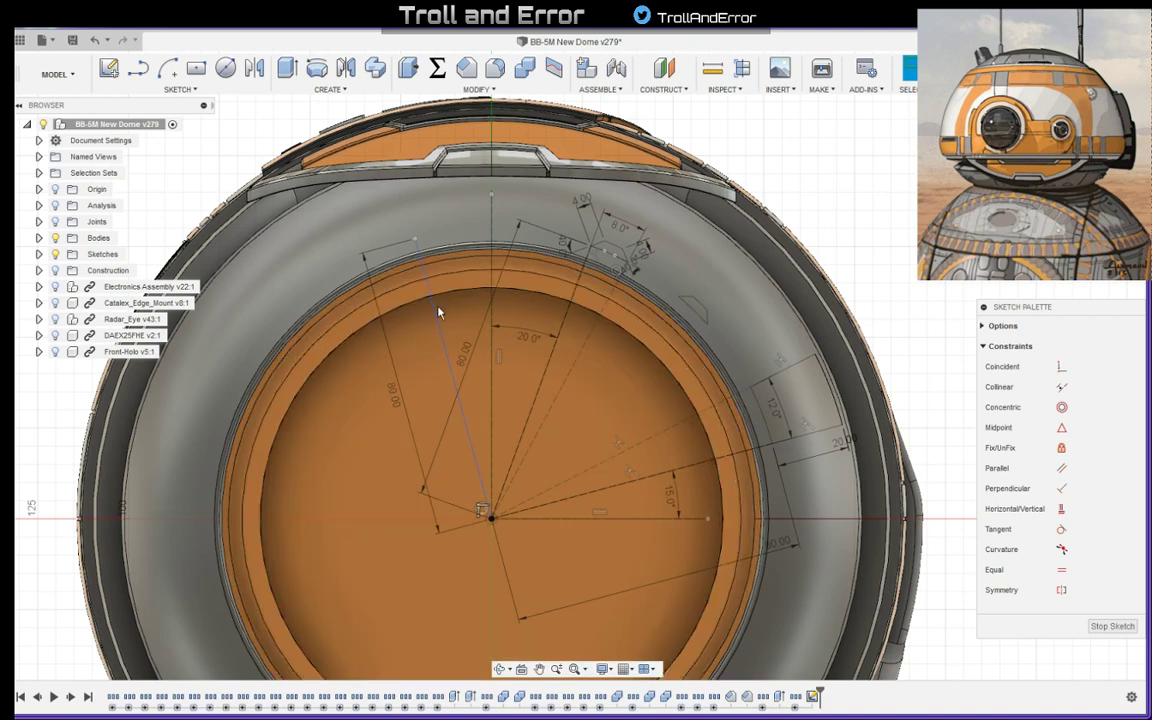
{"action": "left_click", "coordinate": [436, 318]}
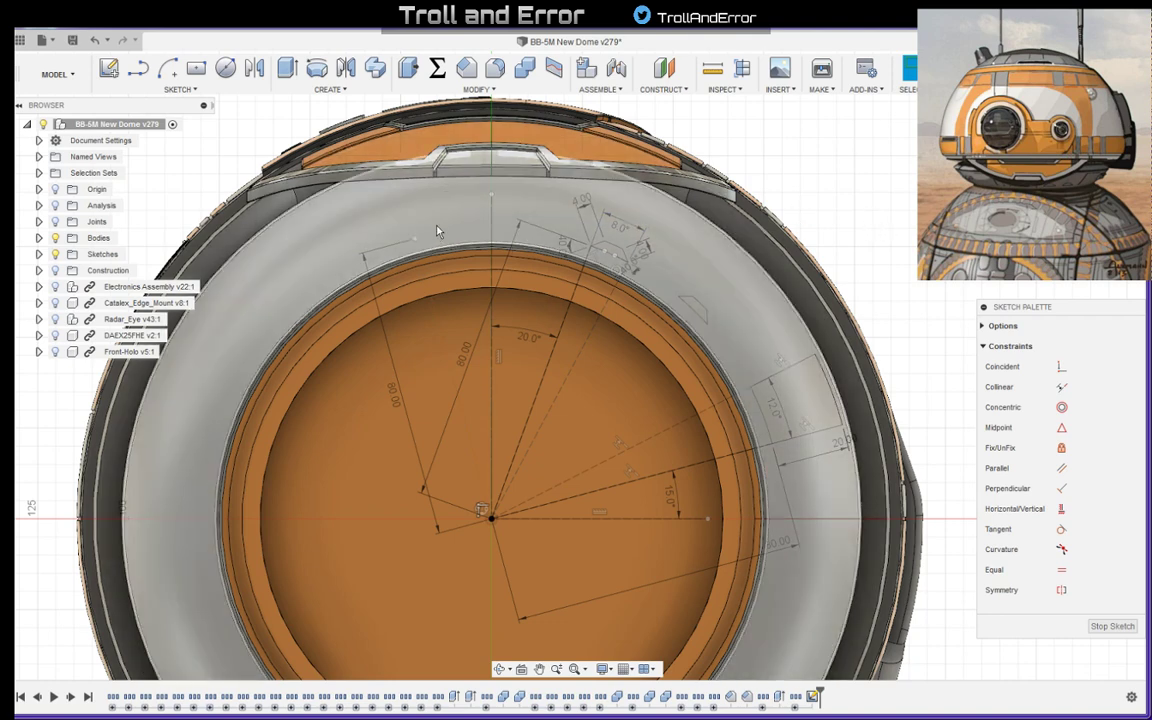
- Draw a line about 13 mm long outward across the grey ring from the new 80 mm line's outer end
{"action": "key", "text": "l"}
{"action": "left_click", "coordinate": [417, 239]}
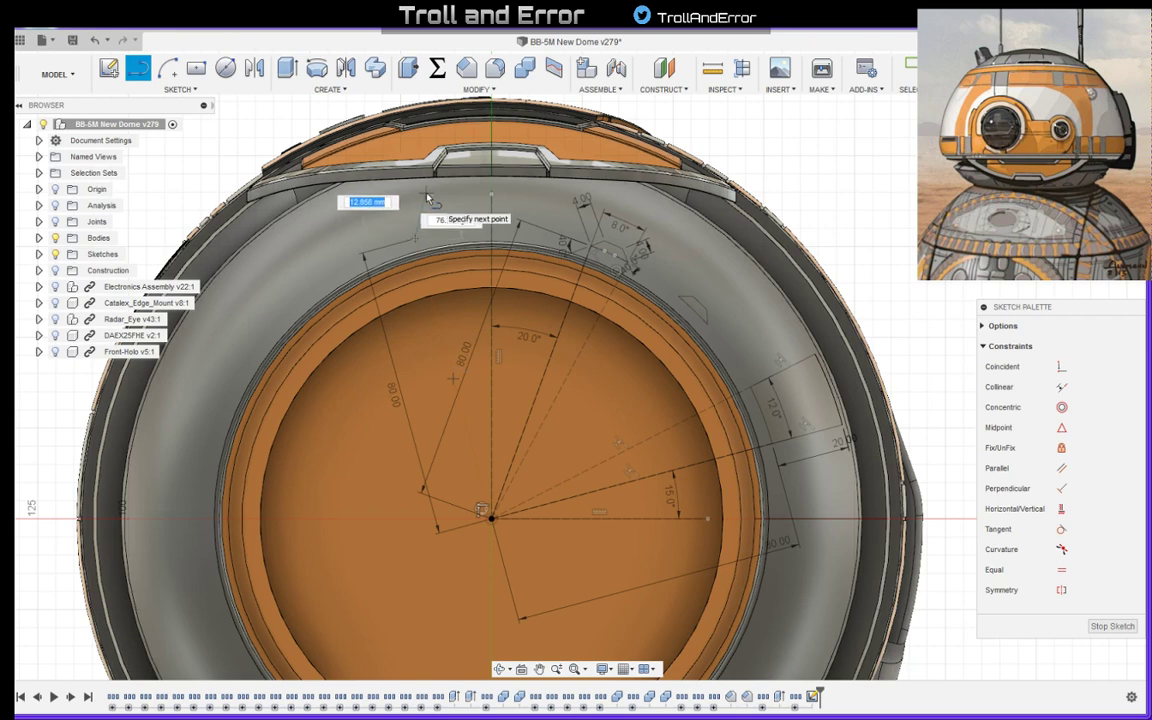
{"action": "left_click", "coordinate": [425, 195]}
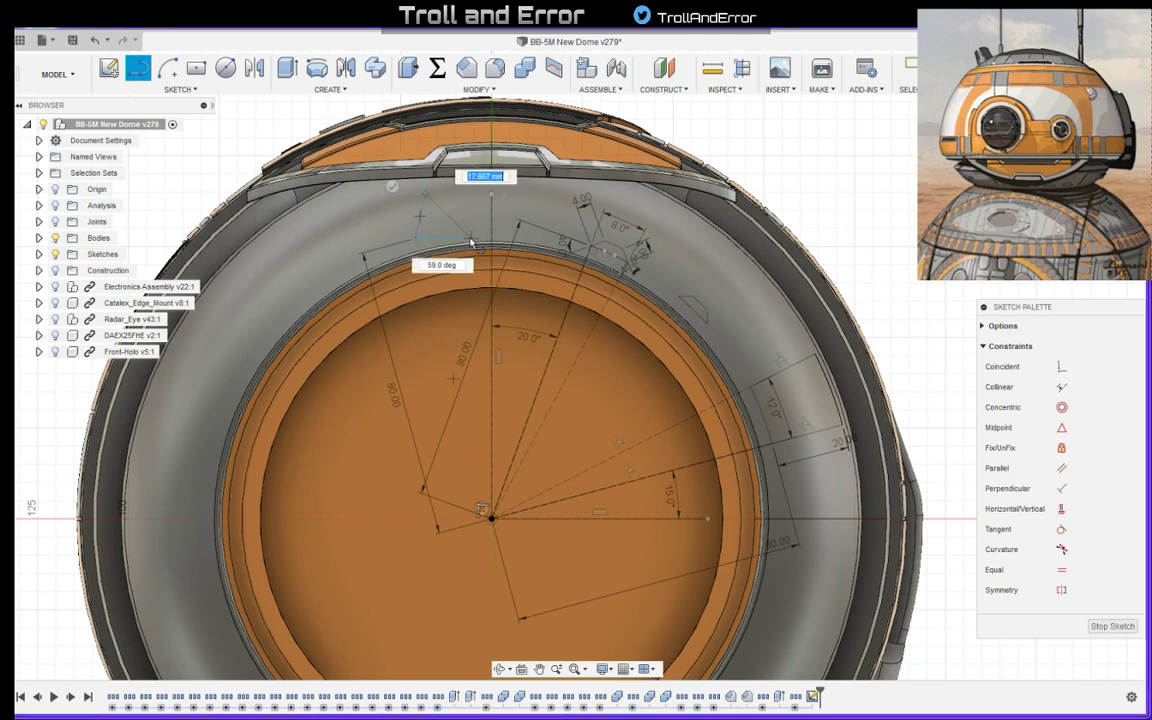
{"action": "key", "text": "Escape"}
- Make the short line collinear with the new 80 mm construction line and stretch its free end slightly outward
{"action": "left_click", "coordinate": [423, 213]}
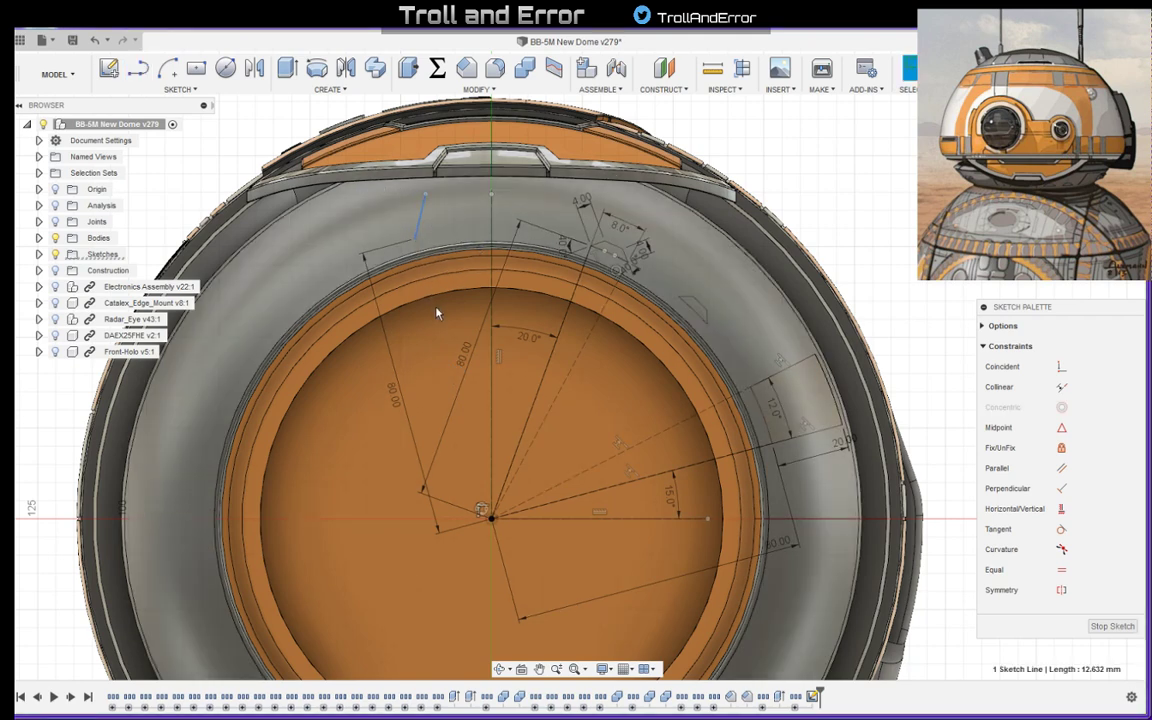
{"action": "left_click", "coordinate": [434, 306], "text": "shift"}
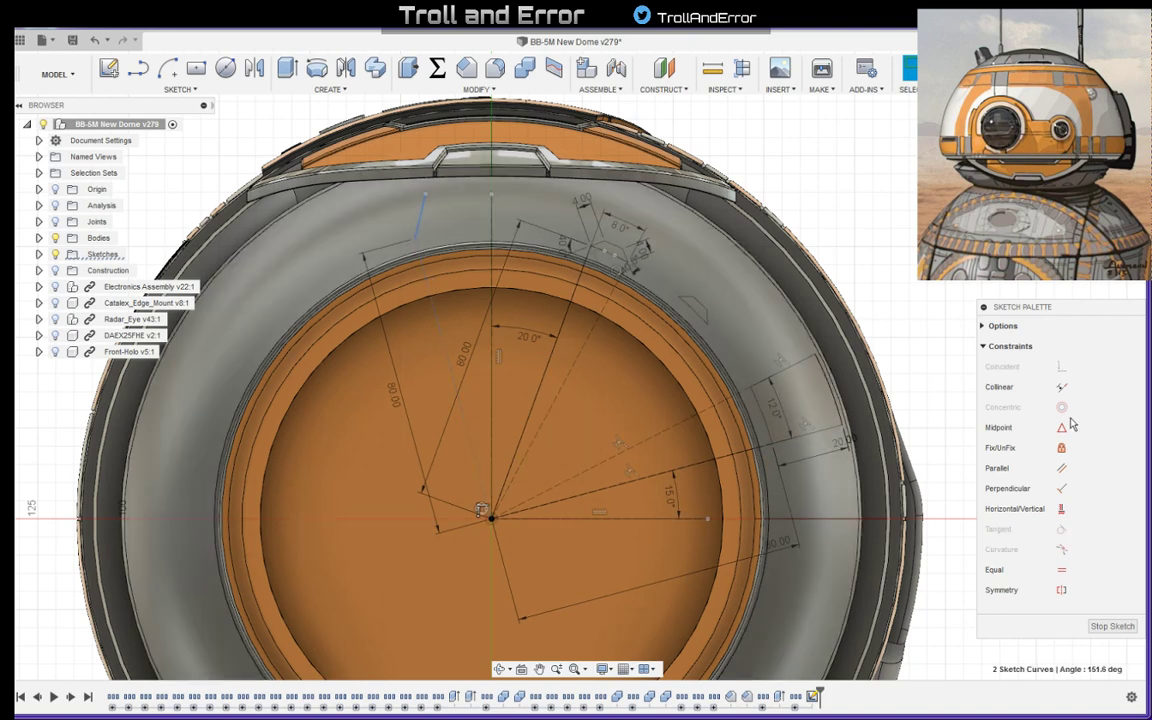
{"action": "left_click", "coordinate": [1061, 389]}
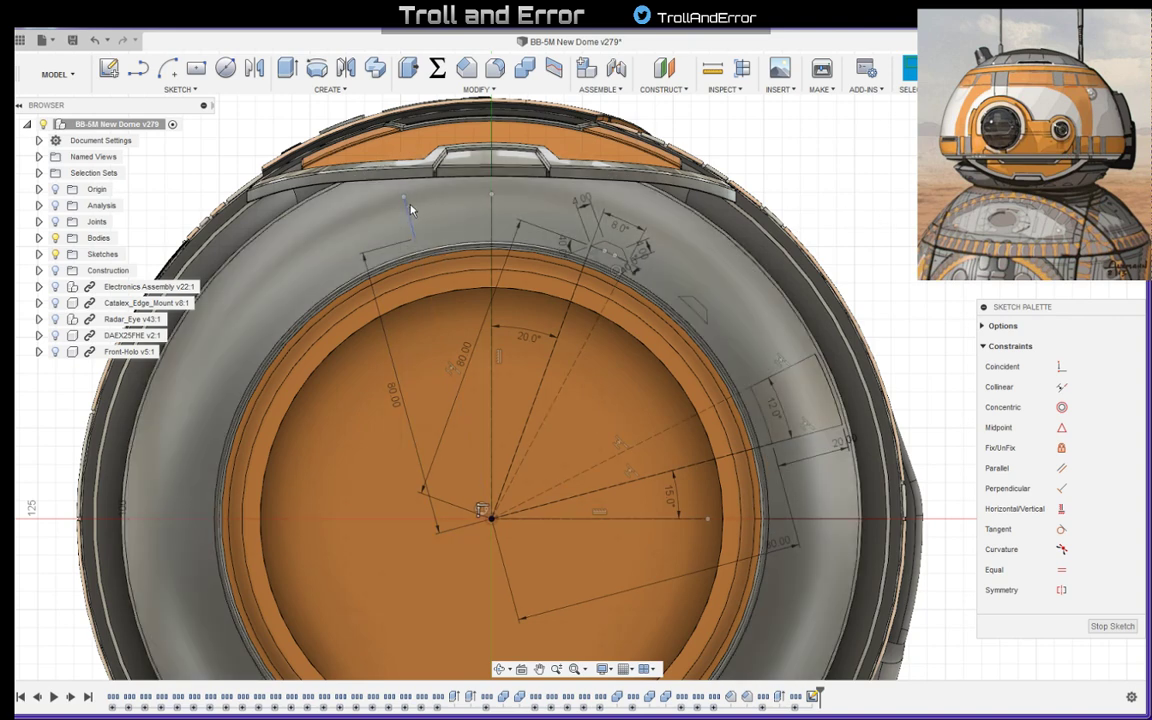
{"action": "left_click_drag", "start_coordinate": [404, 200], "coordinate": [402, 191]}
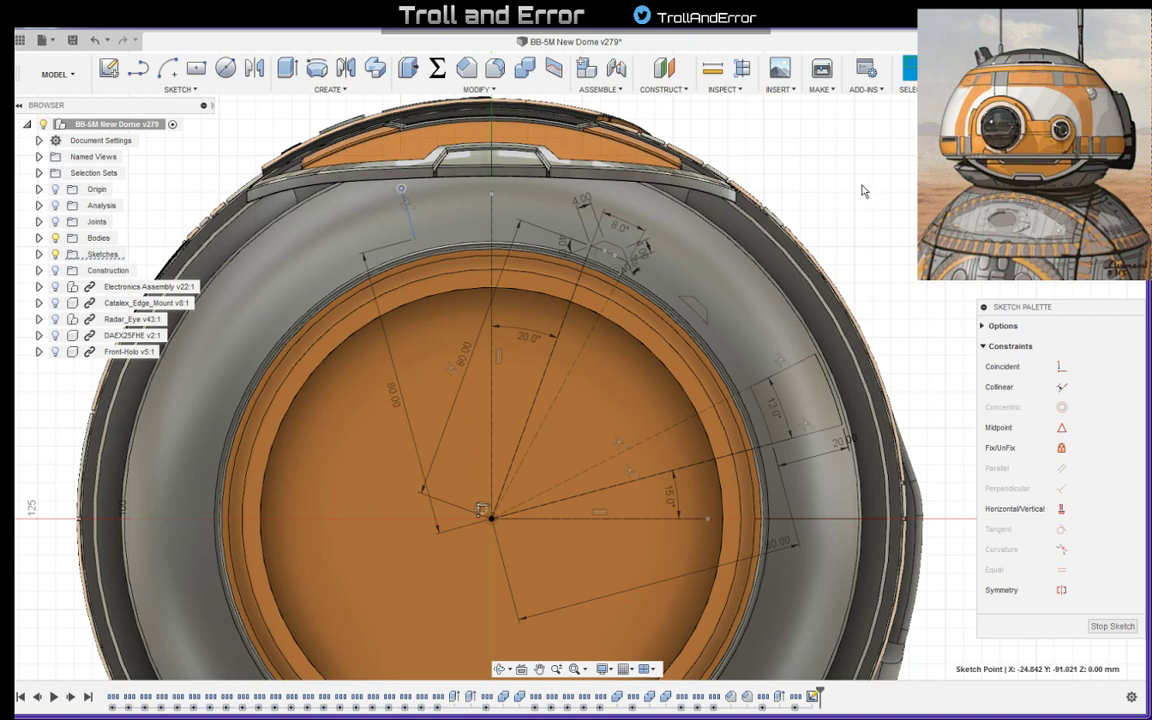
{"action": "left_click", "coordinate": [796, 175]}
- Draw a 5-degree arc centred on the origin, running left from the short line's inner end on the grey ring
{"action": "left_click", "coordinate": [167, 67]}
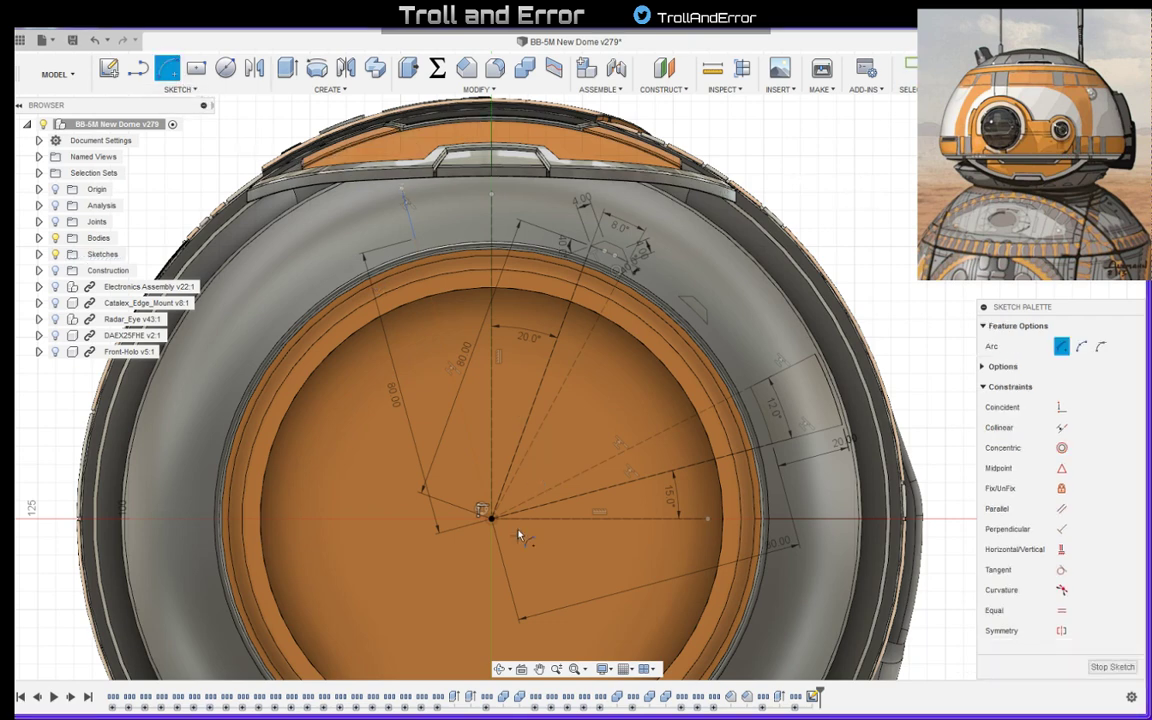
{"action": "left_click", "coordinate": [490, 518]}
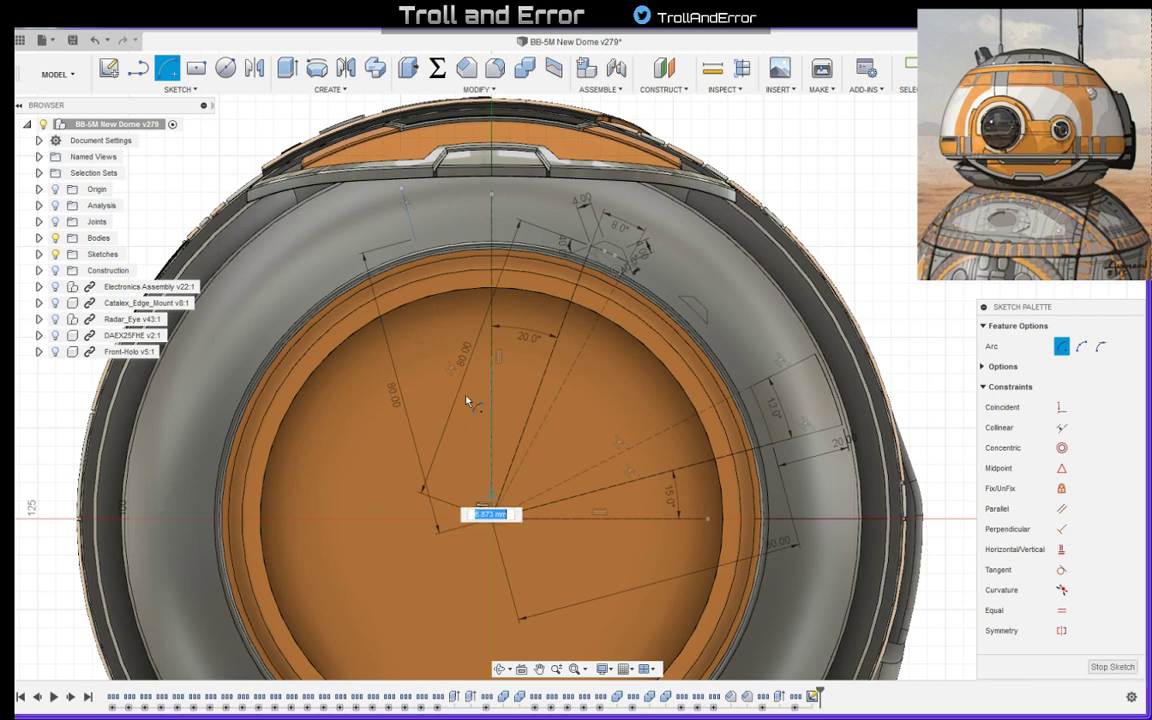
{"action": "left_click", "coordinate": [416, 240]}
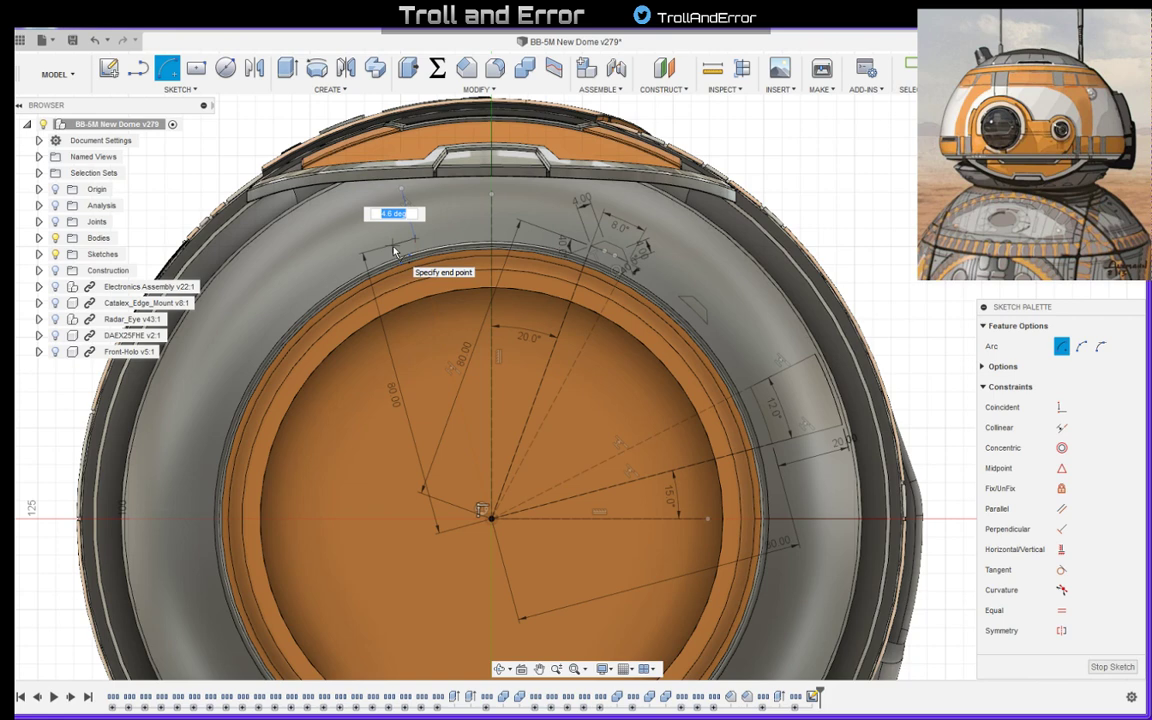
{"action": "type", "text": "5"}
{"action": "key", "text": "Return"}
{"action": "key", "text": "Escape"}
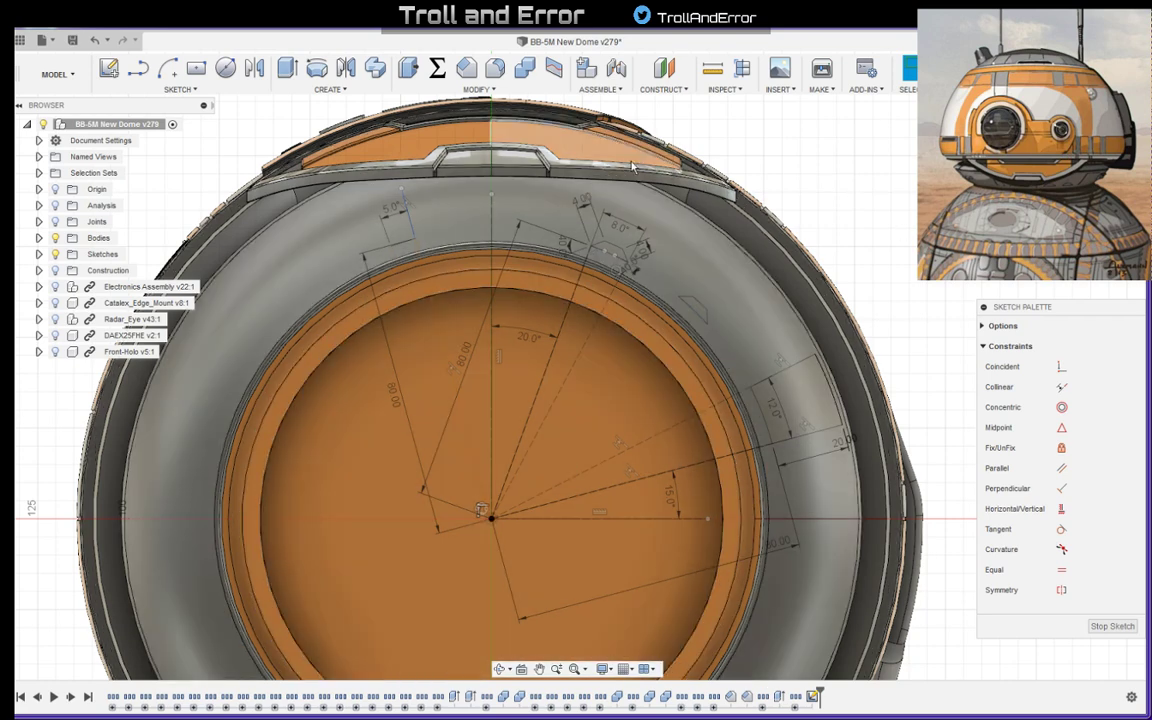
- Draw a second 5-degree arc centred on the origin, running left from the short line's outer end
{"action": "left_click", "coordinate": [167, 67]}
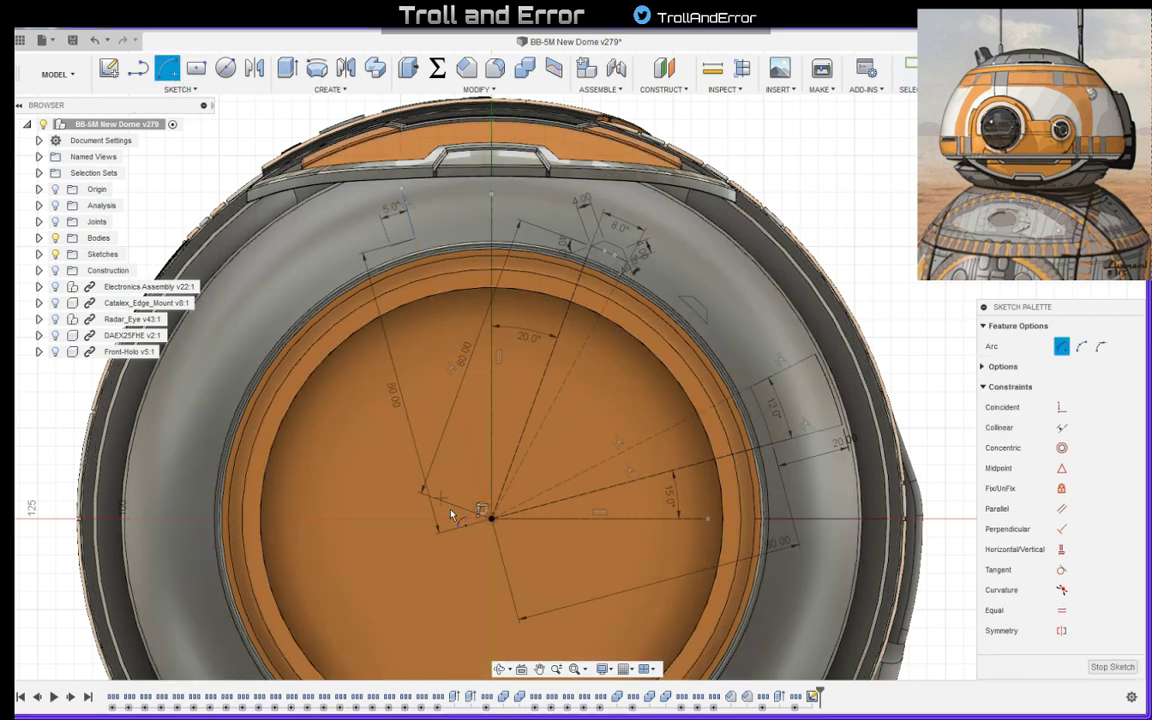
{"action": "left_click", "coordinate": [492, 517]}
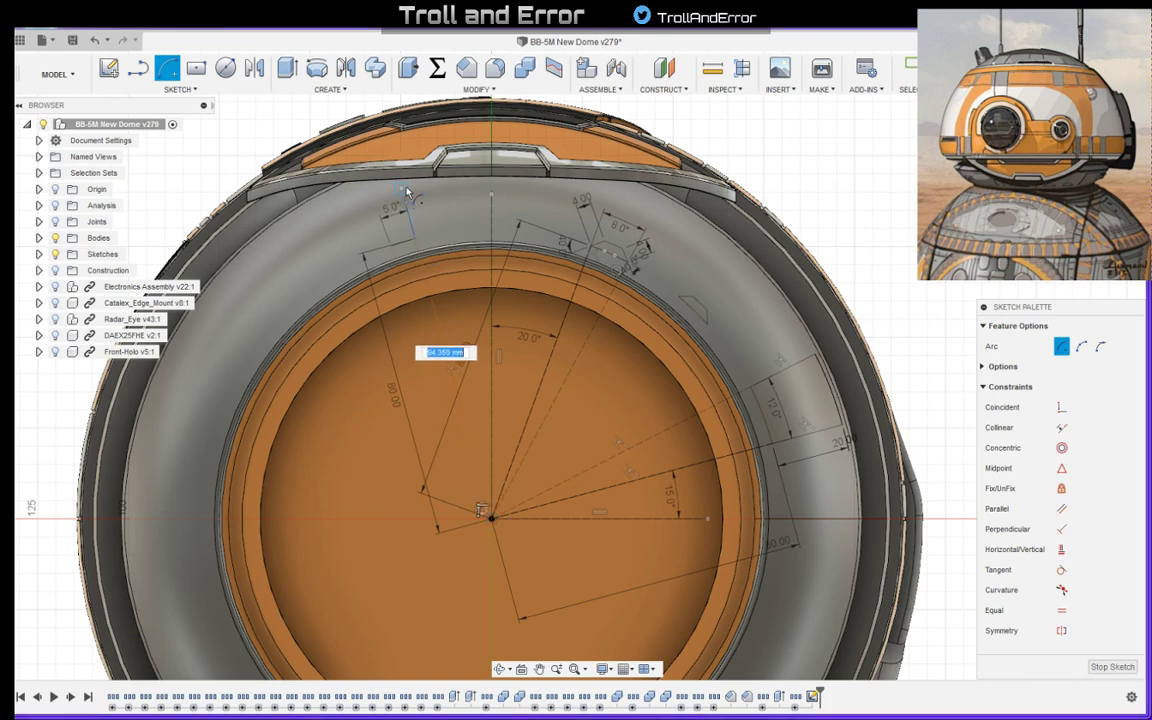
{"action": "left_click", "coordinate": [371, 180]}
{"action": "type", "text": "5"}
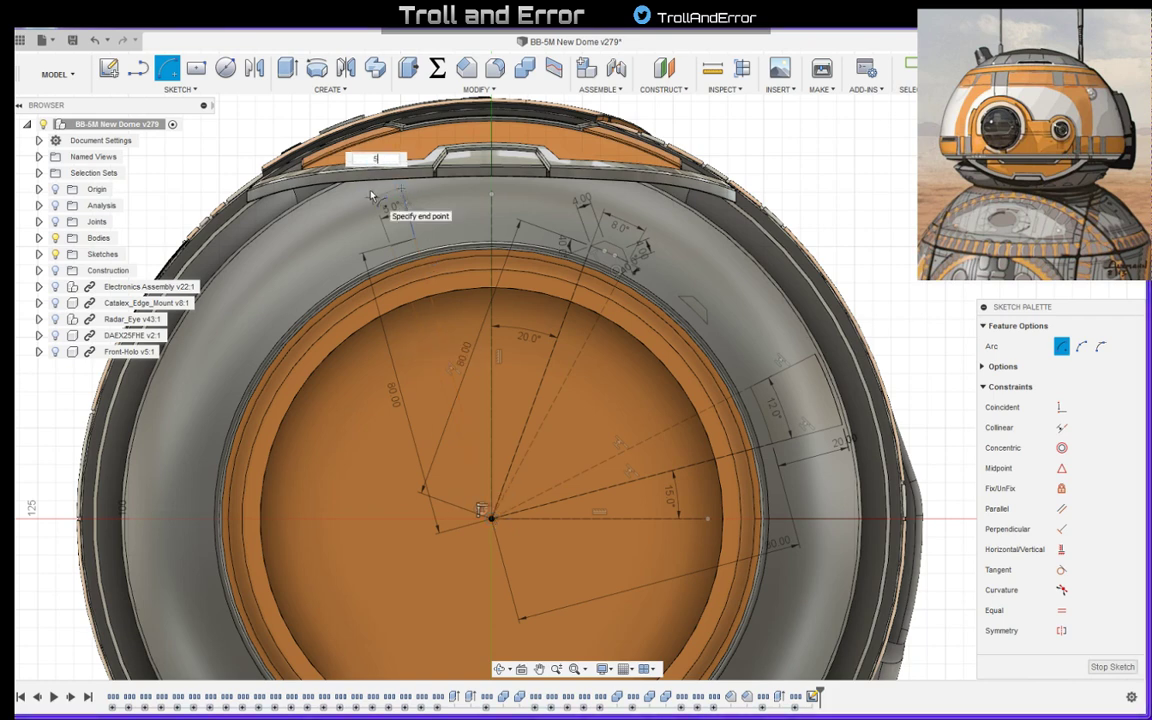
{"action": "key", "text": "Return"}
{"action": "key", "text": "Escape"}
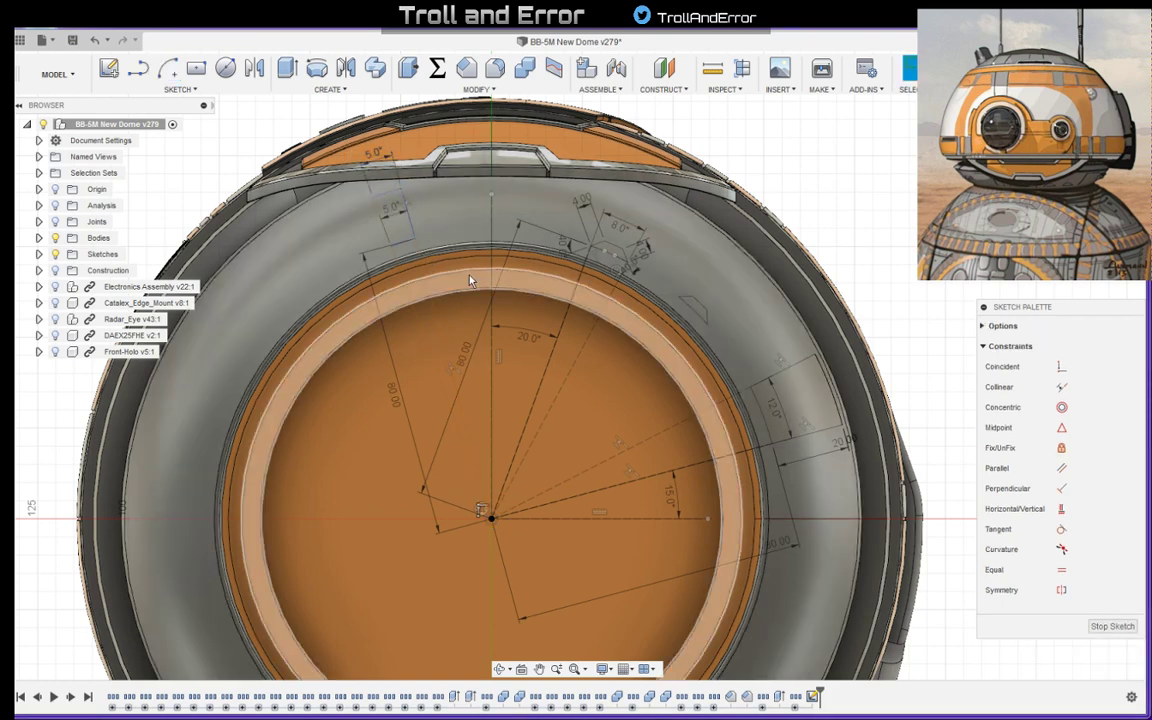
- Close the new panel outline with a straight line about 14 mm long joining the free ends of the two arcs
{"action": "scroll", "coordinate": [382, 208], "scroll_direction": "up", "scroll_amount": 3}
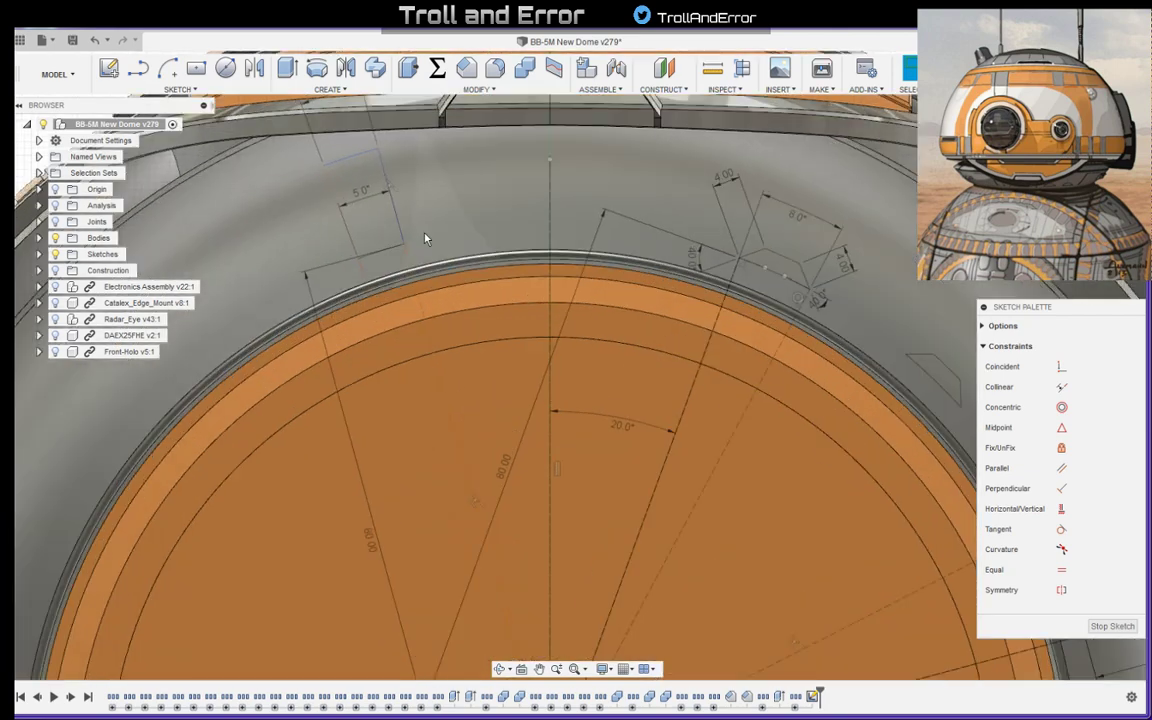
{"action": "scroll", "coordinate": [375, 205], "scroll_direction": "down", "scroll_amount": 2}
{"action": "scroll", "coordinate": [380, 220], "scroll_direction": "down", "scroll_amount": 2}
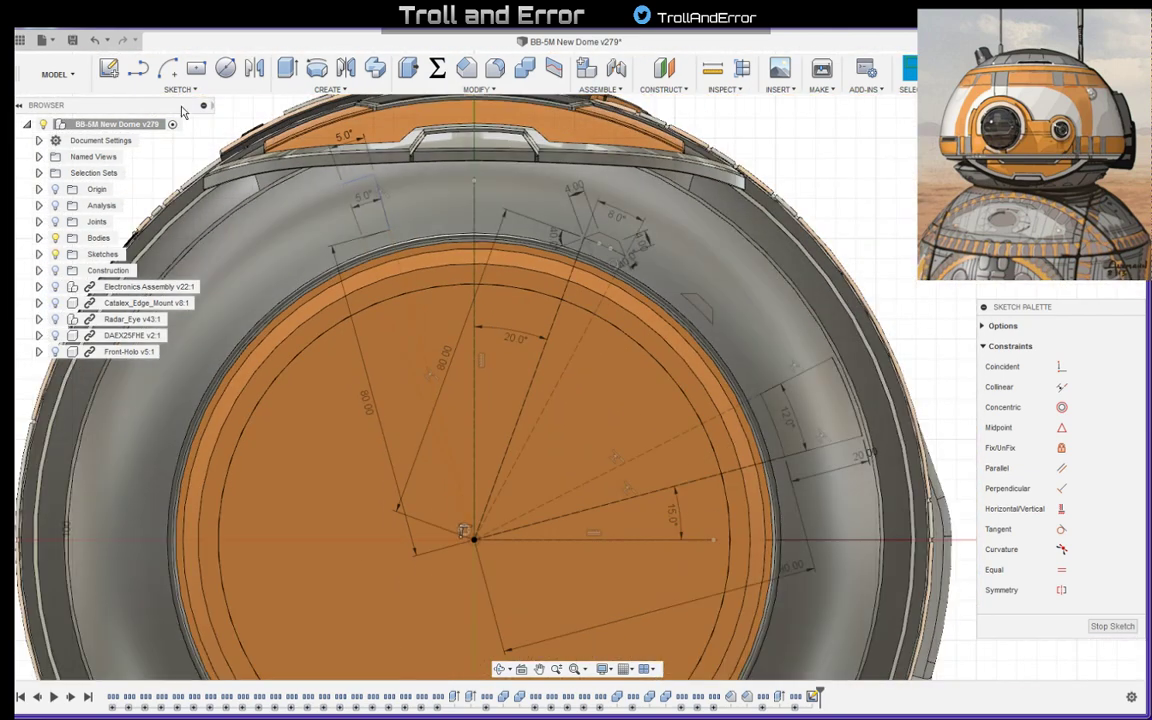
{"action": "left_click", "coordinate": [142, 68]}
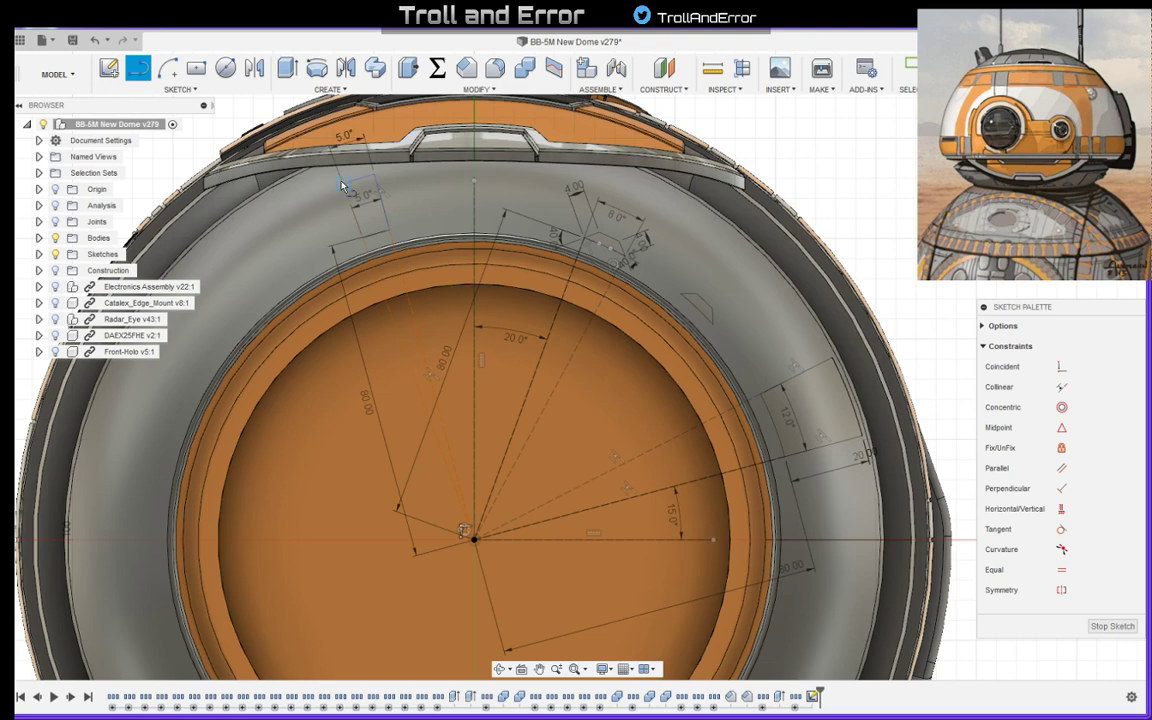
{"action": "left_click", "coordinate": [342, 185]}
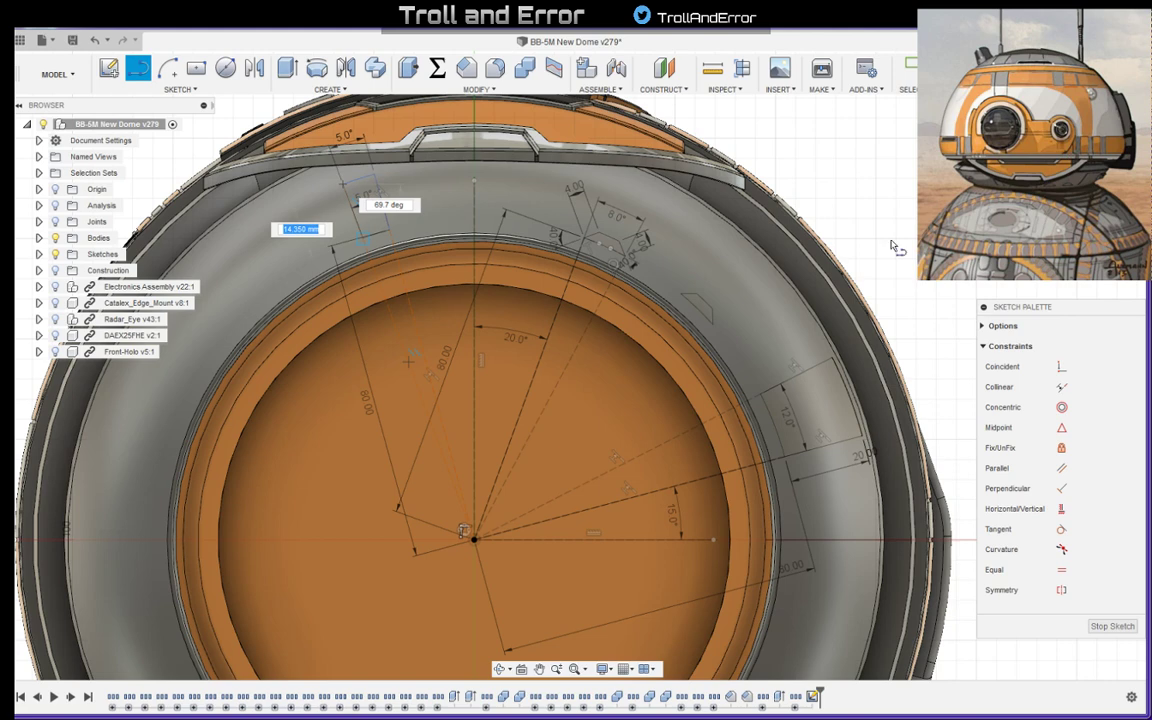
{"action": "left_click", "coordinate": [362, 239]}
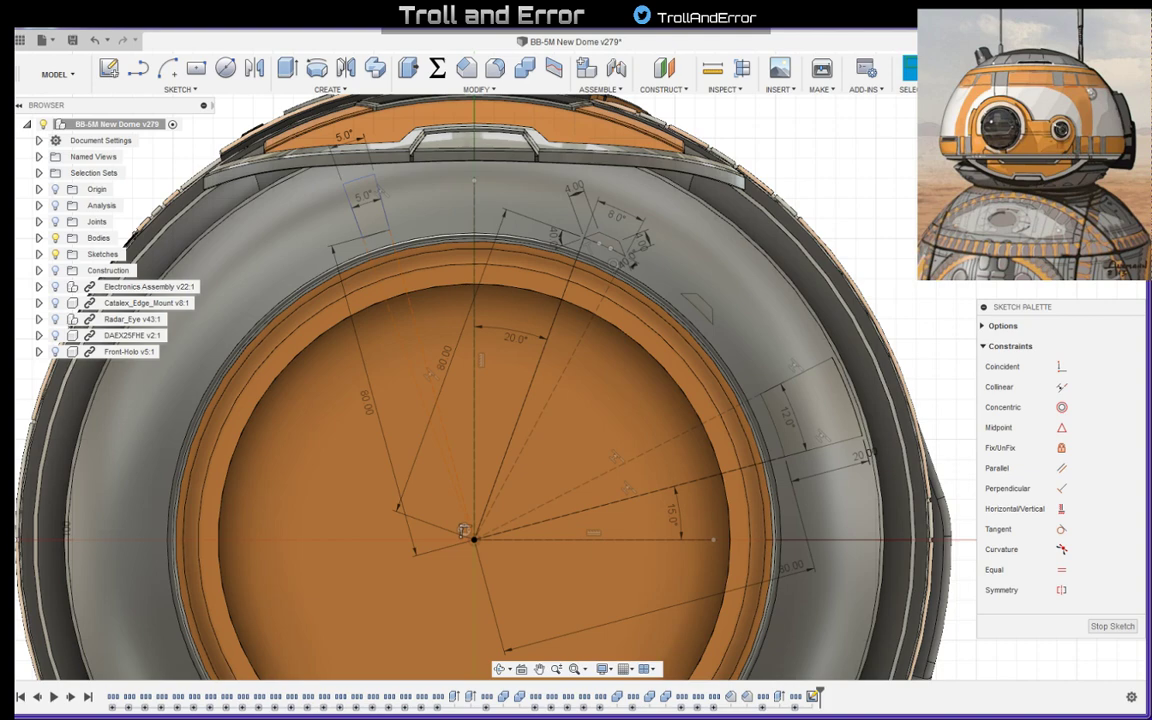
- Reposition the 80 mm dimension of the new outline's construction line to the other side of that line
{"action": "scroll", "coordinate": [931, 211], "scroll_direction": "down", "scroll_amount": 5}
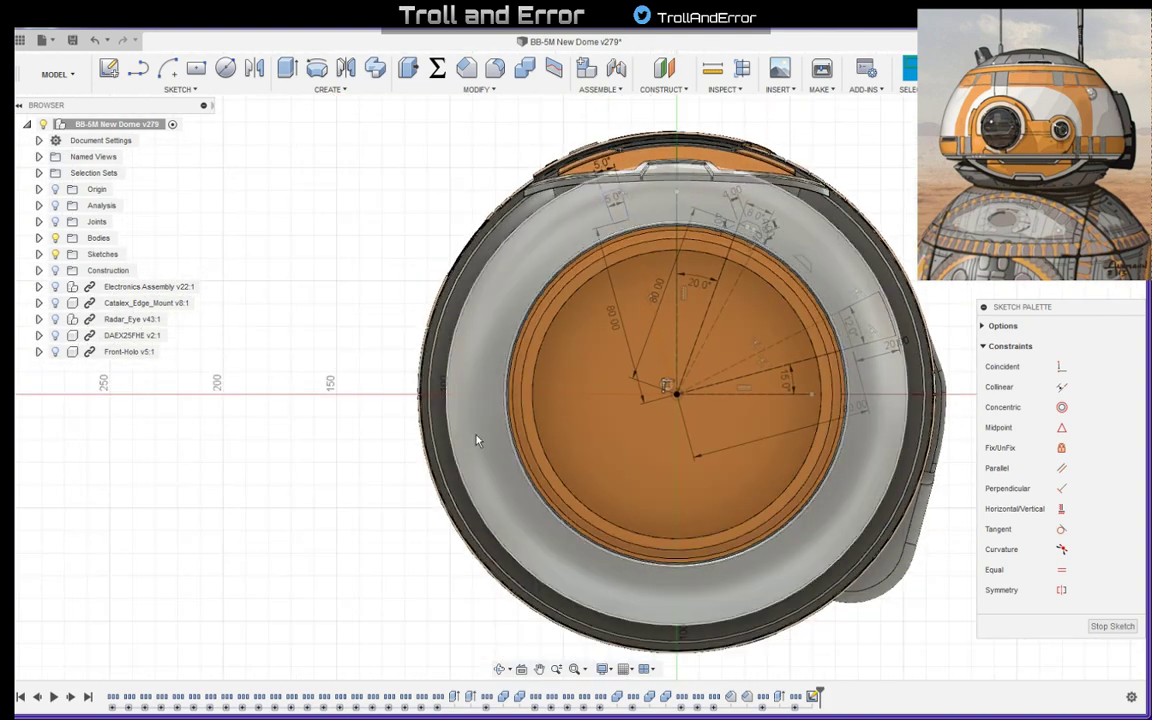
{"action": "scroll", "coordinate": [818, 182], "scroll_direction": "up", "scroll_amount": 3}
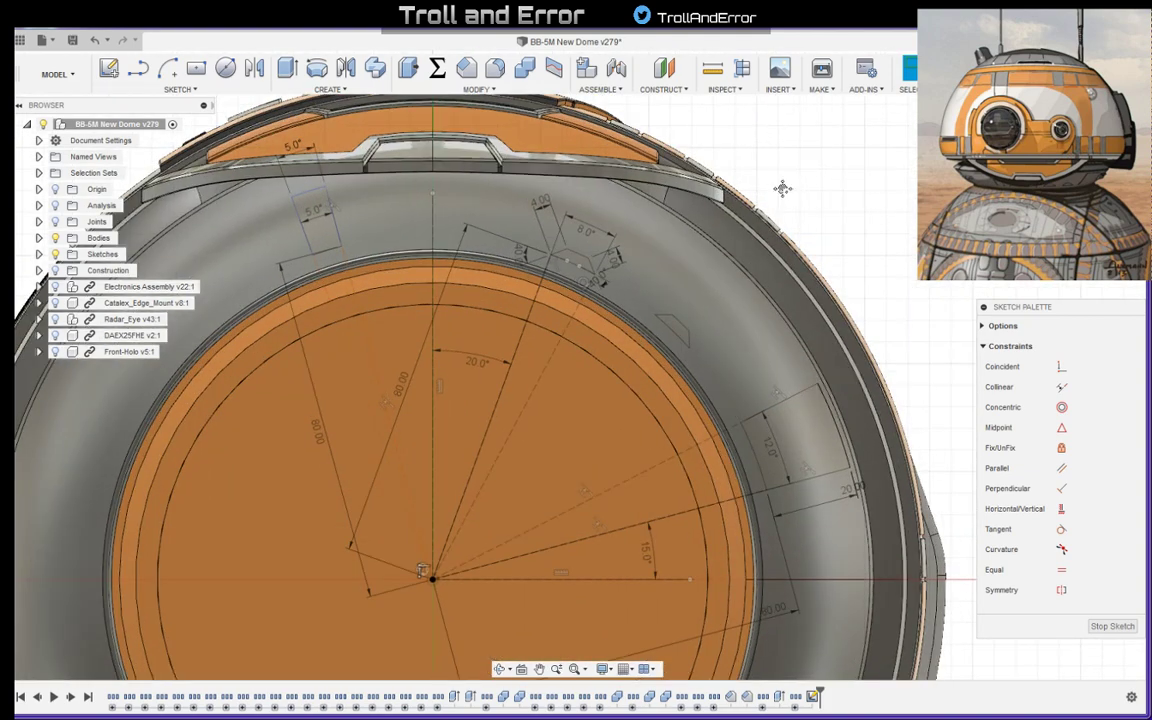
{"action": "scroll", "coordinate": [340, 285], "scroll_direction": "up", "scroll_amount": 4}
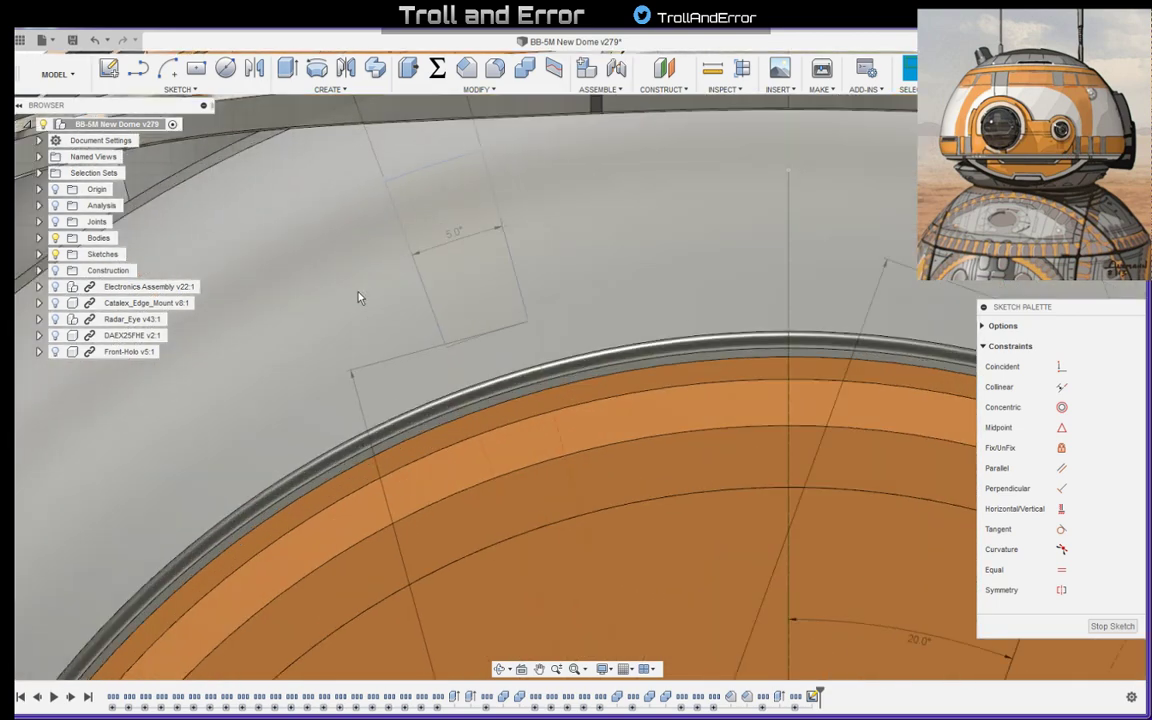
{"action": "scroll", "coordinate": [430, 417], "scroll_direction": "down", "scroll_amount": 5}
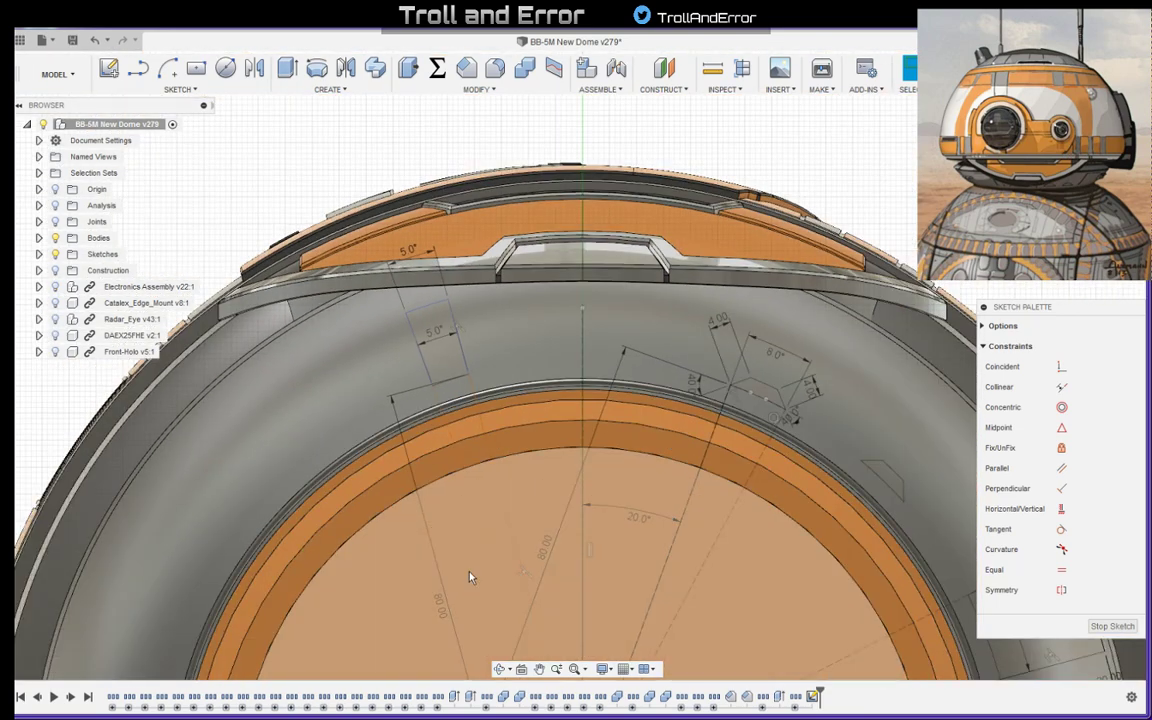
{"action": "mouse_move", "coordinate": [440, 600]}
{"action": "left_mouse_down"}
{"action": "mouse_move", "coordinate": [443, 609]}
{"action": "mouse_move", "coordinate": [541, 560]}
{"action": "left_mouse_up"}
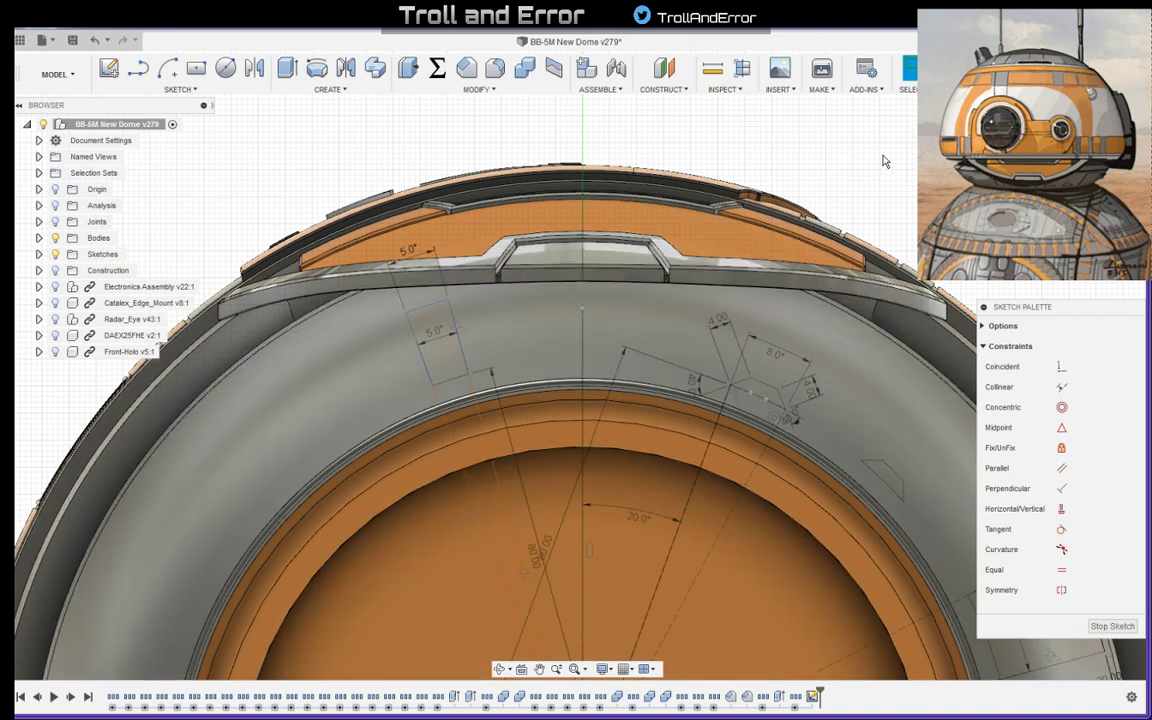
- Set the angle between the horizontal axis line and the large panel outline's lower construction line to 20 degrees
{"action": "scroll", "coordinate": [855, 152], "scroll_direction": "down", "scroll_amount": 3}
{"action": "middle_click_drag", "start_coordinate": [966, 160], "coordinate": [812, 134]}
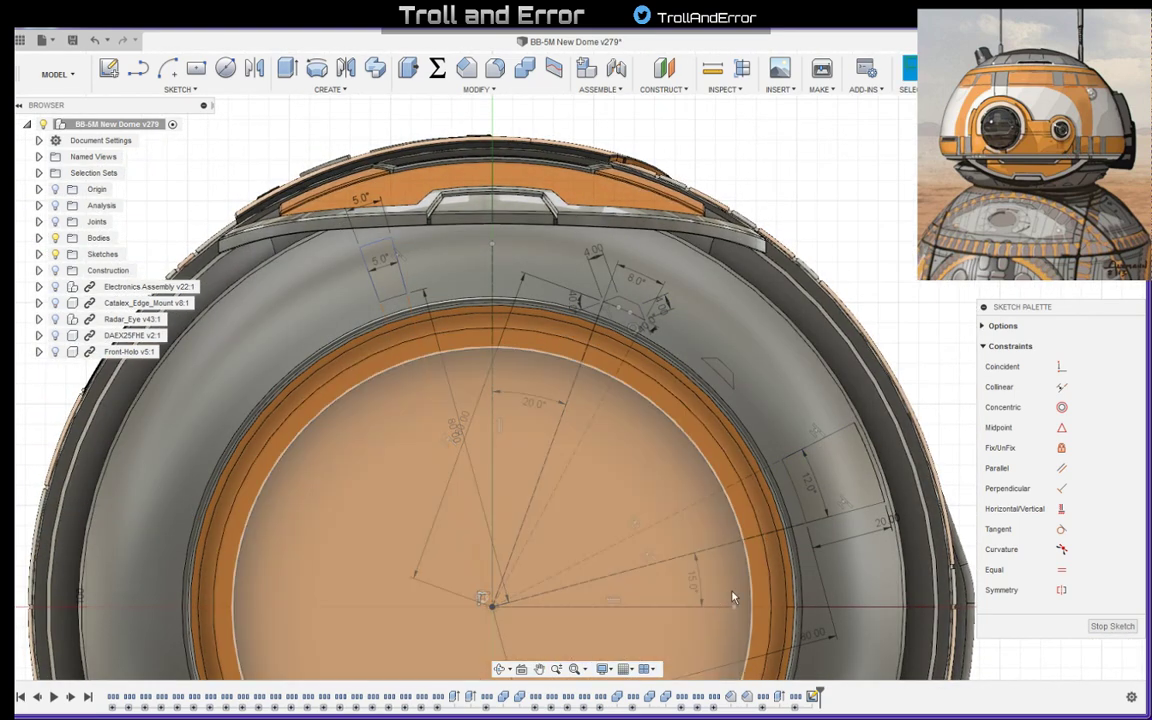
{"action": "double_click", "coordinate": [692, 590]}
{"action": "type", "text": "20"}
{"action": "key", "text": "Return"}
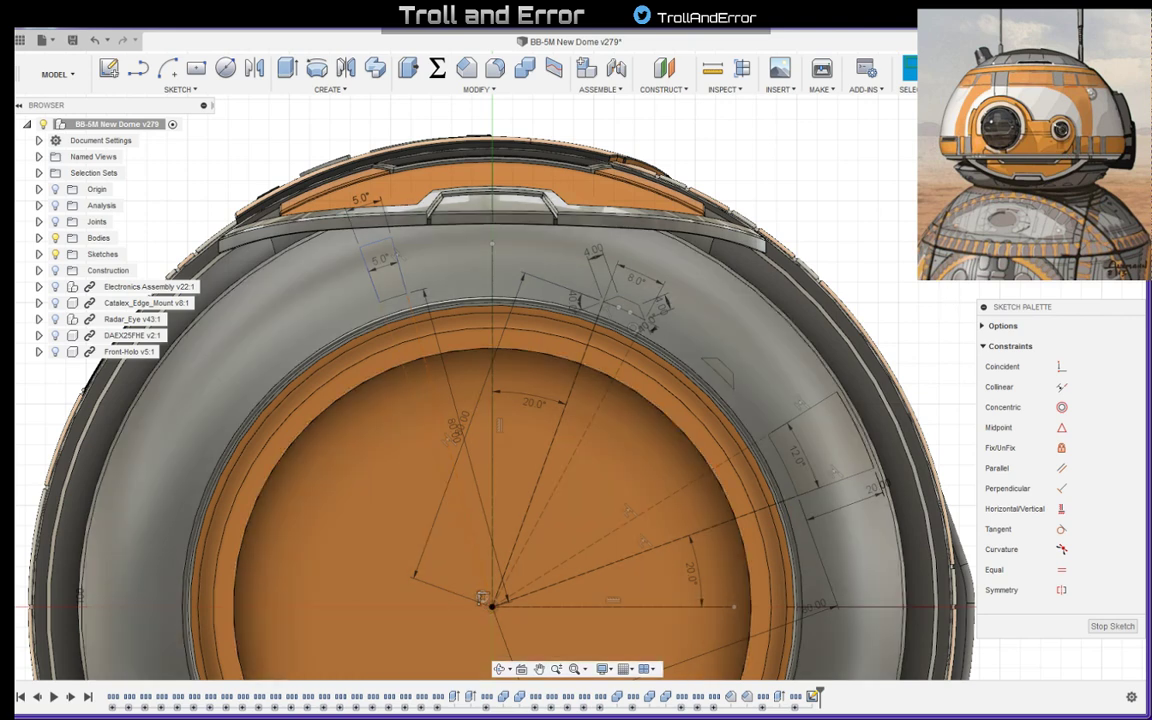
- Set the angle between the horizontal axis line and the large panel outline's lower construction line to 30 degrees
{"action": "scroll", "coordinate": [481, 598], "scroll_direction": "down", "scroll_amount": 2}
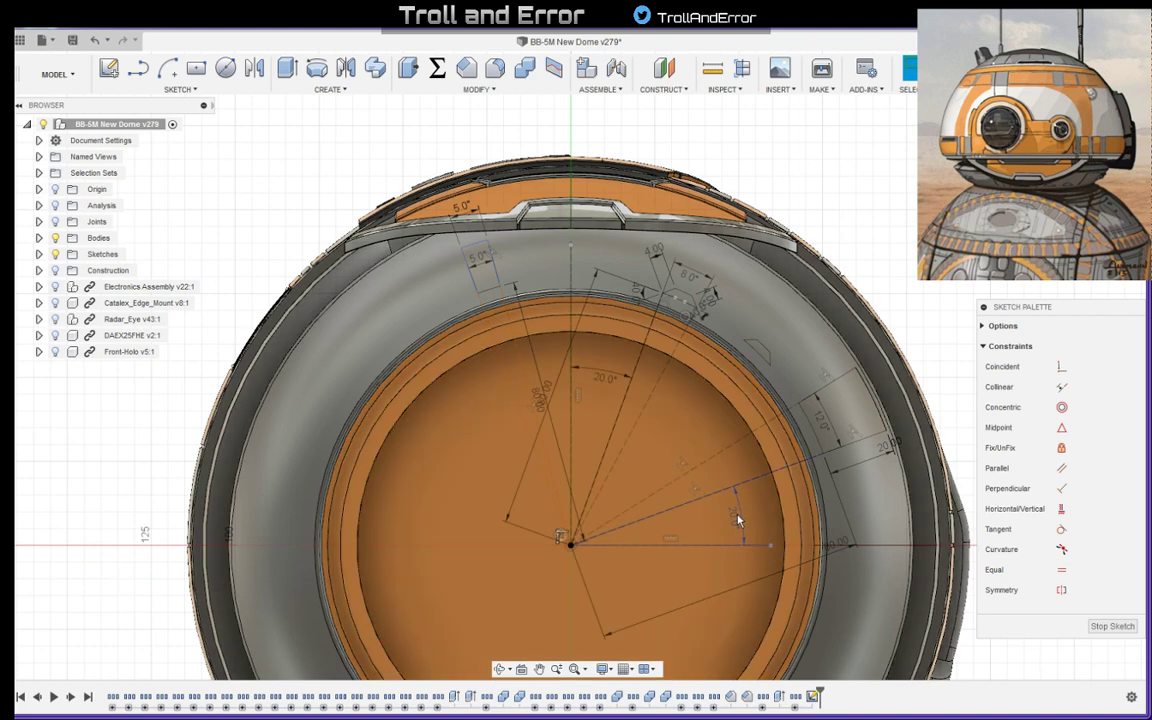
{"action": "double_click", "coordinate": [742, 516]}
{"action": "type", "text": "30"}
{"action": "key", "text": "Return"}
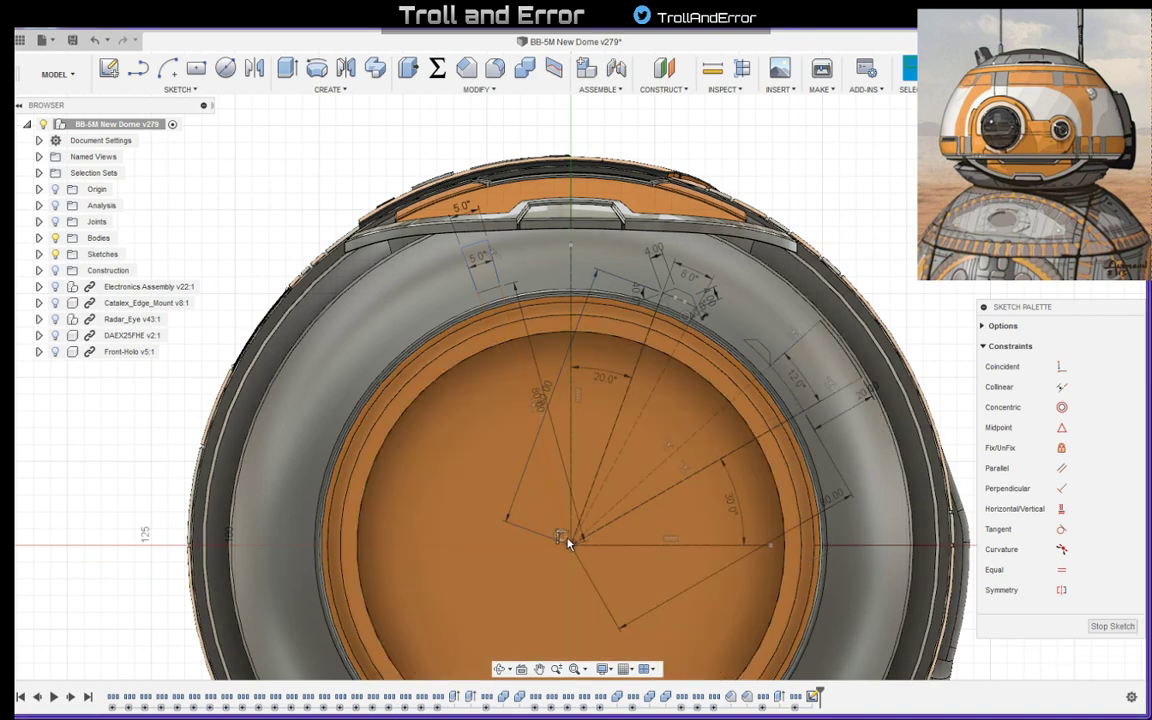
- Select the circular pattern constraint at the origin and open the small panel outline's pattern for editing
{"action": "scroll", "coordinate": [566, 543], "scroll_direction": "up", "scroll_amount": 2}
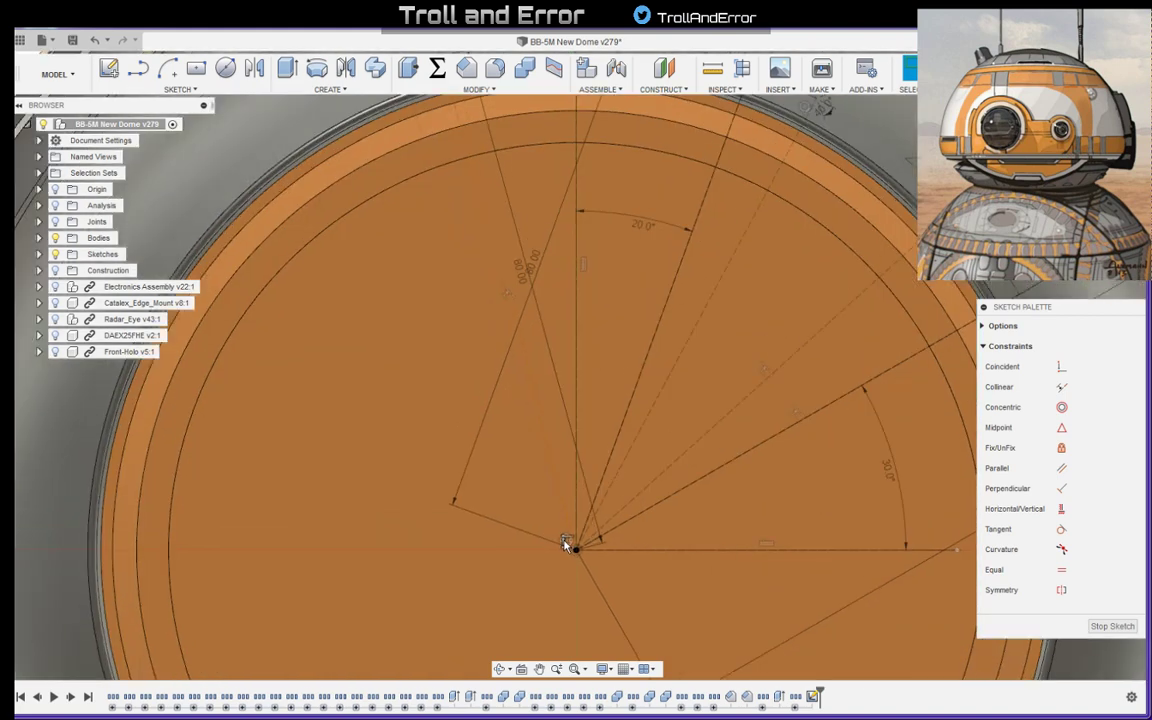
{"action": "scroll", "coordinate": [566, 543], "scroll_direction": "up", "scroll_amount": 1}
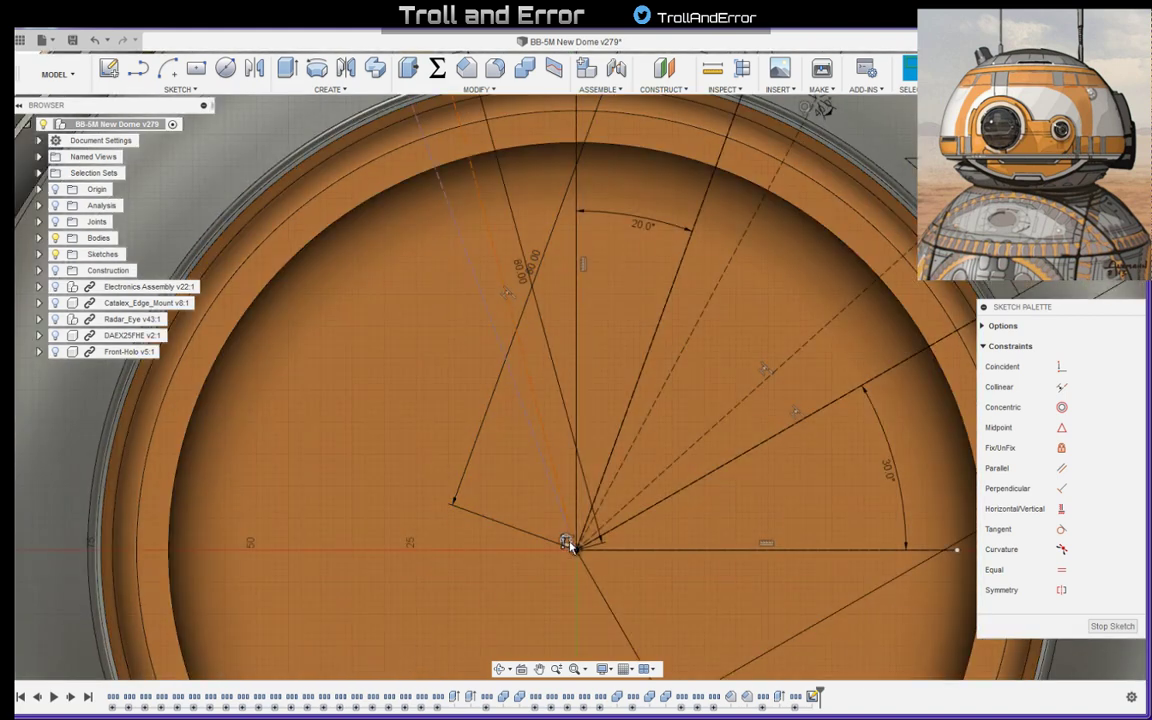
{"action": "left_click", "coordinate": [566, 543]}
{"action": "key", "text": "Delete"}
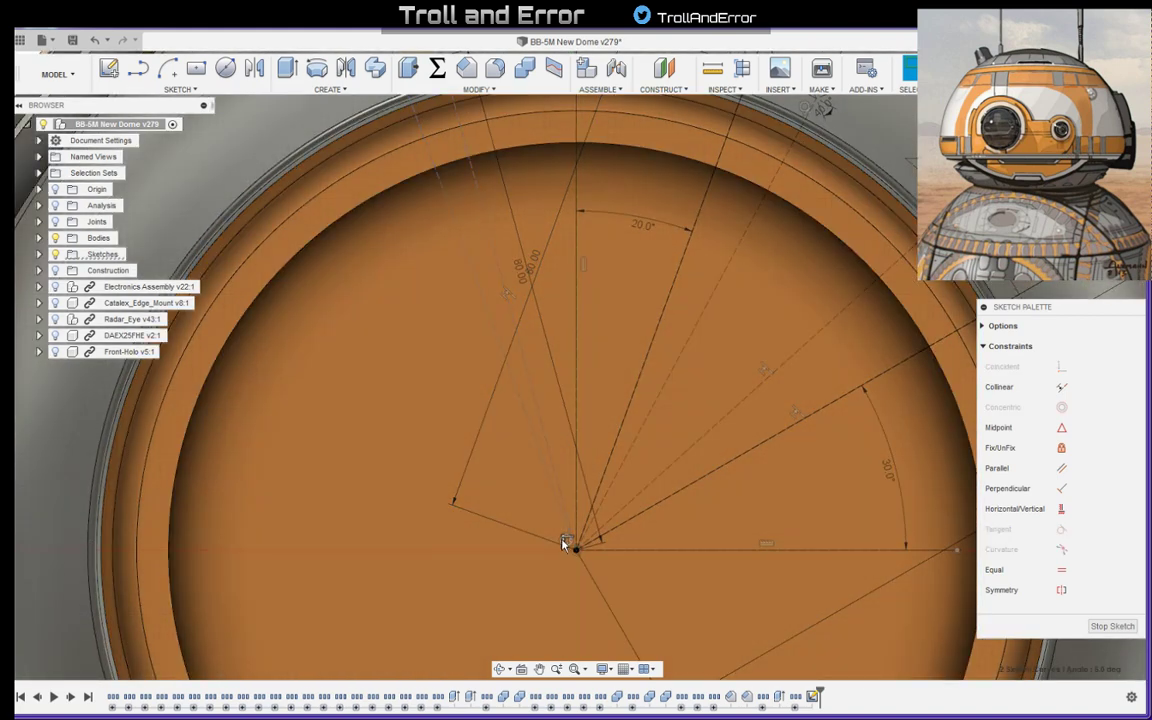
{"action": "left_click", "coordinate": [565, 544]}
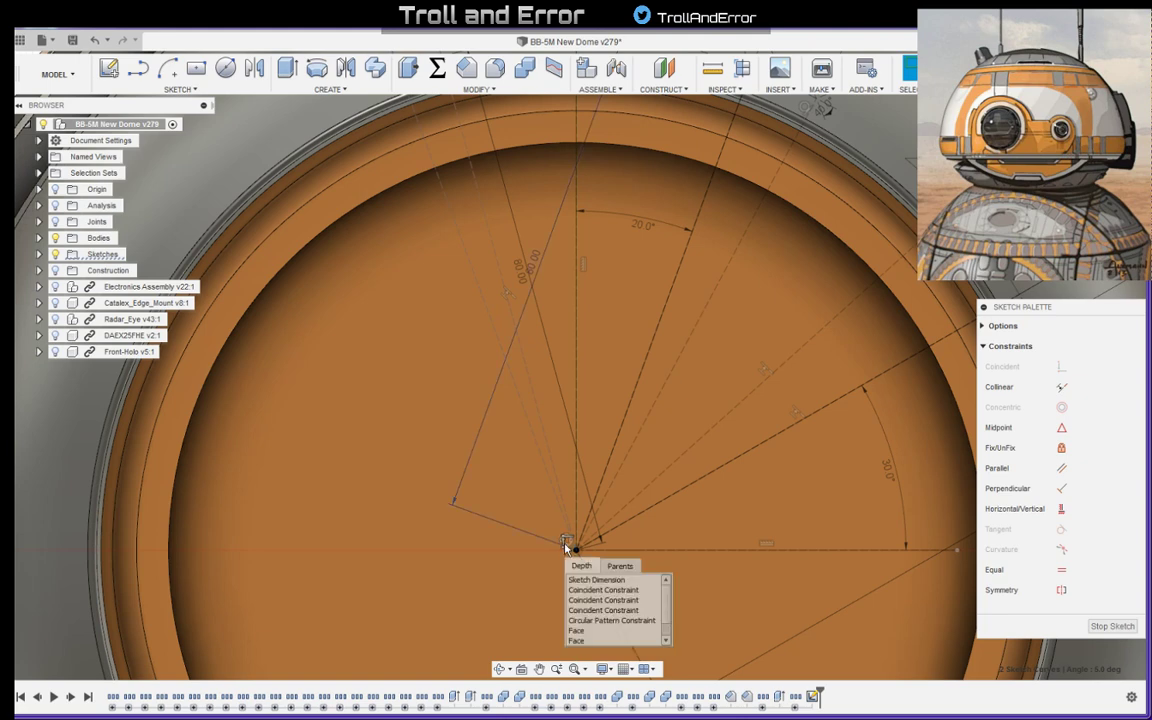
{"action": "left_click", "coordinate": [590, 621]}
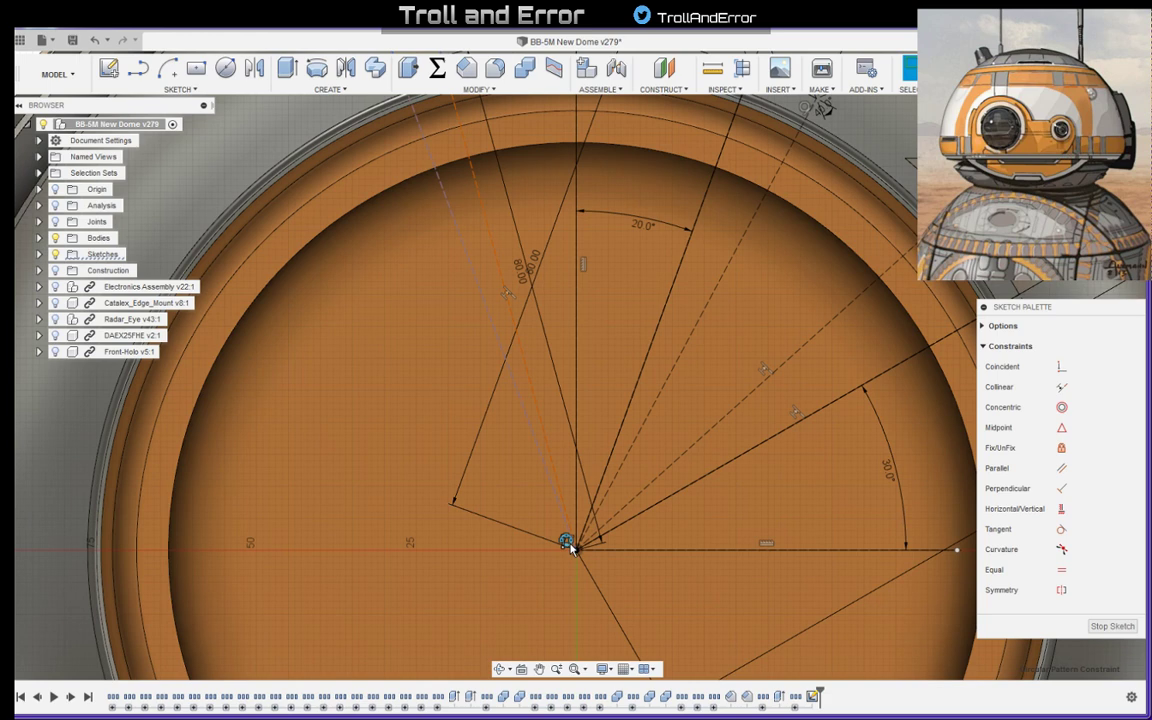
{"action": "key", "text": "Delete"}
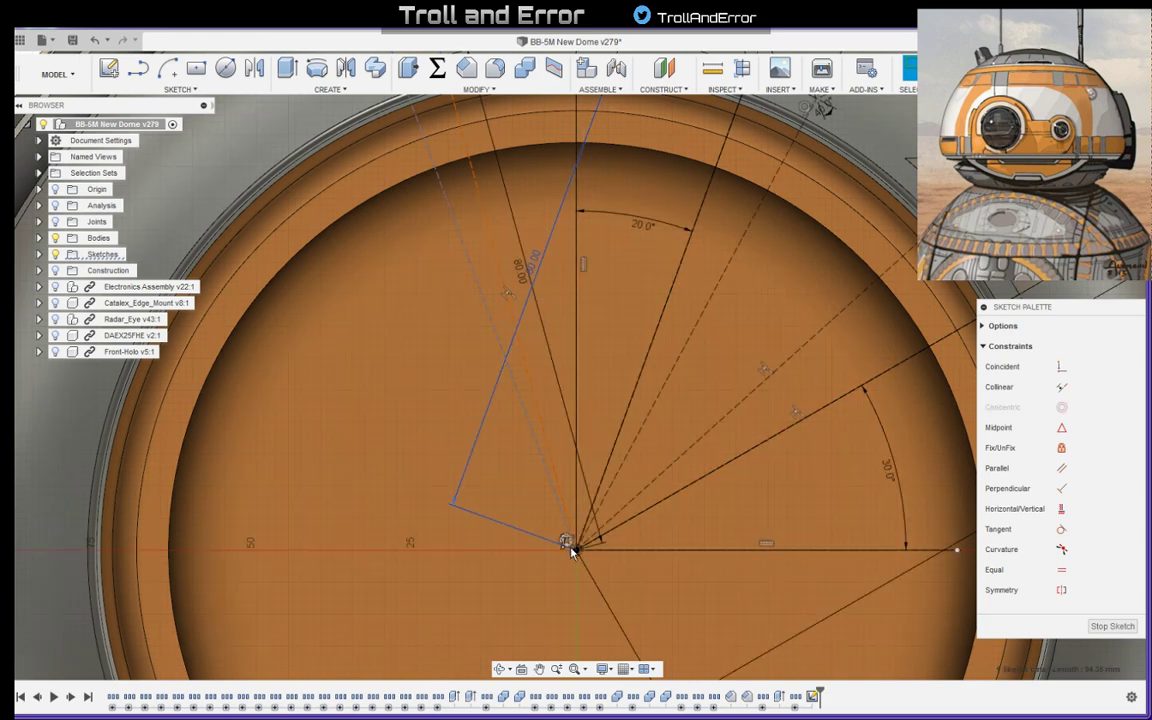
{"action": "left_click", "coordinate": [570, 548]}
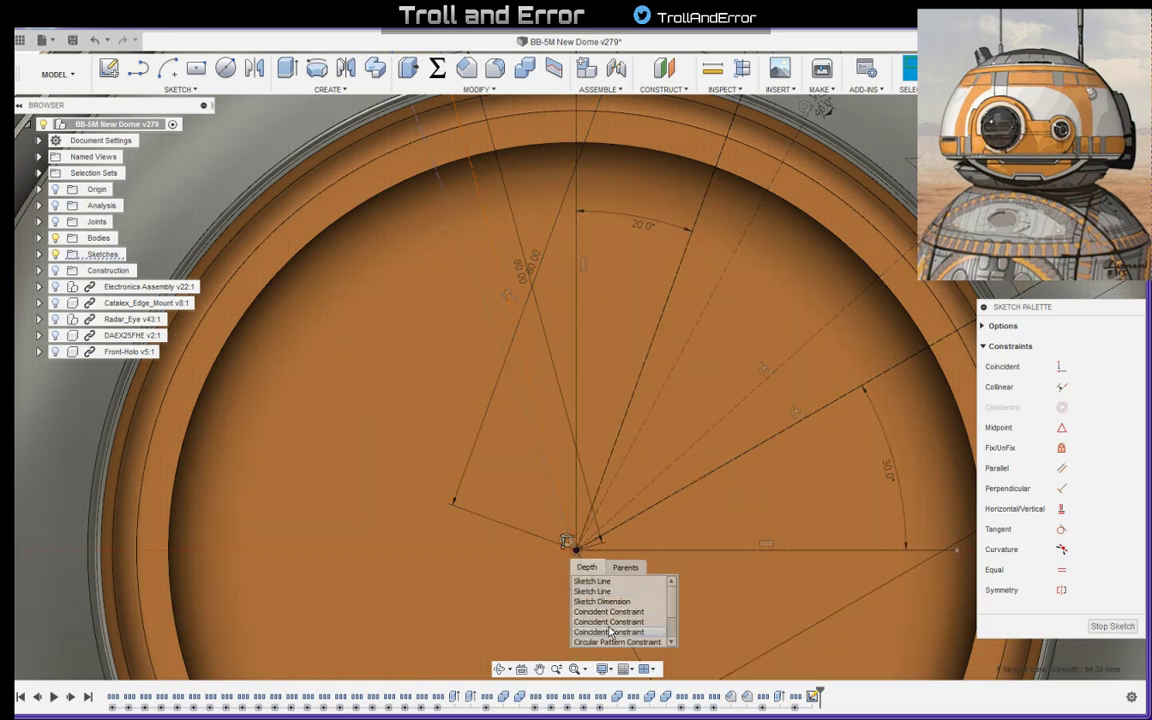
{"action": "left_click", "coordinate": [573, 588]}
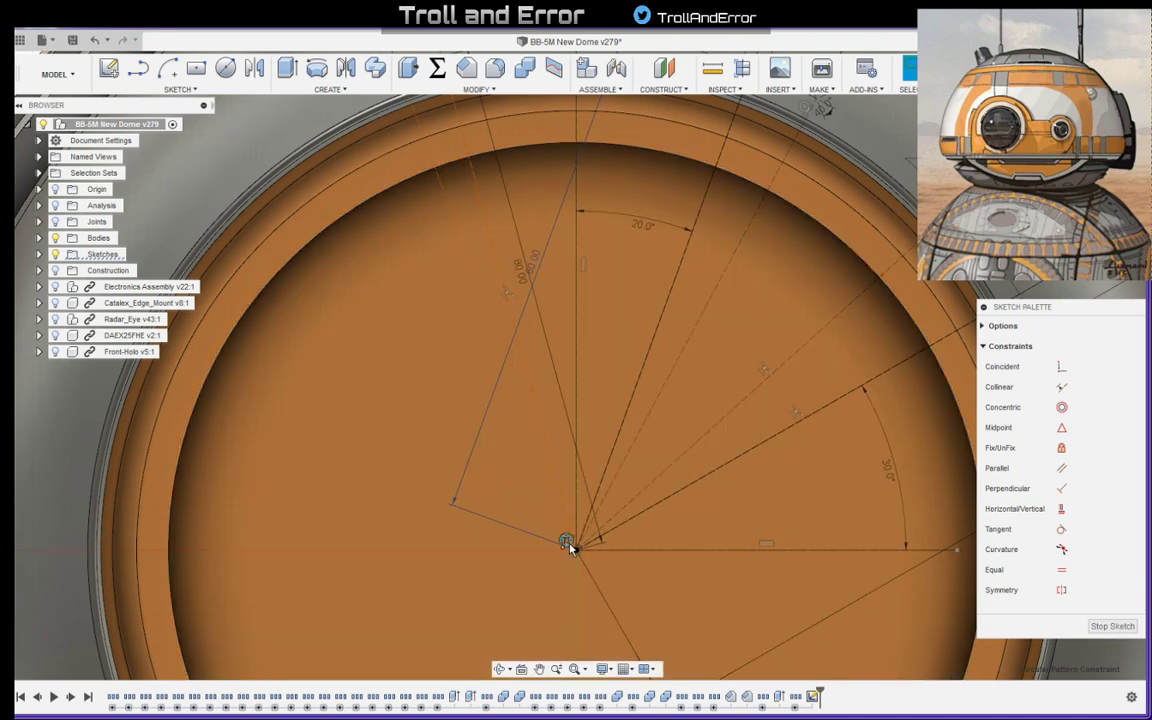
{"action": "right_click", "coordinate": [568, 543]}
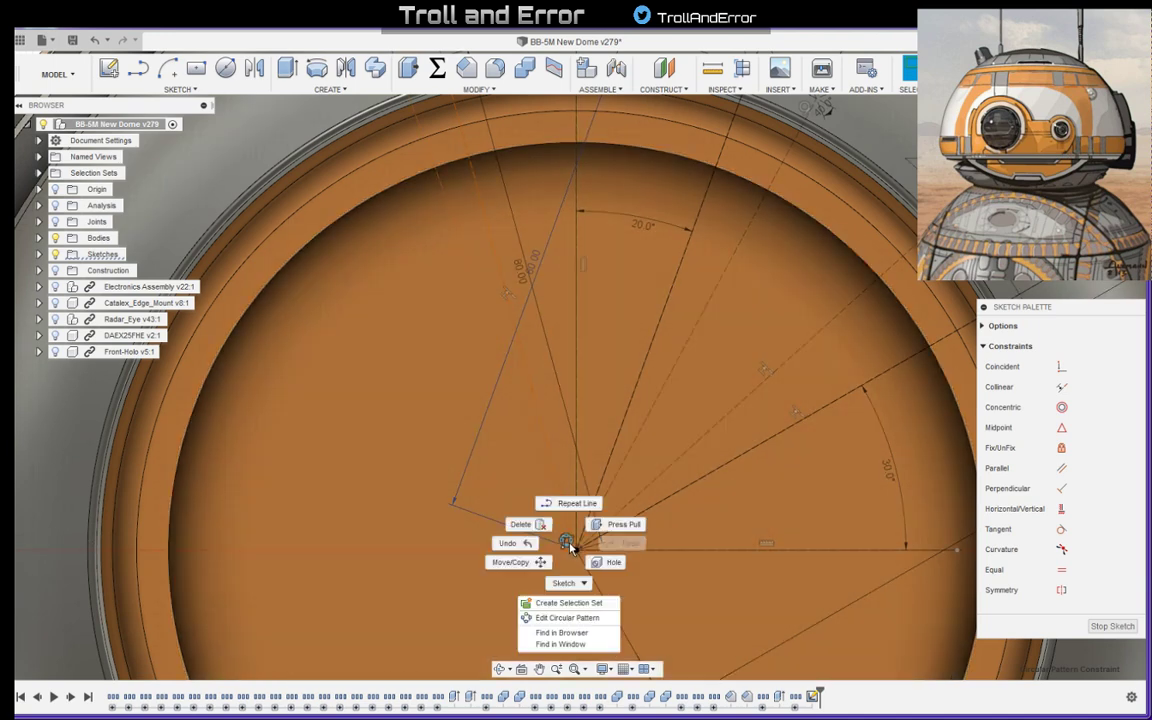
{"action": "left_click", "coordinate": [567, 617]}
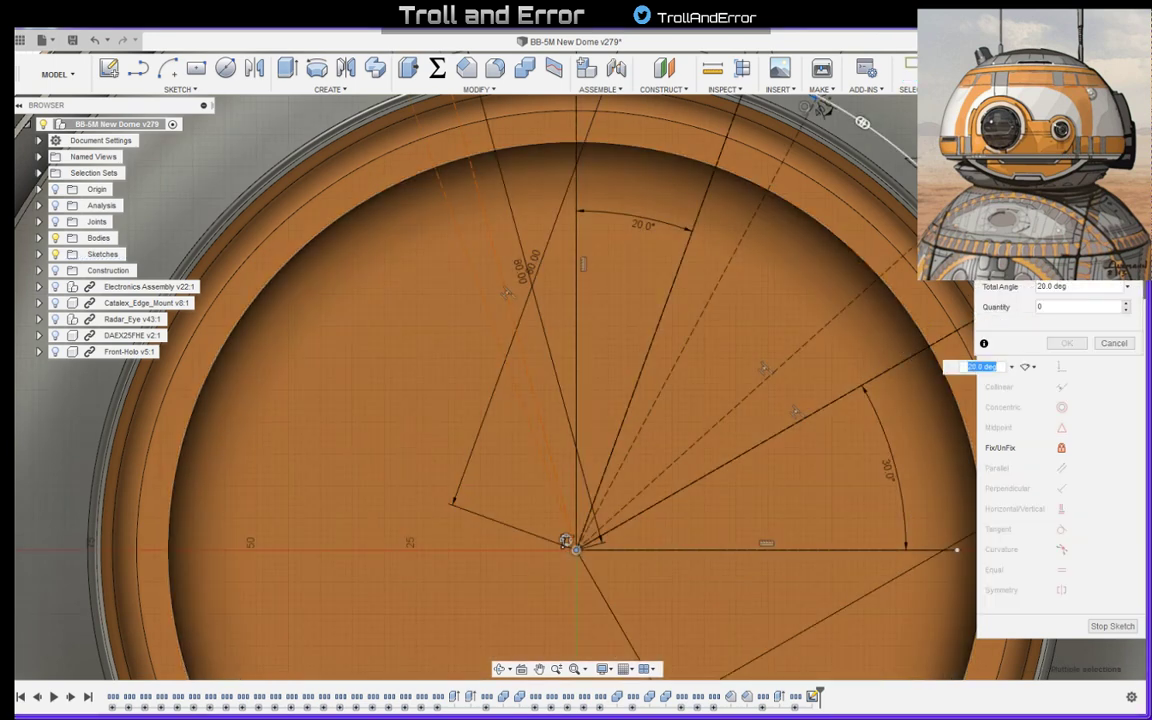
- Set the small panel outline's circular pattern to a total angle of 15 degrees with a quantity of 2
{"action": "mouse_move", "coordinate": [1089, 190]}
{"action": "left_mouse_down"}
{"action": "mouse_move", "coordinate": [611, 295]}
{"action": "mouse_move", "coordinate": [631, 377]}
{"action": "left_mouse_up"}
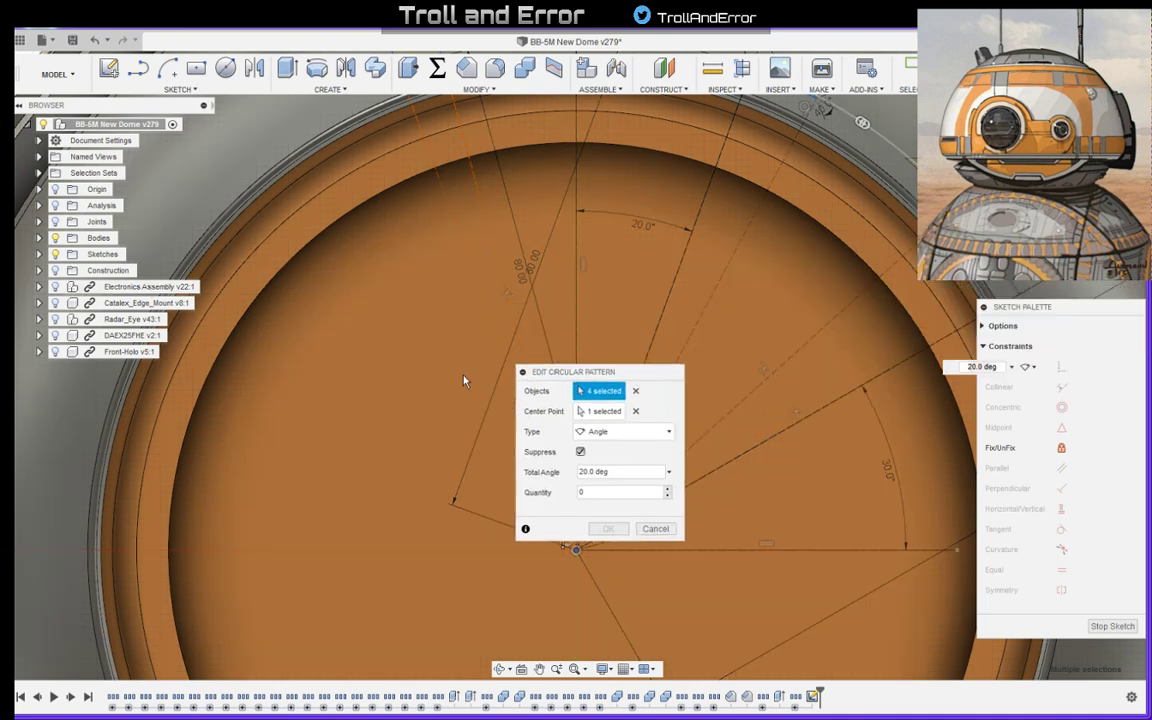
{"action": "left_click_drag", "start_coordinate": [586, 372], "coordinate": [700, 295]}
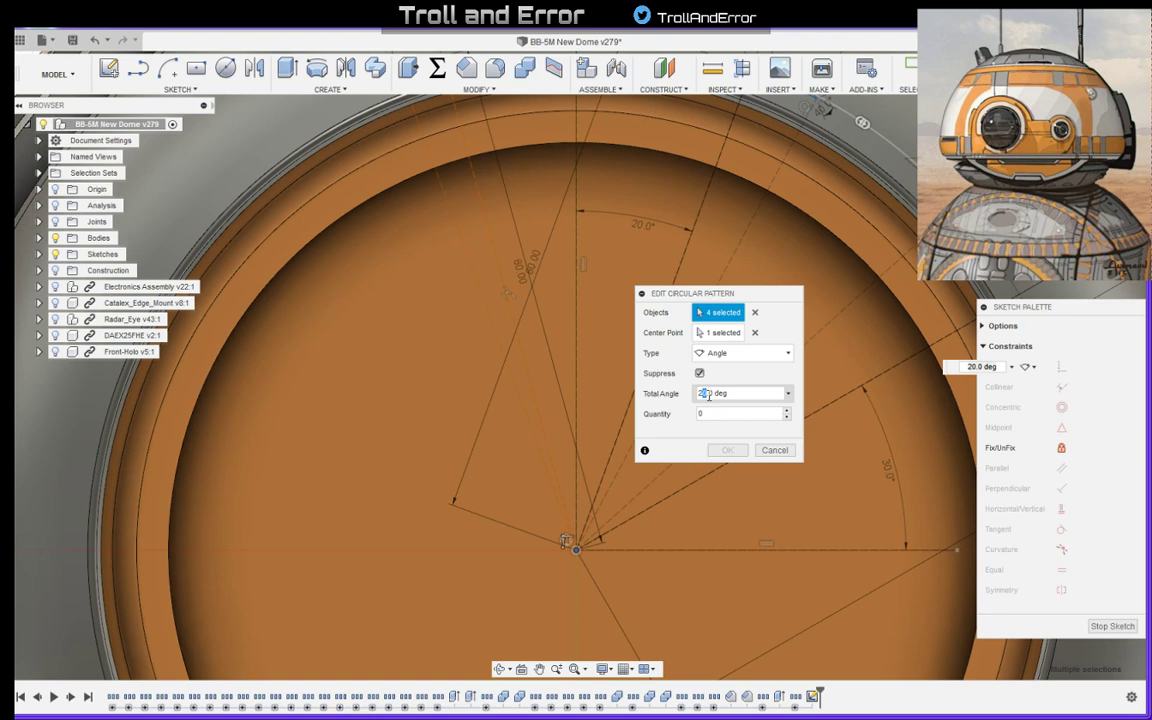
{"action": "type", "text": "15"}
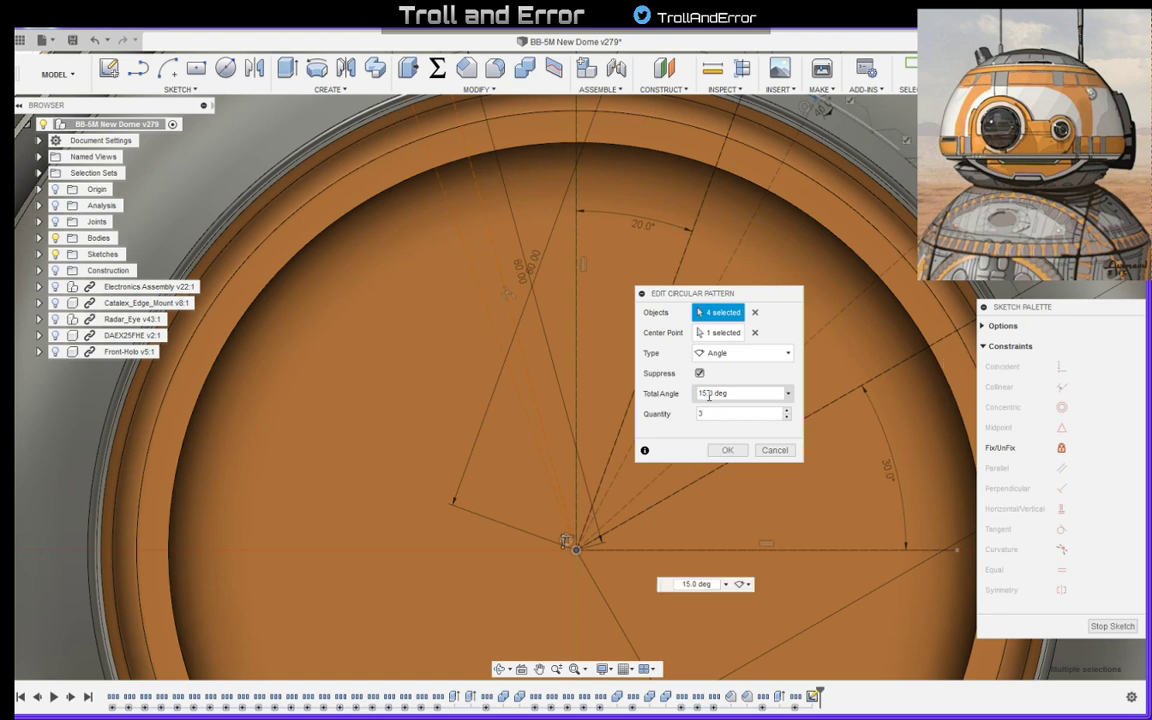
{"action": "left_click", "coordinate": [787, 417]}
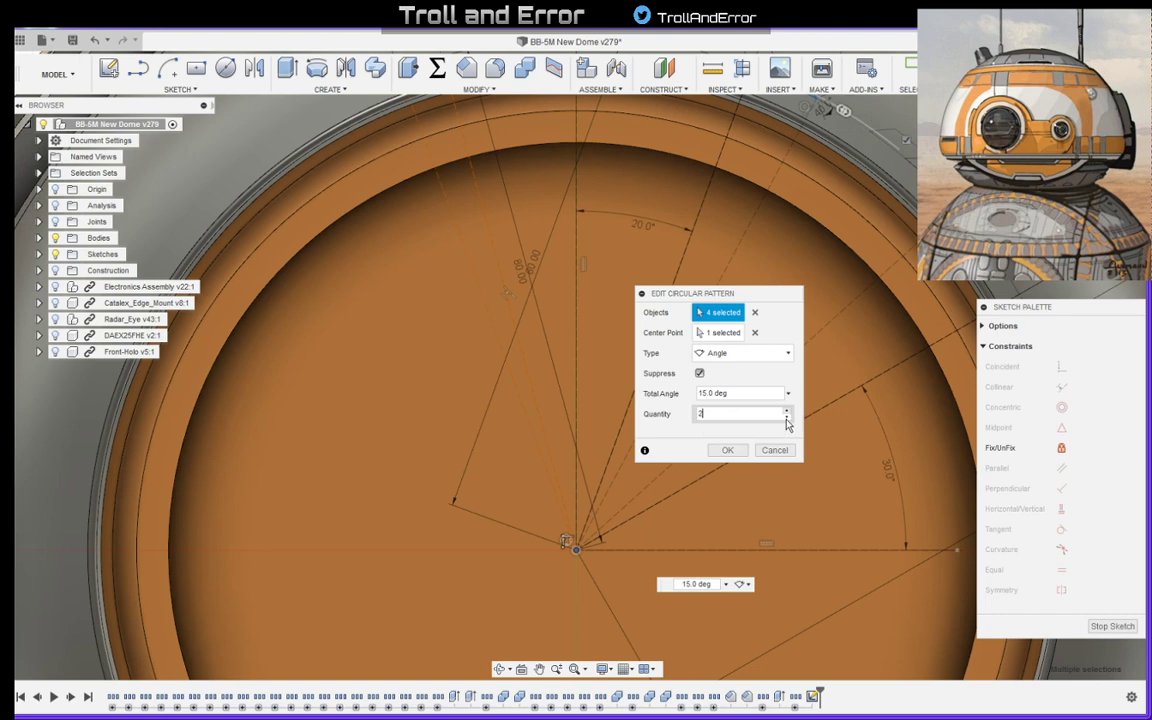
{"action": "left_click", "coordinate": [728, 450]}
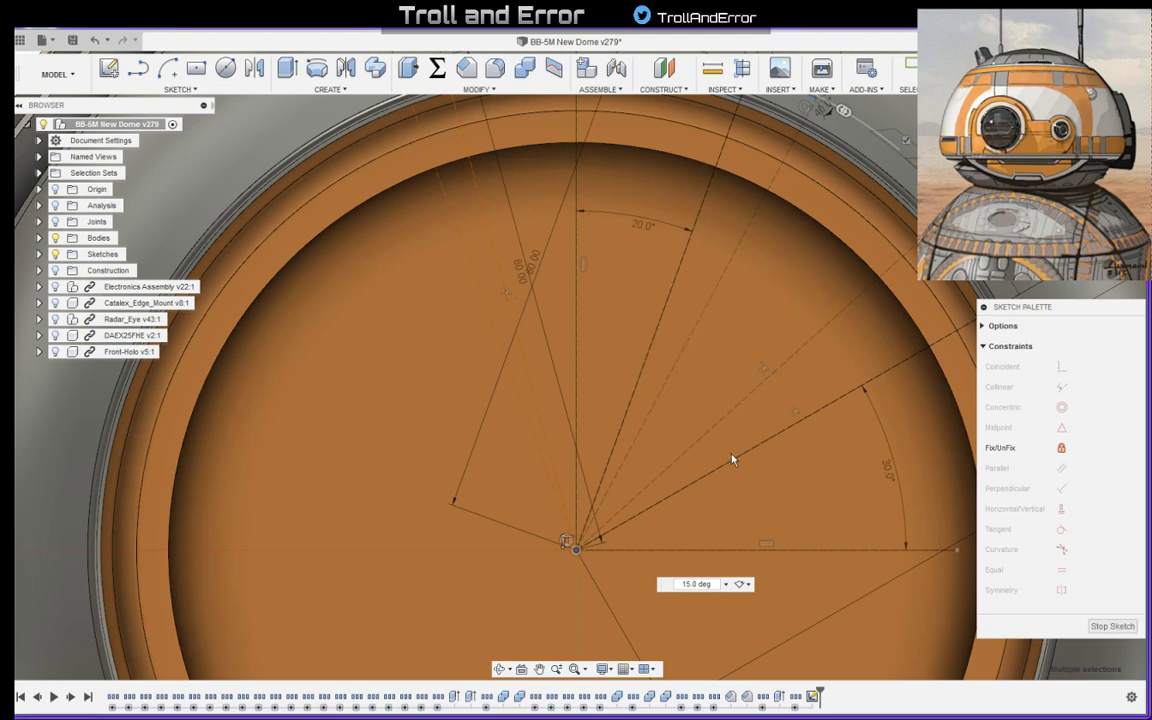
{"action": "scroll", "coordinate": [776, 384], "scroll_direction": "down", "scroll_amount": 3}
{"action": "scroll", "coordinate": [776, 384], "scroll_direction": "down", "scroll_amount": 3}
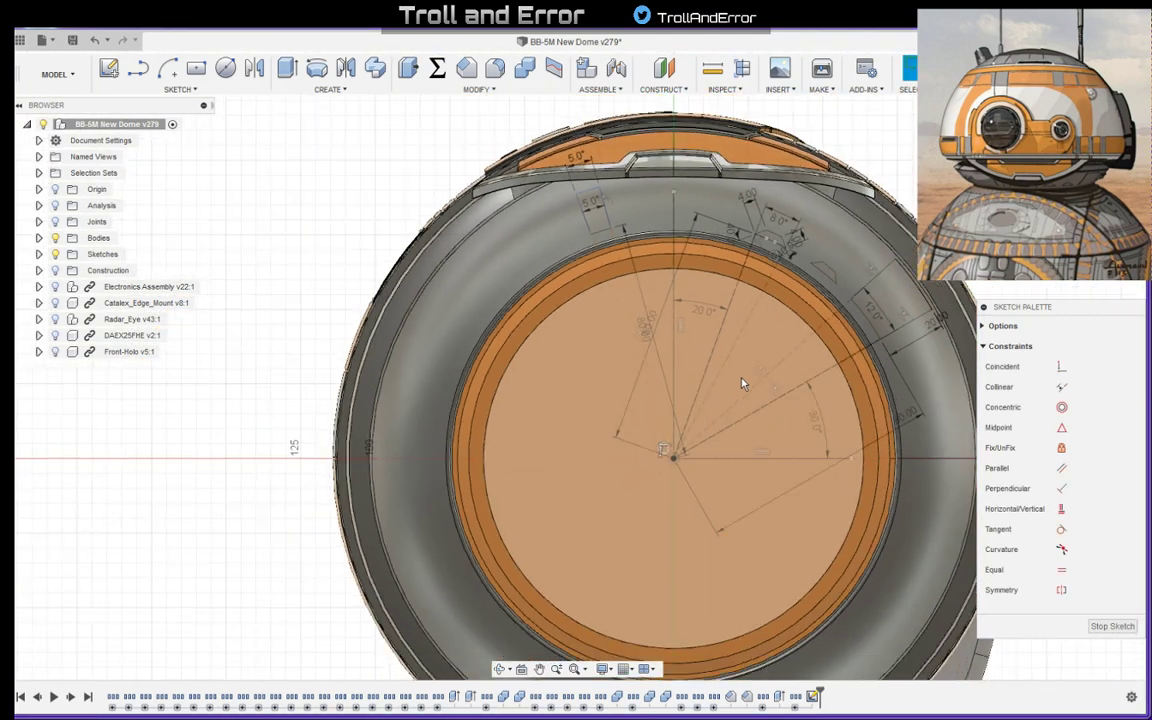
{"action": "middle_click_drag", "start_coordinate": [1009, 195], "coordinate": [846, 210]}
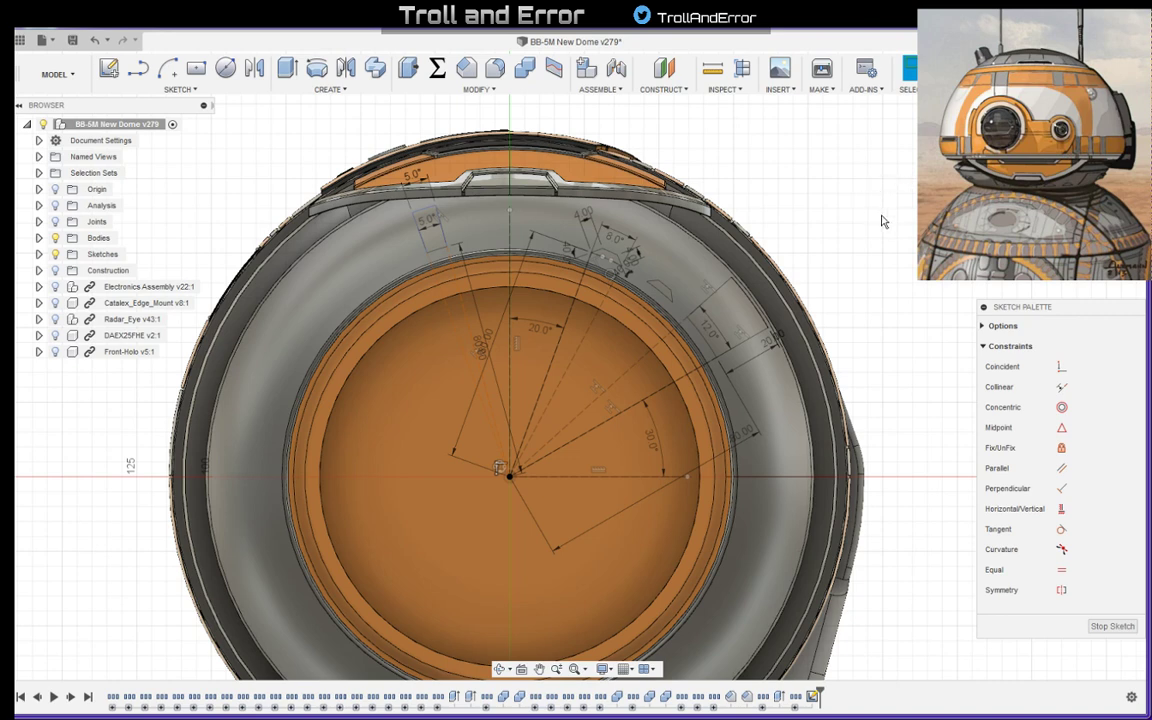
- Compare the panel outlines sketched on the underside's grey ring with the enlarged reference art
{"action": "middle_click_drag", "start_coordinate": [882, 221], "coordinate": [858, 198]}
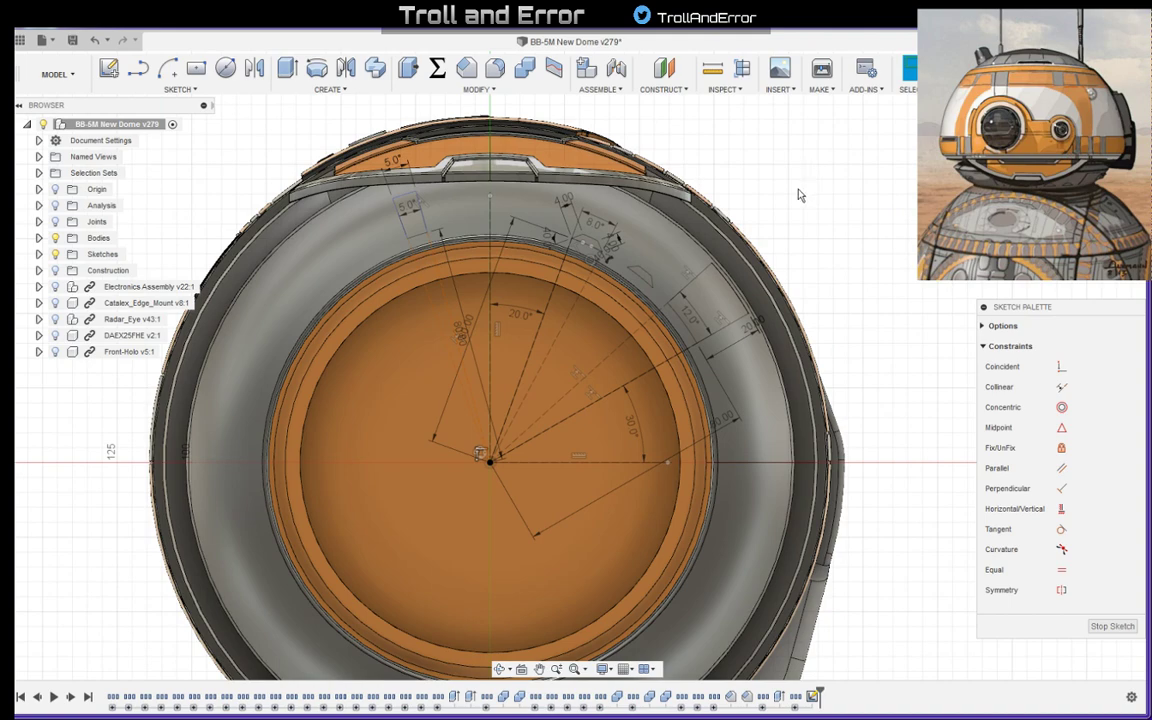
{"action": "scroll", "coordinate": [798, 195], "scroll_direction": "down", "scroll_amount": 2}
{"action": "scroll", "coordinate": [704, 168], "scroll_direction": "up", "scroll_amount": 5}
{"action": "middle_click_drag", "start_coordinate": [900, 218], "coordinate": [902, 285]}
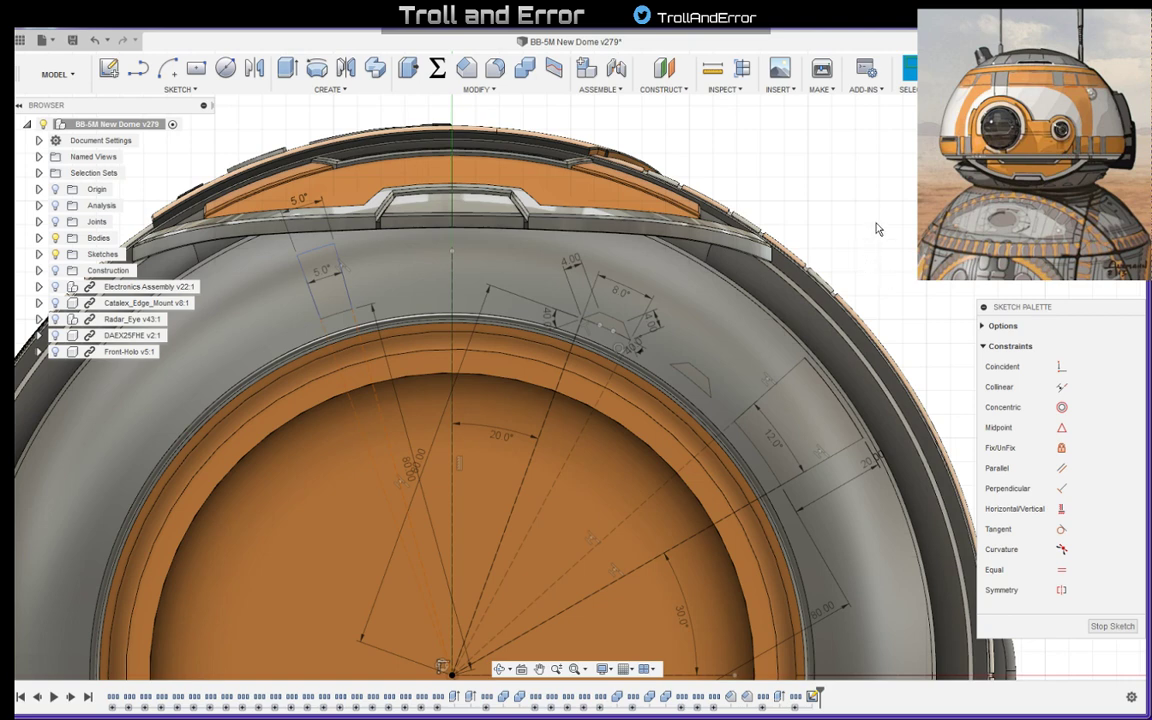
{"action": "middle_click_drag", "start_coordinate": [900, 229], "coordinate": [877, 215]}
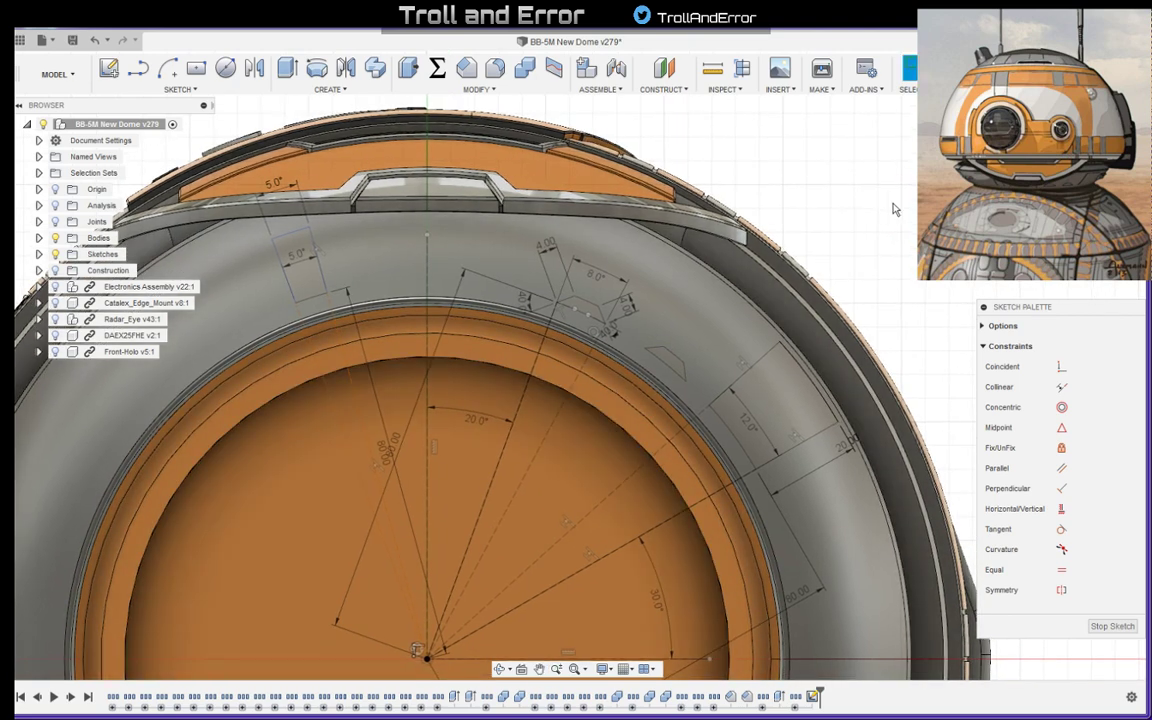
{"action": "scroll", "coordinate": [875, 215], "scroll_direction": "down", "scroll_amount": 2}
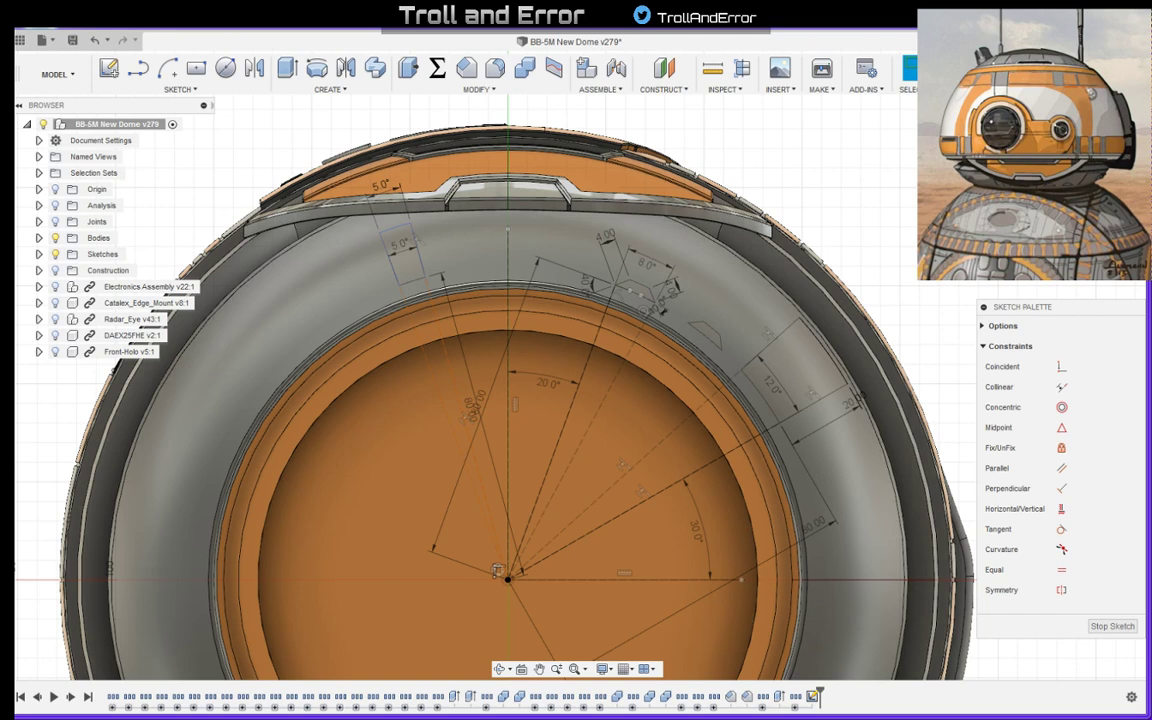
{"action": "left_click_drag", "start_coordinate": [14, 150], "coordinate": [485, 35]}
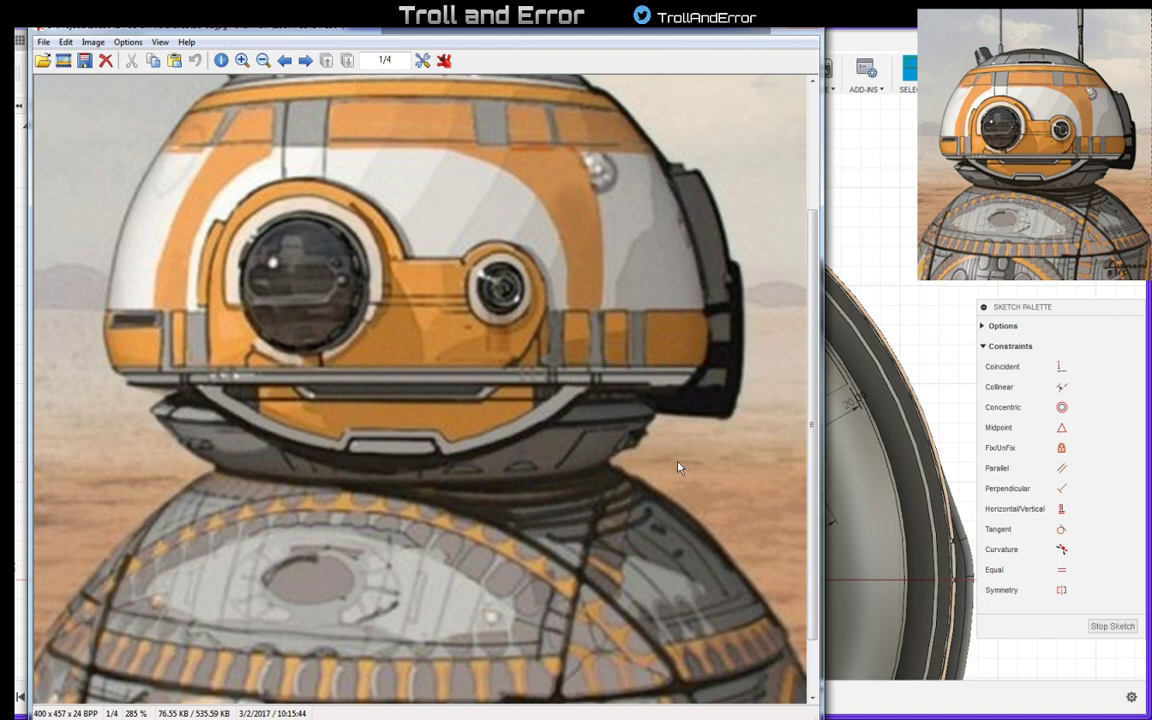
{"action": "left_click", "coordinate": [758, 28]}
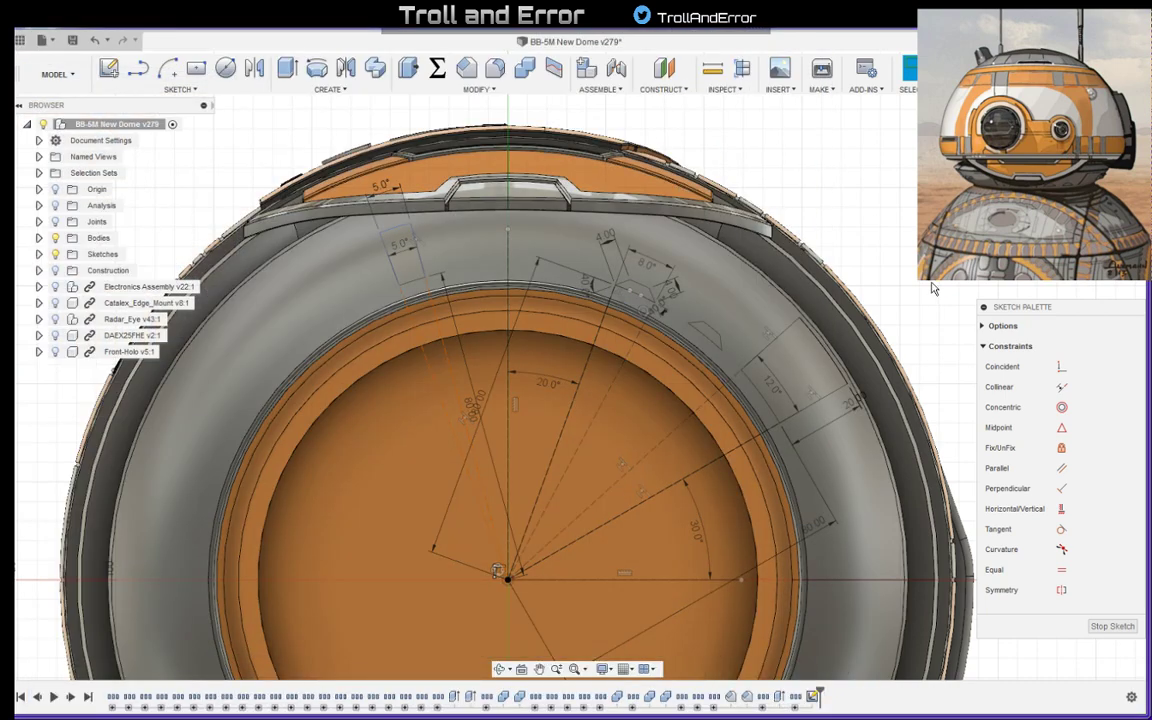
{"action": "middle_click_drag", "start_coordinate": [932, 289], "coordinate": [743, 167]}
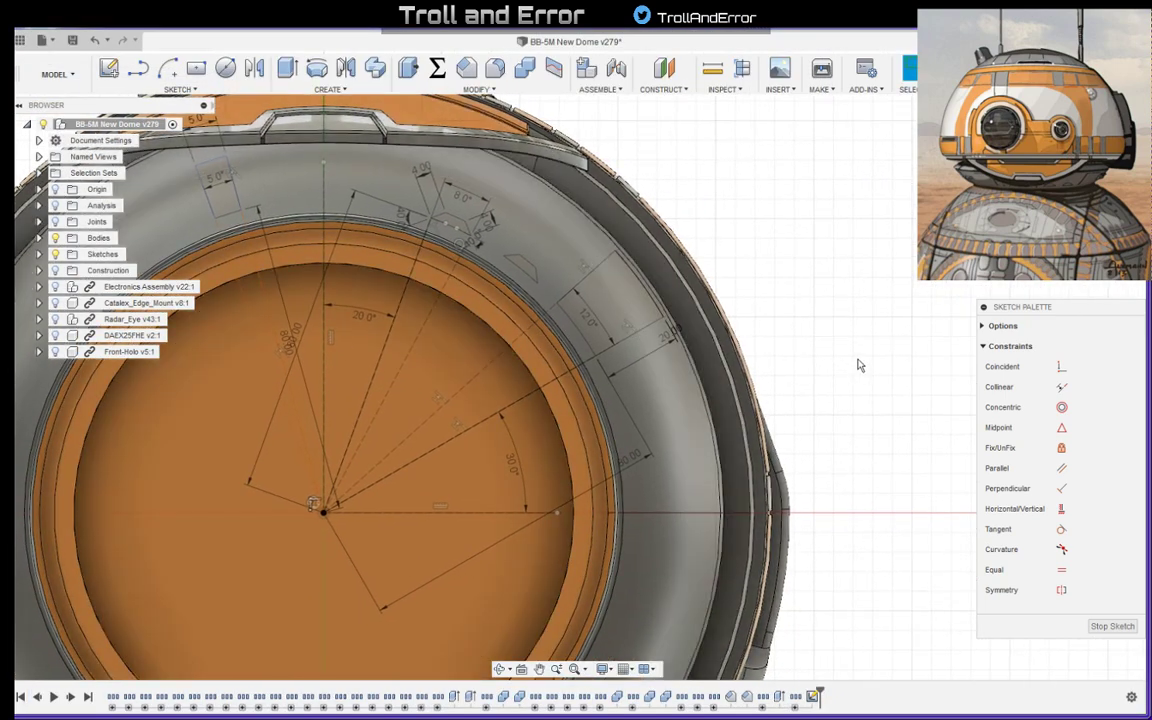
{"action": "scroll", "coordinate": [858, 361], "scroll_direction": "up", "scroll_amount": 1}
{"action": "scroll", "coordinate": [813, 237], "scroll_direction": "down", "scroll_amount": 3}
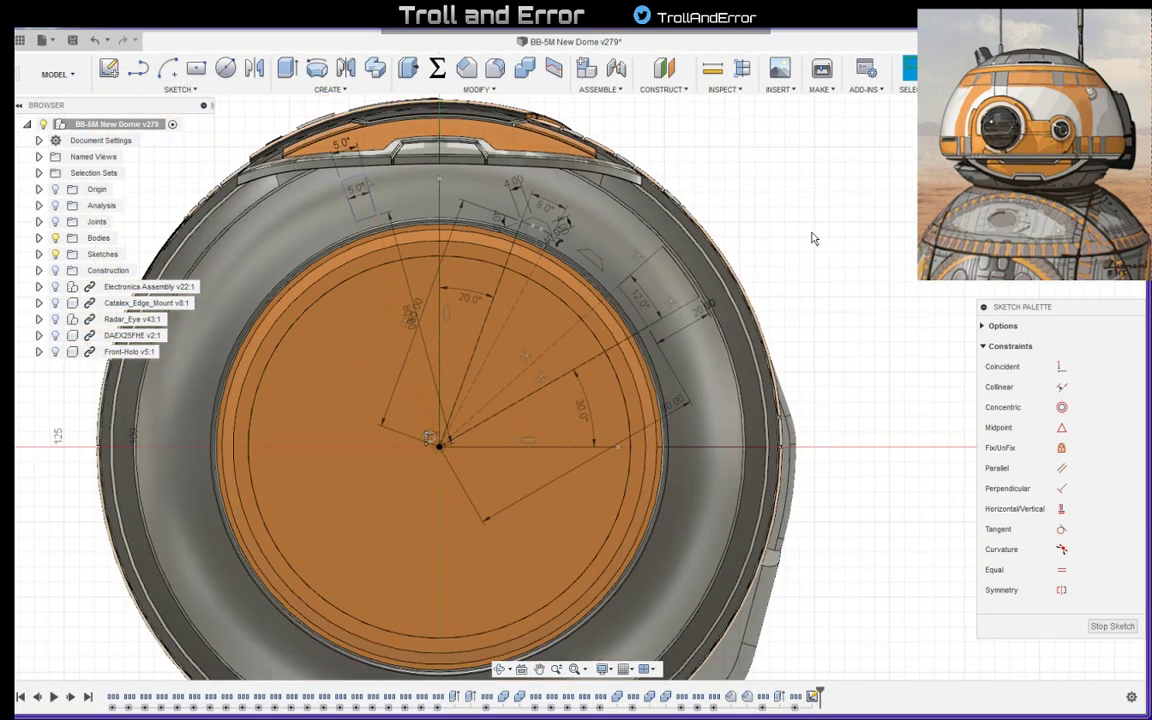
{"action": "middle_click_drag", "start_coordinate": [812, 234], "coordinate": [906, 245]}
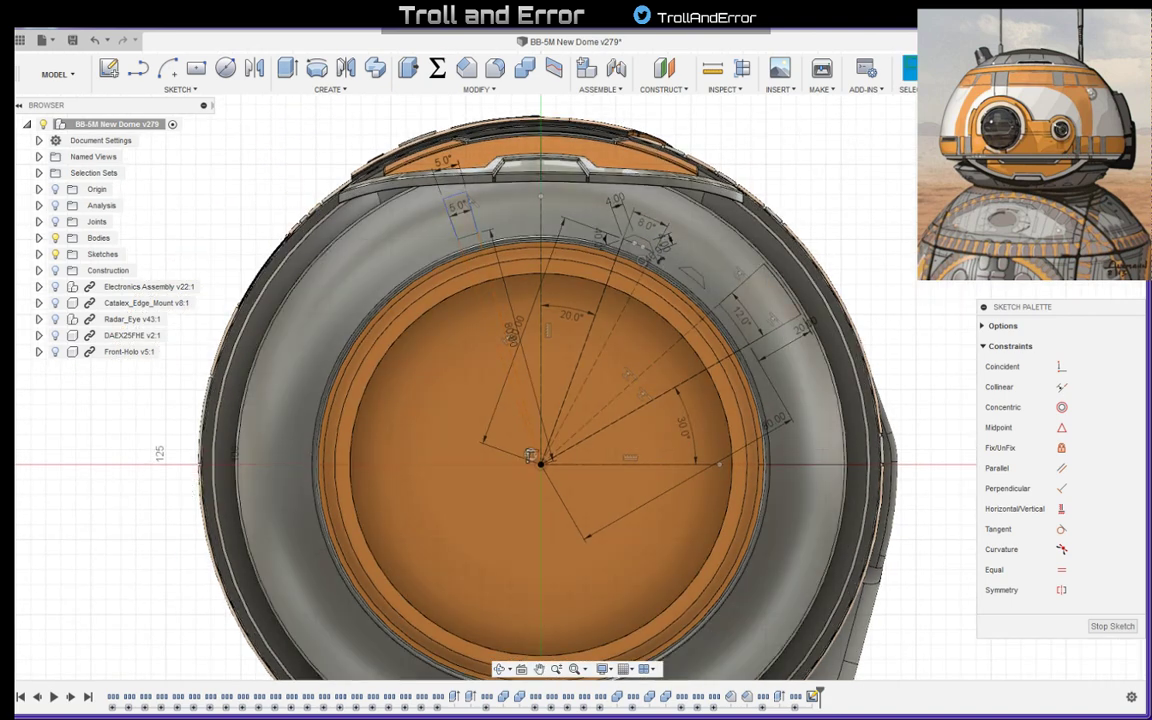
- Finish the sketch and start a Split Face with the underside's grey ring as the face to split
{"action": "left_click", "coordinate": [958, 70]}
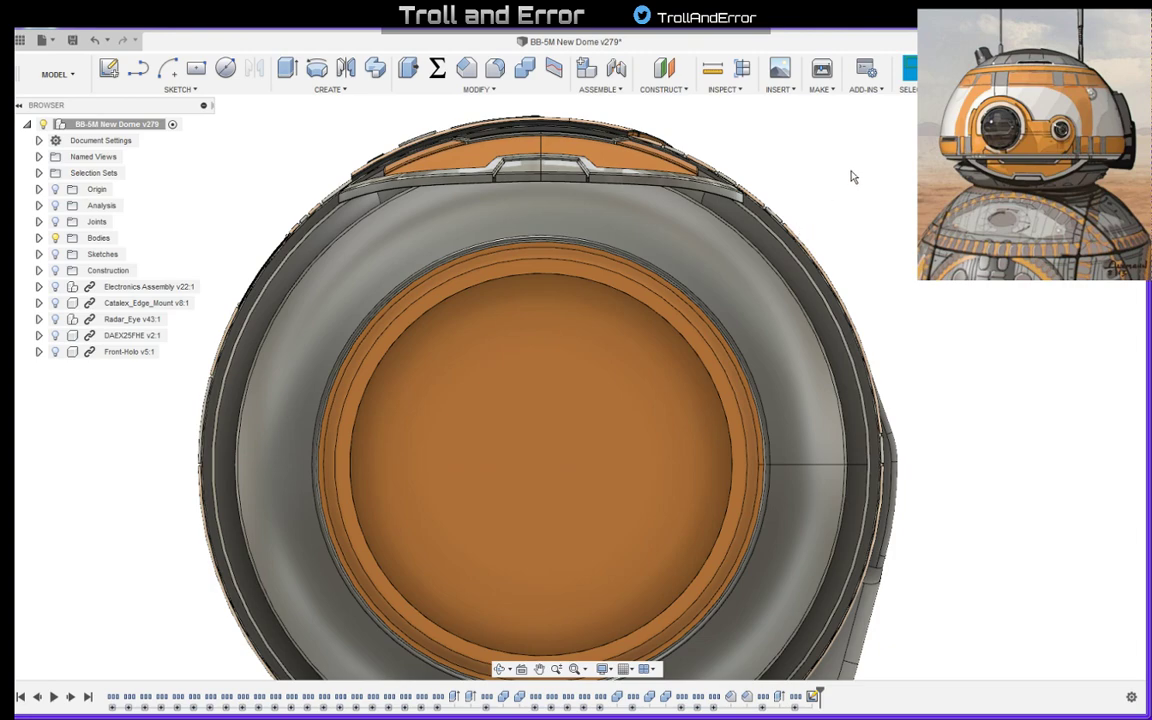
{"action": "middle_click_drag", "start_coordinate": [852, 177], "coordinate": [877, 229], "text": "shift"}
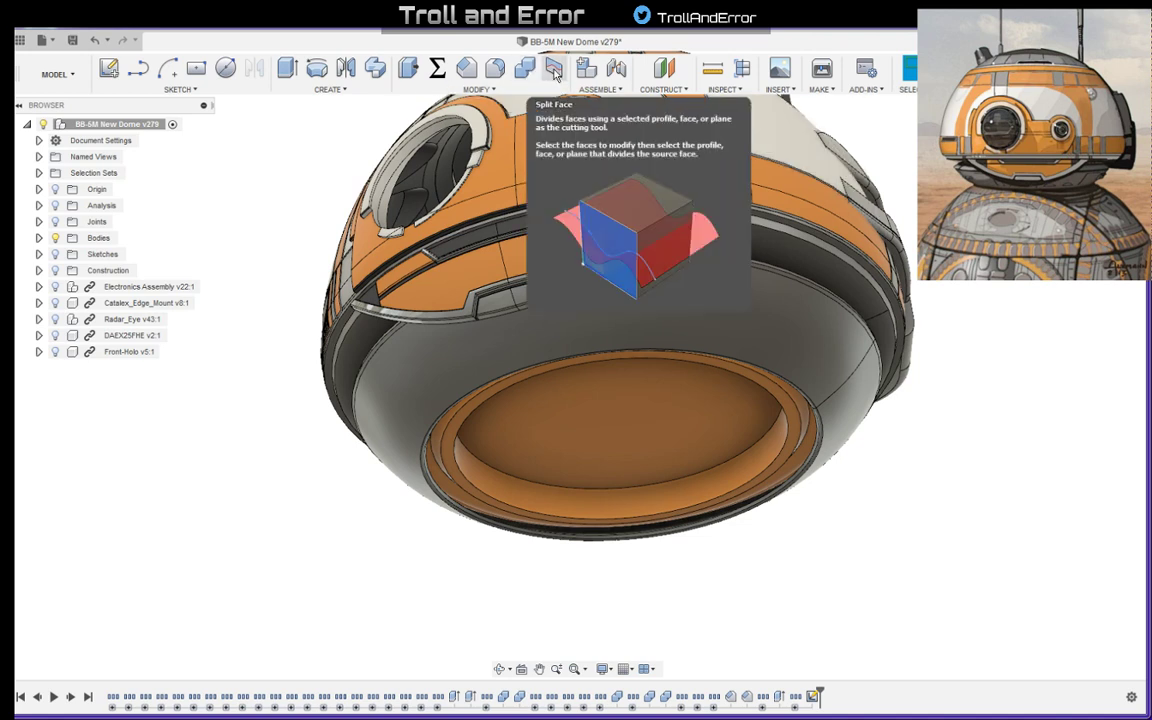
{"action": "left_click", "coordinate": [509, 90]}
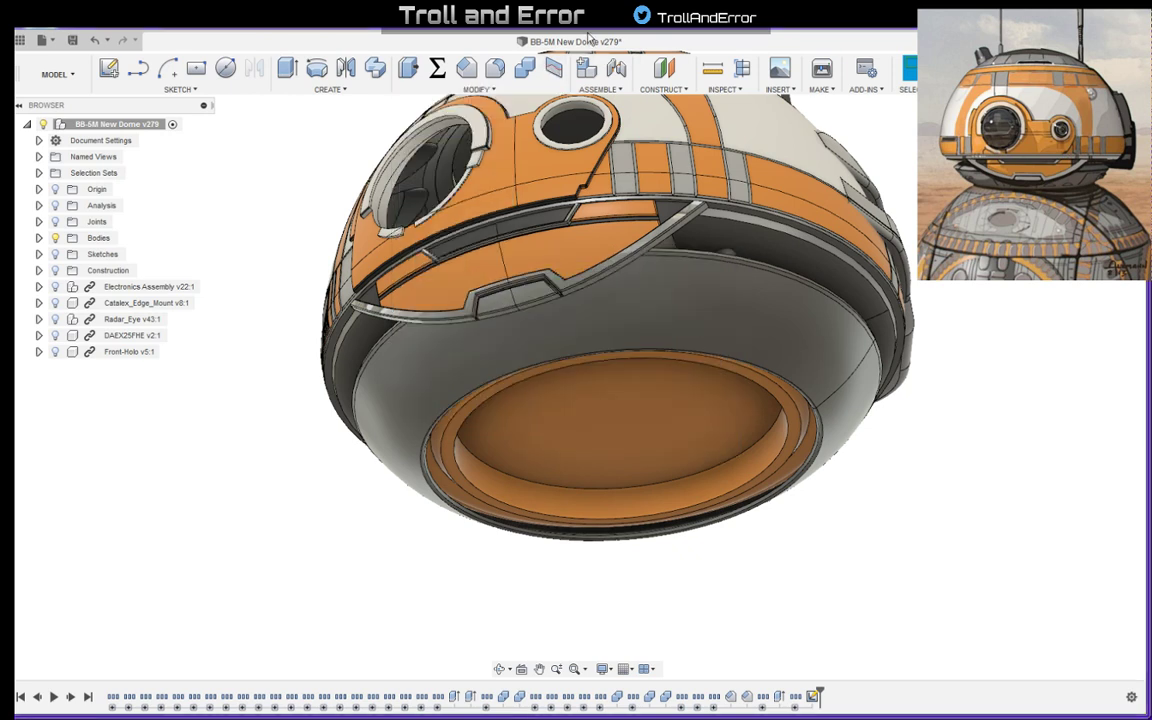
{"action": "left_click", "coordinate": [553, 67]}
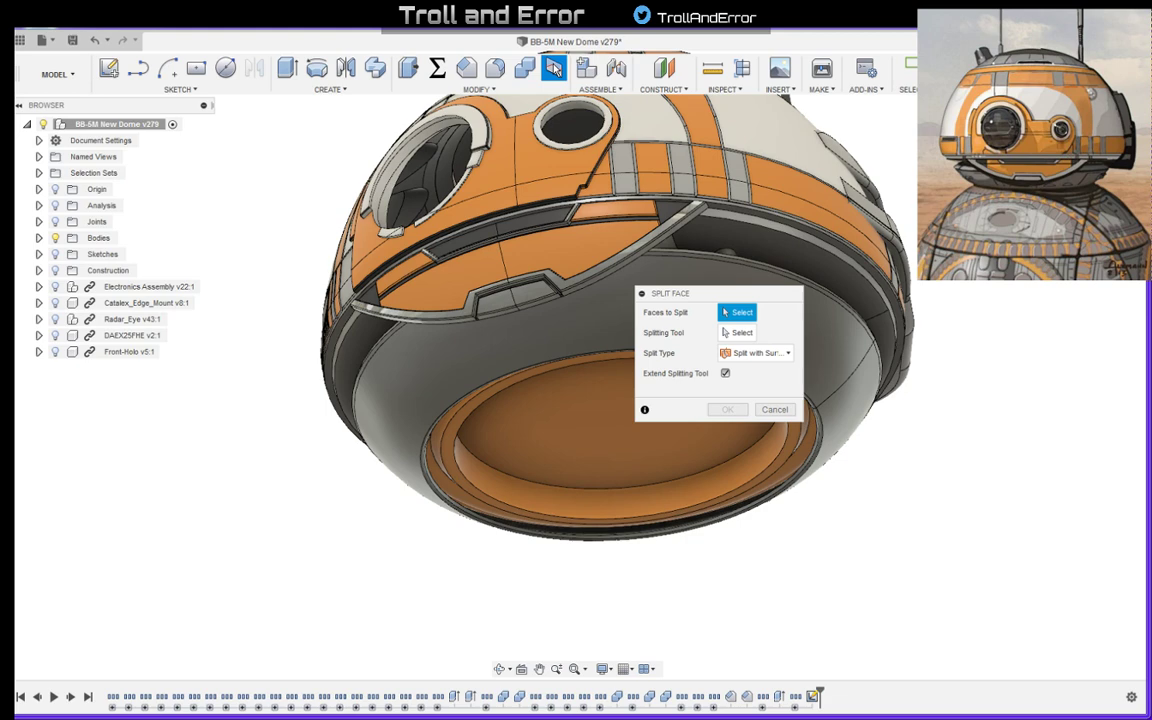
{"action": "left_click", "coordinate": [624, 304]}
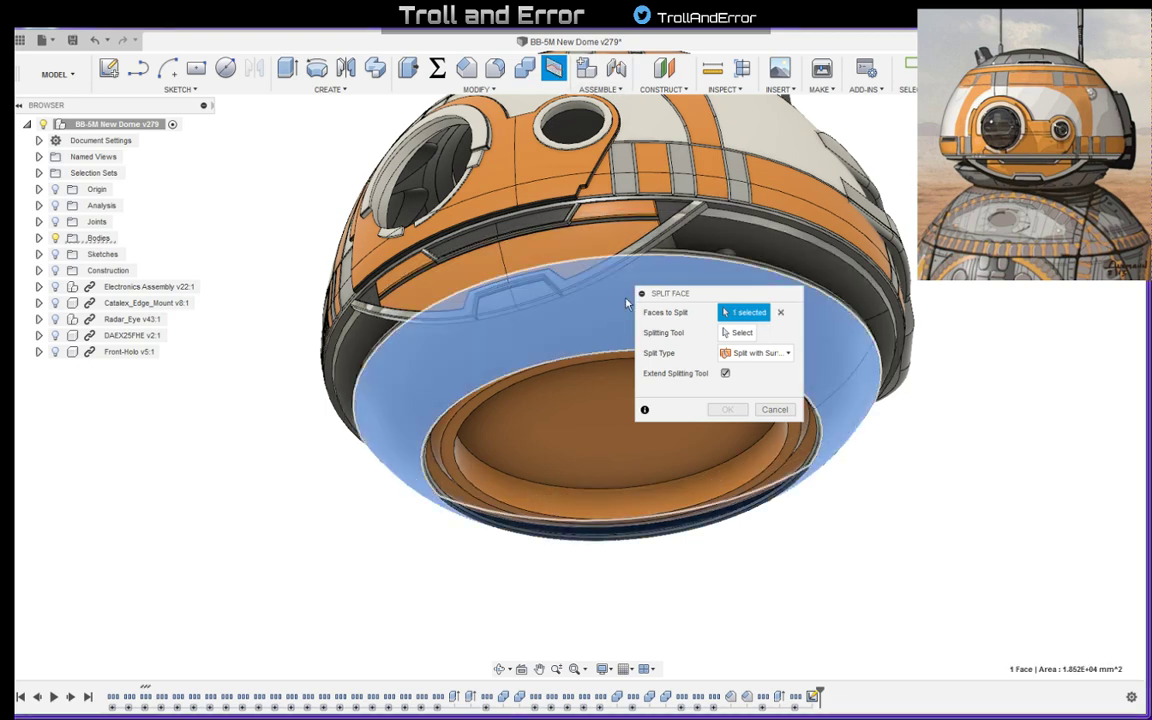
- Split the grey ring's face using the large panel outline from the sketch as the splitting tool
{"action": "left_click", "coordinate": [739, 332]}
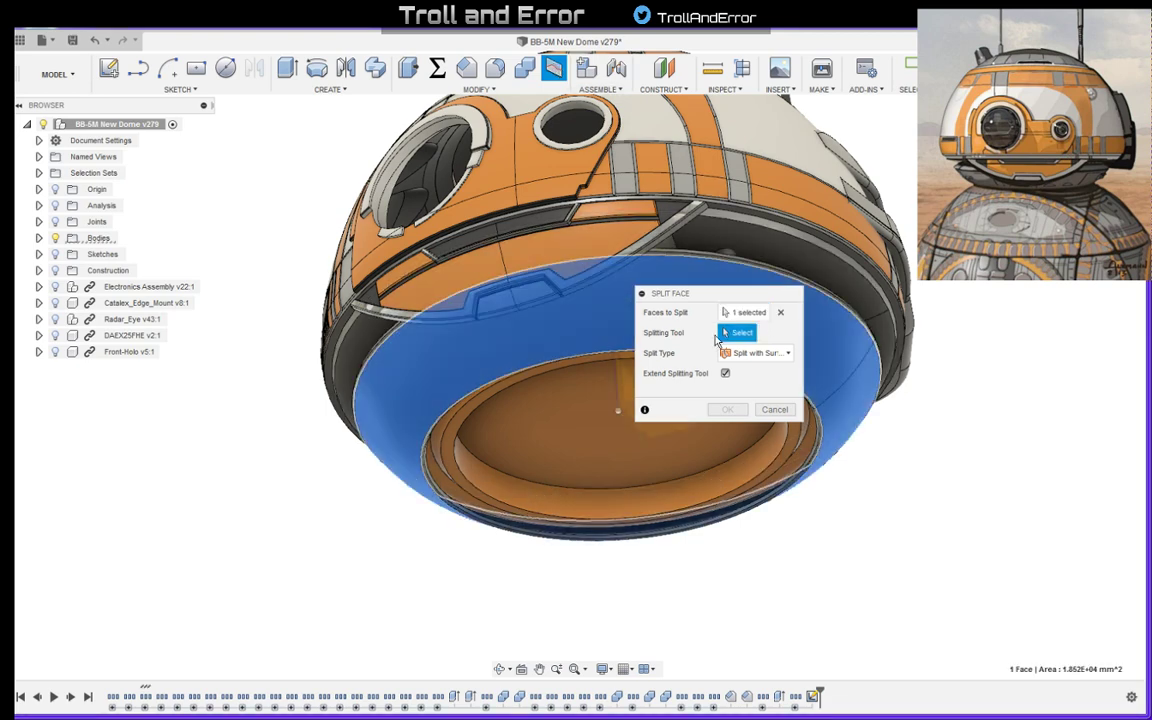
{"action": "left_click", "coordinate": [38, 254]}
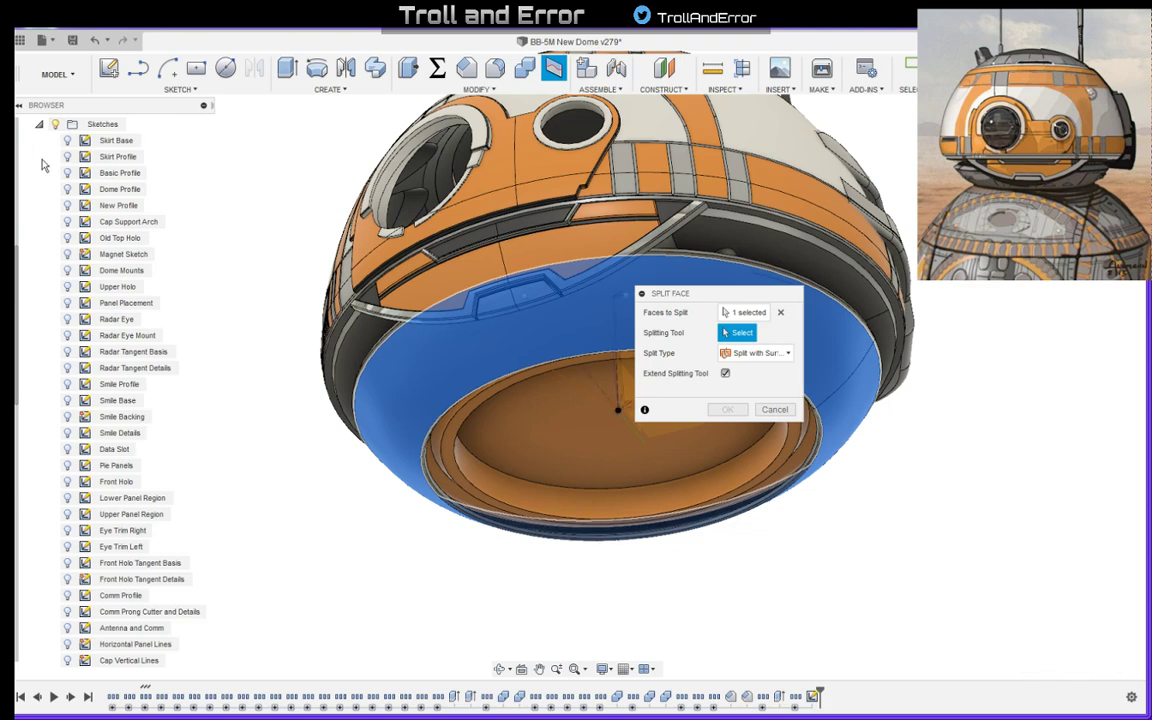
{"action": "scroll", "coordinate": [140, 520], "scroll_direction": "down", "scroll_amount": 5}
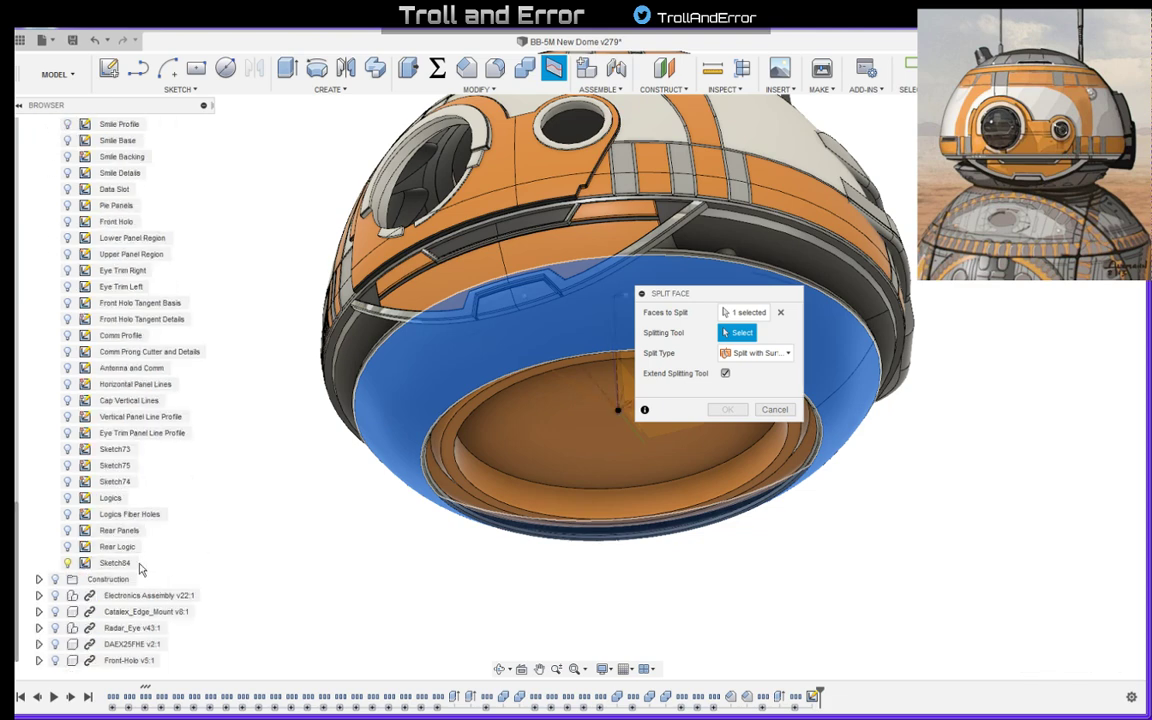
{"action": "scroll", "coordinate": [159, 440], "scroll_direction": "up", "scroll_amount": 3}
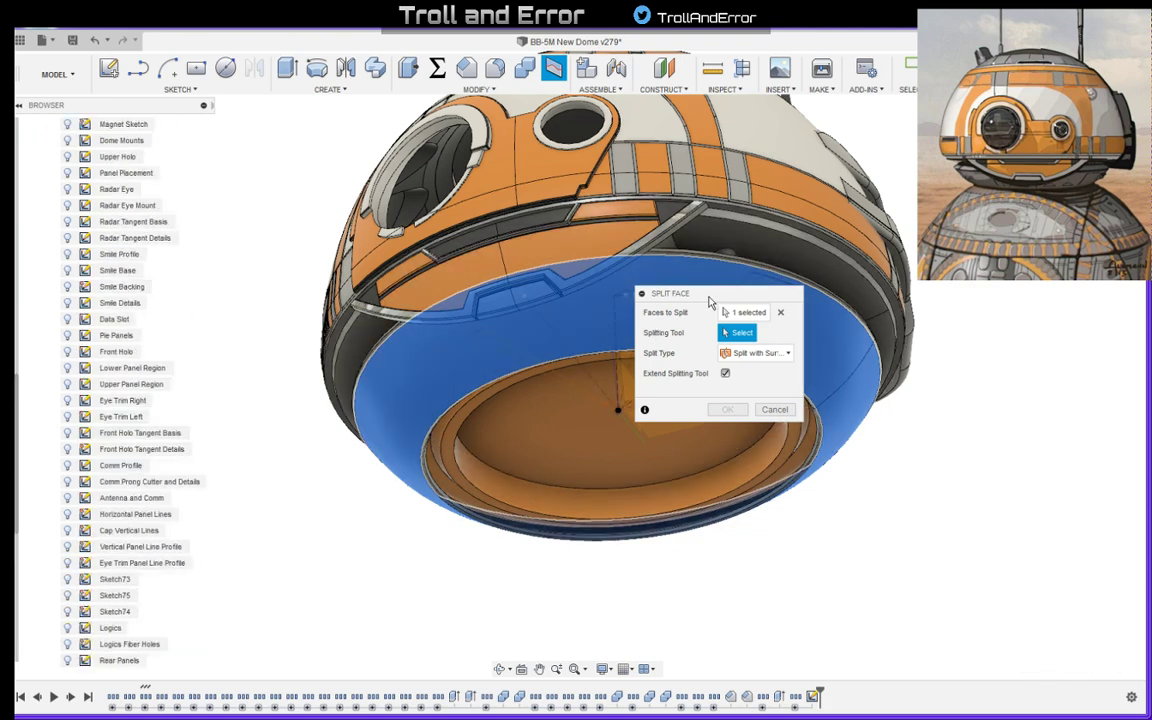
{"action": "left_click_drag", "start_coordinate": [709, 302], "coordinate": [934, 527]}
{"action": "scroll", "coordinate": [727, 312], "scroll_direction": "up", "scroll_amount": 2}
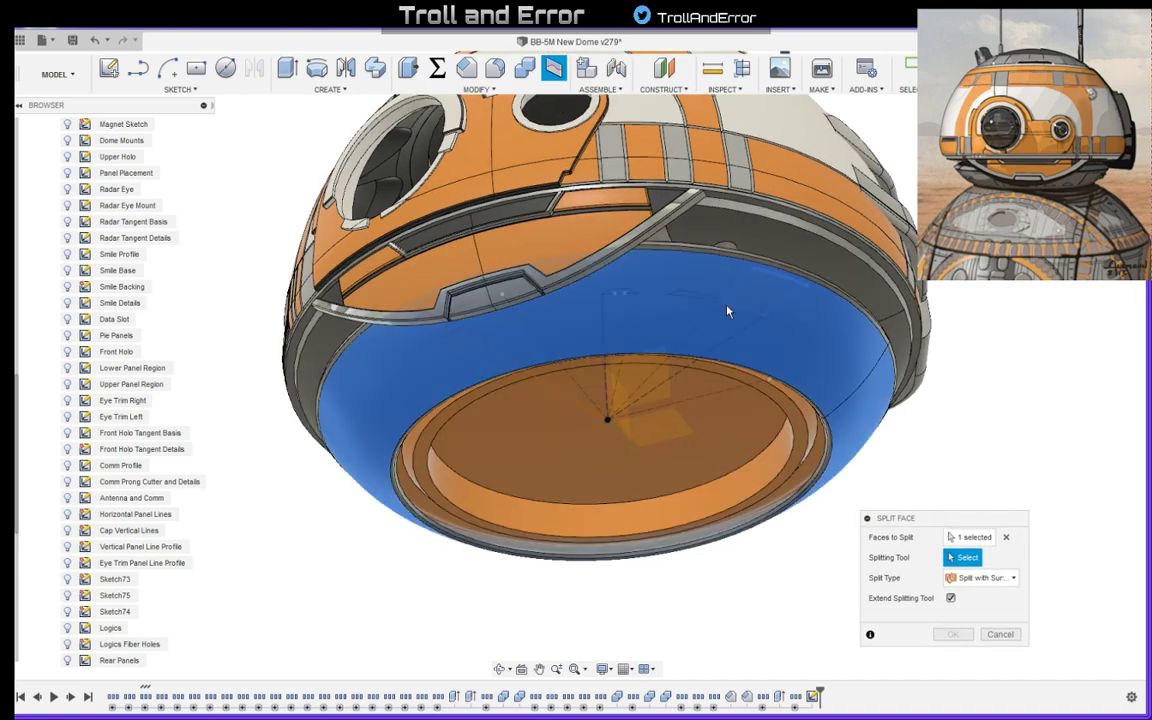
{"action": "scroll", "coordinate": [727, 312], "scroll_direction": "up", "scroll_amount": 3}
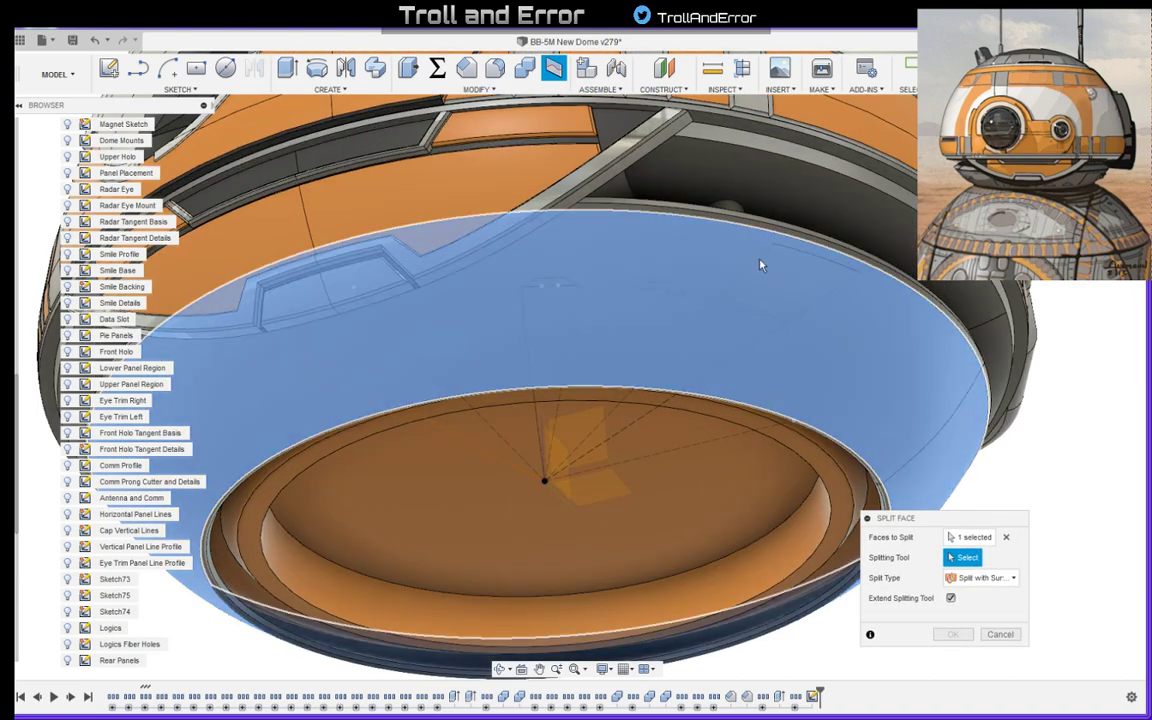
{"action": "middle_click_drag", "start_coordinate": [760, 265], "coordinate": [788, 314], "text": "shift"}
{"action": "middle_click_drag", "start_coordinate": [795, 294], "coordinate": [828, 267], "text": "shift"}
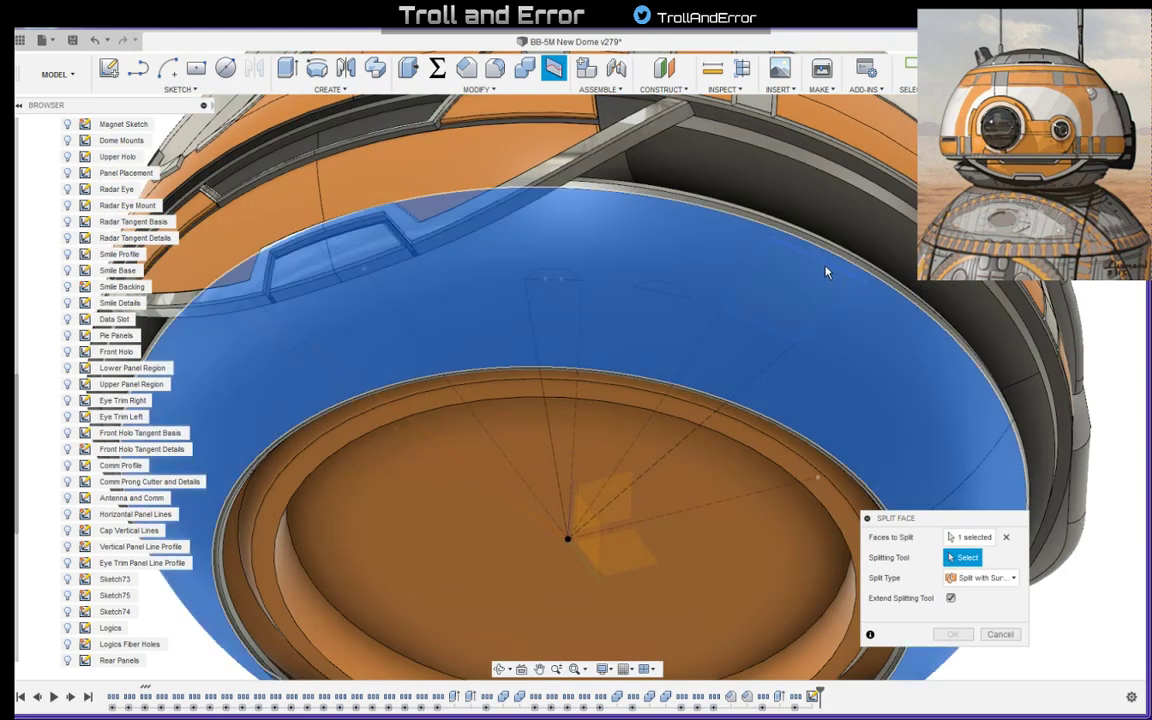
{"action": "left_click", "coordinate": [914, 415]}
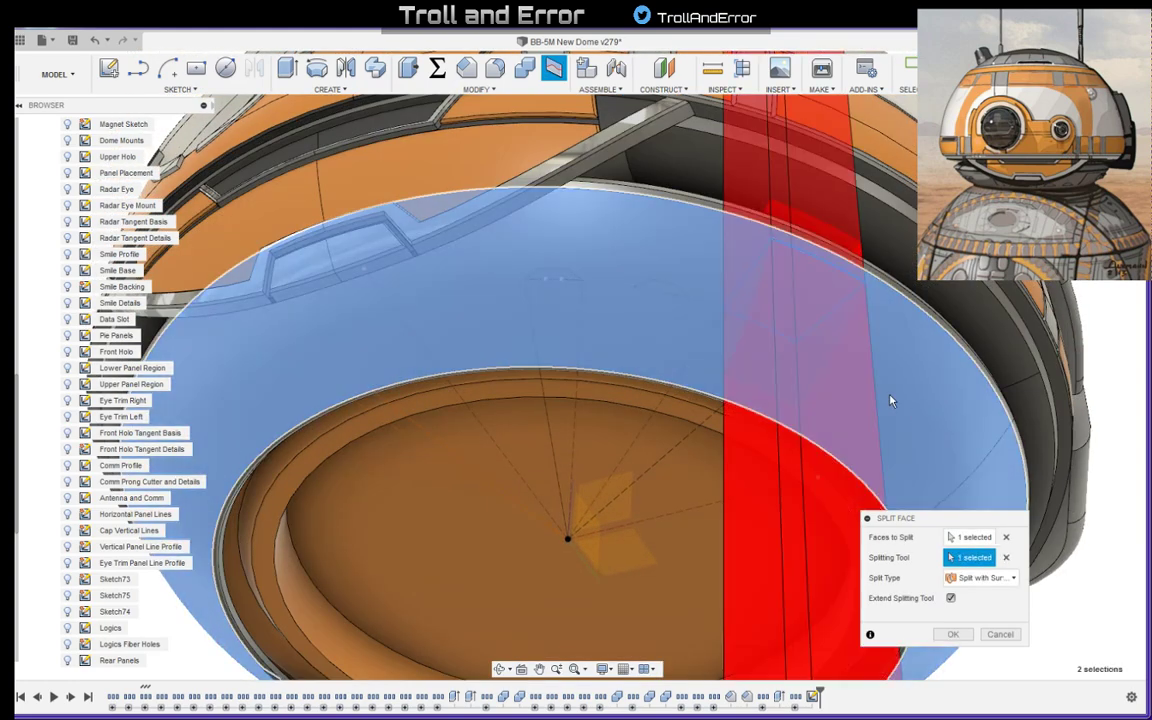
{"action": "middle_click_drag", "start_coordinate": [815, 369], "coordinate": [841, 352], "text": "shift"}
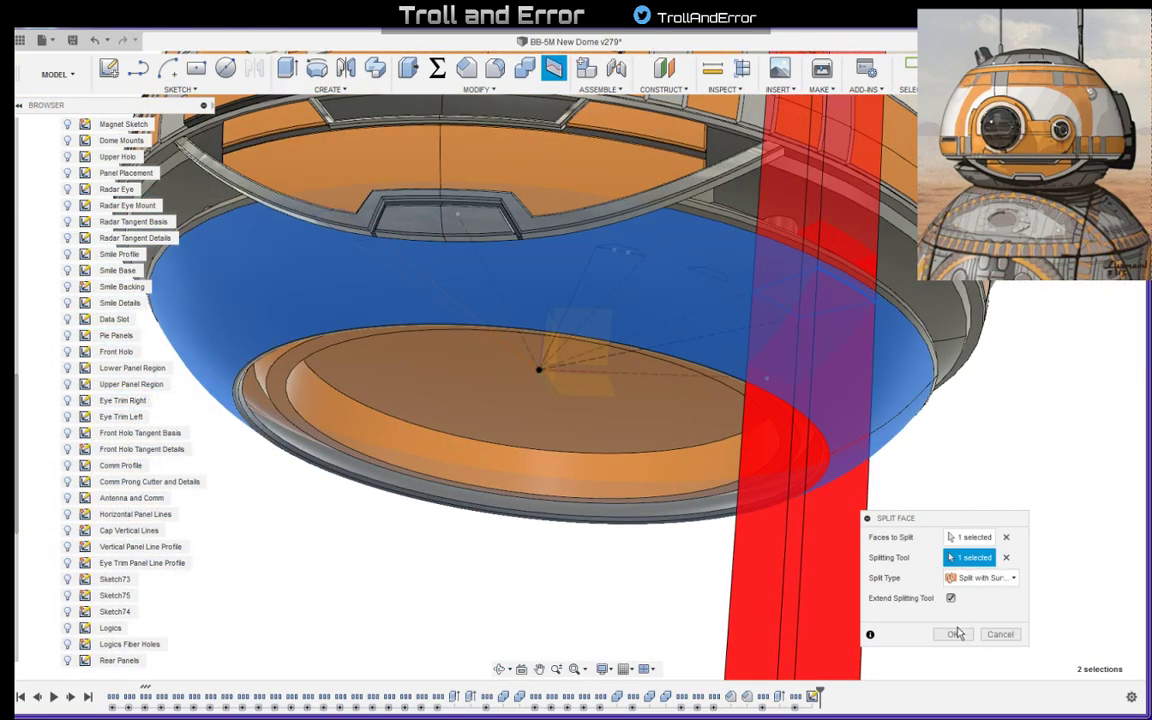
{"action": "left_click", "coordinate": [954, 634]}
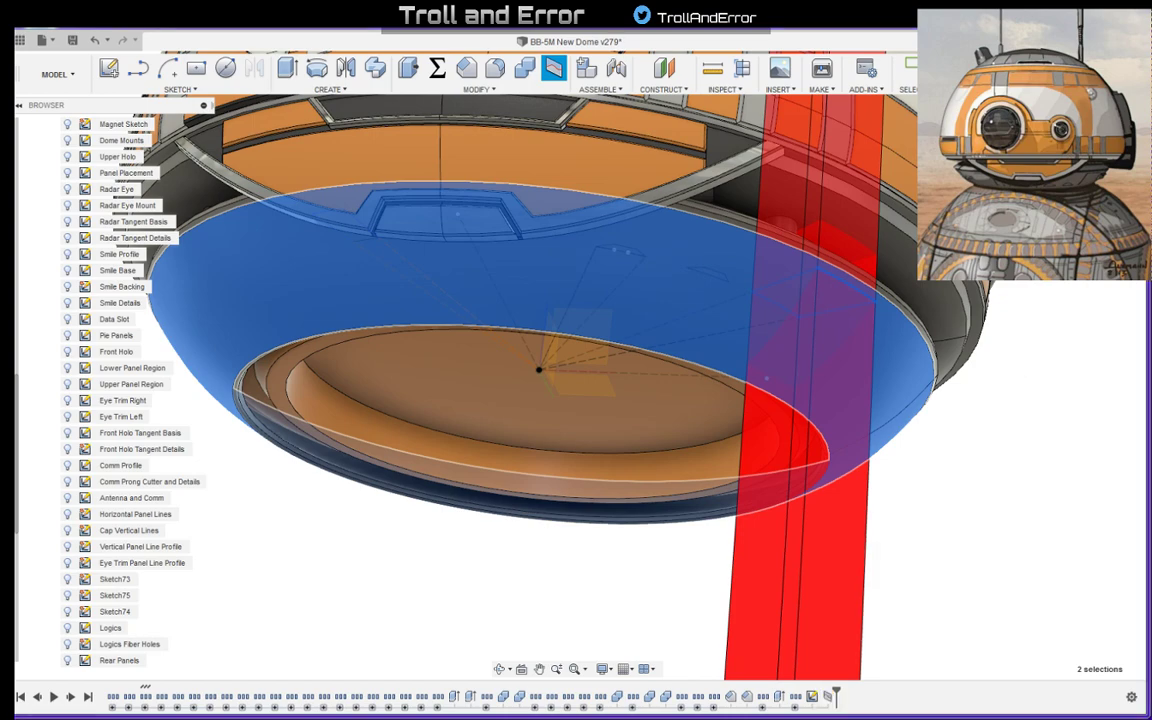
{"action": "middle_click_drag", "start_coordinate": [800, 275], "coordinate": [947, 283], "text": "shift"}
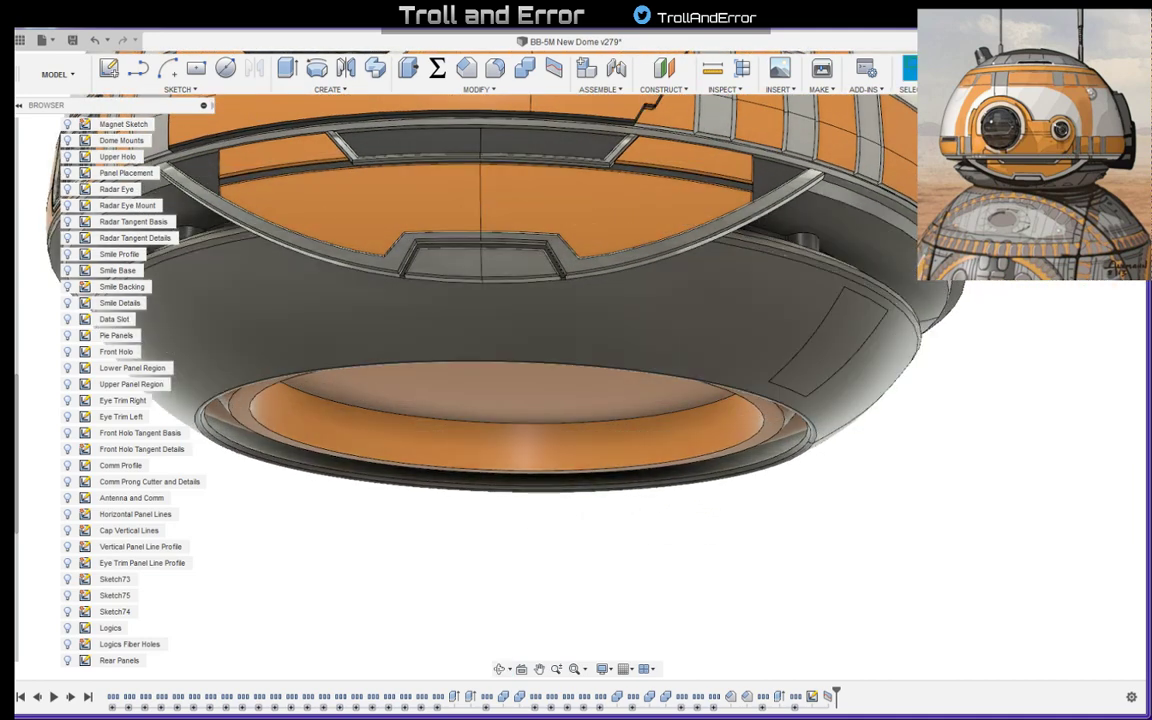
{"action": "left_click", "coordinate": [861, 331]}
{"action": "scroll", "coordinate": [957, 341], "scroll_direction": "up", "scroll_amount": 5}
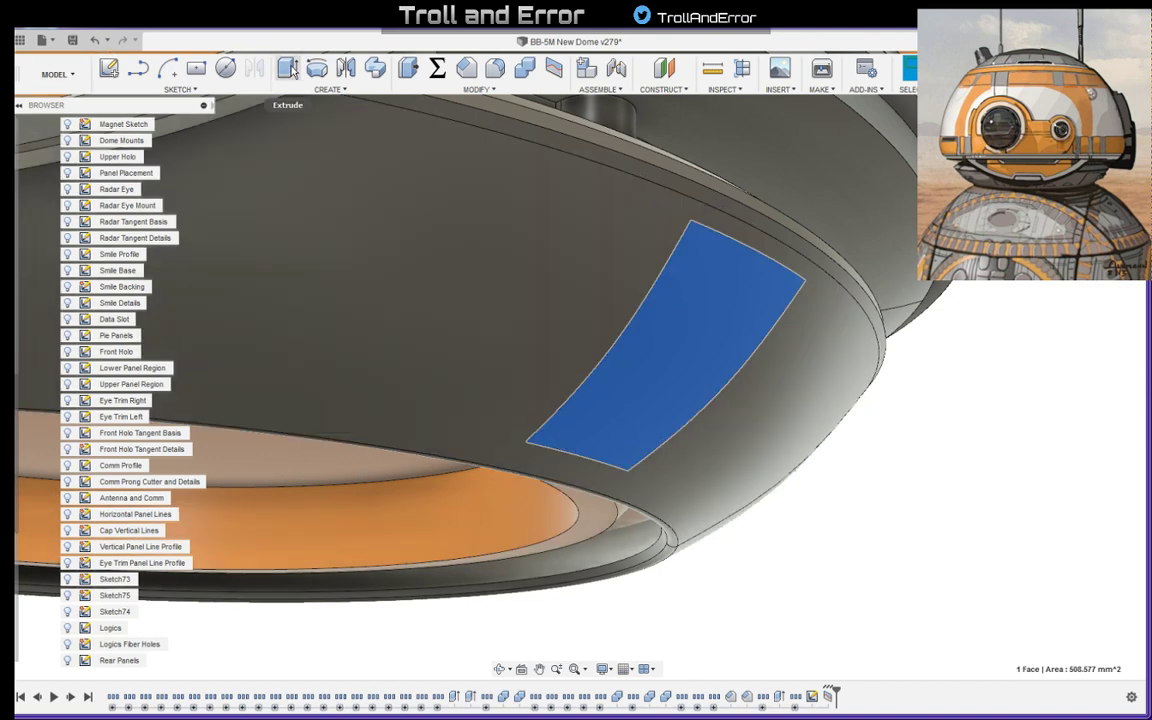
{"action": "left_click", "coordinate": [288, 68]}
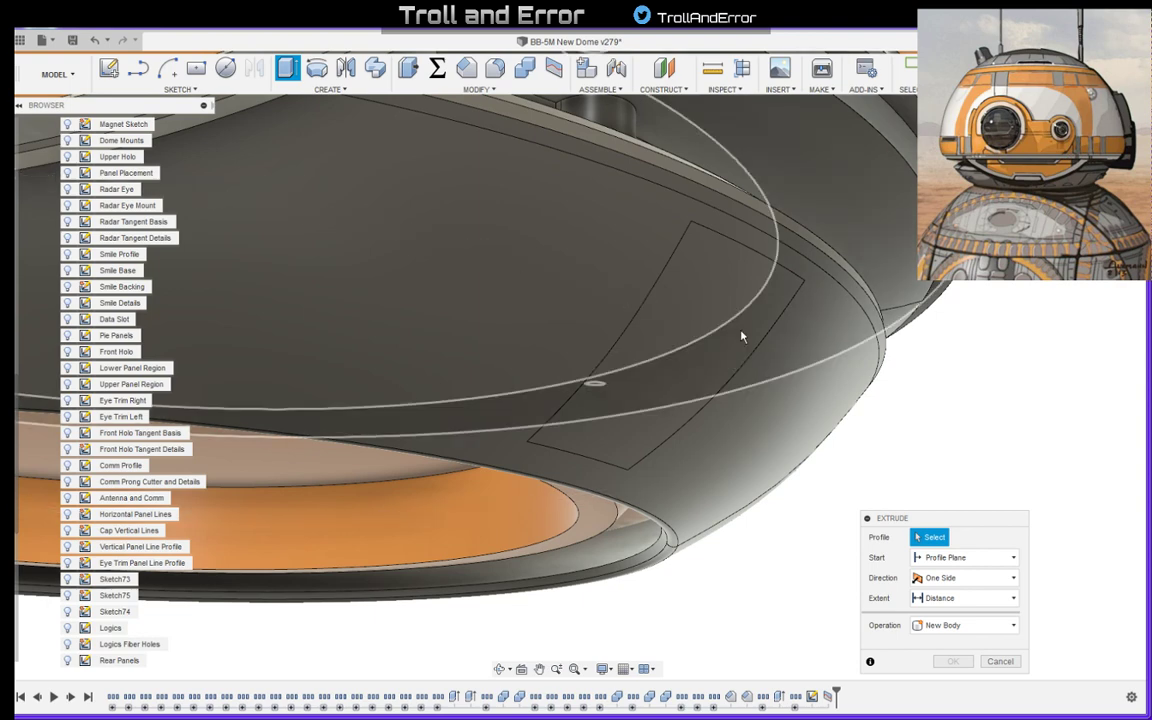
{"action": "key", "text": "Escape"}
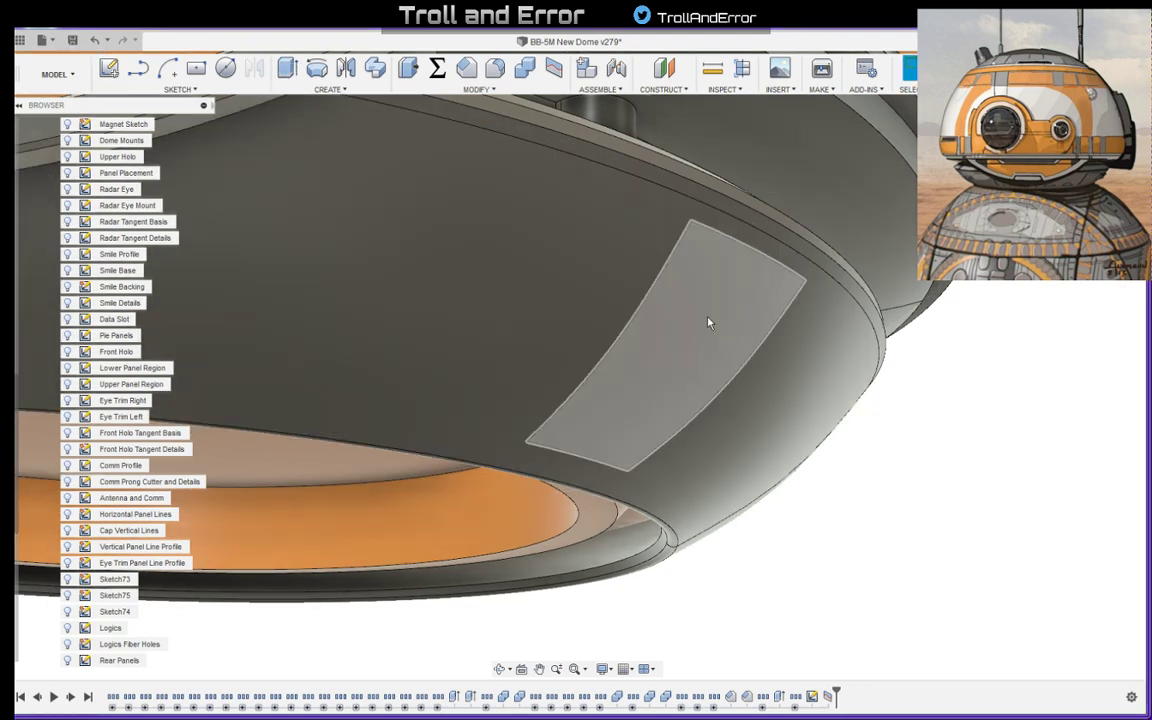
- Start an Offset Face on the large split panel of the grey ring with a distance of 0.4 mm
{"action": "left_click", "coordinate": [707, 320]}
{"action": "left_click", "coordinate": [408, 67]}
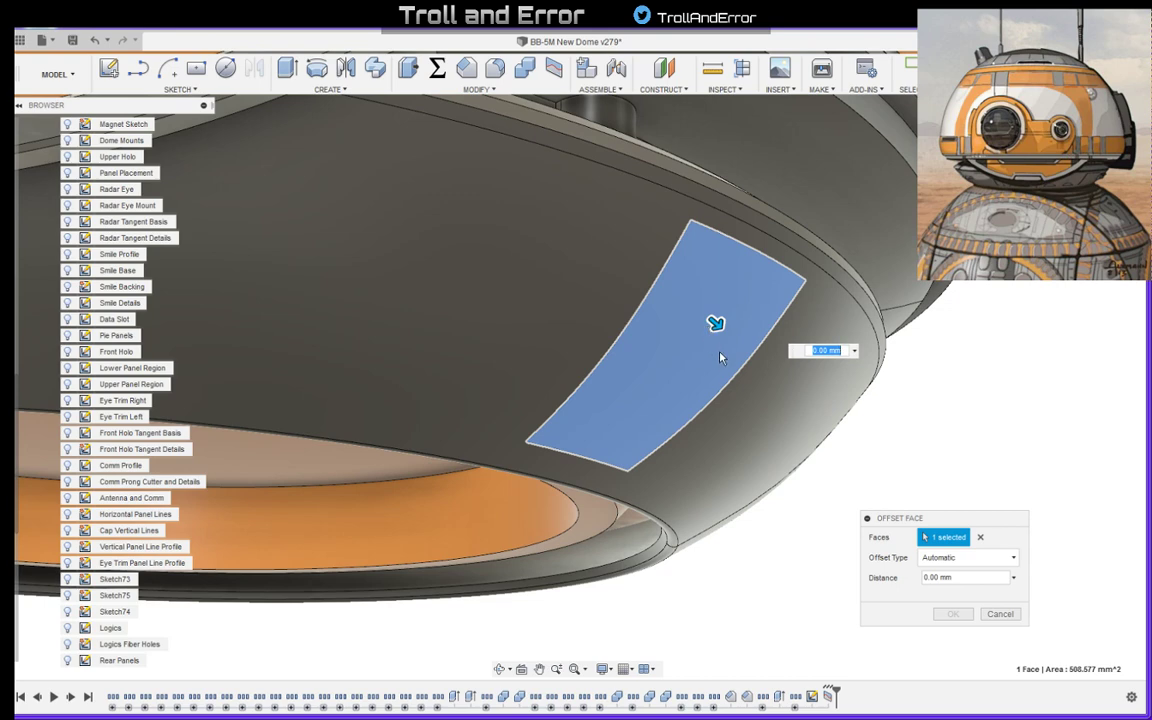
{"action": "mouse_move", "coordinate": [730, 368]}
{"action": "middle_mouse_down", "text": "shift"}
{"action": "mouse_move", "coordinate": [746, 376]}
{"action": "mouse_move", "coordinate": [745, 352]}
{"action": "middle_mouse_up", "text": "shift"}
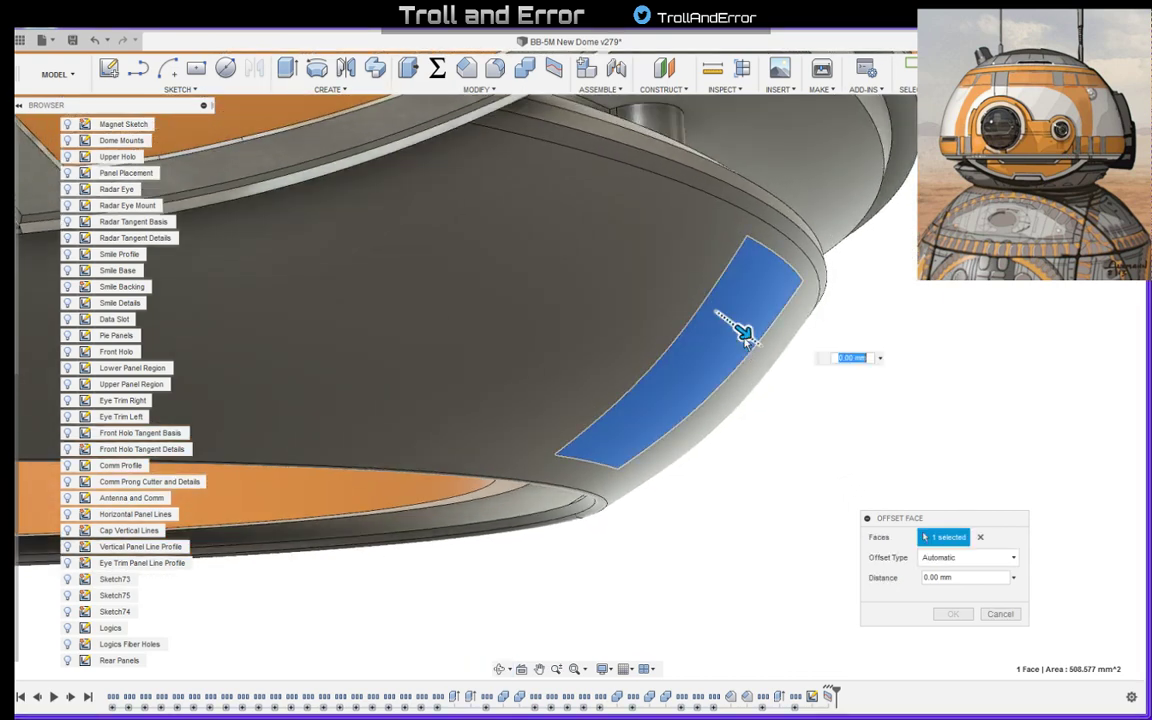
{"action": "scroll", "coordinate": [745, 345], "scroll_direction": "up", "scroll_amount": 5}
{"action": "left_click", "coordinate": [935, 578]}
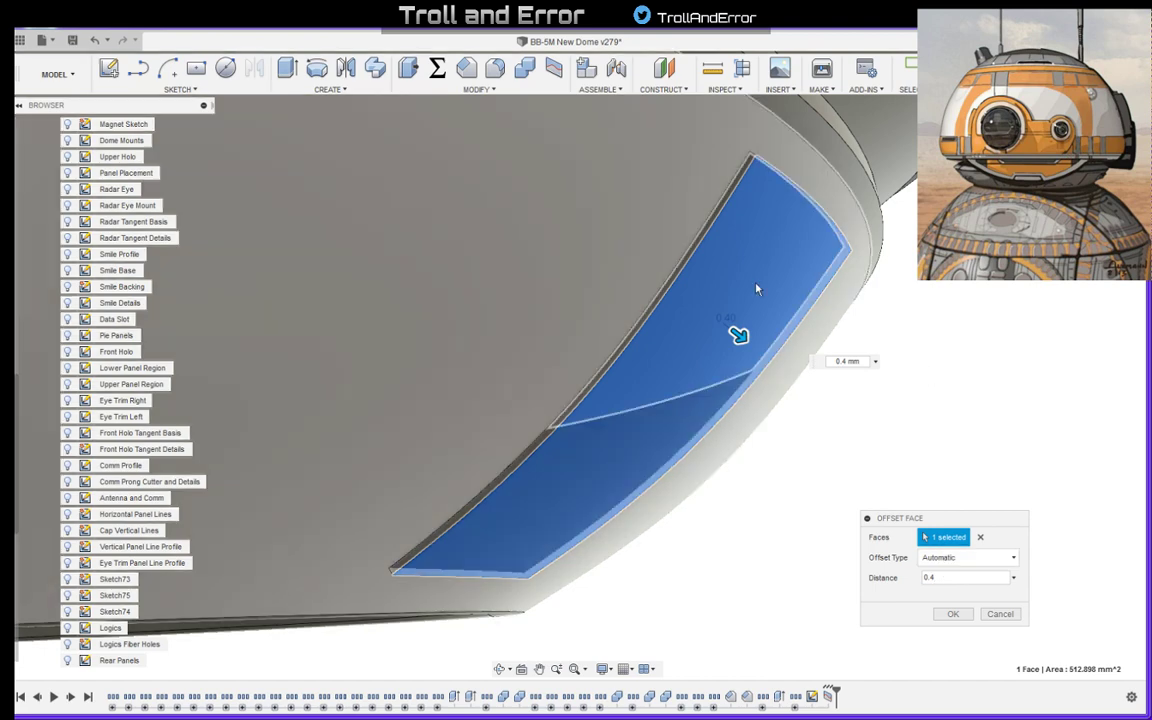
{"action": "scroll", "coordinate": [881, 275], "scroll_direction": "down", "scroll_amount": 6}
{"action": "scroll", "coordinate": [864, 291], "scroll_direction": "down", "scroll_amount": 3}
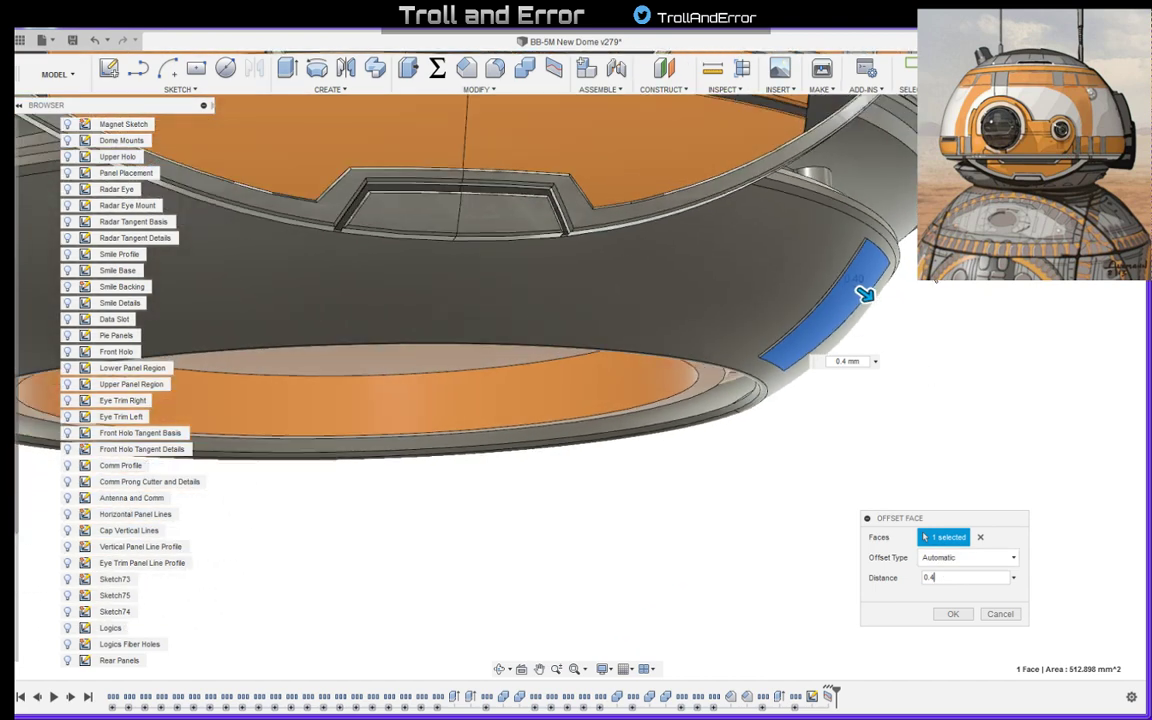
{"action": "mouse_move", "coordinate": [864, 291]}
{"action": "middle_mouse_down", "text": "shift"}
{"action": "mouse_move", "coordinate": [869, 283]}
{"action": "mouse_move", "coordinate": [873, 300]}
{"action": "middle_mouse_up", "text": "shift"}
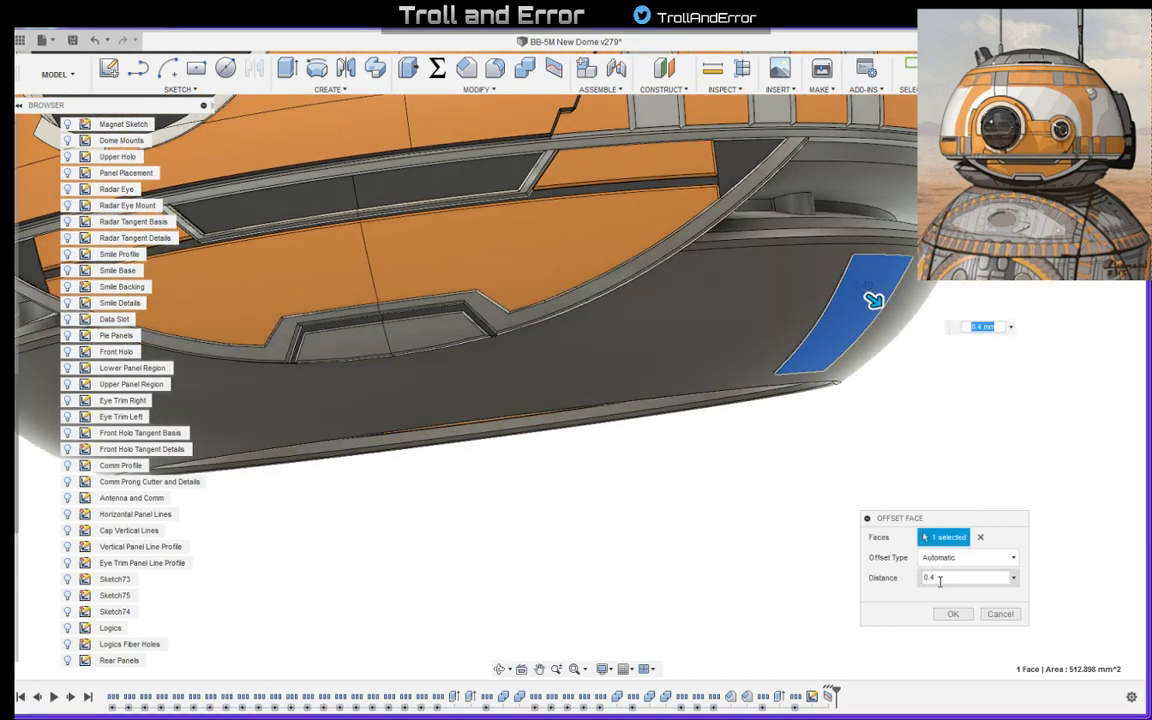
- Set the large panel's face offset to 0.8 mm and apply it
{"action": "left_click", "coordinate": [933, 578]}
{"action": "left_click", "coordinate": [931, 579]}
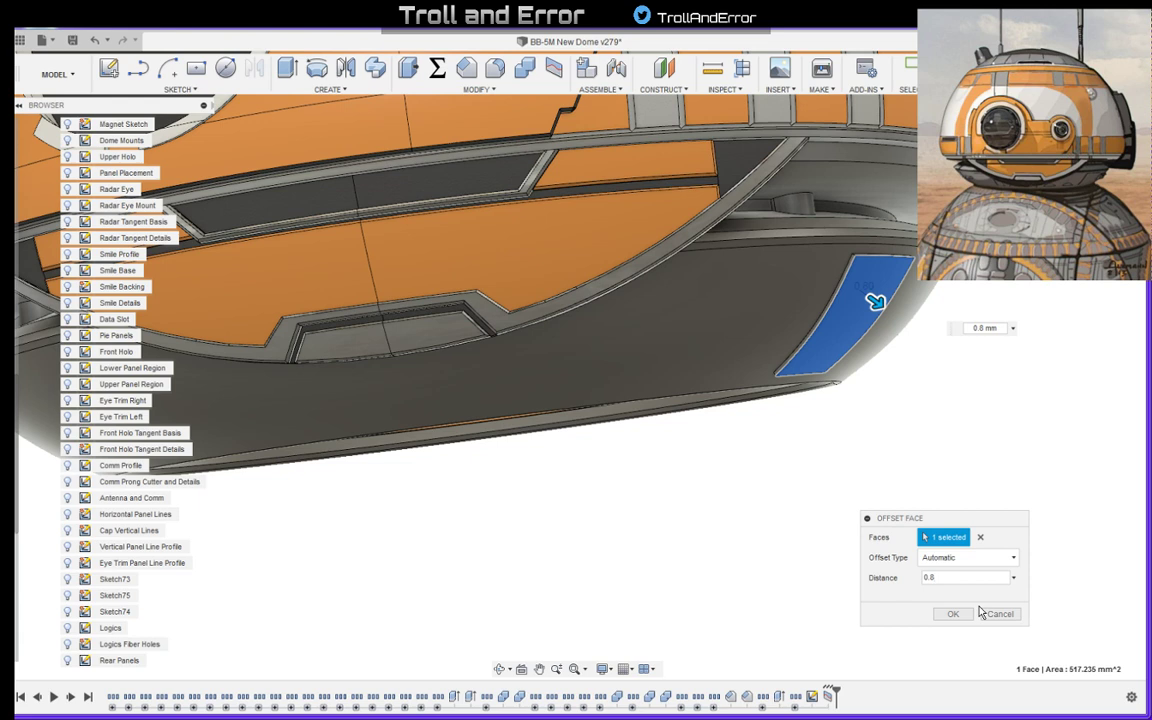
{"action": "left_click", "coordinate": [953, 613]}
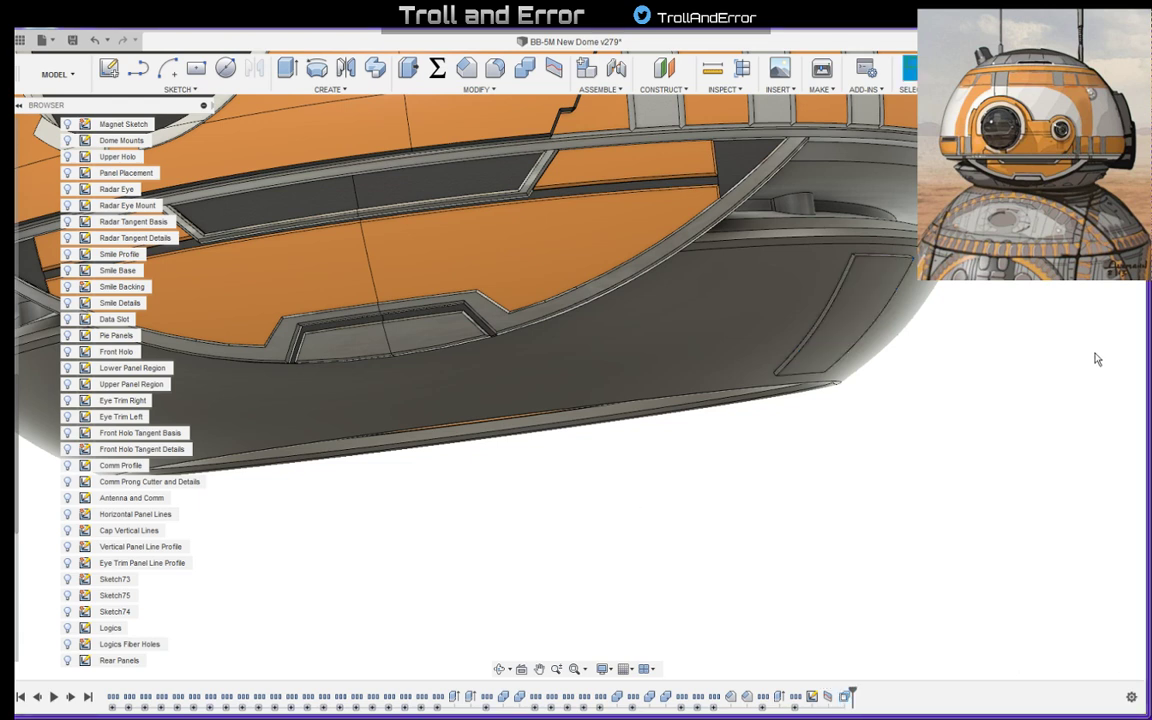
- Check the large panel against the reference art, then edit its sketch and set the panel's angle from the horizontal axis to 18°
{"action": "middle_click_drag", "start_coordinate": [987, 370], "coordinate": [999, 343], "text": "shift"}
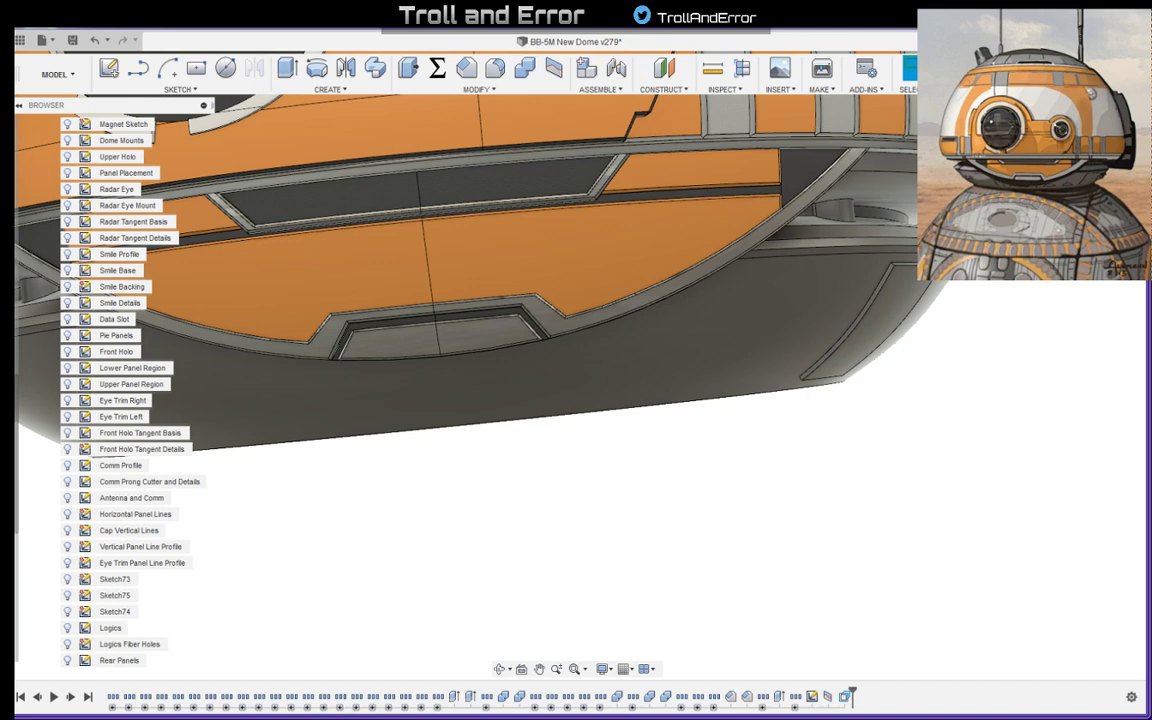
{"action": "key", "text": "alt+Tab"}
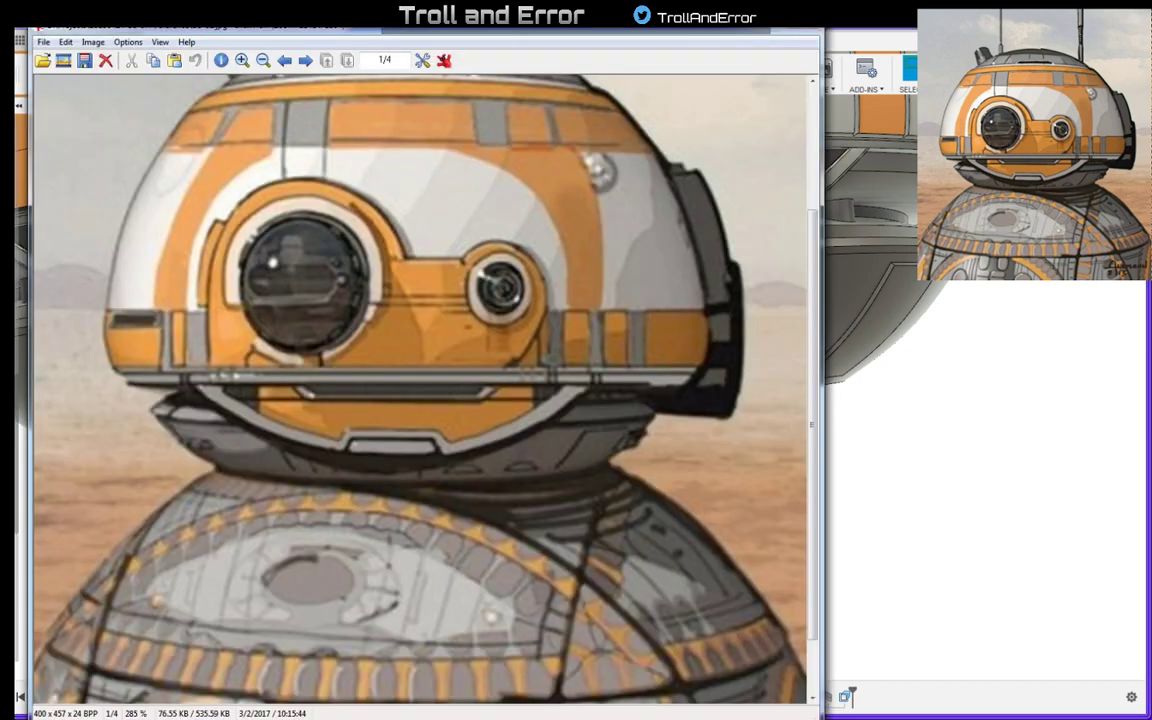
{"action": "left_click", "coordinate": [772, 30]}
{"action": "middle_click_drag", "start_coordinate": [777, 447], "coordinate": [876, 423], "text": "shift"}
{"action": "scroll", "coordinate": [766, 446], "scroll_direction": "down", "scroll_amount": 5}
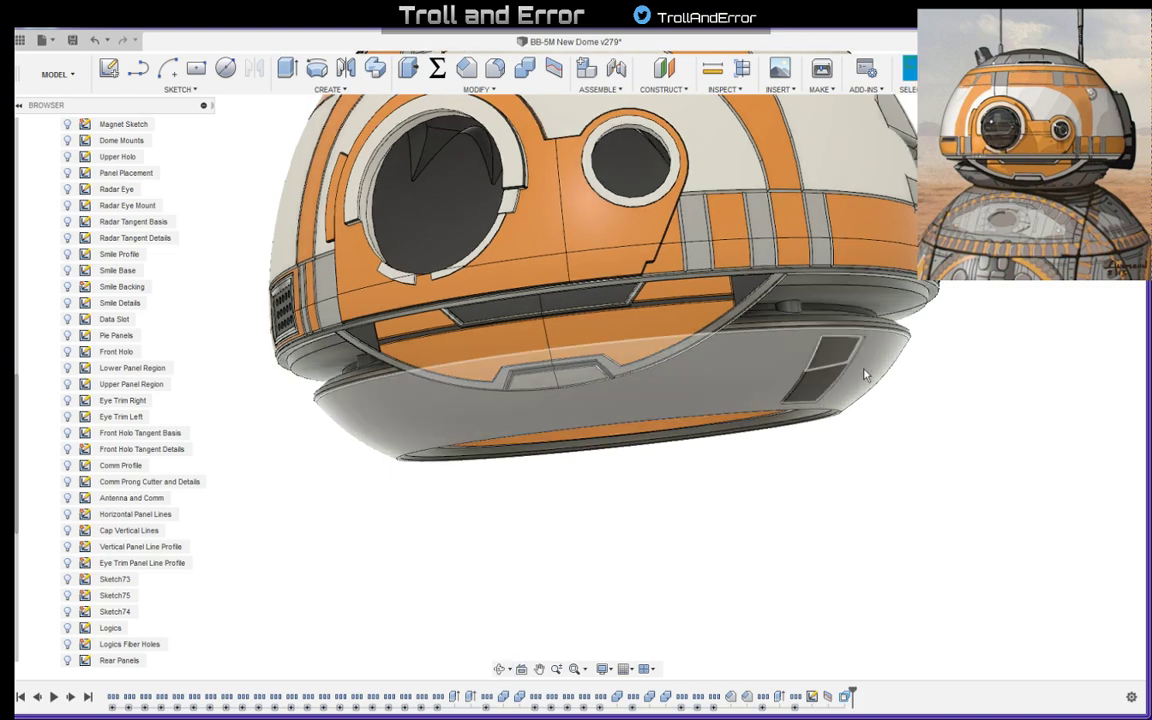
{"action": "double_click", "coordinate": [845, 697]}
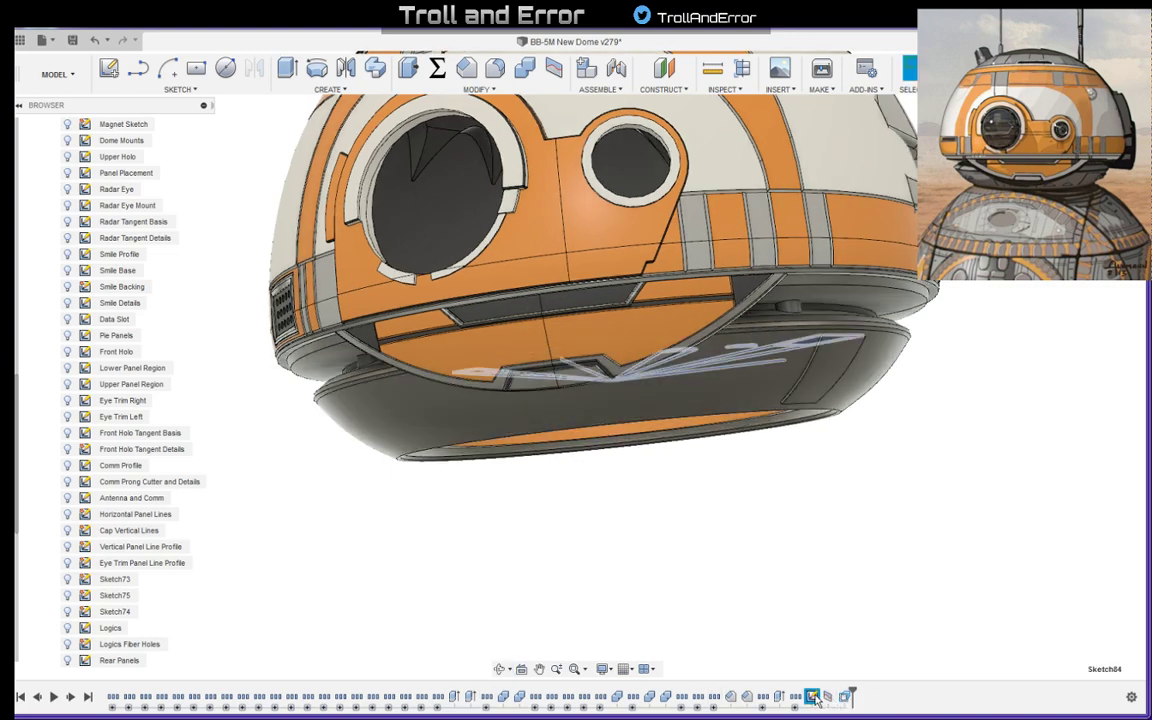
{"action": "scroll", "coordinate": [882, 494], "scroll_direction": "up", "scroll_amount": 5}
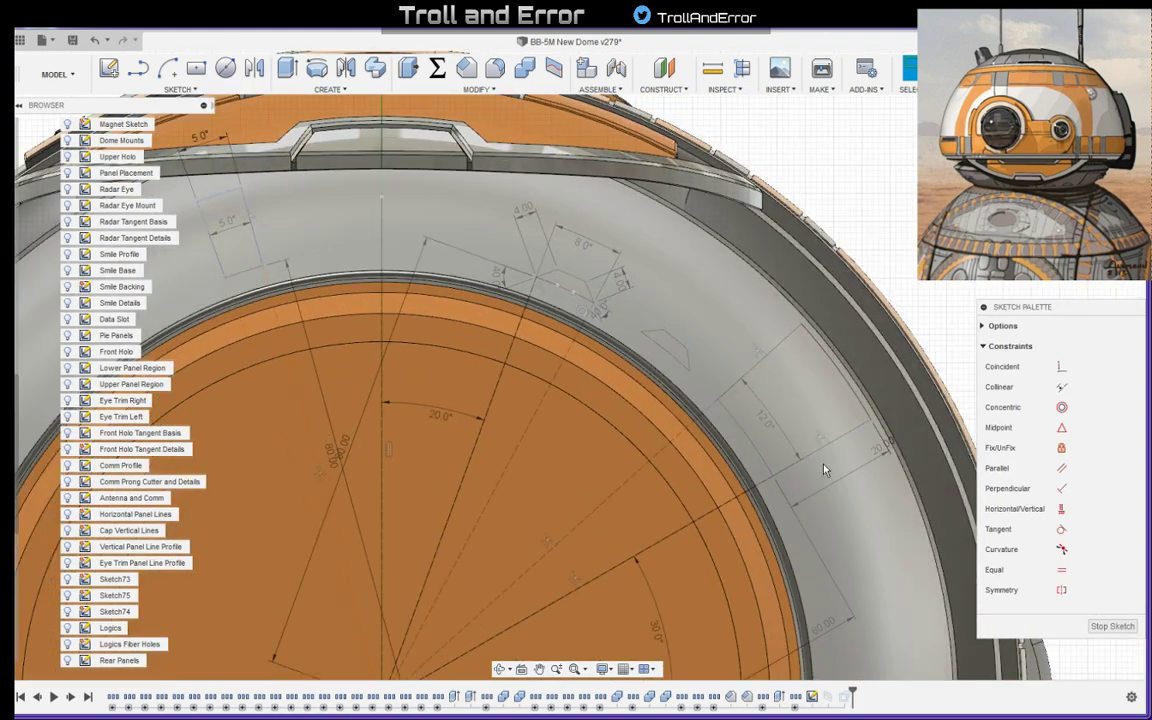
{"action": "scroll", "coordinate": [797, 555], "scroll_direction": "down", "scroll_amount": 5}
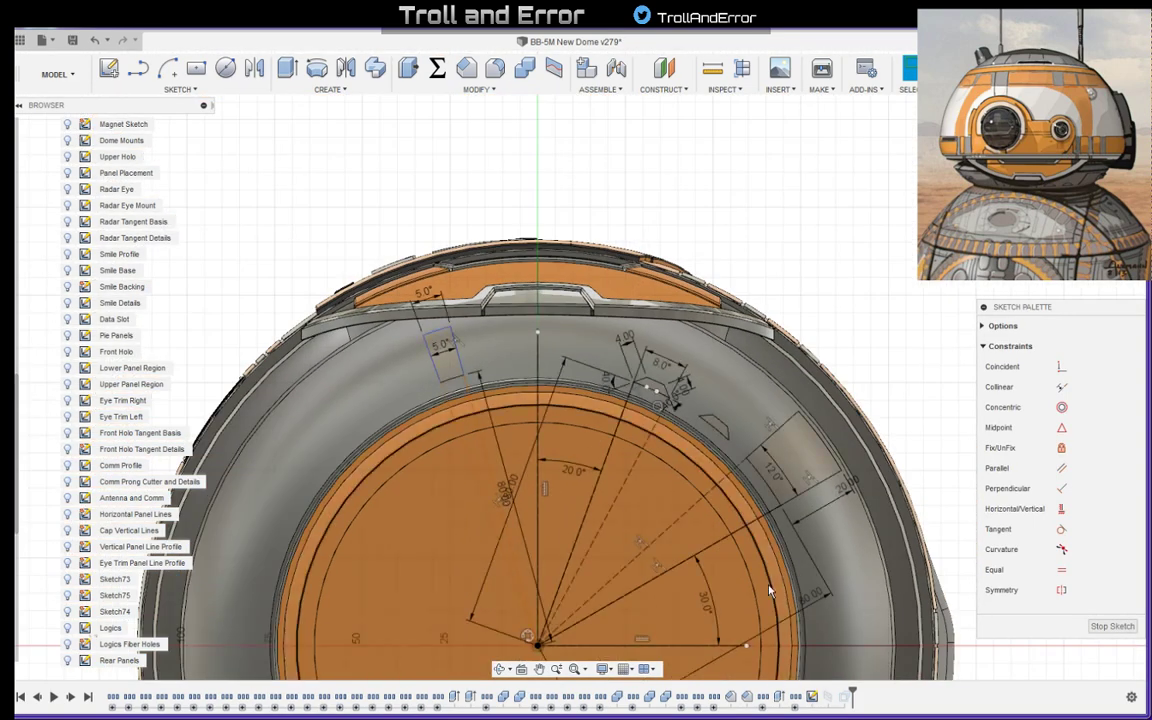
{"action": "double_click", "coordinate": [706, 601]}
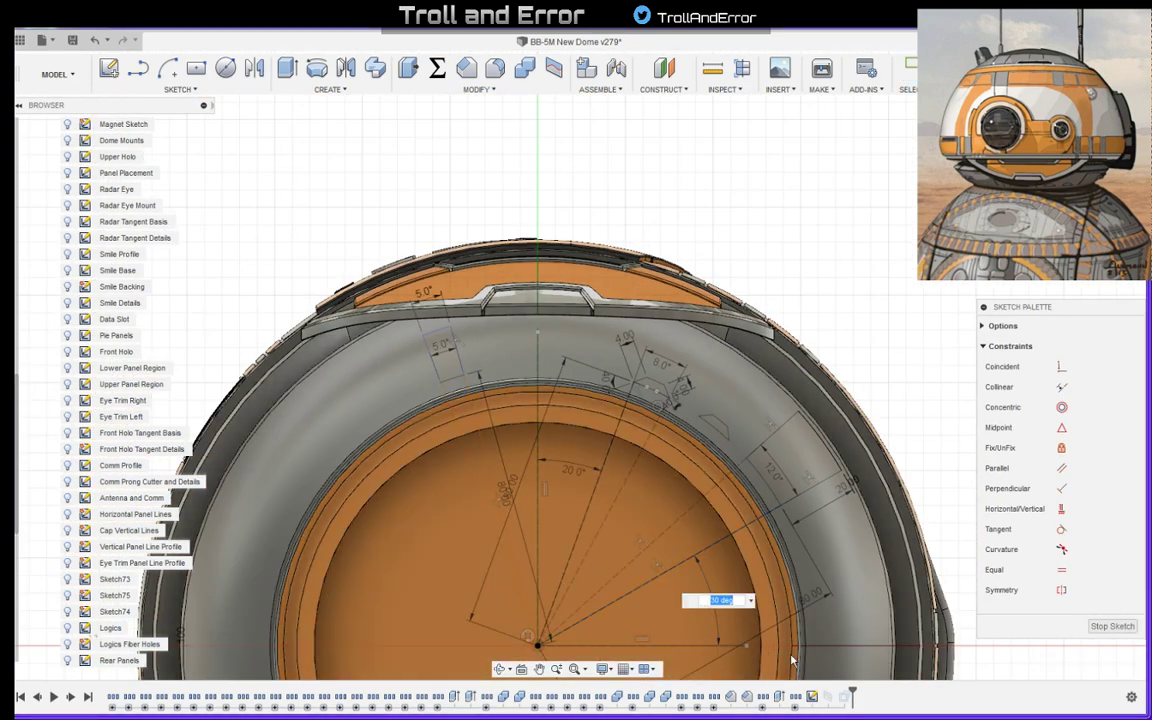
{"action": "type", "text": "18"}
{"action": "key", "text": "Return"}
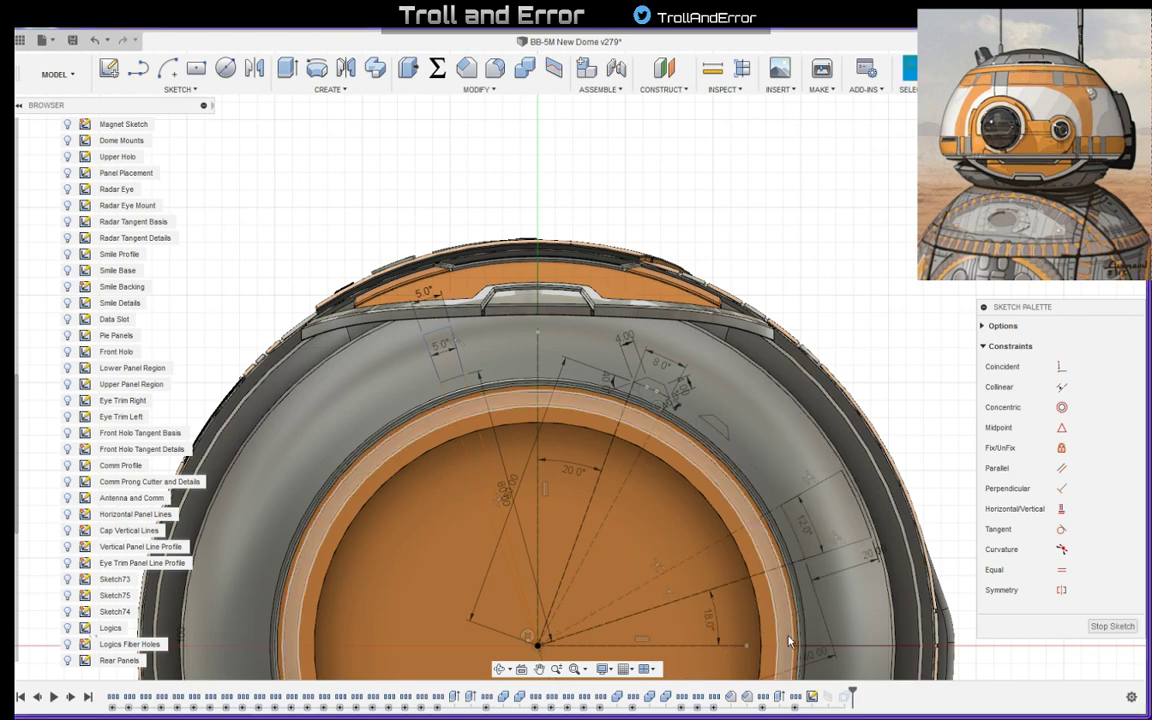
- Set the large panel's angular width to 24° and finish the sketch
{"action": "double_click", "coordinate": [812, 521]}
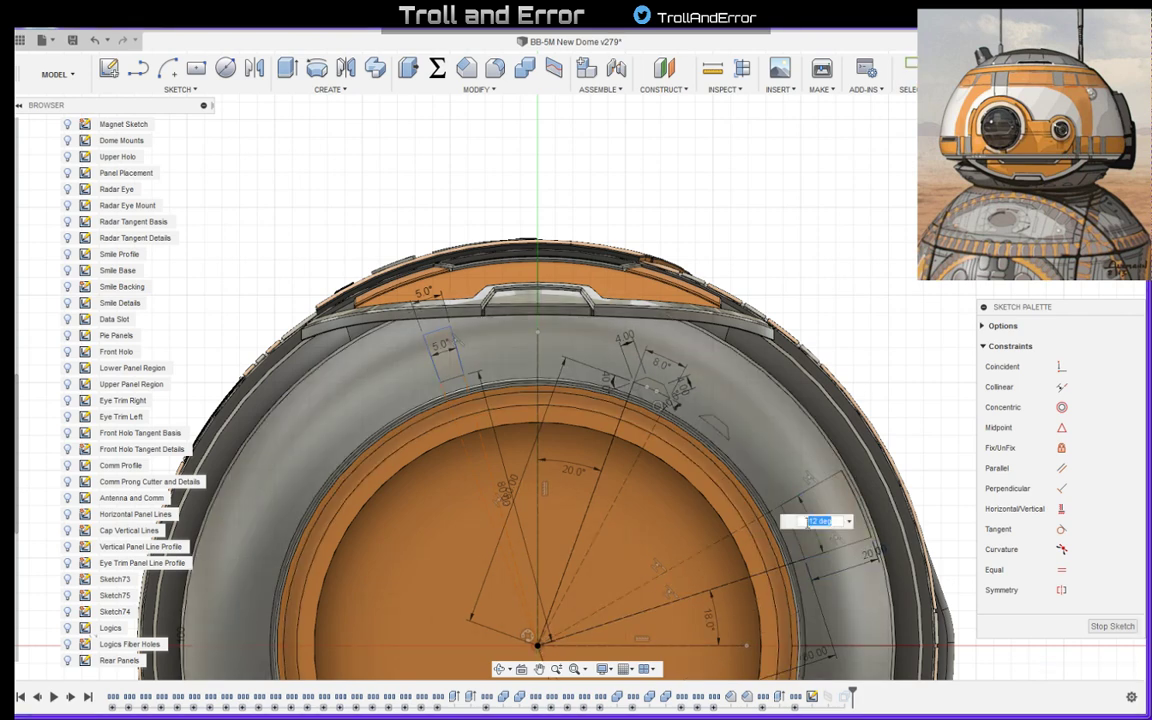
{"action": "type", "text": "24"}
{"action": "key", "text": "Return"}
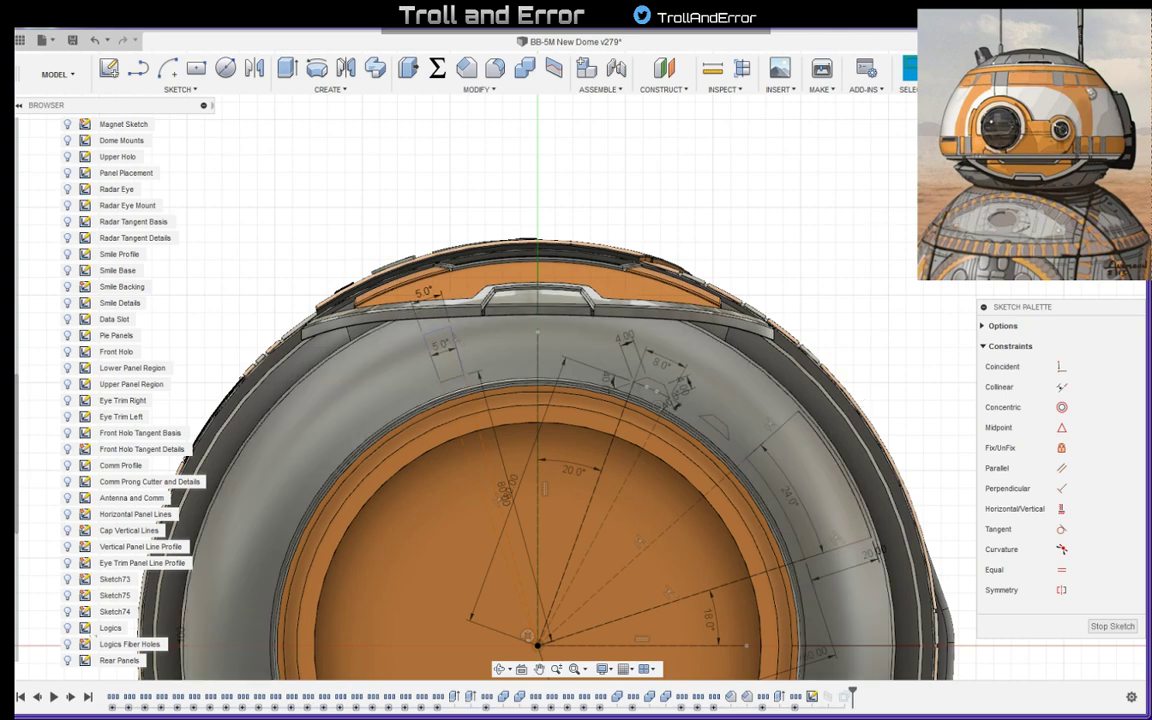
{"action": "left_click", "coordinate": [968, 70]}
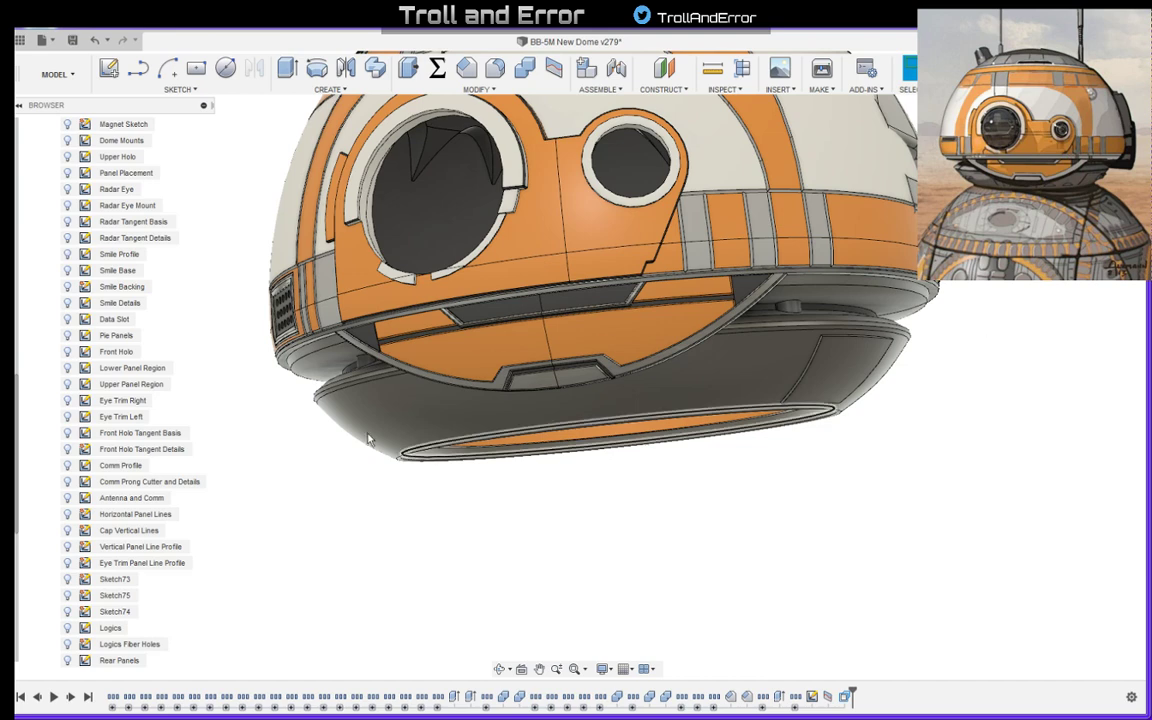
- Compare the enlarged panel with the reference art, then reopen its sketch and set the panel's angular width to 20°
{"action": "key", "text": "alt+Tab"}
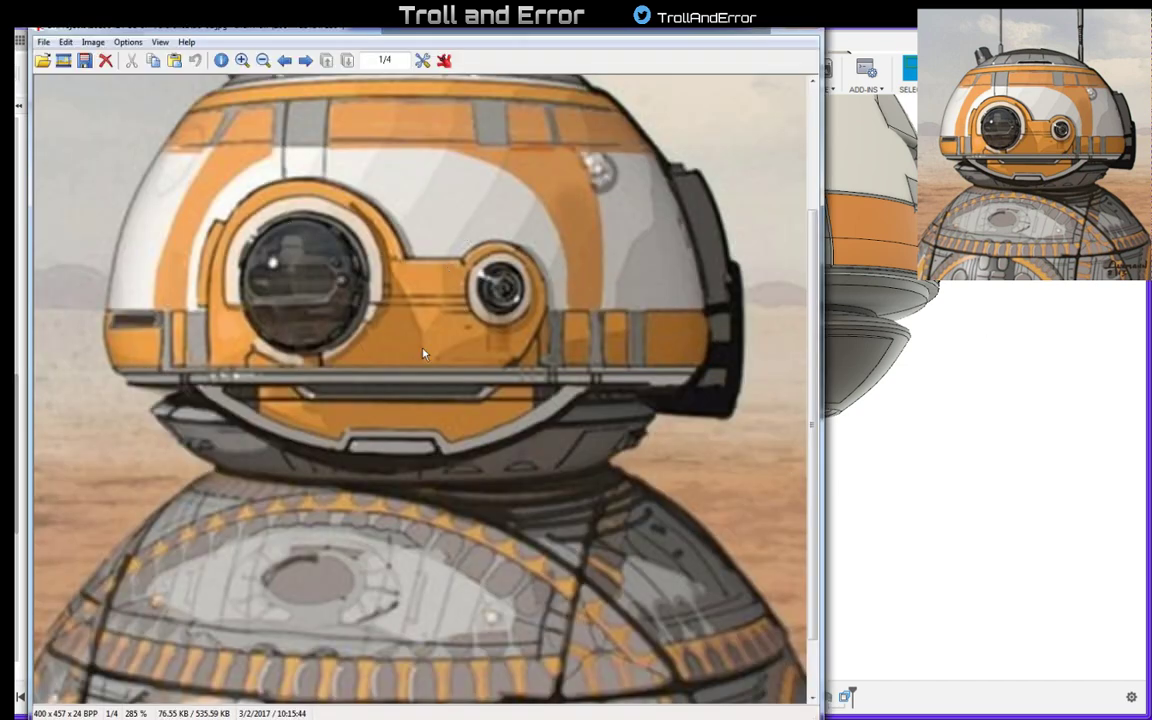
{"action": "left_click_drag", "start_coordinate": [688, 55], "coordinate": [616, 39]}
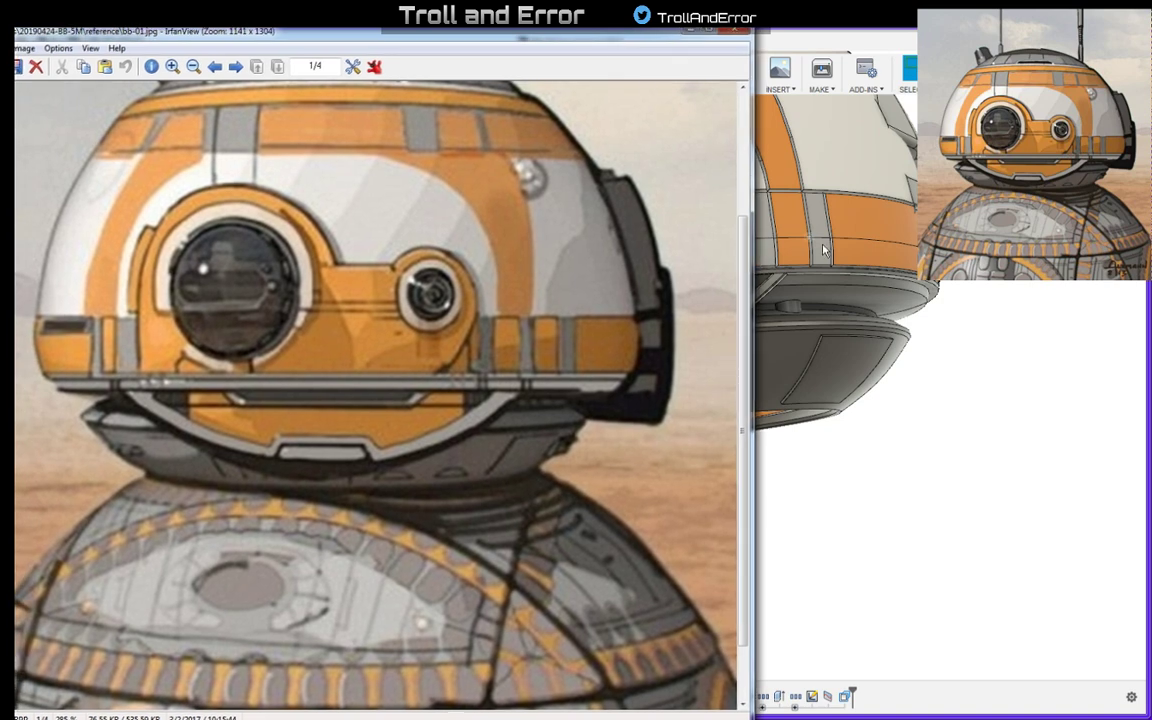
{"action": "middle_click_drag", "start_coordinate": [840, 295], "coordinate": [922, 313], "text": "shift"}
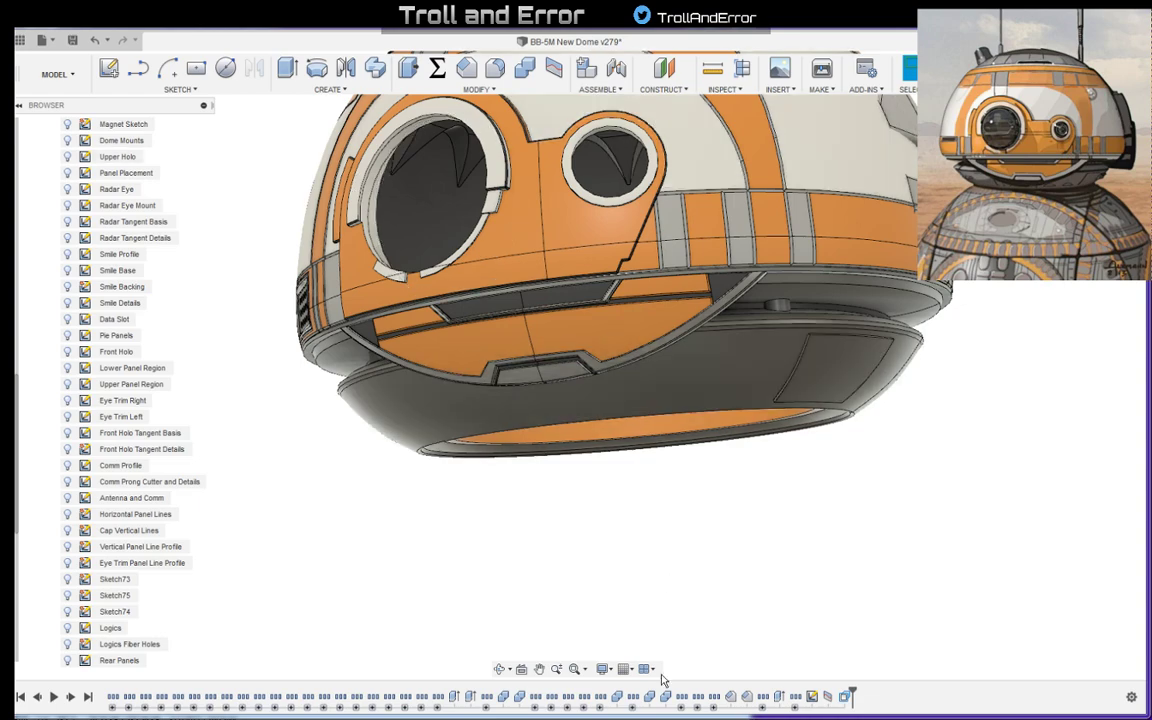
{"action": "double_click", "coordinate": [829, 697]}
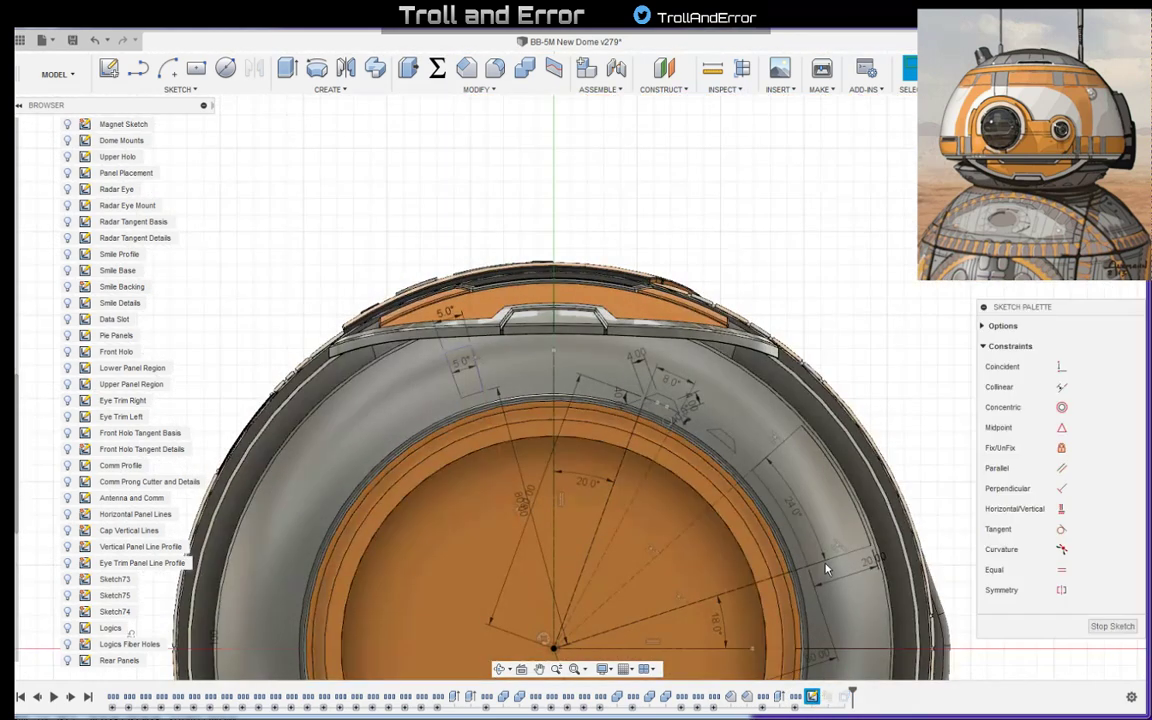
{"action": "double_click", "coordinate": [795, 505]}
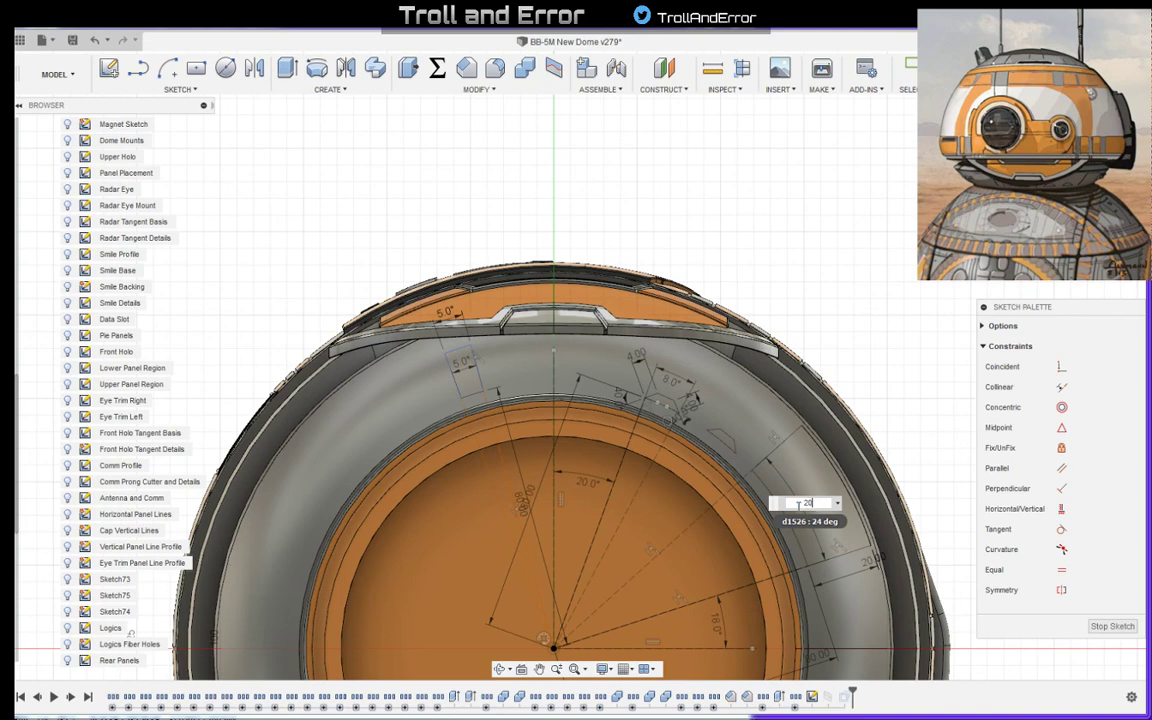
{"action": "key", "text": "Return"}
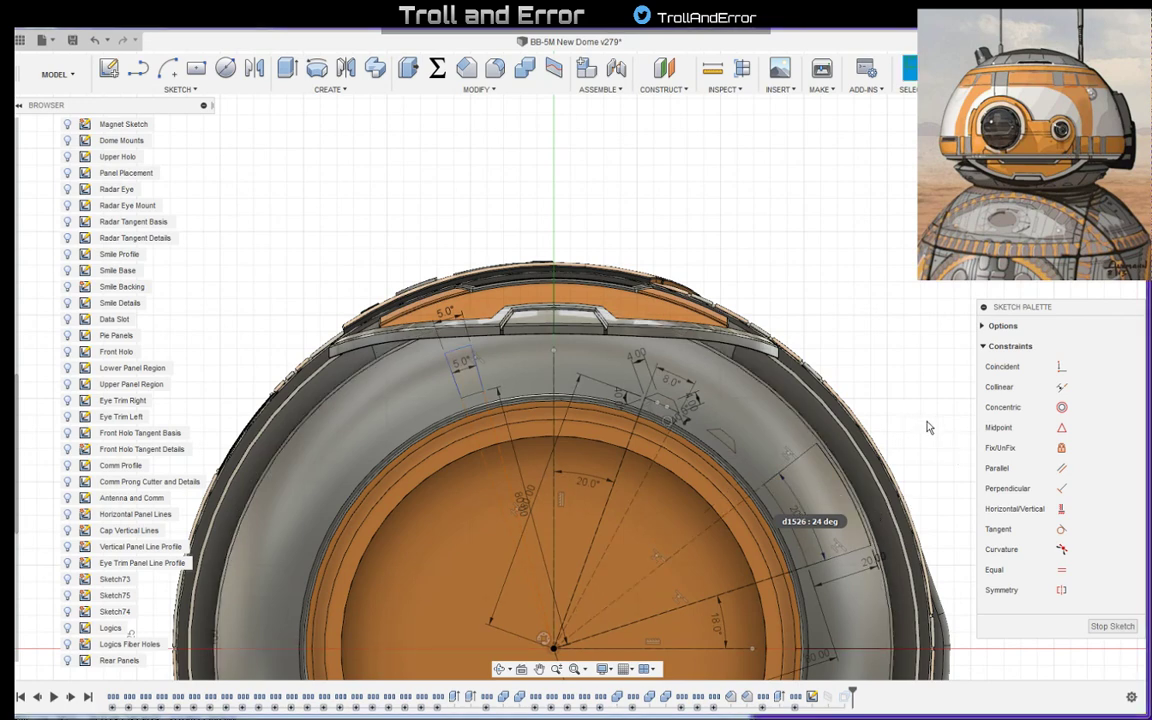
- Set the large panel's angle from the horizontal axis to 20° and finish the sketch
{"action": "middle_click_drag", "start_coordinate": [913, 411], "coordinate": [869, 347]}
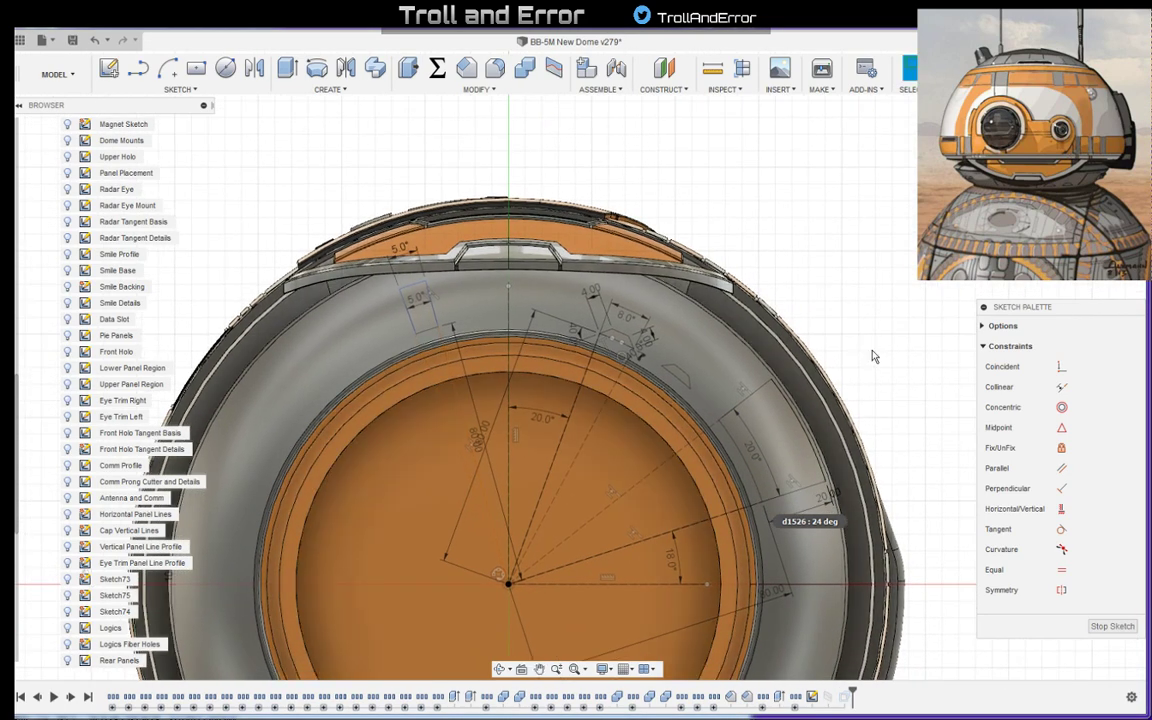
{"action": "double_click", "coordinate": [670, 563]}
{"action": "type", "text": "20"}
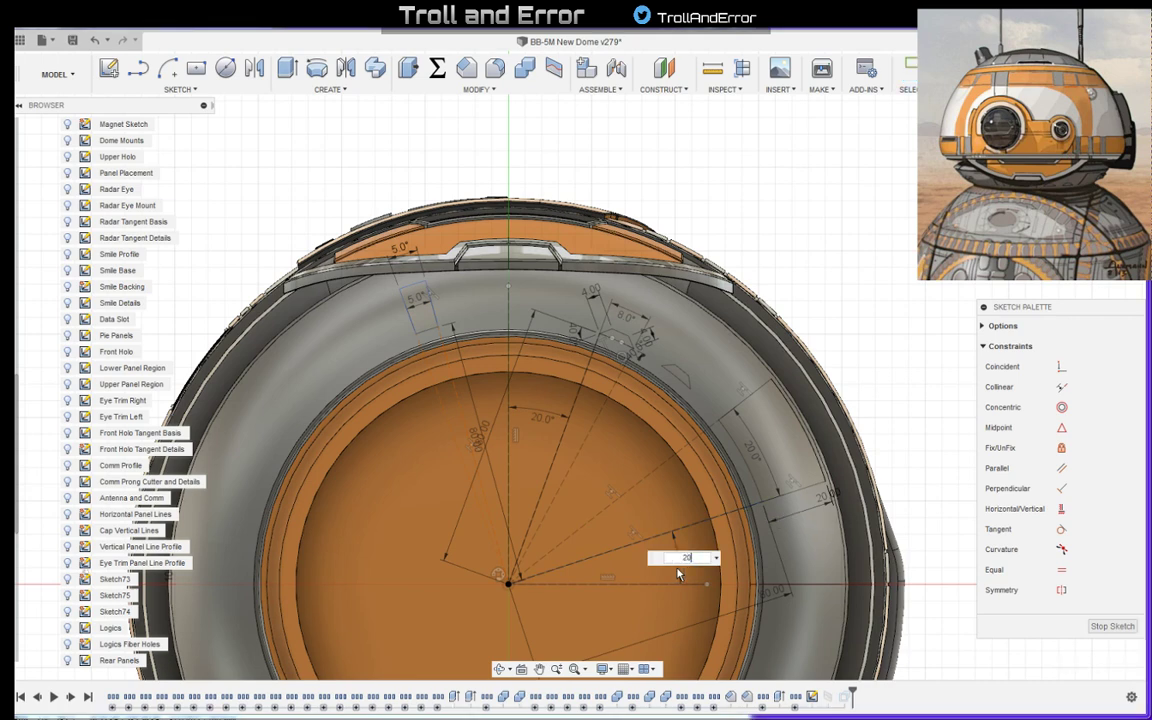
{"action": "key", "text": "Return"}
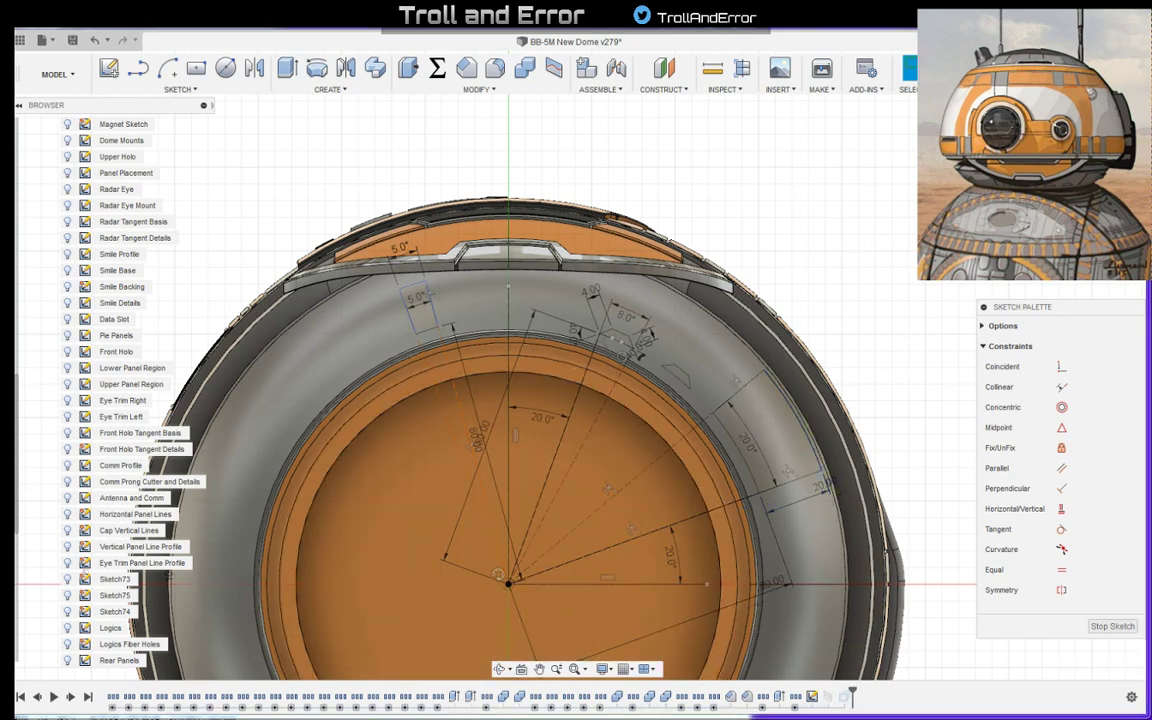
{"action": "left_click", "coordinate": [1112, 626]}
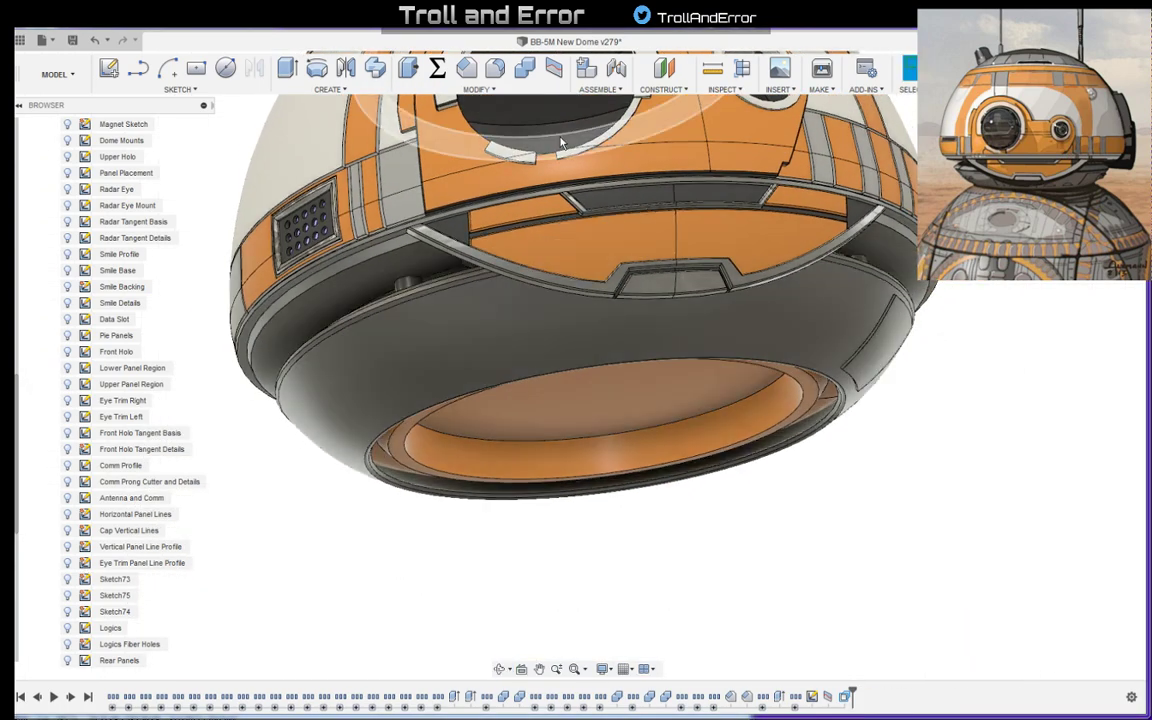
- Split the underside's grey ring face using the narrow rectangular panel outline from the sketch as the splitting tool
{"action": "left_click", "coordinate": [553, 67]}
{"action": "left_click", "coordinate": [539, 343]}
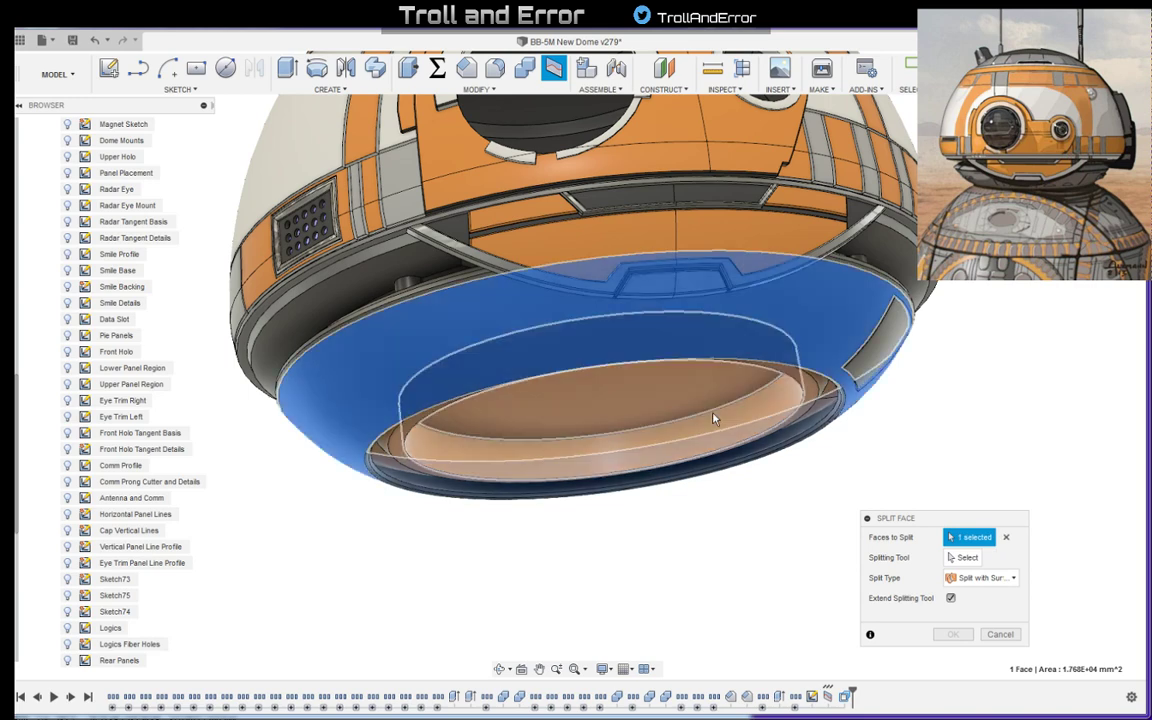
{"action": "left_click", "coordinate": [962, 557]}
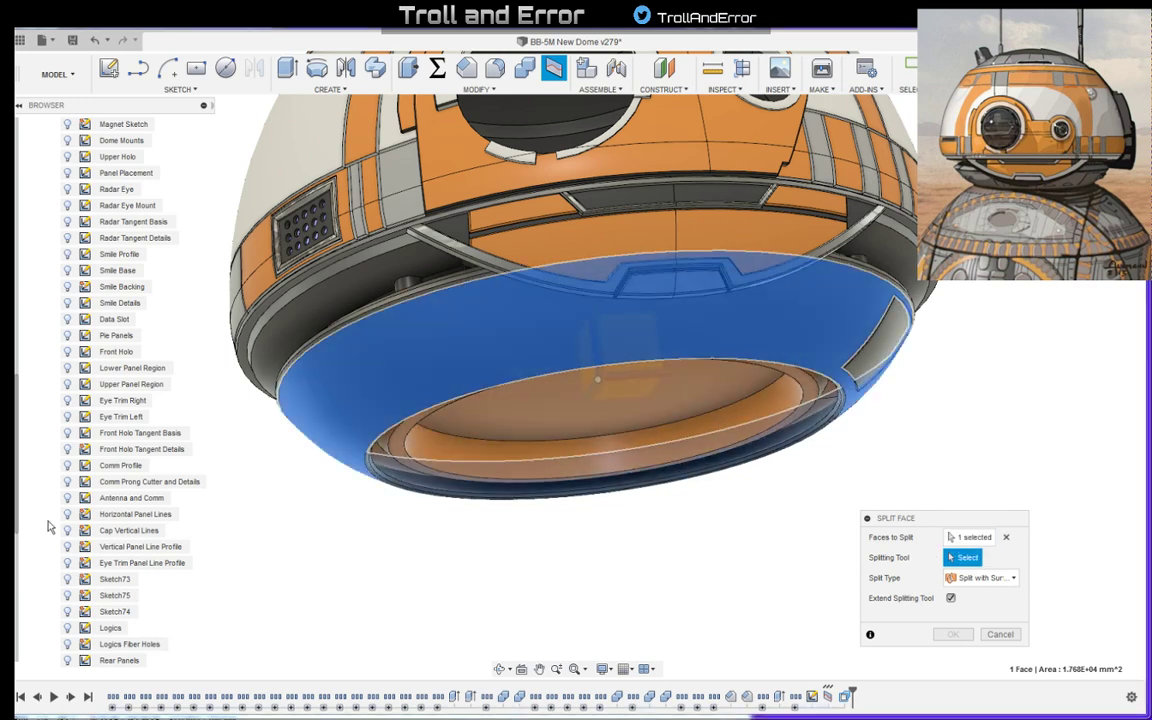
{"action": "scroll", "coordinate": [62, 545], "scroll_direction": "down", "scroll_amount": 3}
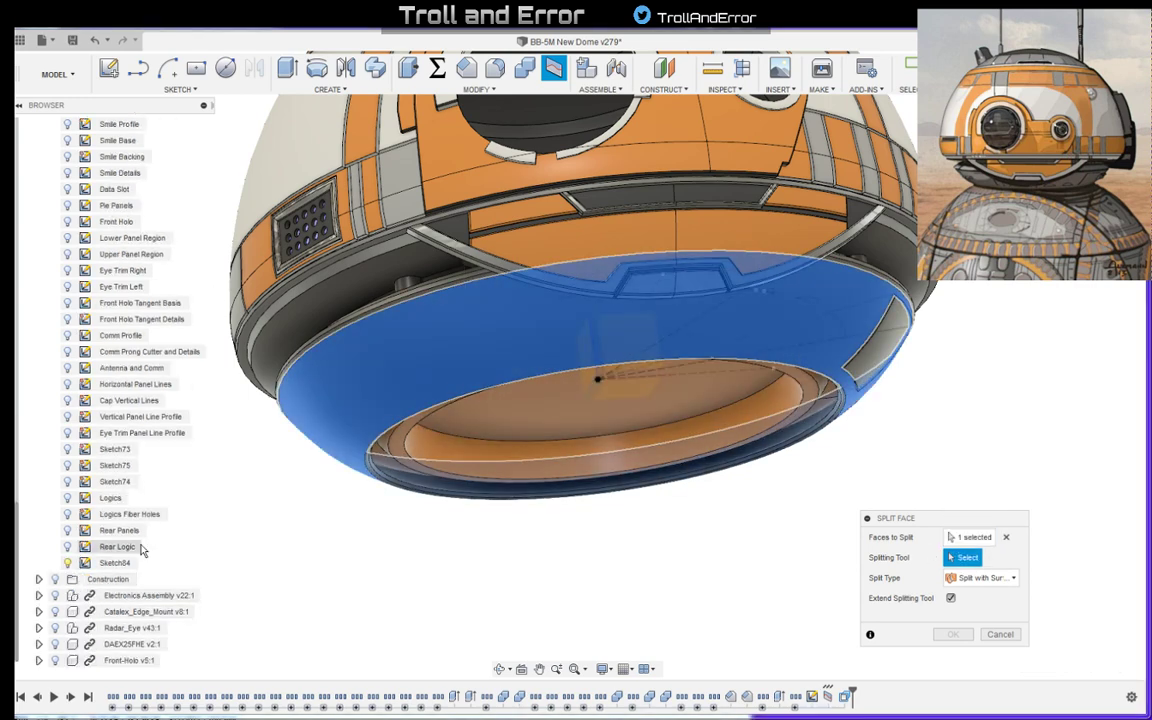
{"action": "scroll", "coordinate": [113, 197], "scroll_direction": "up", "scroll_amount": 5}
{"action": "scroll", "coordinate": [113, 197], "scroll_direction": "up", "scroll_amount": 3}
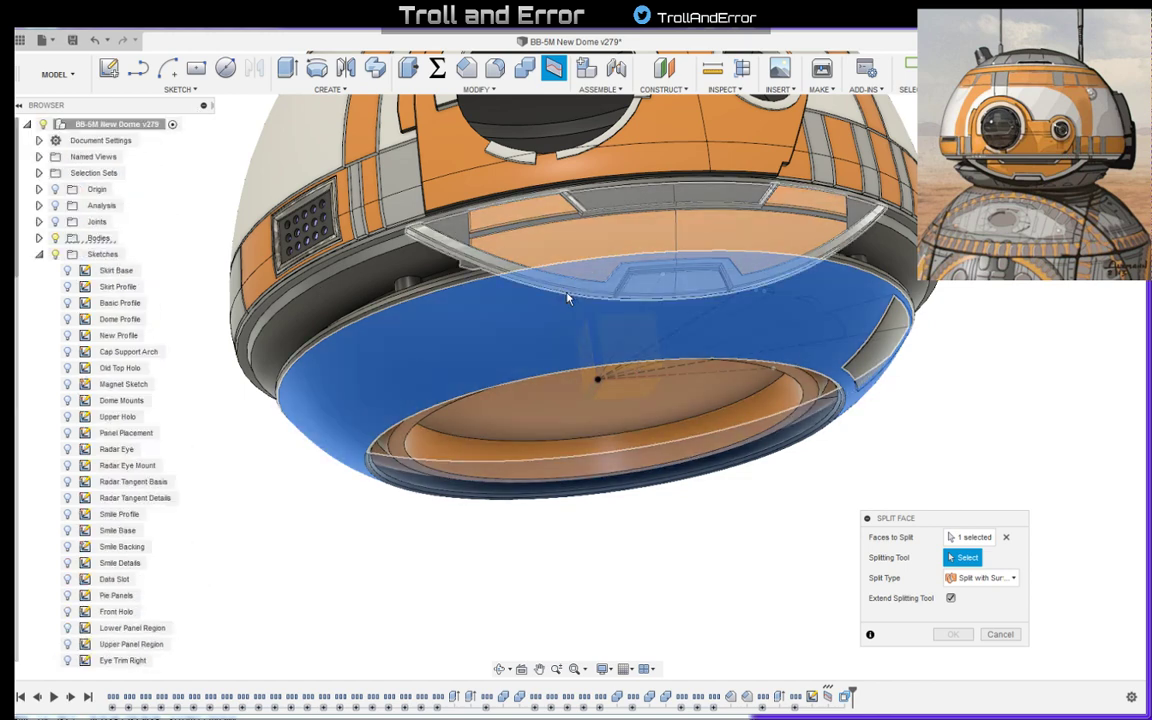
{"action": "left_click", "coordinate": [570, 306]}
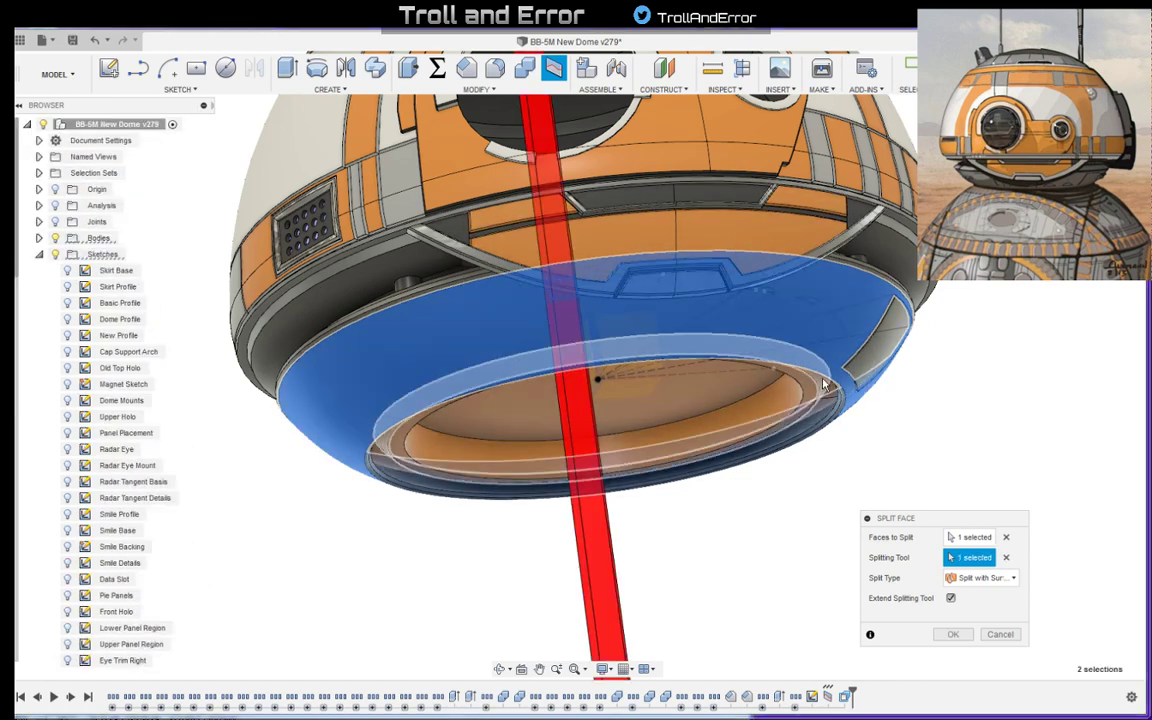
{"action": "middle_click_drag", "start_coordinate": [823, 386], "coordinate": [794, 301], "text": "shift"}
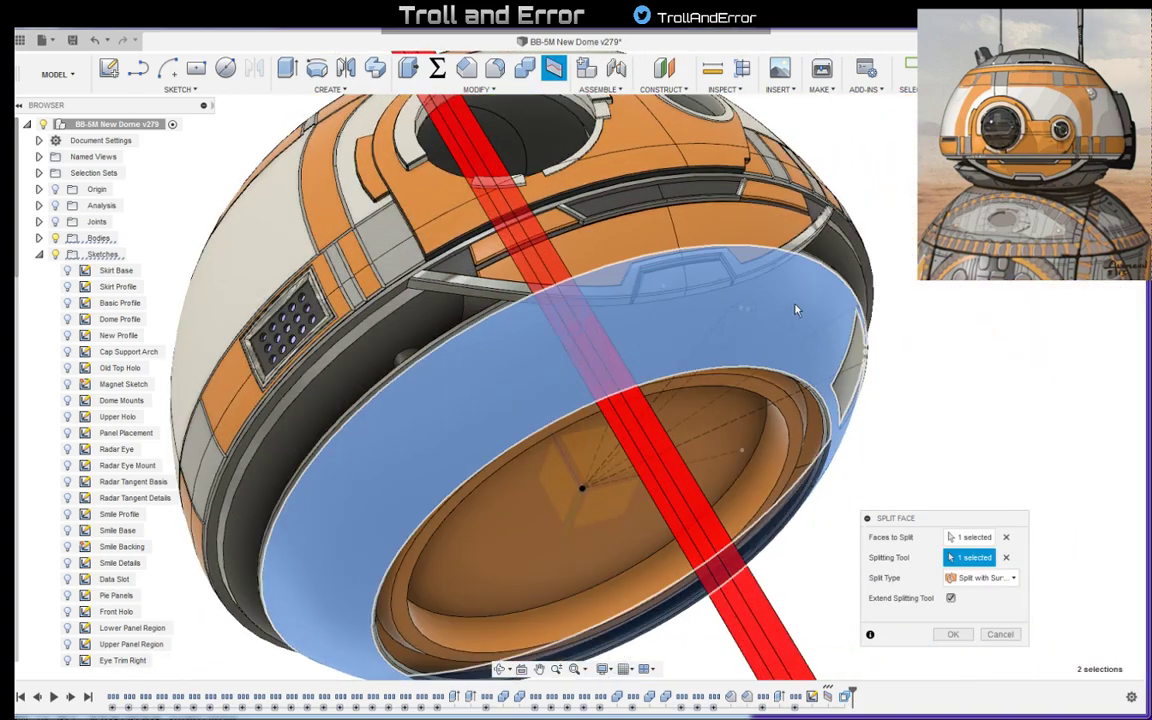
{"action": "left_click", "coordinate": [951, 634]}
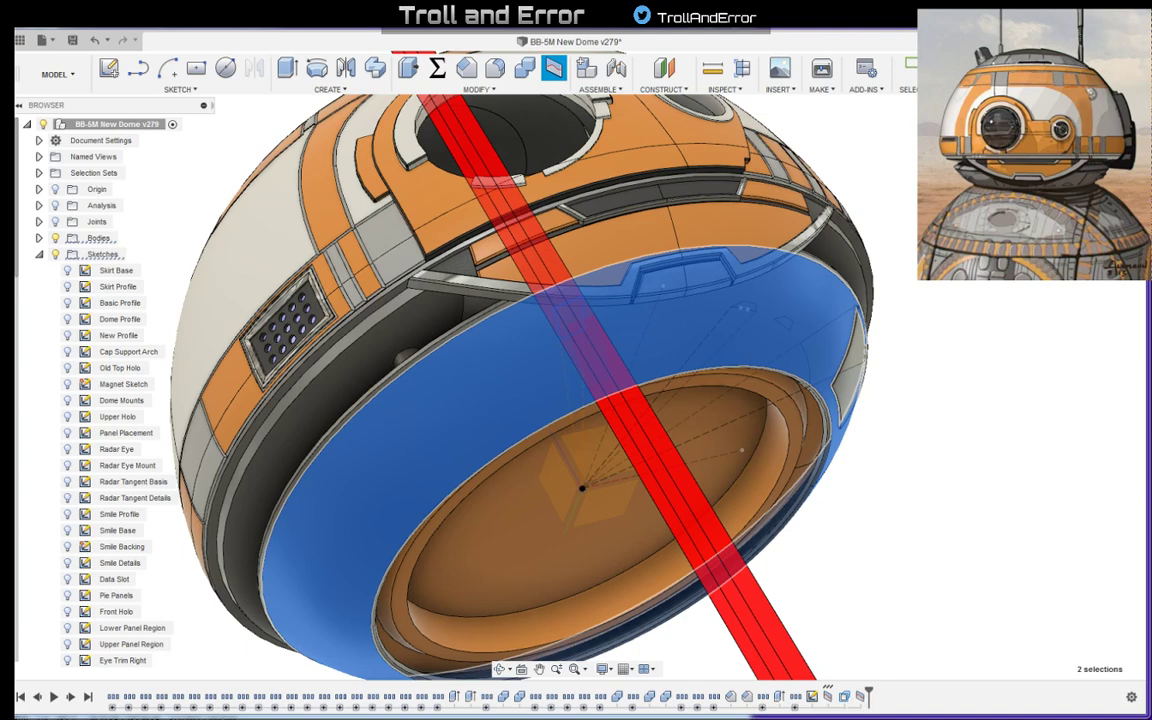
- Compare the position and size of the underside's narrow and large panels with the reference art from several angles
{"action": "middle_click_drag", "start_coordinate": [760, 268], "coordinate": [370, 242], "text": "shift"}
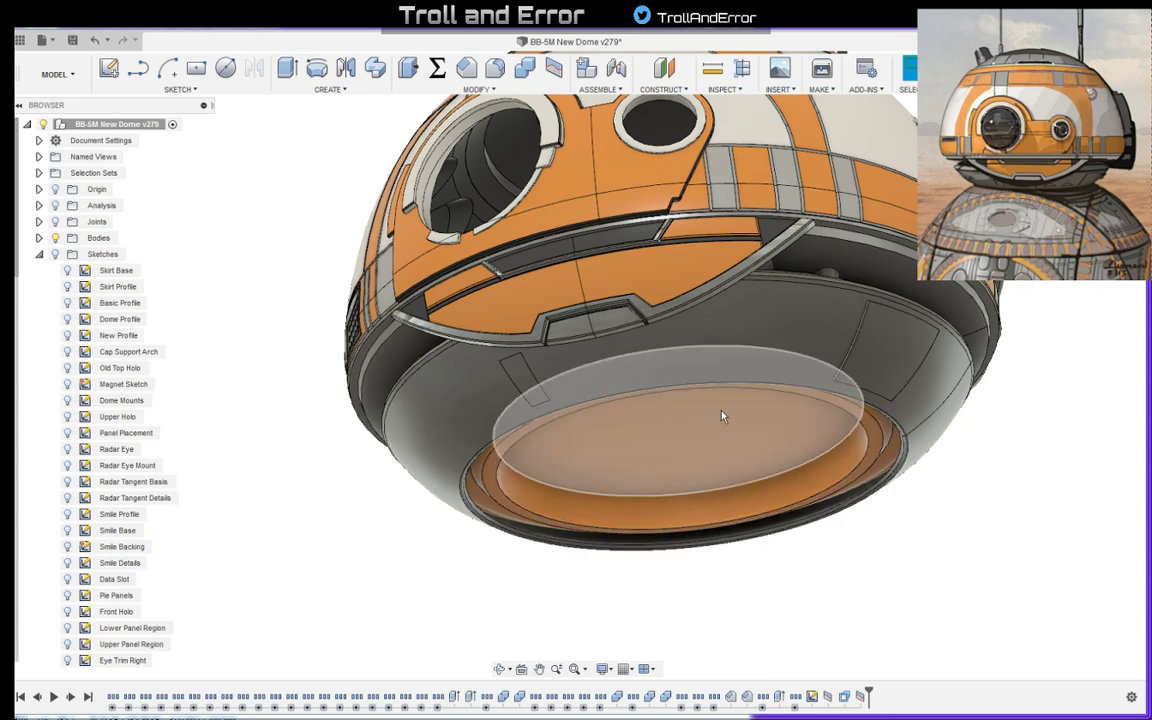
{"action": "middle_click_drag", "start_coordinate": [649, 400], "coordinate": [672, 520], "text": "shift"}
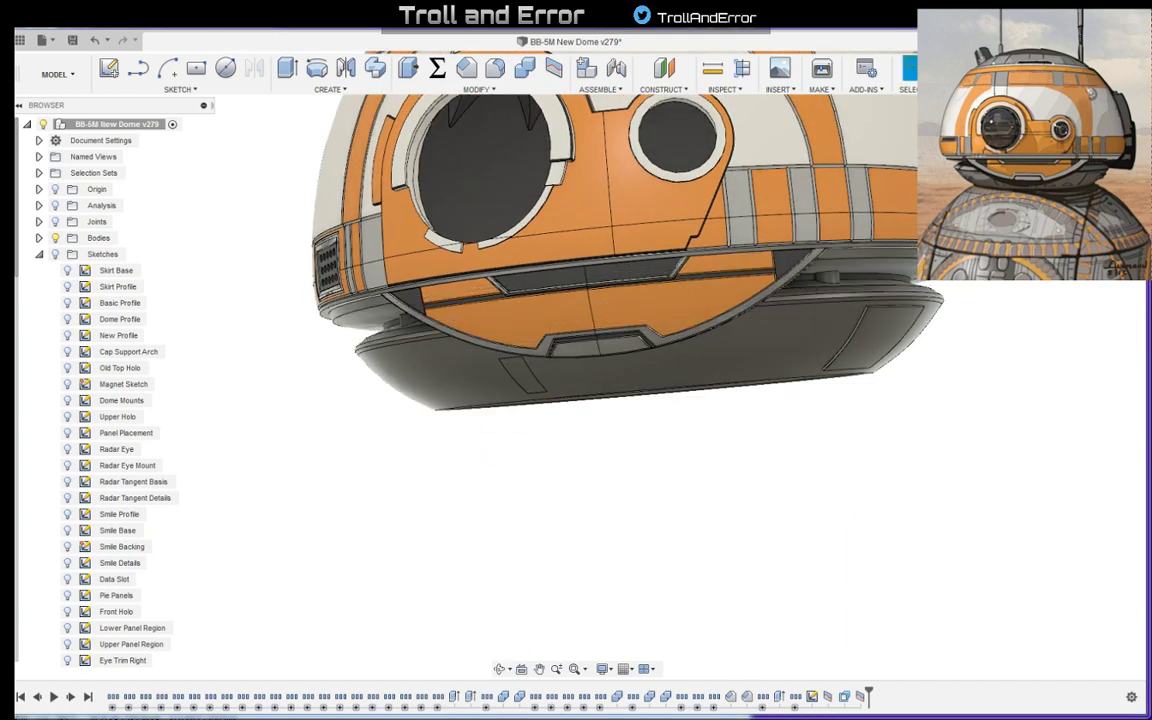
{"action": "key", "text": "alt+Tab"}
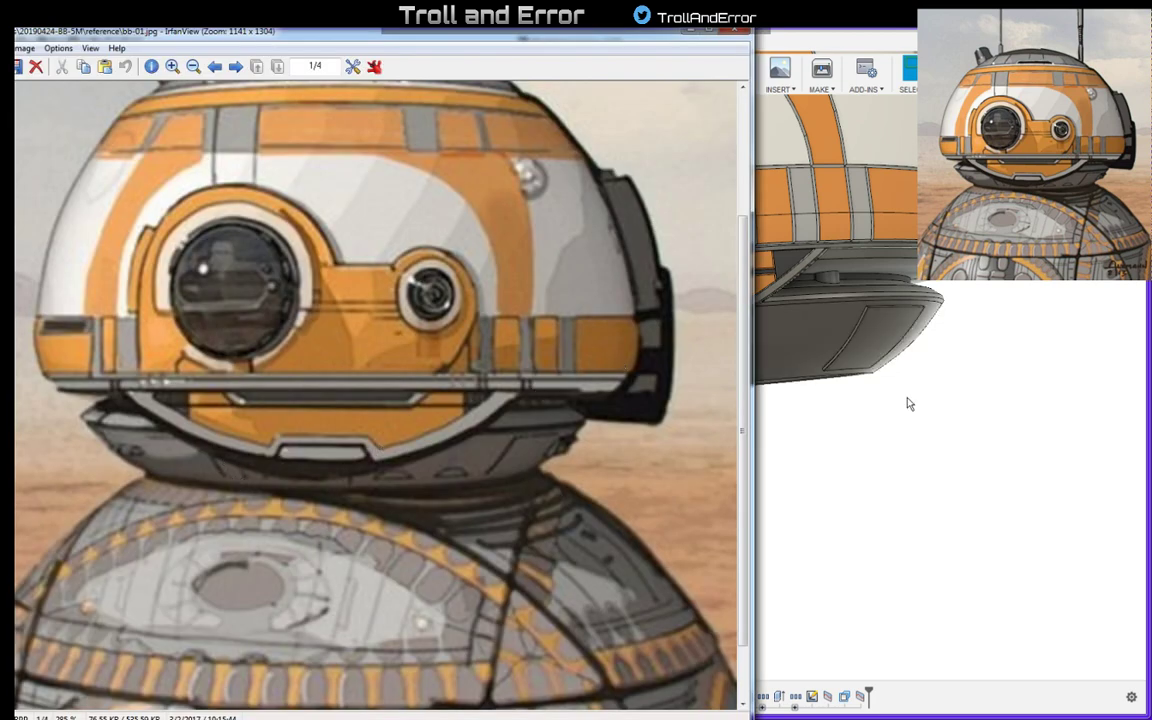
{"action": "key", "text": "alt+Tab"}
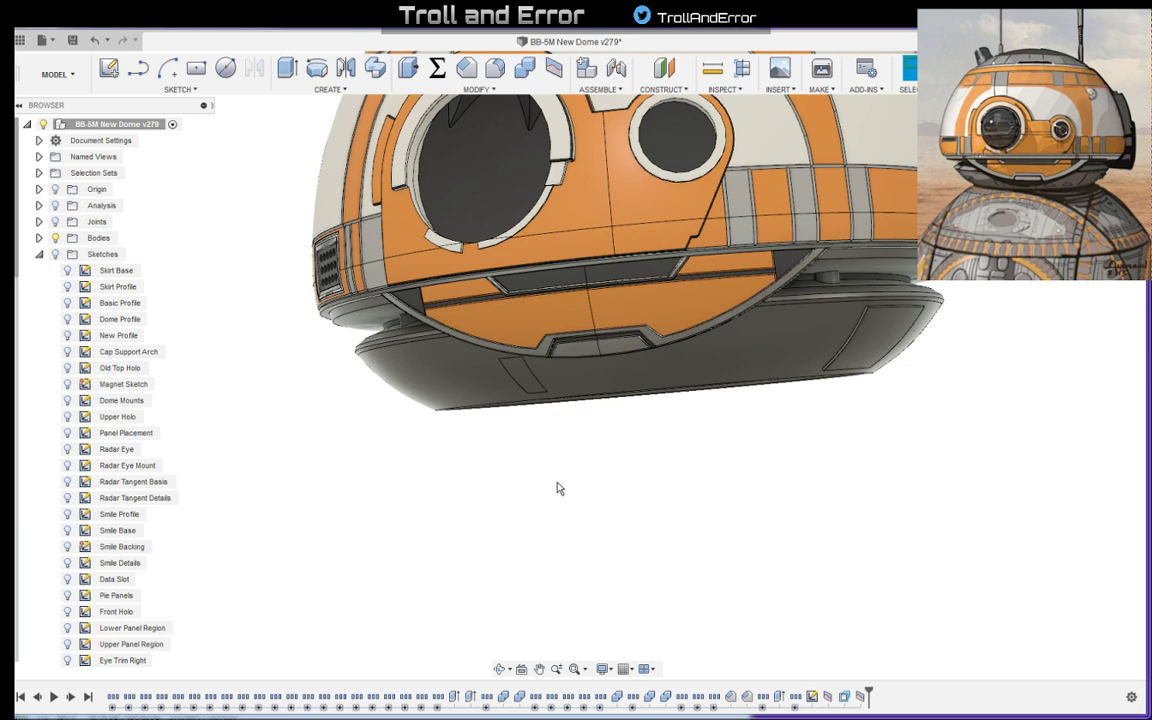
{"action": "middle_click_drag", "start_coordinate": [592, 473], "coordinate": [574, 462], "text": "shift"}
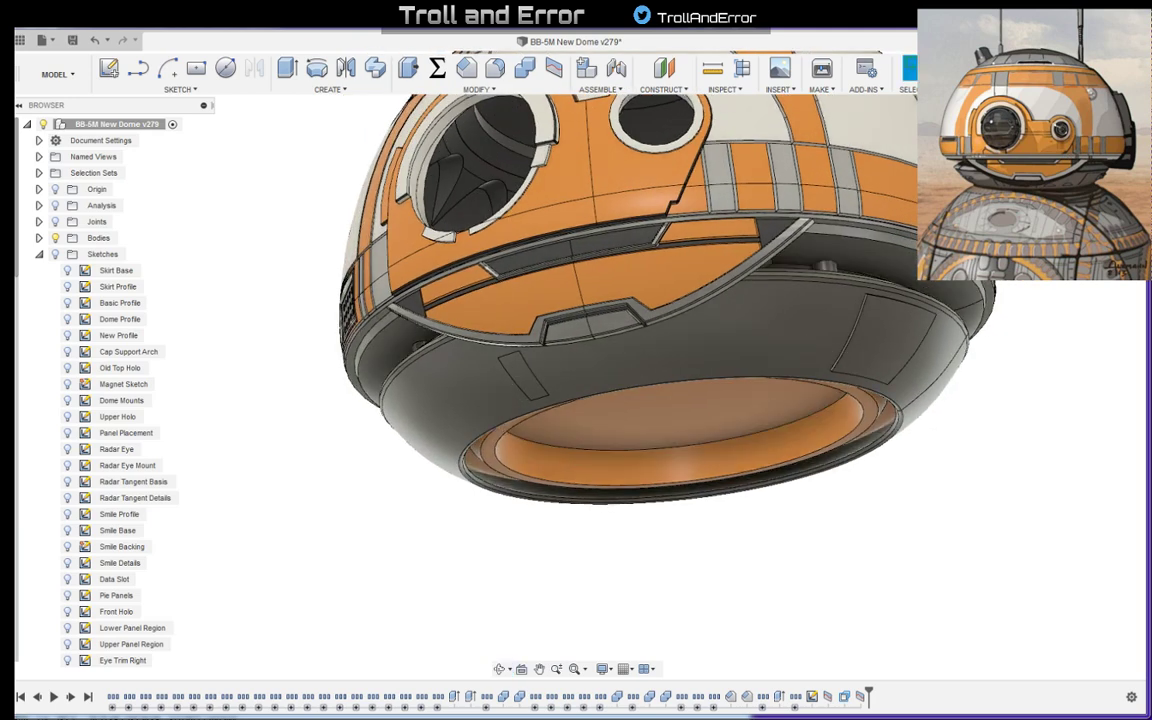
{"action": "key", "text": "alt+Tab"}
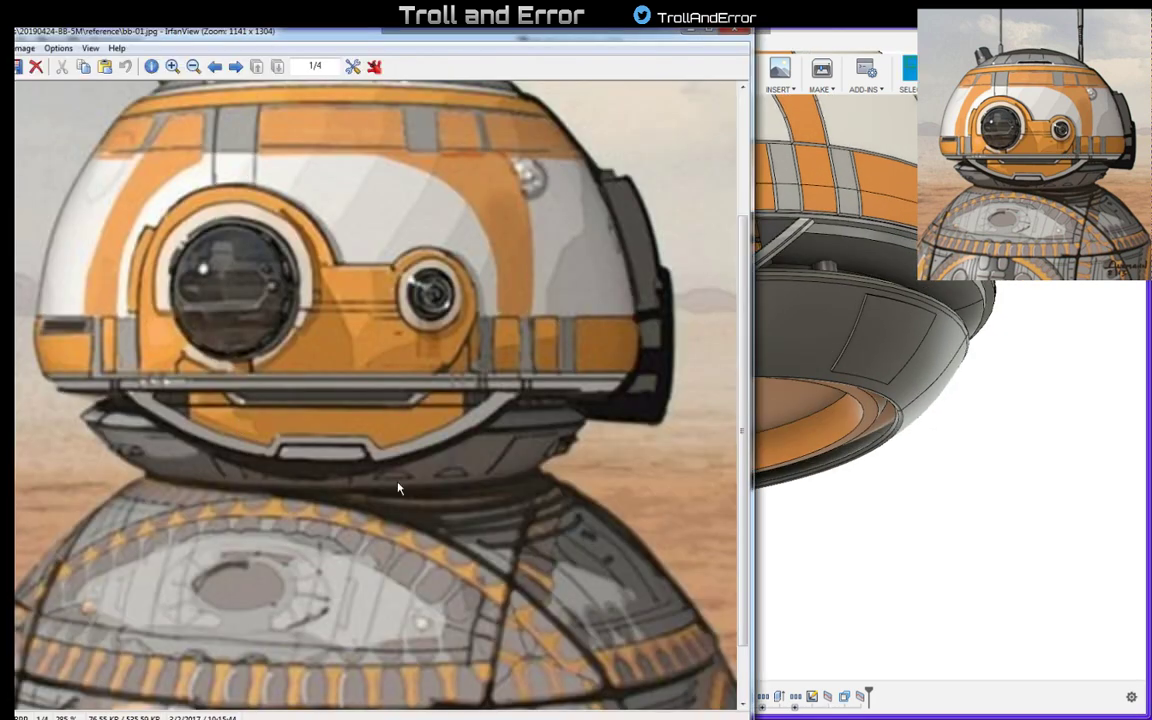
{"action": "key", "text": "alt+Tab"}
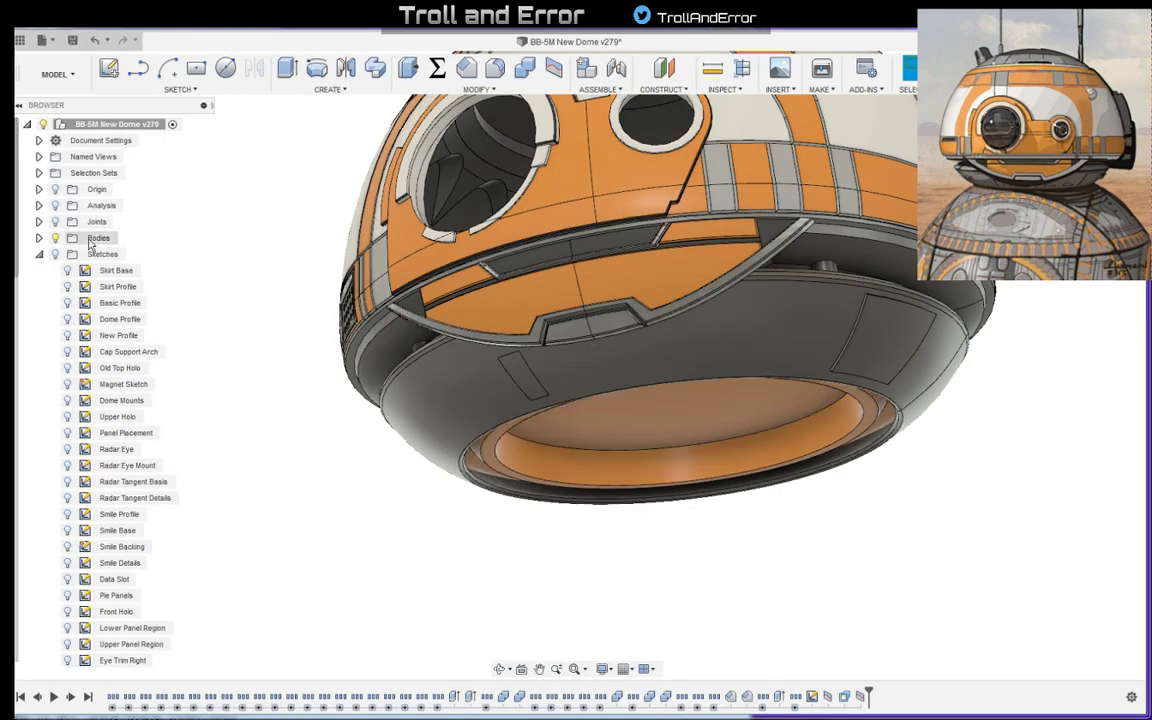
- Show the sketches and split the underside's grey ring face using the small trapezoid outline nearest the front centre line as the splitting tool
{"action": "left_click", "coordinate": [56, 254]}
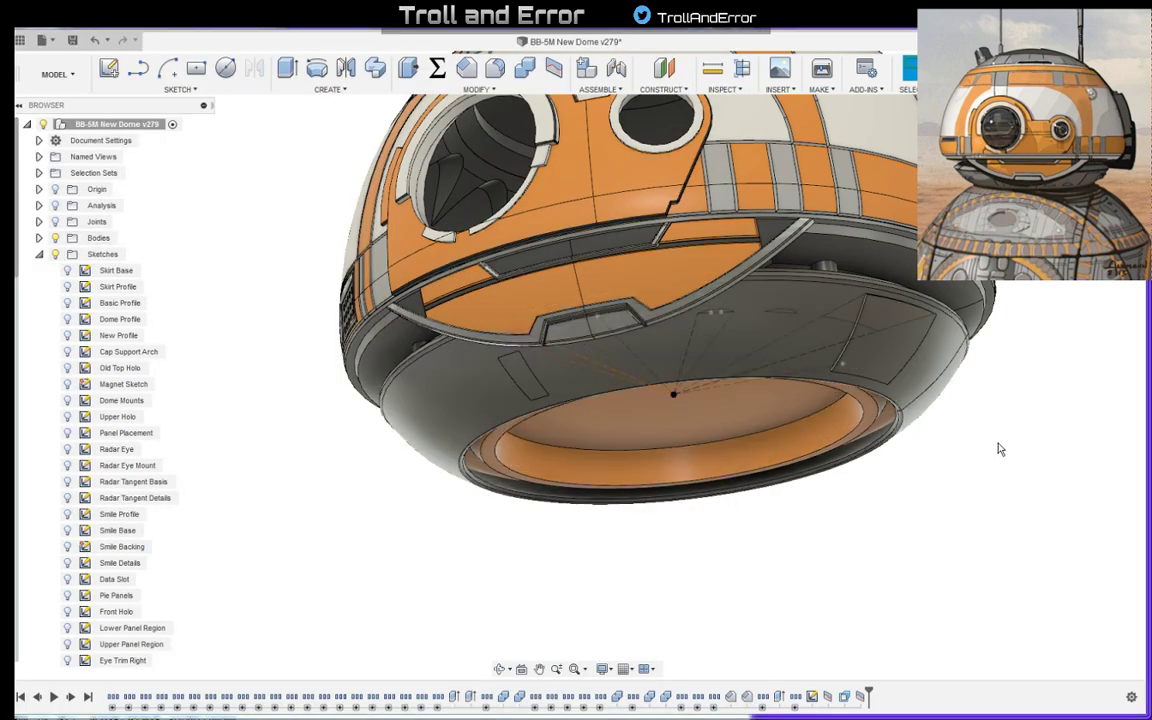
{"action": "left_click", "coordinate": [553, 67]}
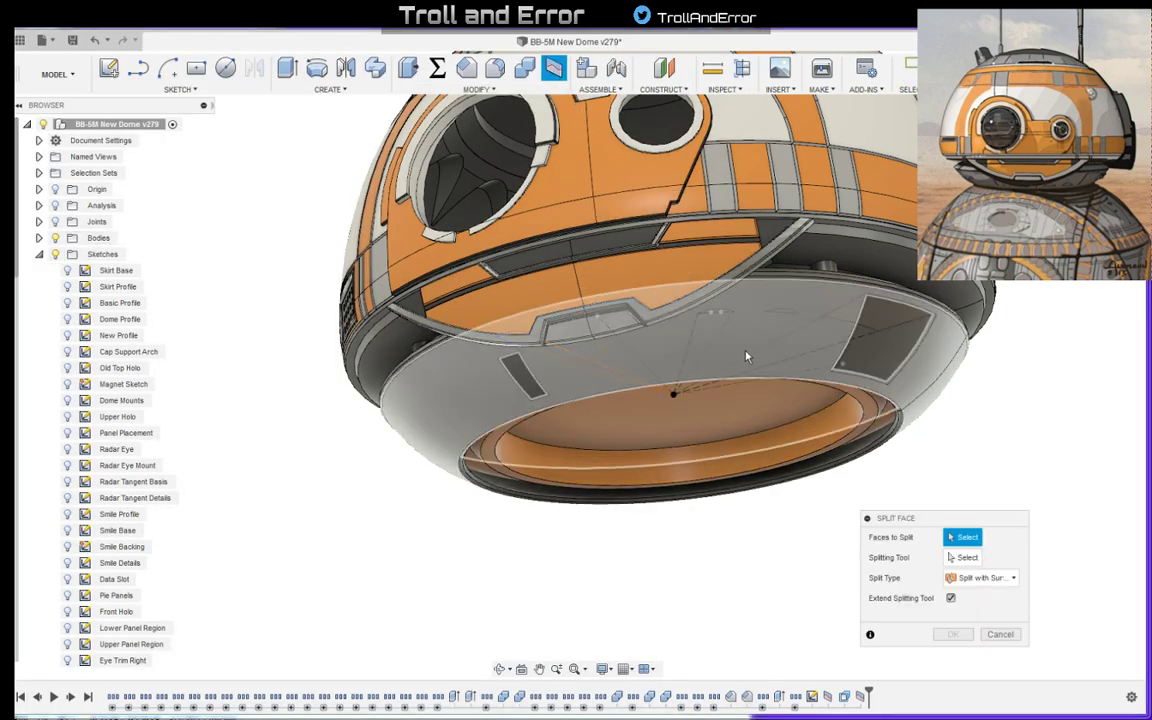
{"action": "left_click", "coordinate": [745, 356]}
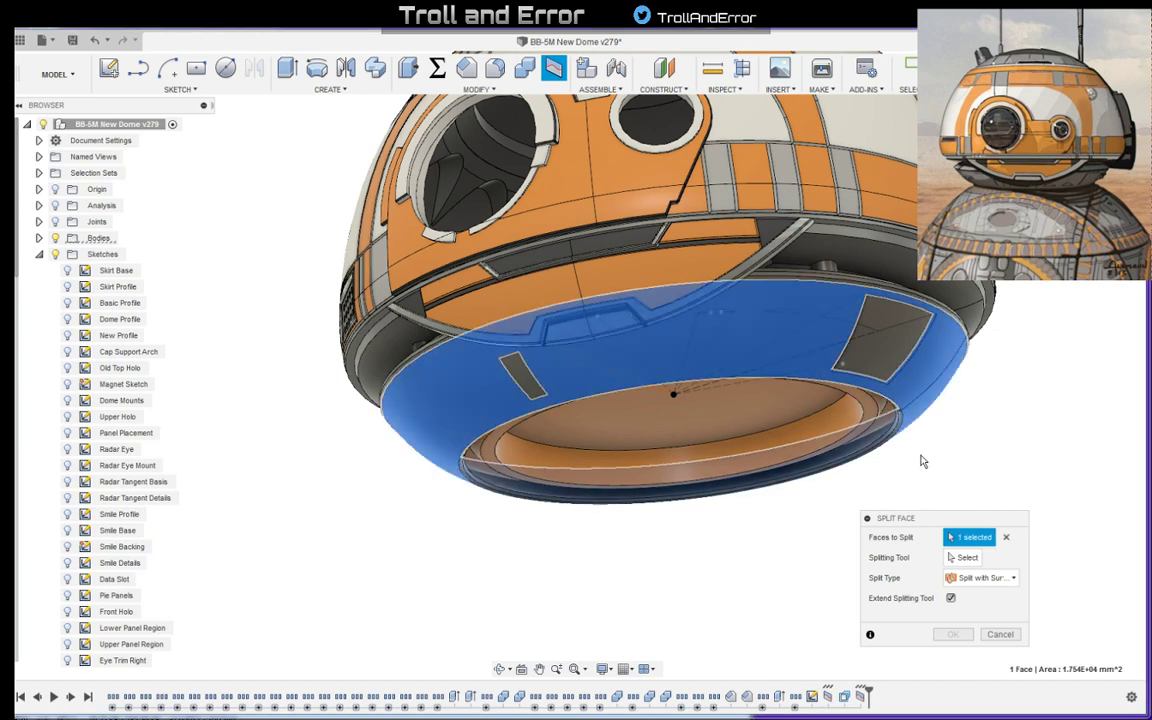
{"action": "left_click", "coordinate": [960, 557]}
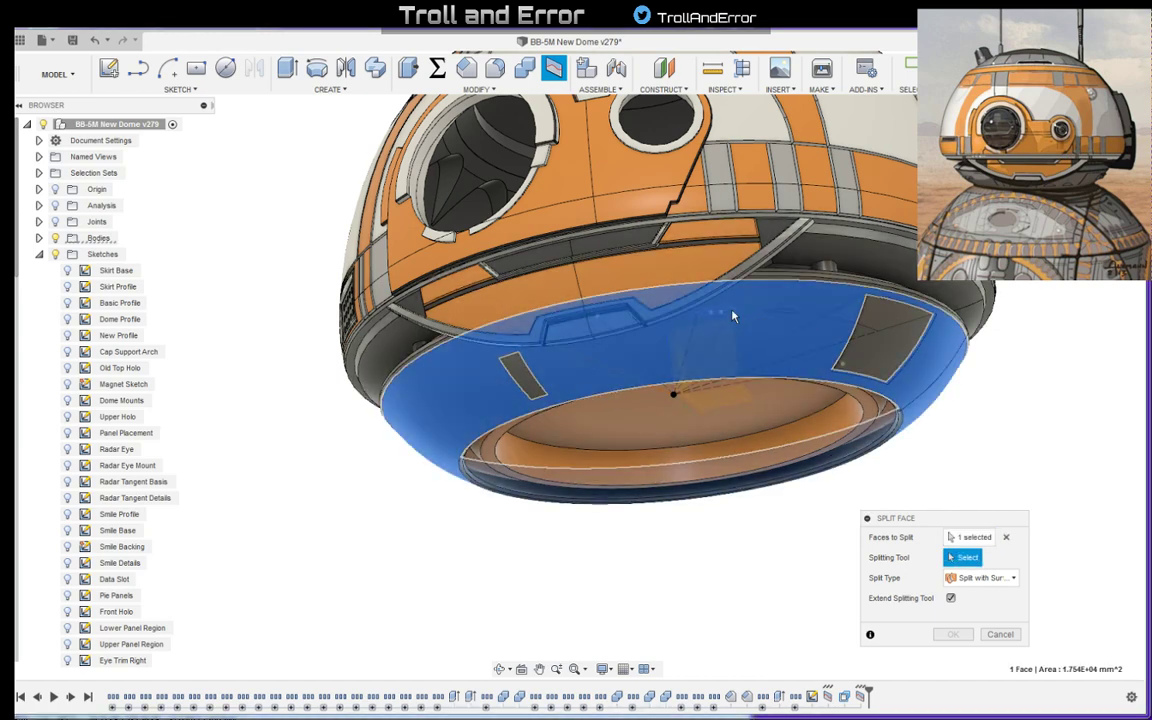
{"action": "left_click", "coordinate": [731, 318]}
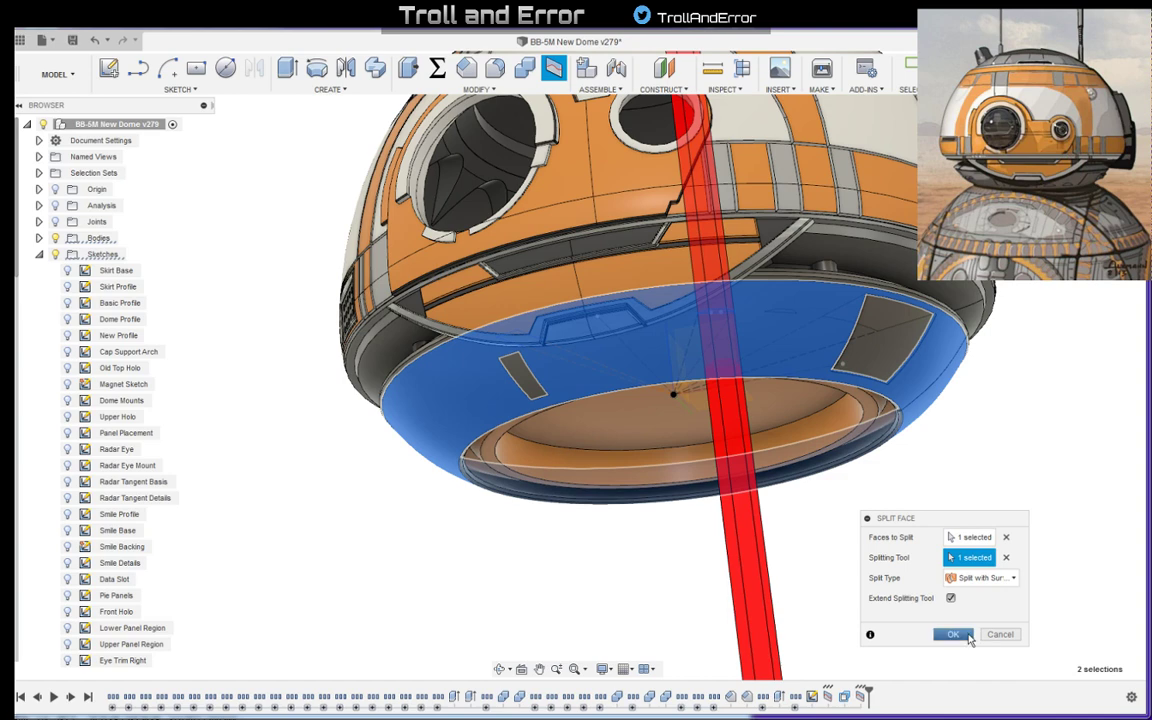
{"action": "left_click", "coordinate": [953, 634]}
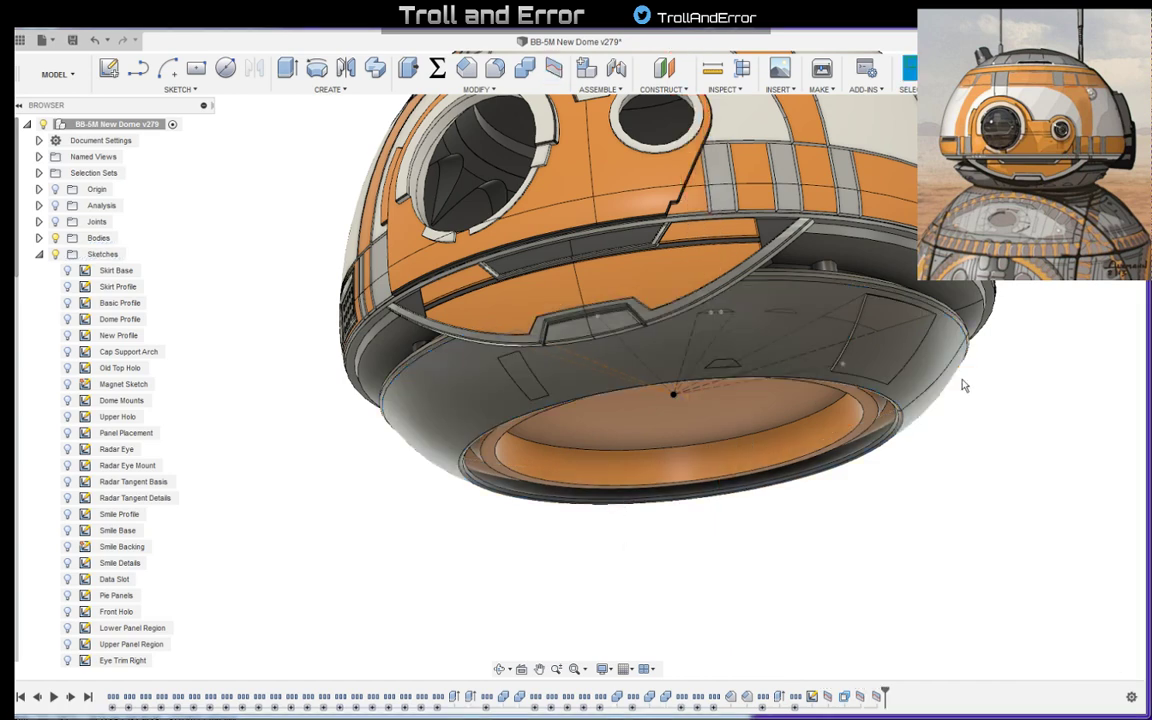
- Hide the sketches and compare the small trapezoid panel's shape and position on the grey ring with the reference art
{"action": "middle_click_drag", "start_coordinate": [999, 389], "coordinate": [1093, 402], "text": "shift"}
{"action": "left_click", "coordinate": [55, 256]}
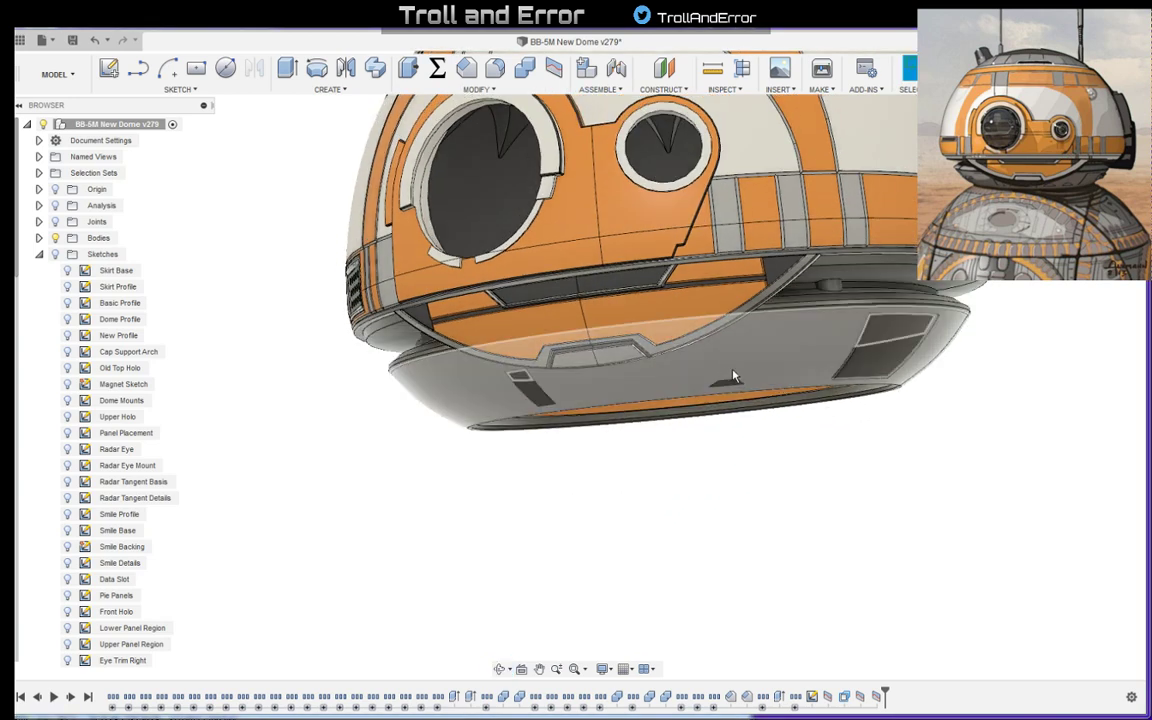
{"action": "key", "text": "alt+Tab"}
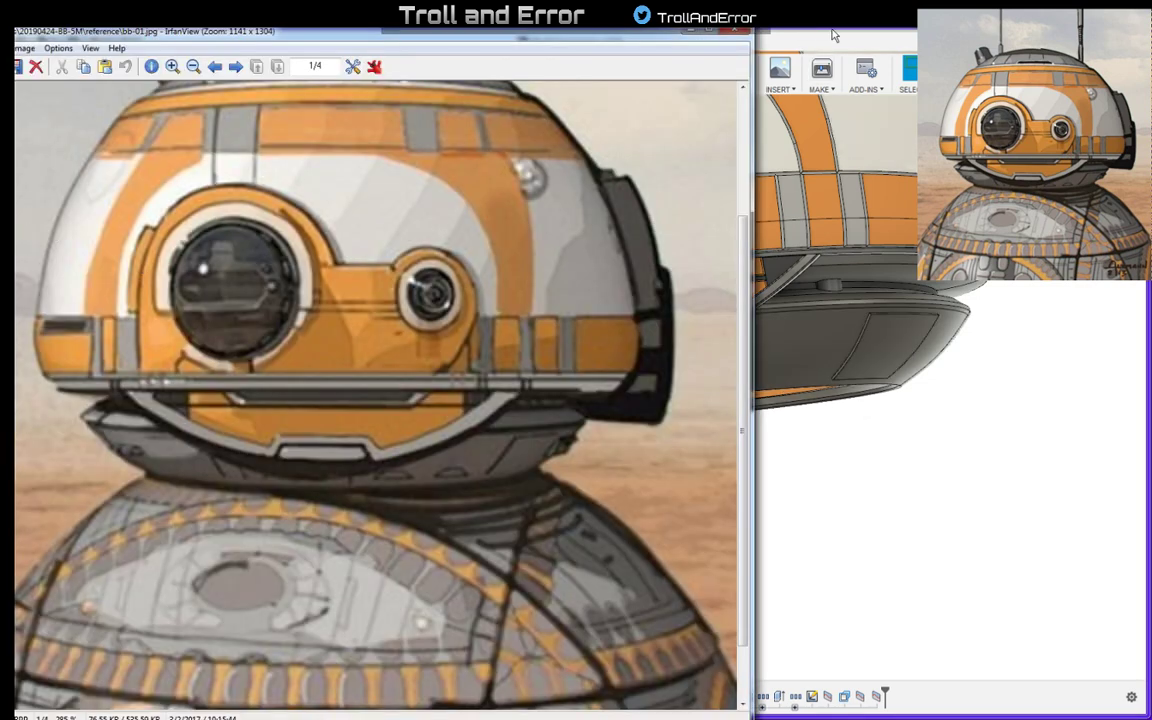
{"action": "left_click_drag", "start_coordinate": [660, 44], "coordinate": [547, 30]}
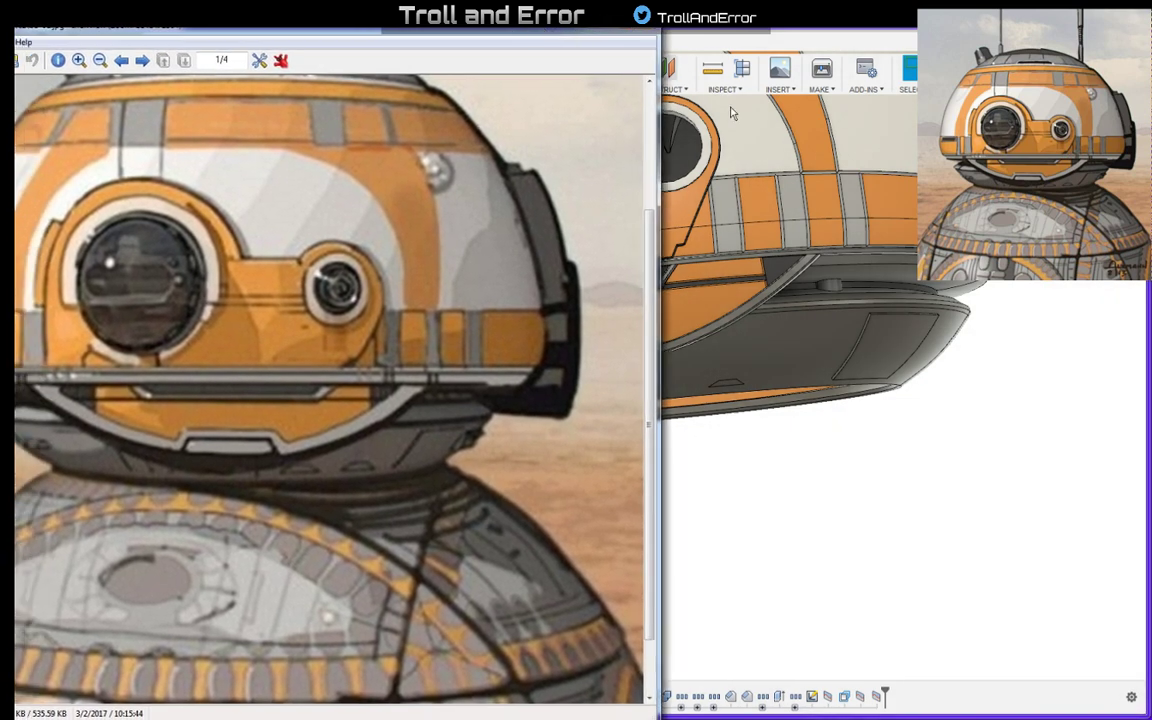
{"action": "left_click", "coordinate": [967, 442]}
{"action": "mouse_move", "coordinate": [967, 442]}
{"action": "middle_mouse_down", "text": "shift"}
{"action": "mouse_move", "coordinate": [941, 470]}
{"action": "mouse_move", "coordinate": [969, 455]}
{"action": "middle_mouse_up", "text": "shift"}
{"action": "key", "text": "alt+Tab"}
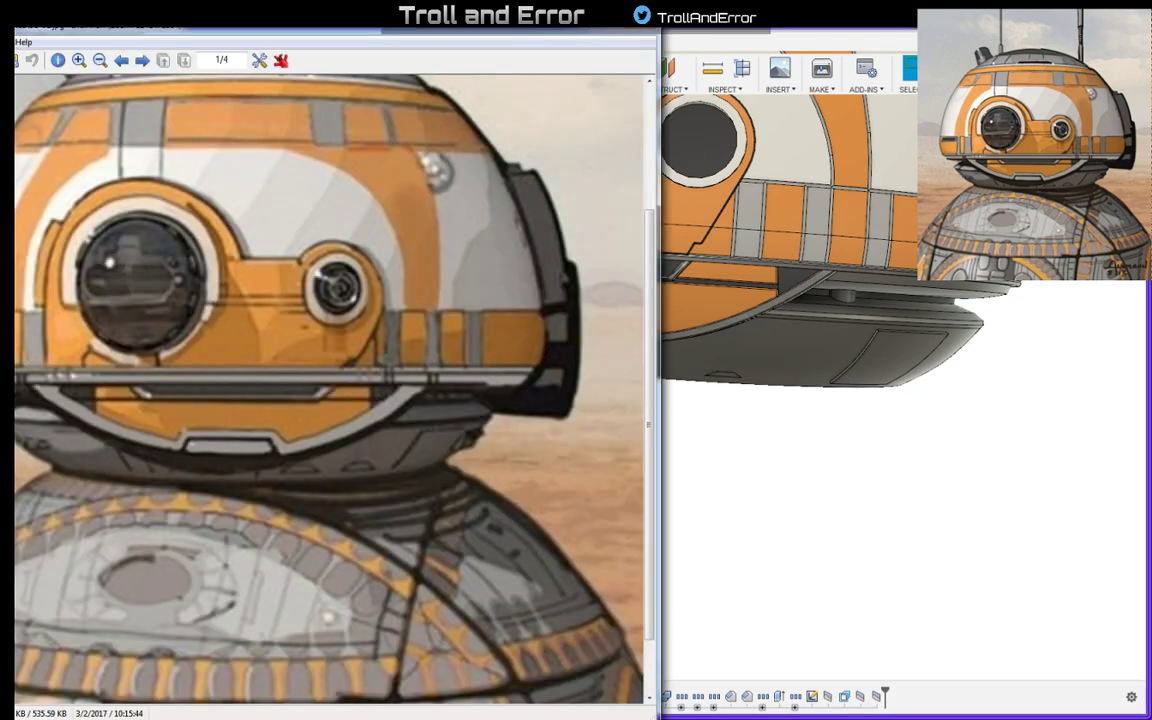
{"action": "left_click", "coordinate": [757, 446]}
{"action": "scroll", "coordinate": [757, 444], "scroll_direction": "down", "scroll_amount": 2}
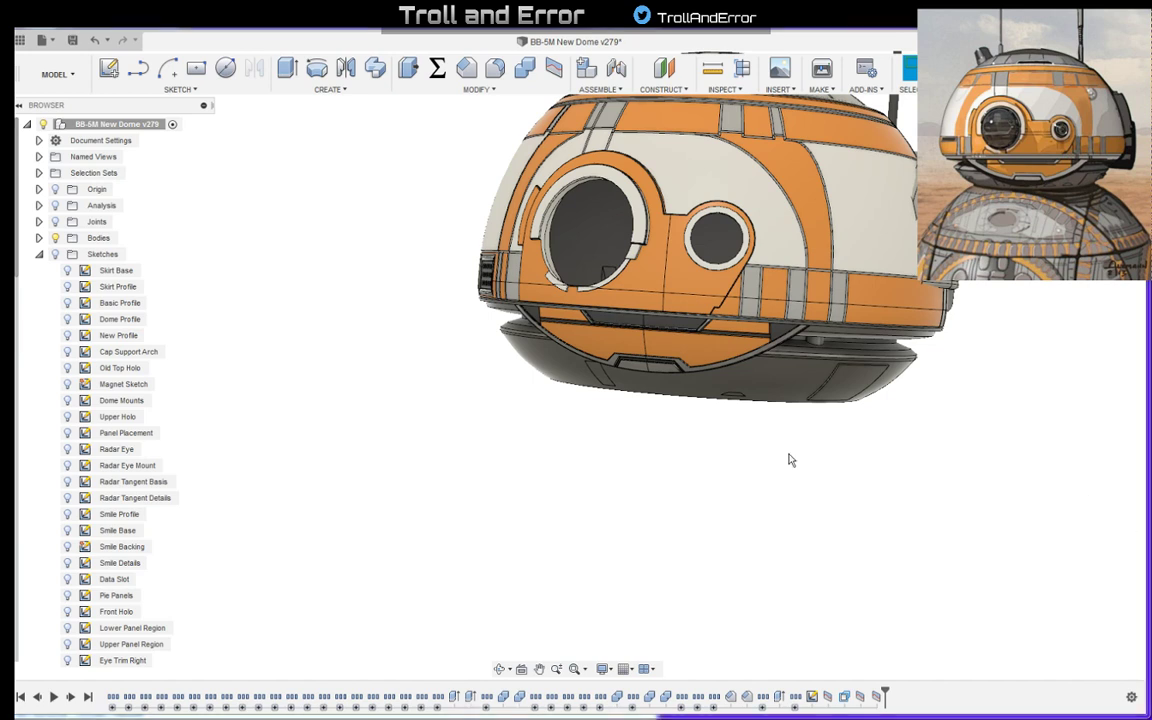
{"action": "scroll", "coordinate": [810, 421], "scroll_direction": "up", "scroll_amount": 6}
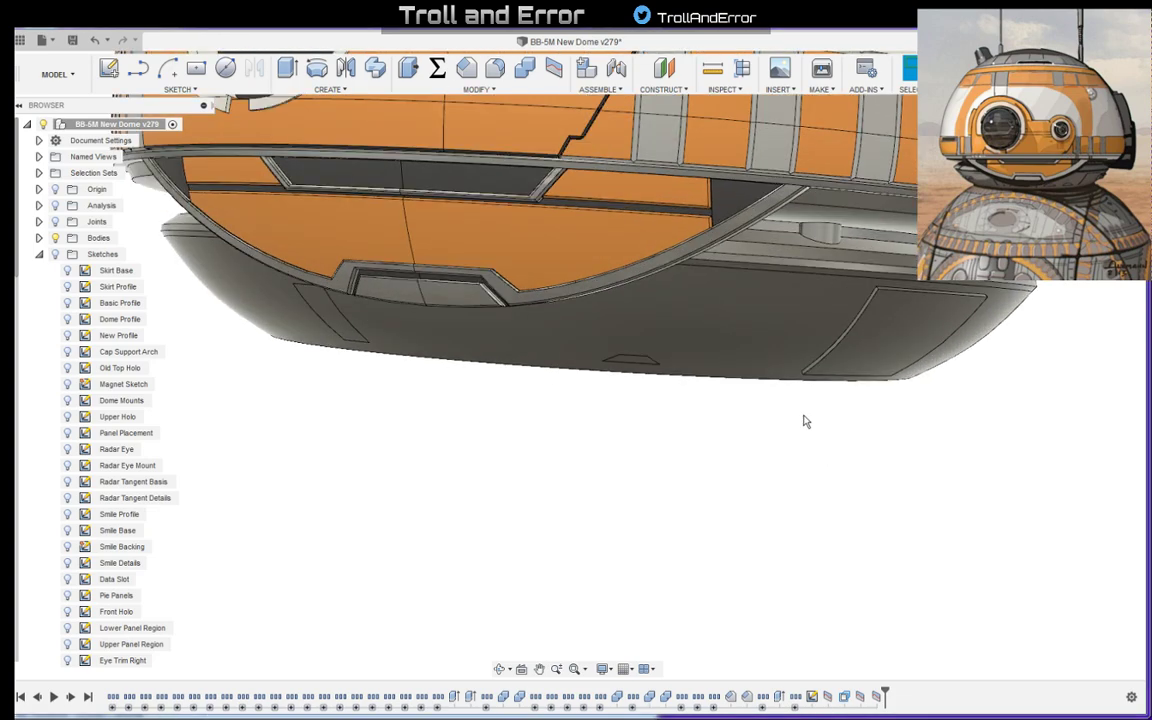
{"action": "middle_click_drag", "start_coordinate": [792, 424], "coordinate": [838, 393], "text": "shift"}
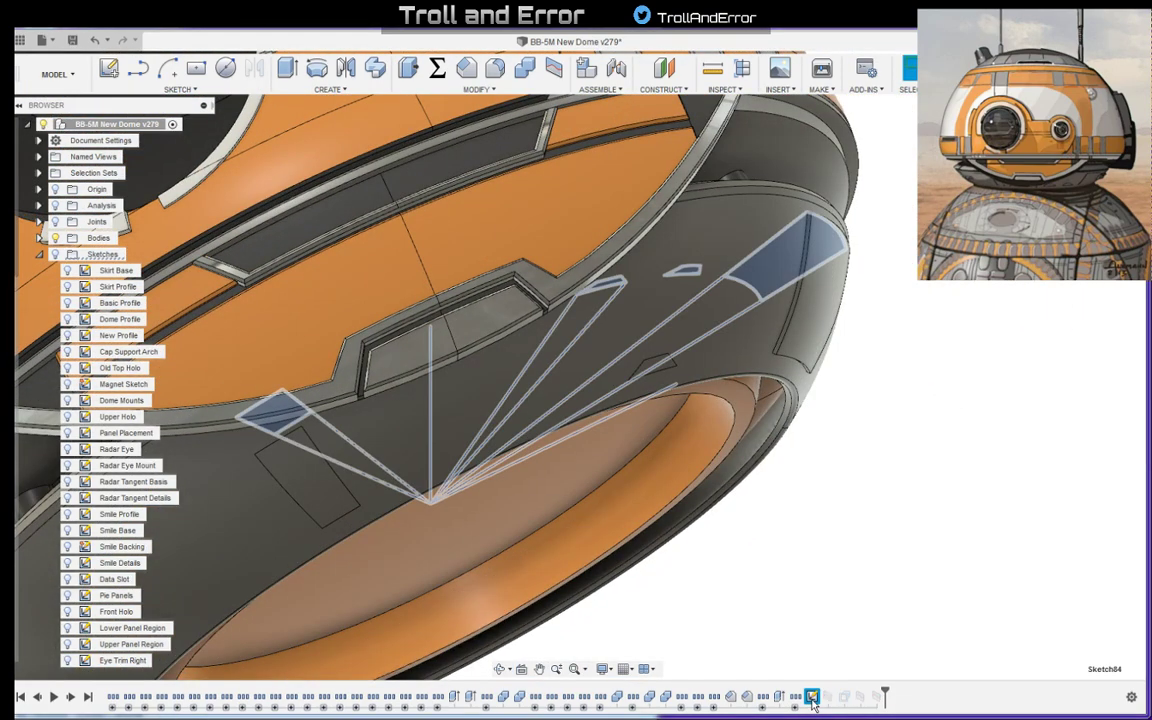
- Reopen the underside panel sketch and try to set the trapezoid's base angle farther from the centre line to 50°
{"action": "double_click", "coordinate": [811, 696]}
{"action": "scroll", "coordinate": [655, 295], "scroll_direction": "up", "scroll_amount": 5}
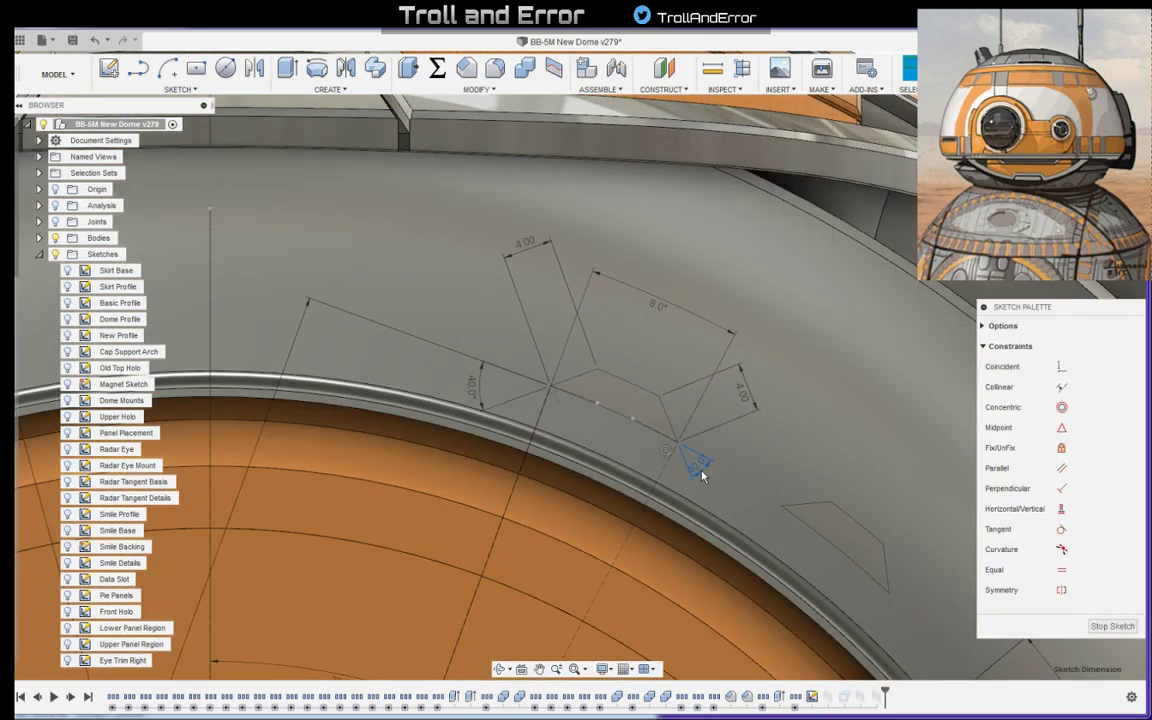
{"action": "double_click", "coordinate": [697, 463]}
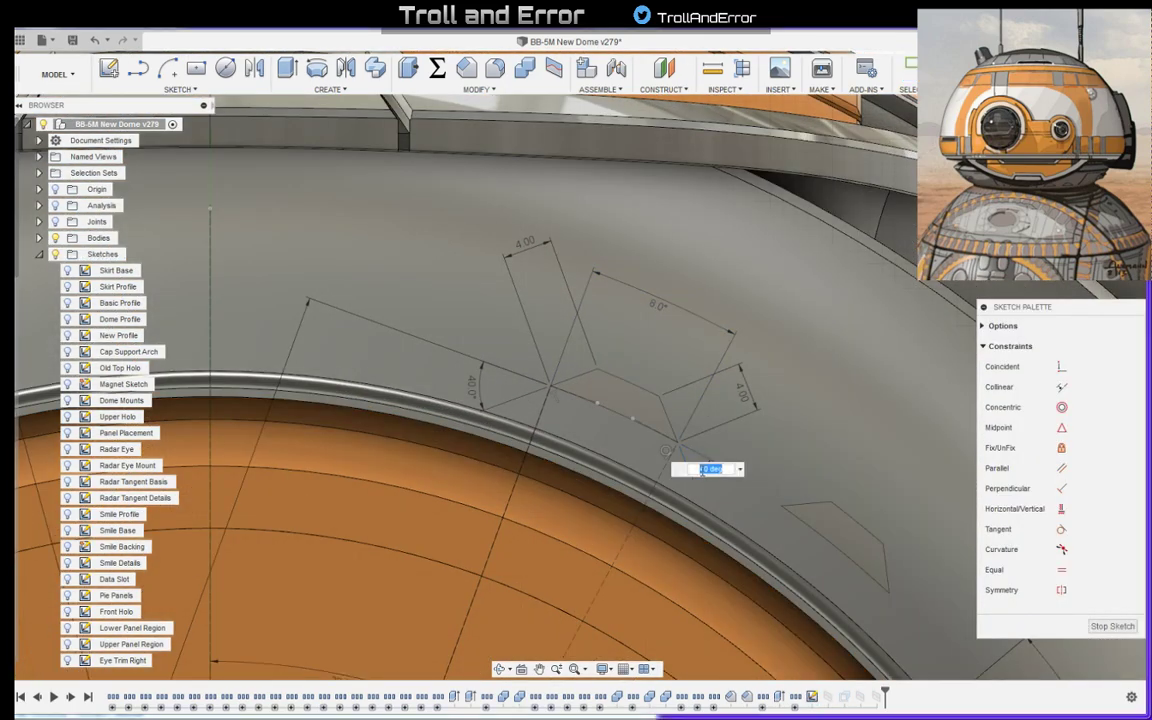
{"action": "type", "text": "50"}
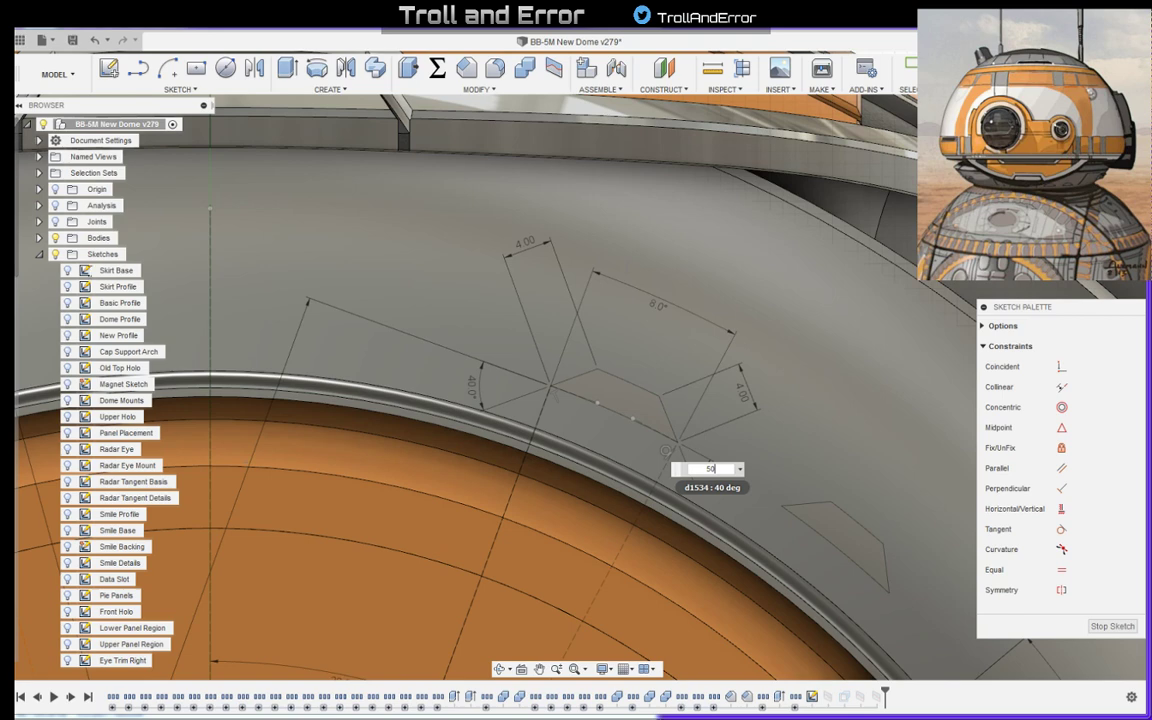
{"action": "key", "text": "Return"}
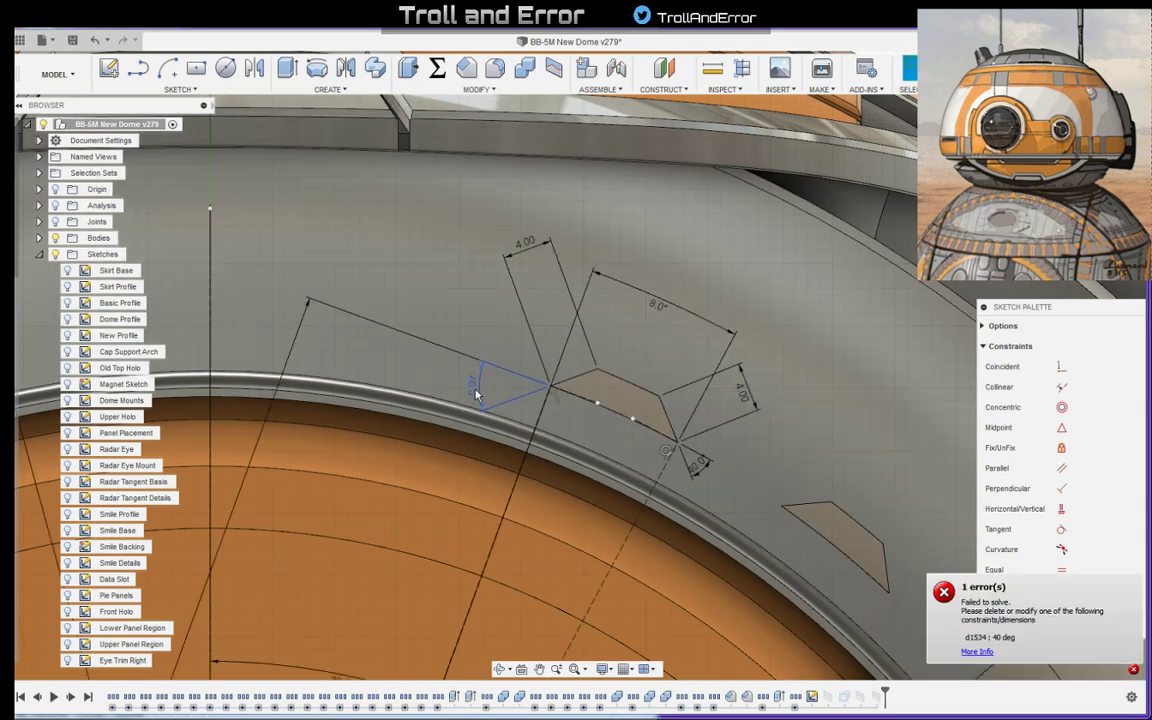
- Link the trapezoid's base angle farther from the centre line to its opposite base angle, using parameter d1531
{"action": "left_click", "coordinate": [474, 392]}
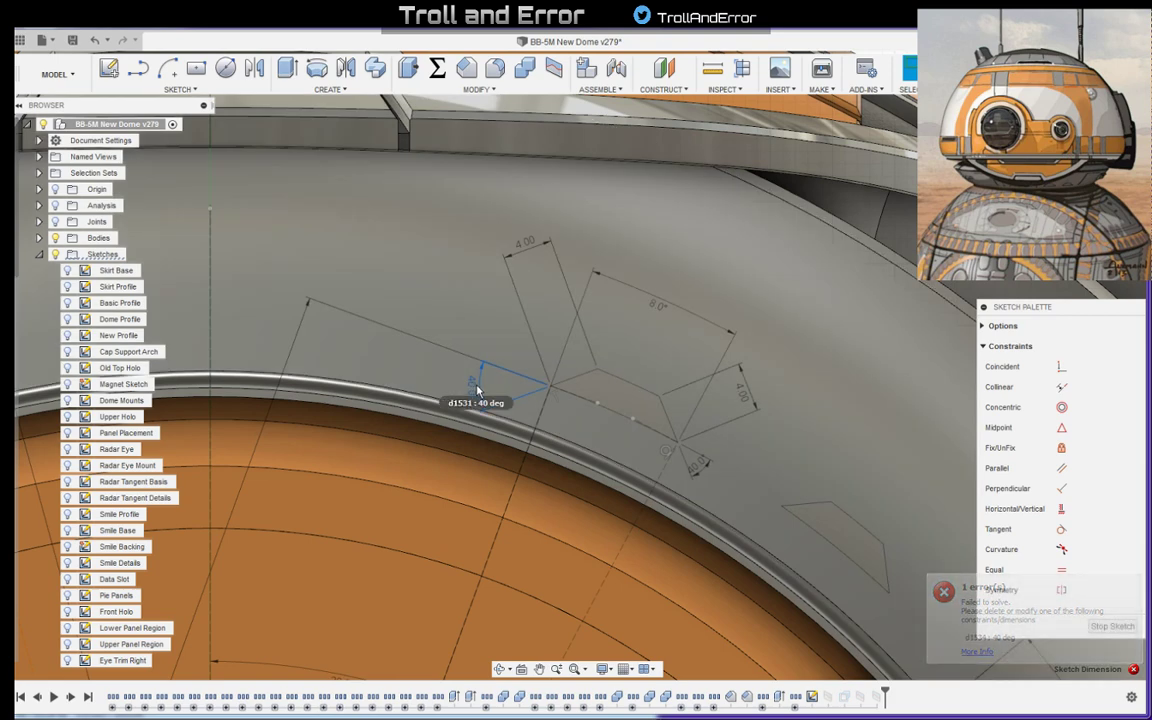
{"action": "double_click", "coordinate": [699, 468]}
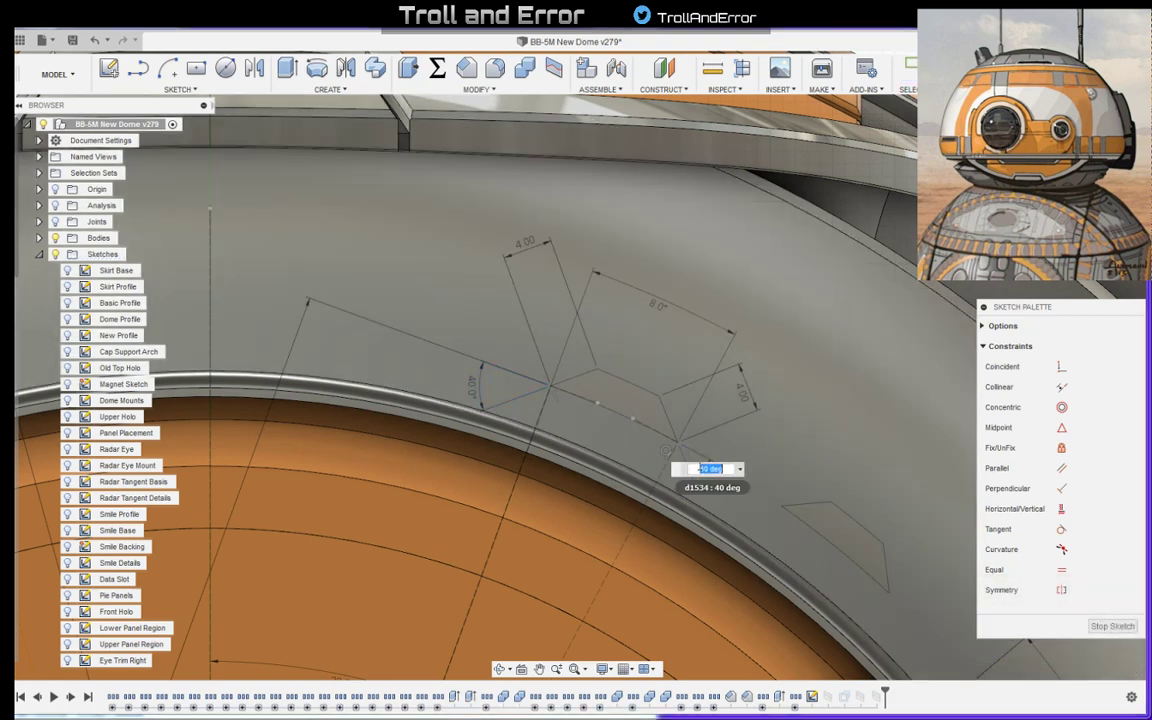
{"action": "type", "text": "d1531"}
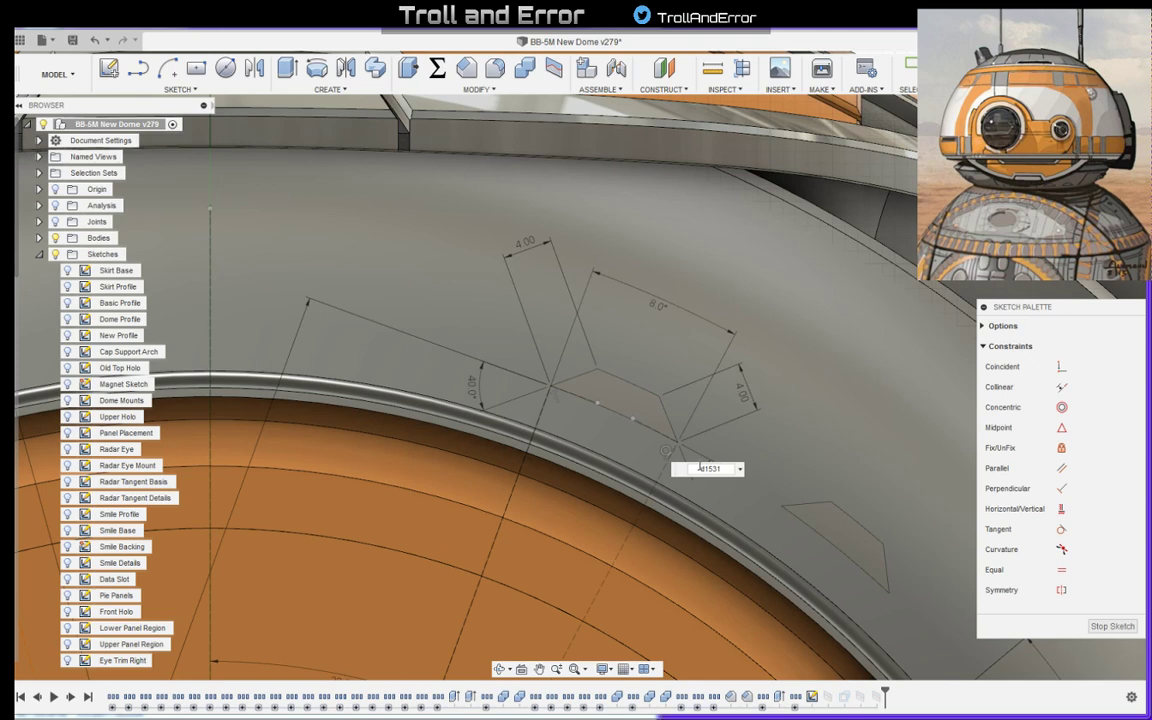
{"action": "key", "text": "Return"}
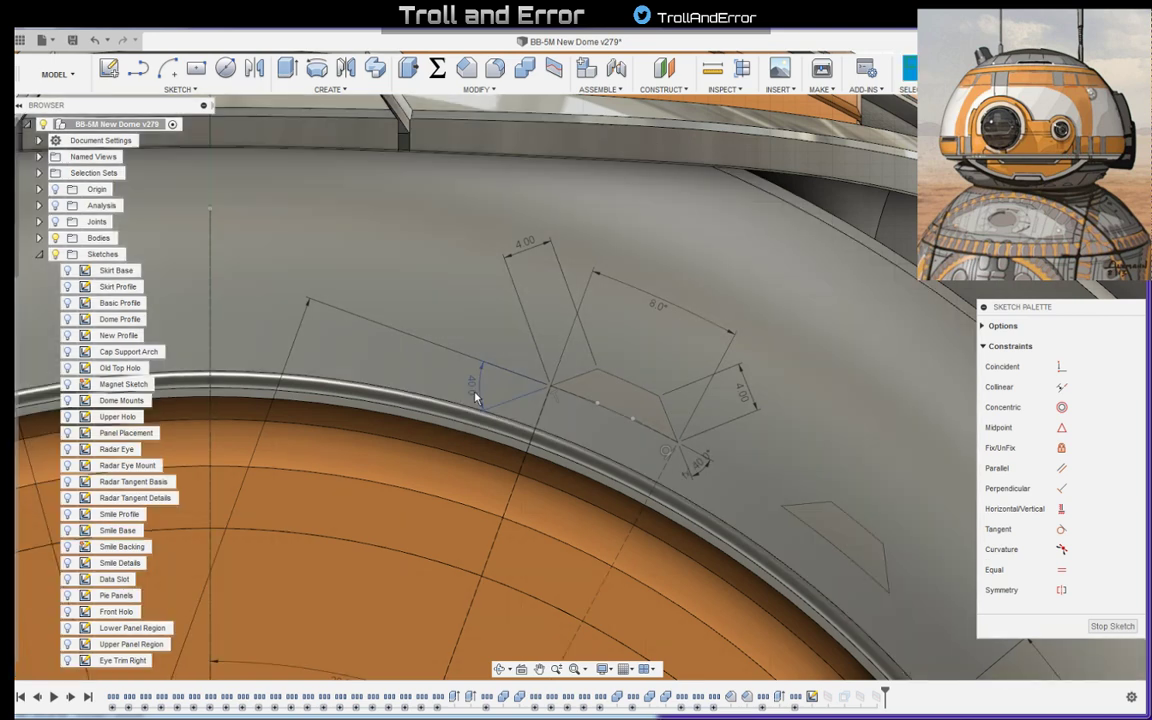
- Set the trapezoid's driving base angle, on the side nearer the centre line, to 50°
{"action": "left_click", "coordinate": [475, 397]}
{"action": "double_click", "coordinate": [476, 397]}
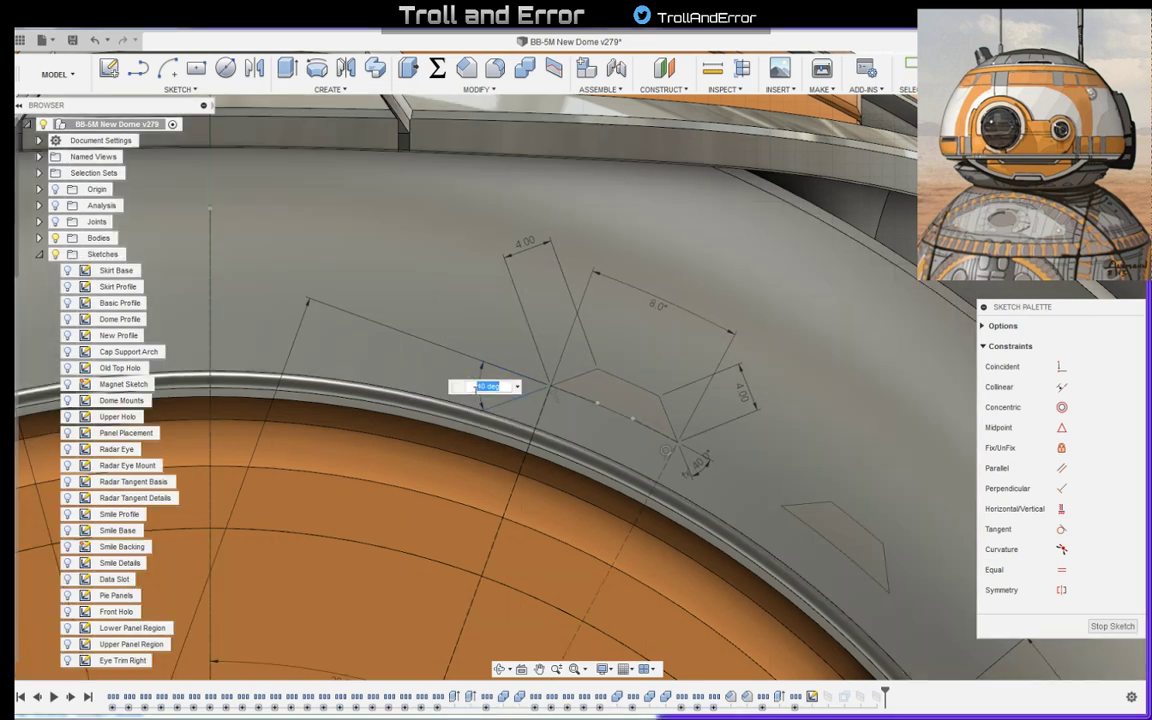
{"action": "type", "text": "50"}
{"action": "key", "text": "Return"}
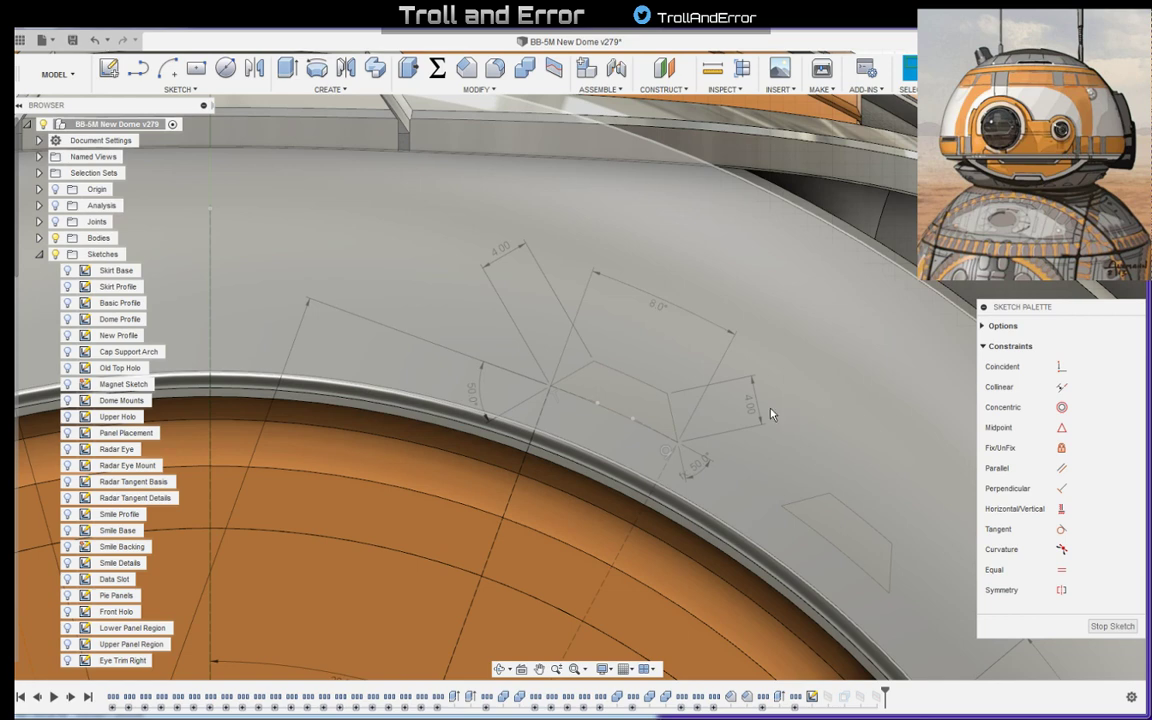
- Link the trapezoid's two slanted side lengths through parameter d1532, set them to 5 mm and finish the sketch
{"action": "double_click", "coordinate": [750, 403]}
{"action": "type", "text": "d1532"}
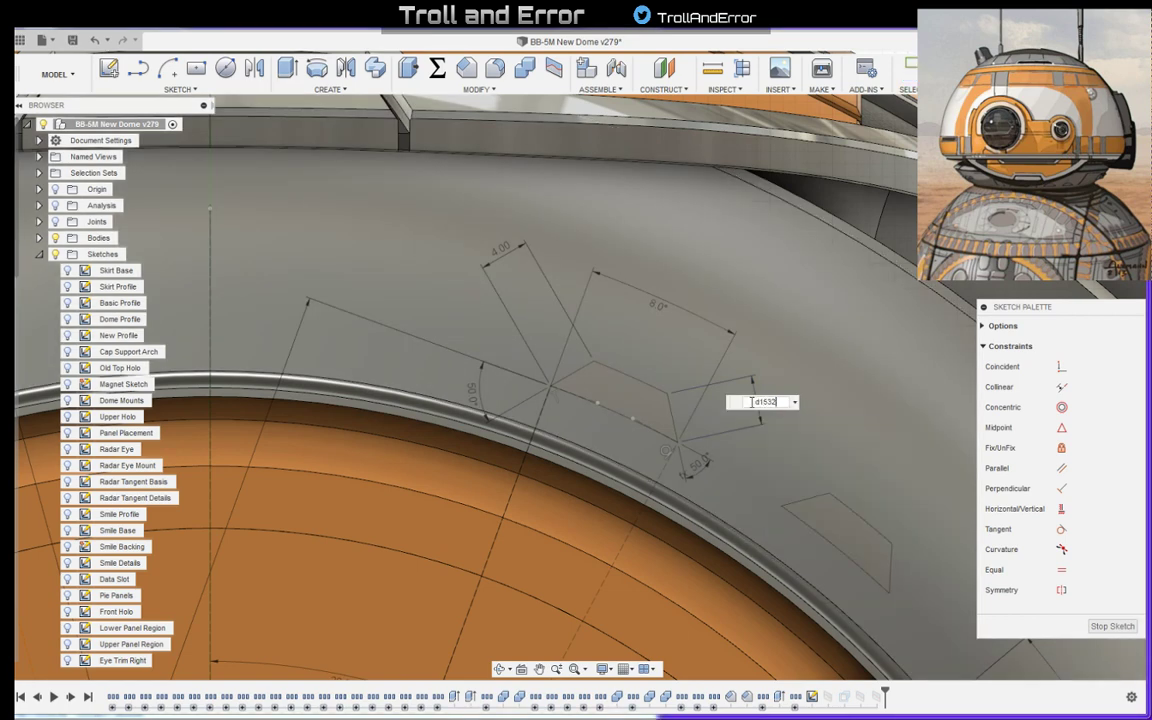
{"action": "key", "text": "Return"}
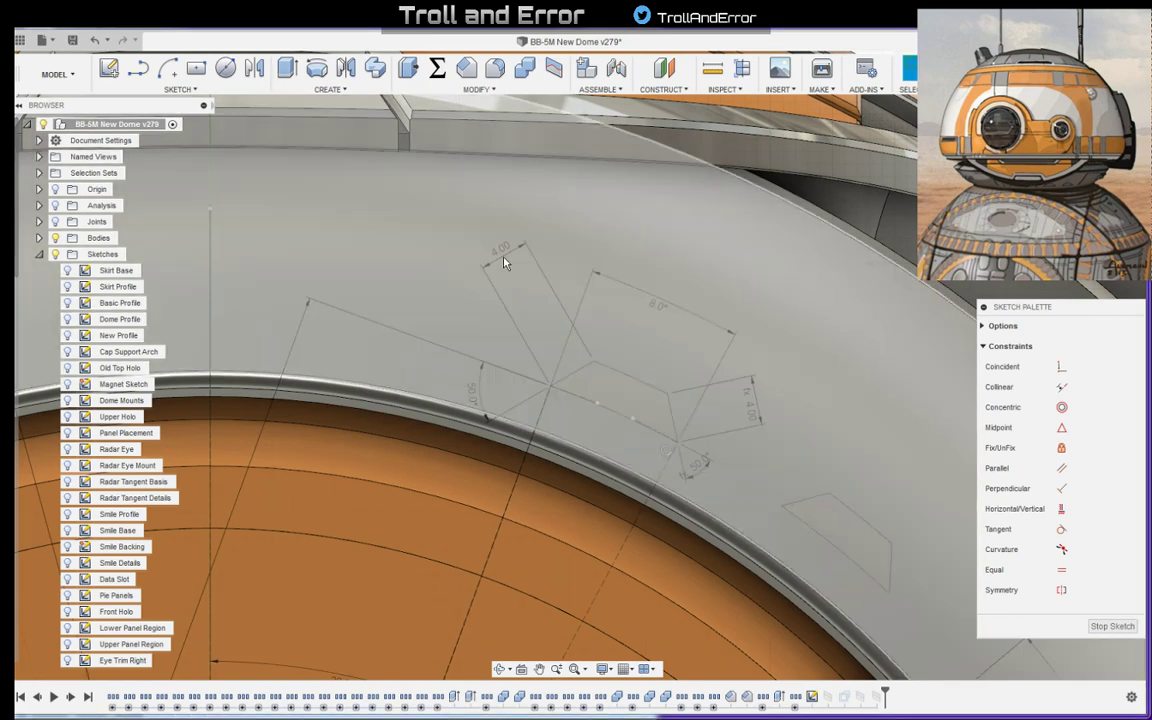
{"action": "double_click", "coordinate": [501, 249]}
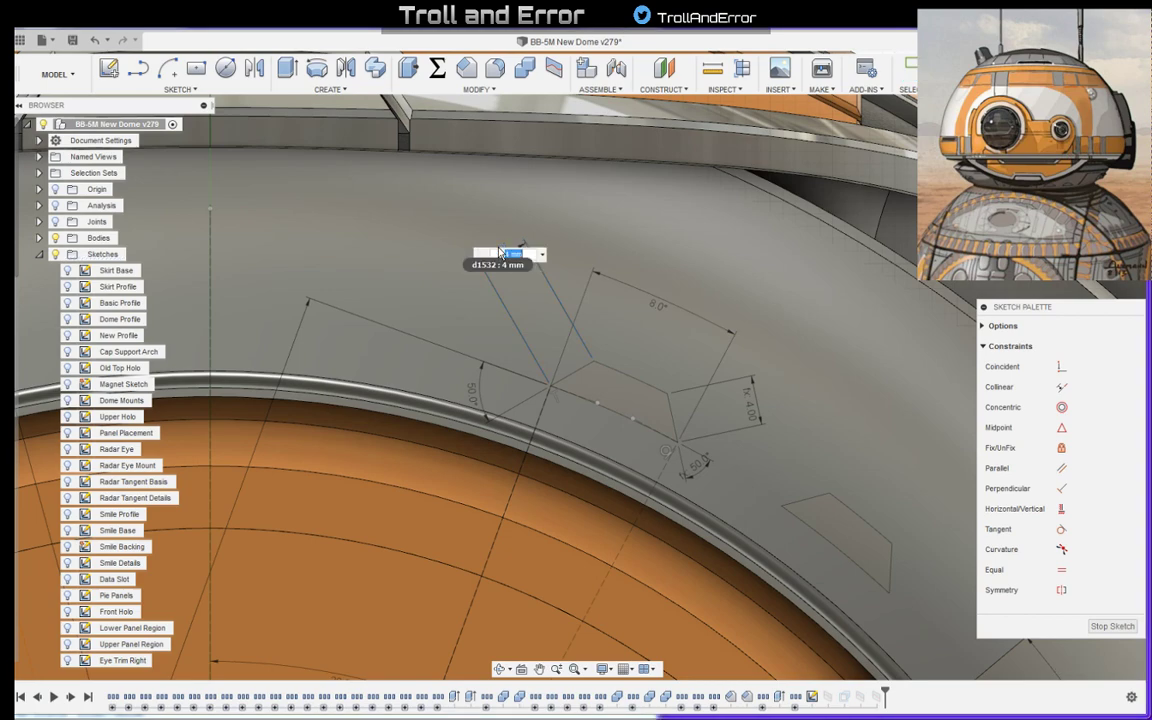
{"action": "key", "text": "Return"}
{"action": "scroll", "coordinate": [510, 262], "scroll_direction": "down", "scroll_amount": 2}
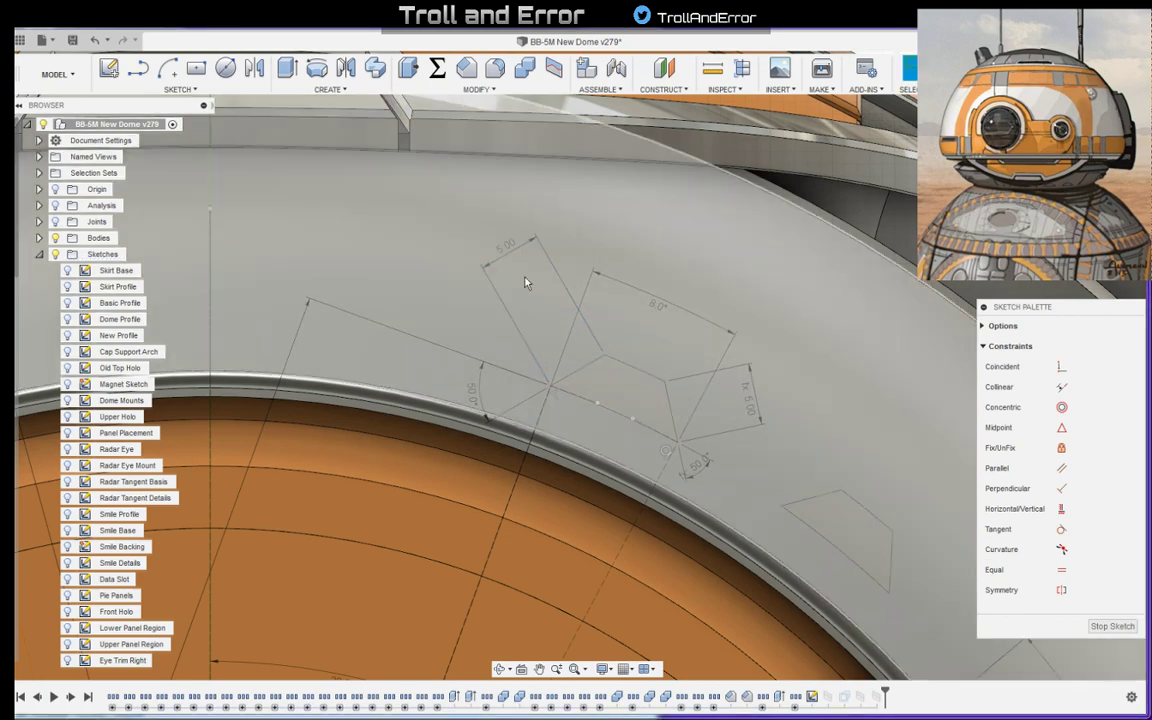
{"action": "scroll", "coordinate": [735, 411], "scroll_direction": "down", "scroll_amount": 3}
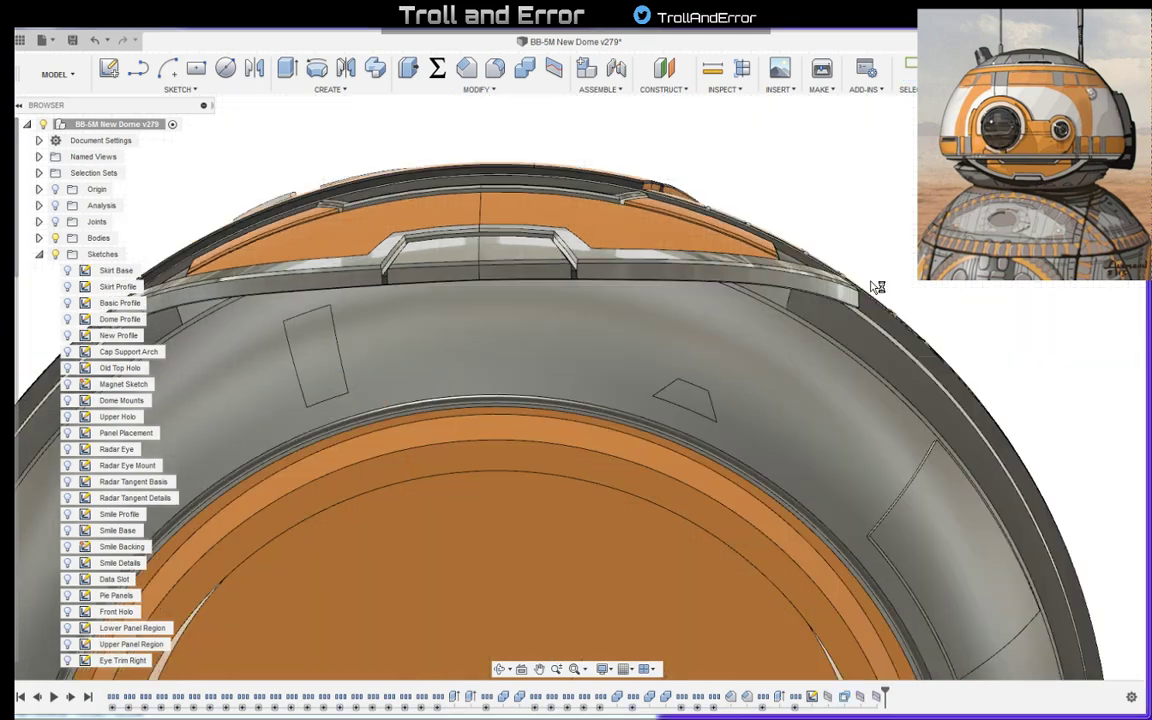
{"action": "middle_click_drag", "start_coordinate": [877, 287], "coordinate": [848, 337], "text": "shift"}
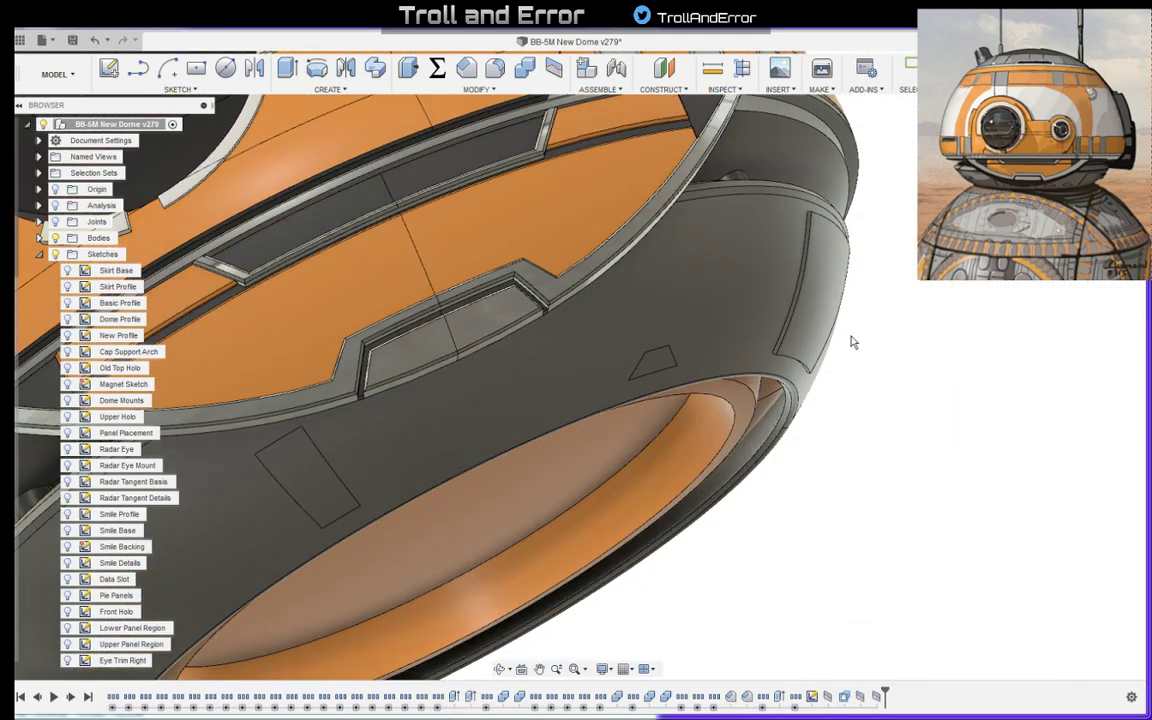
- Show the sketches and split the grey ring face using the second trapezoid outline, between the first trapezoid and the large panel, as splitting tool
{"action": "middle_click_drag", "start_coordinate": [920, 352], "coordinate": [890, 378], "text": "shift"}
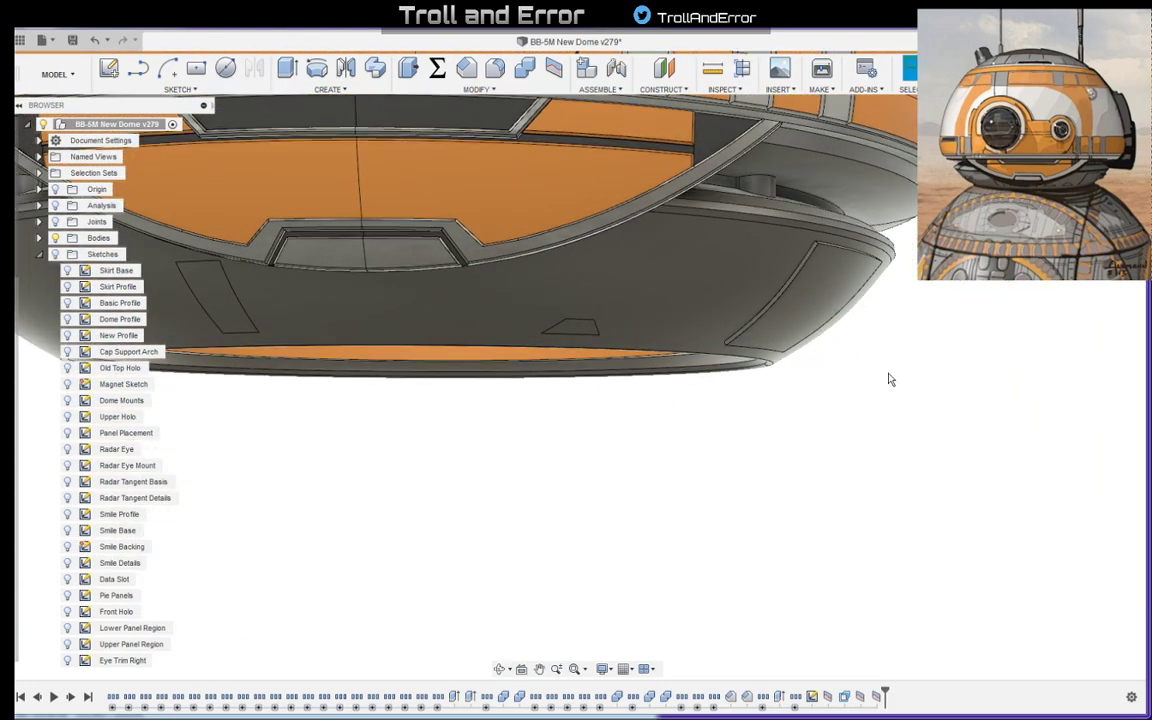
{"action": "scroll", "coordinate": [845, 390], "scroll_direction": "up", "scroll_amount": 3}
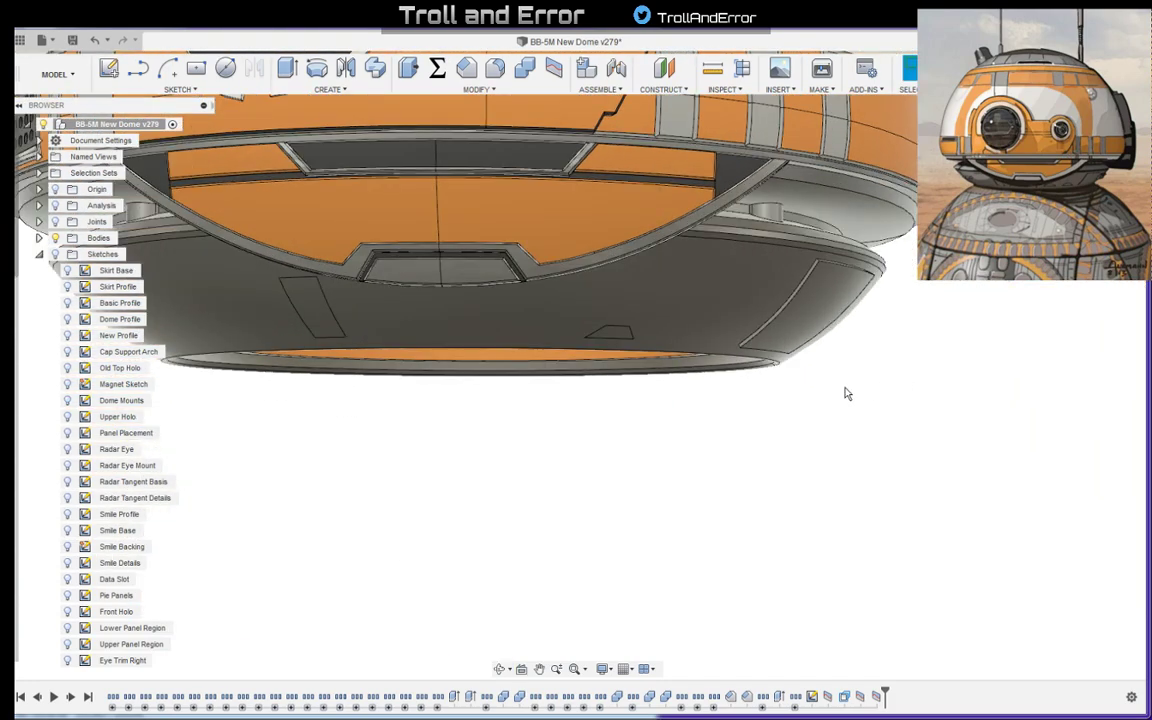
{"action": "left_click", "coordinate": [553, 67]}
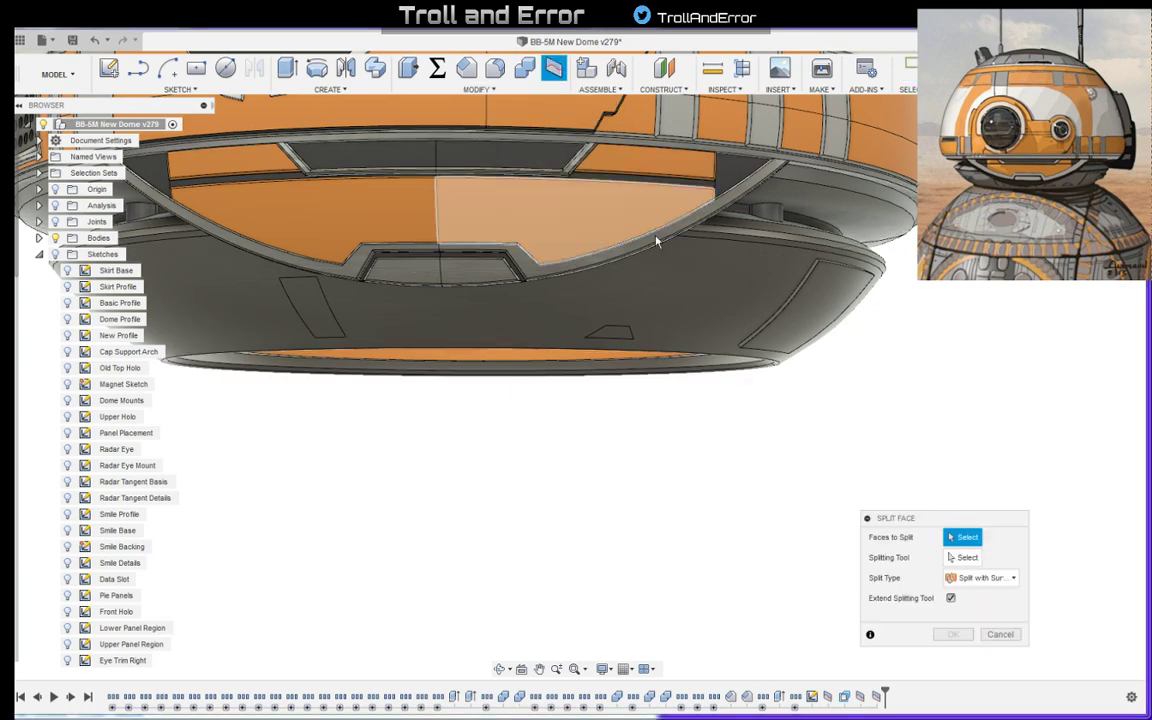
{"action": "left_click", "coordinate": [681, 303]}
{"action": "left_click", "coordinate": [962, 557]}
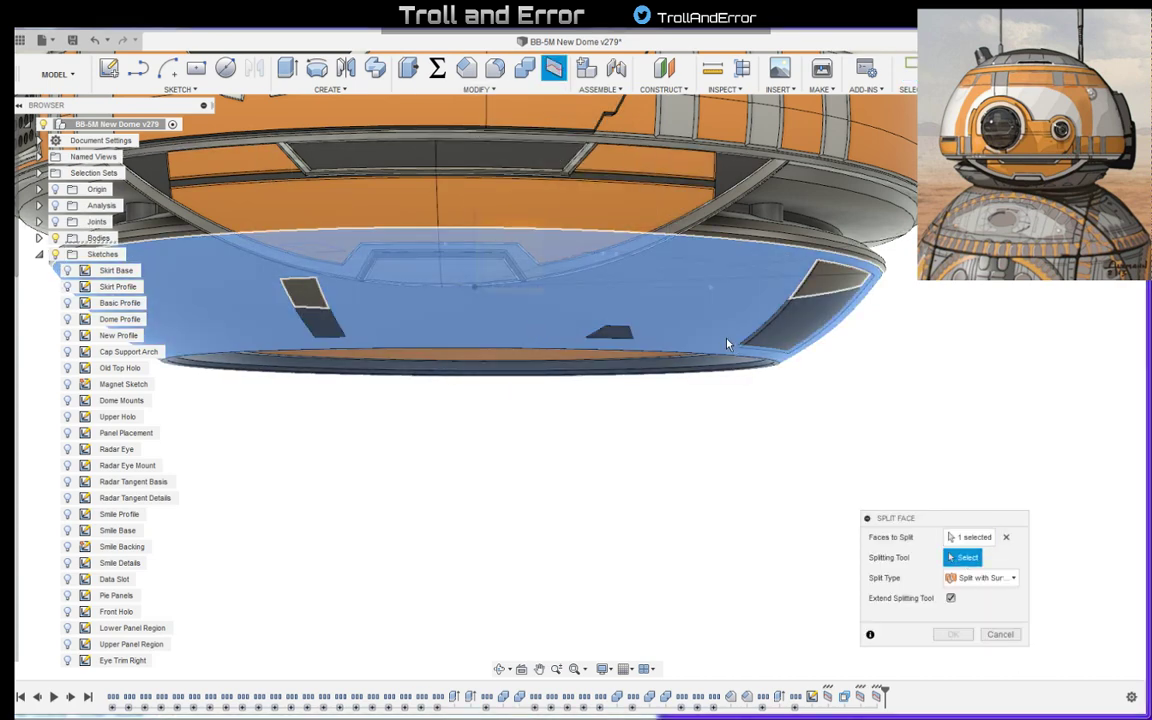
{"action": "middle_click_drag", "start_coordinate": [653, 304], "coordinate": [702, 287], "text": "shift"}
{"action": "left_click", "coordinate": [703, 275]}
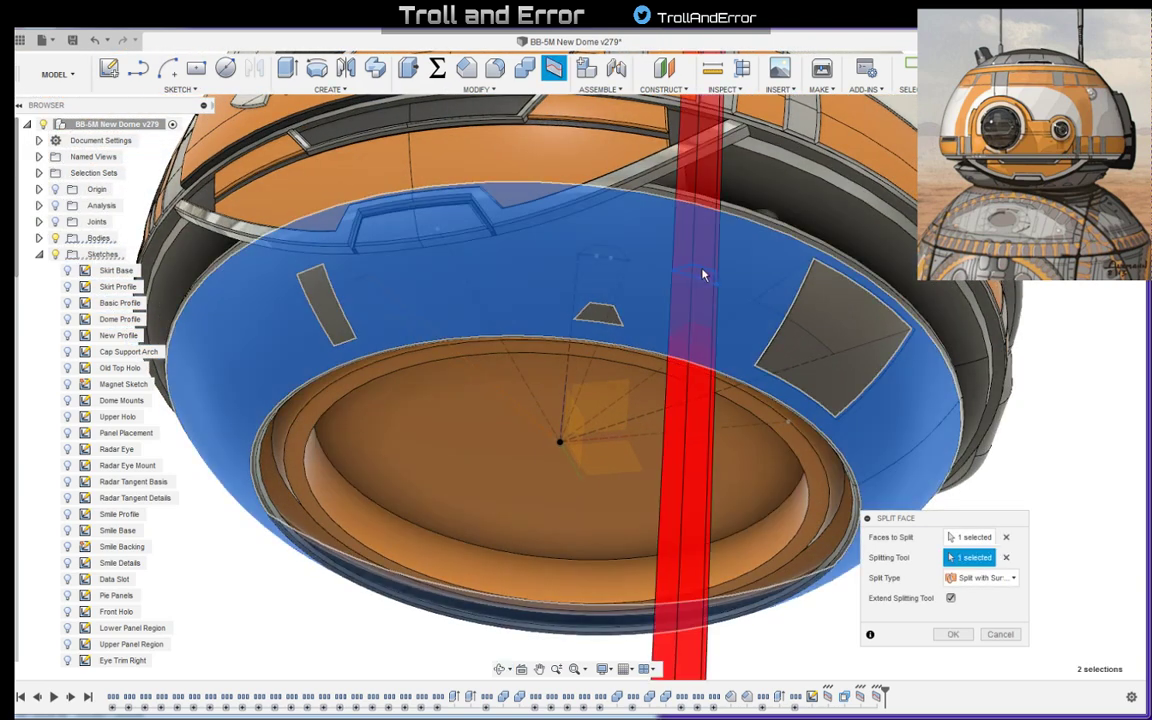
{"action": "left_click", "coordinate": [953, 634]}
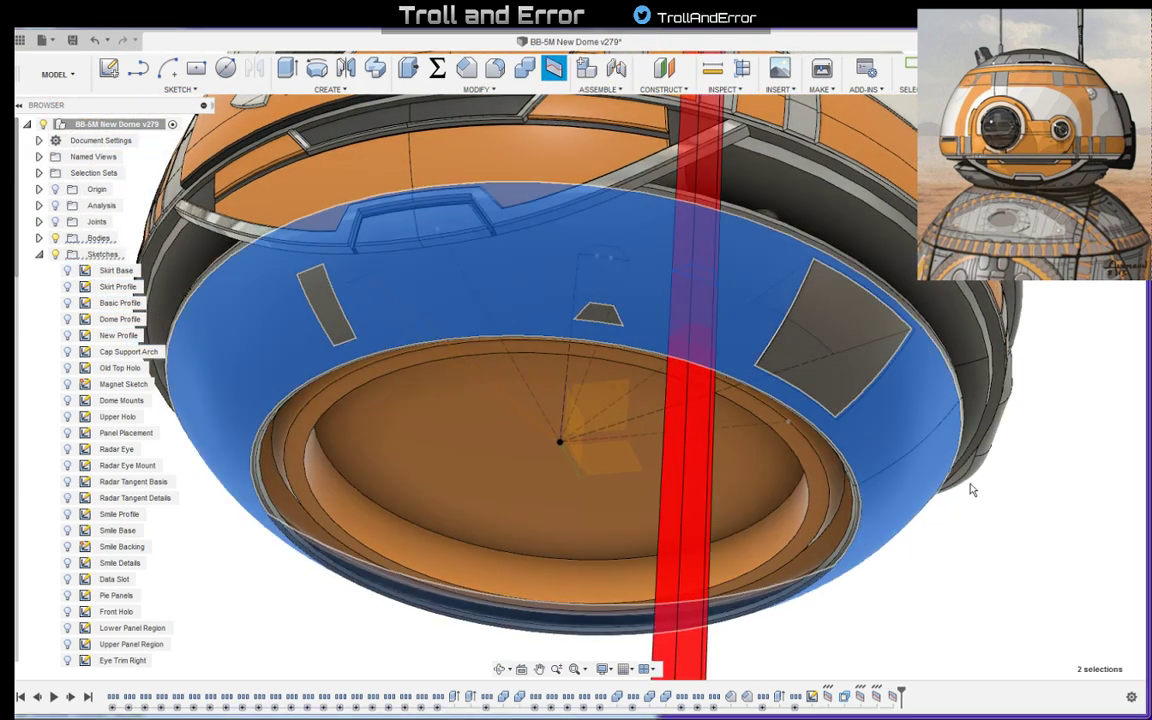
- Offset the small trapezoid face nearer the large panel on the grey lower ring by 0.4 mm
{"action": "middle_click_drag", "start_coordinate": [877, 311], "coordinate": [900, 362], "text": "shift"}
{"action": "scroll", "coordinate": [705, 360], "scroll_direction": "up", "scroll_amount": 5}
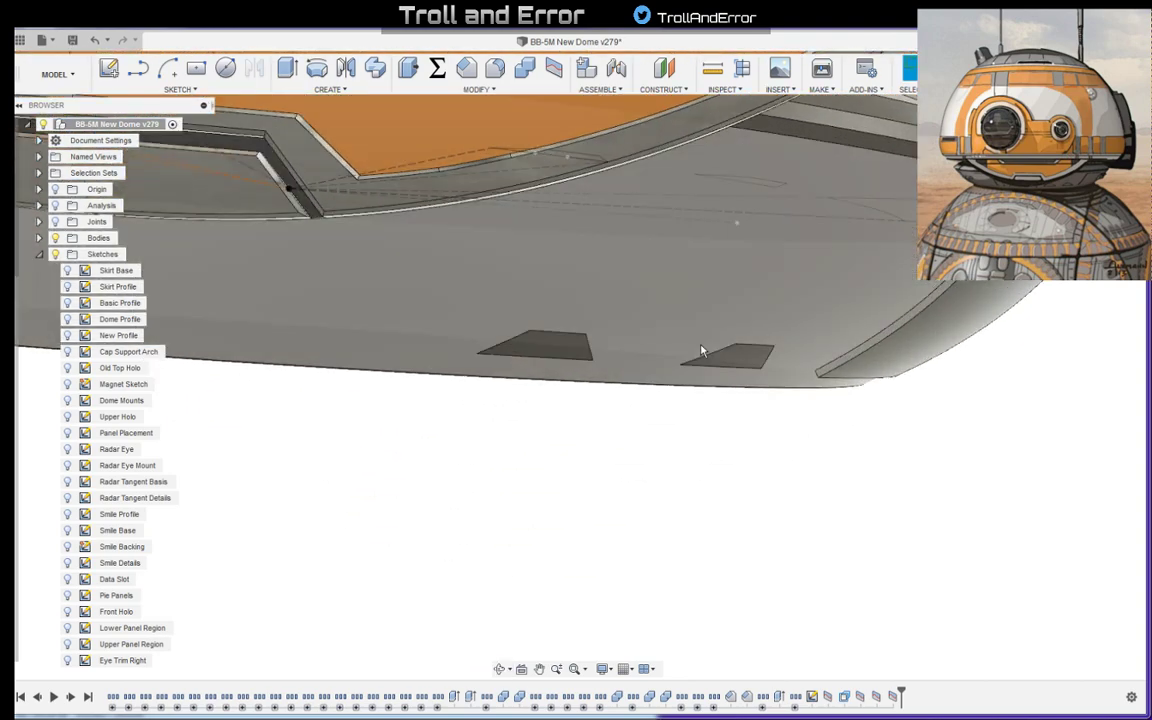
{"action": "left_click", "coordinate": [734, 362]}
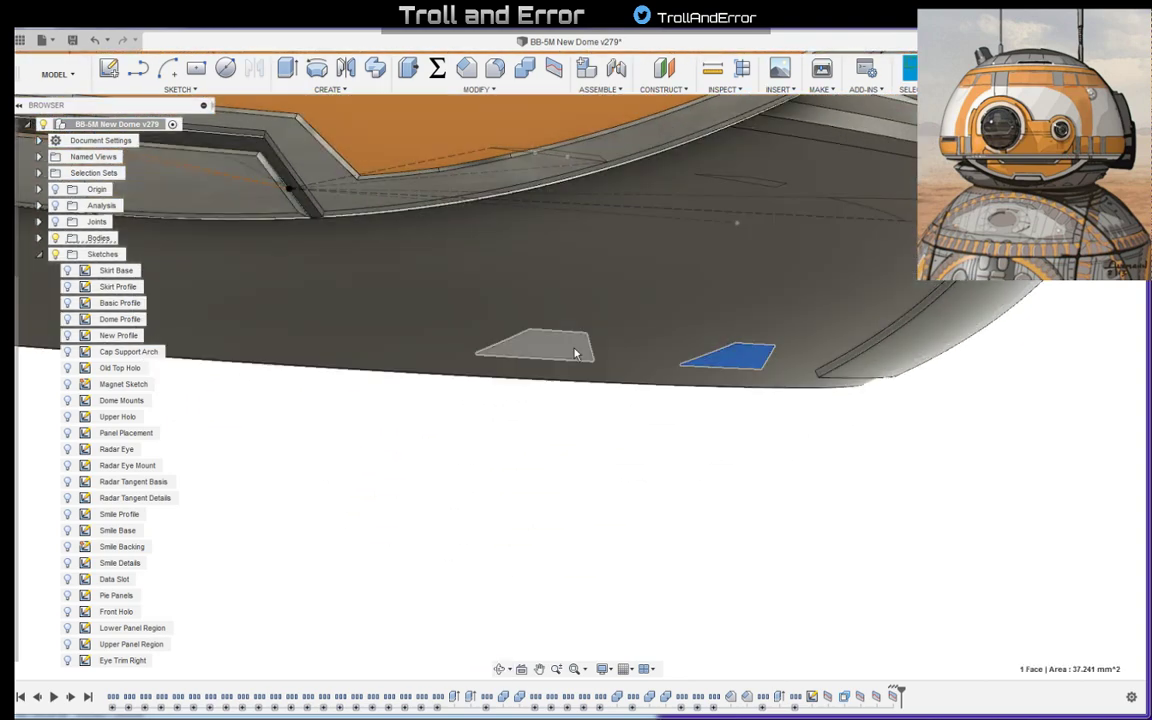
{"action": "left_click", "coordinate": [574, 352], "text": "ctrl"}
{"action": "left_click", "coordinate": [408, 69]}
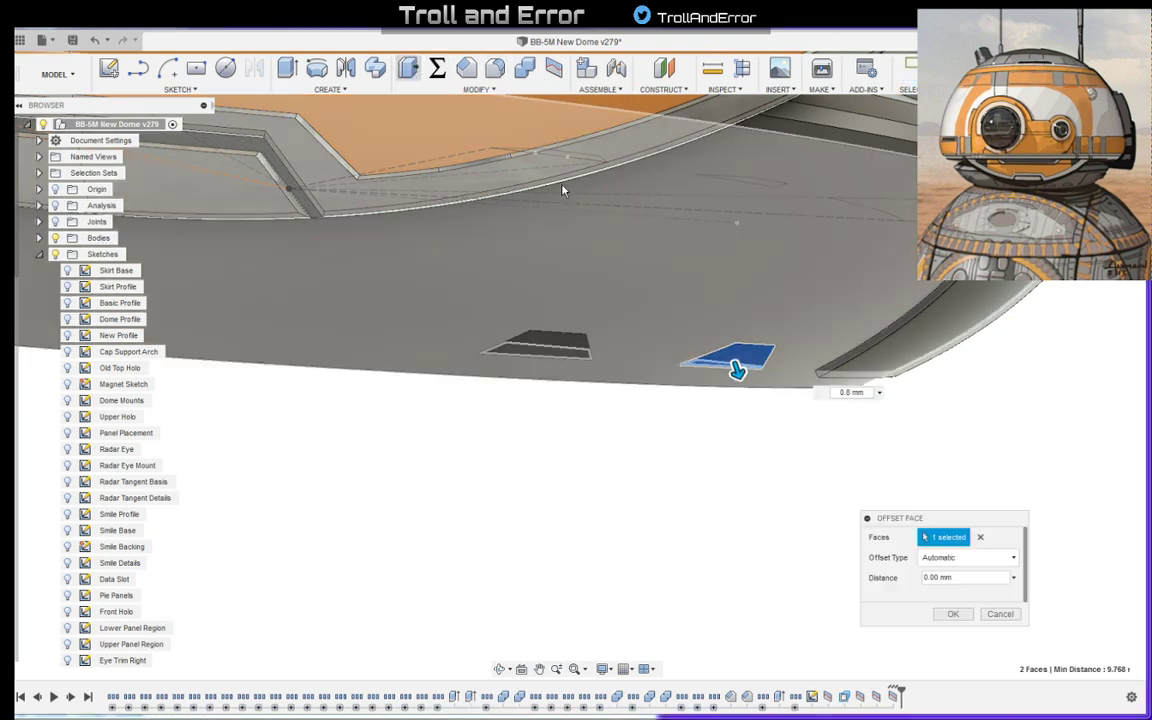
{"action": "left_click", "coordinate": [965, 581]}
{"action": "type", "text": "0.4"}
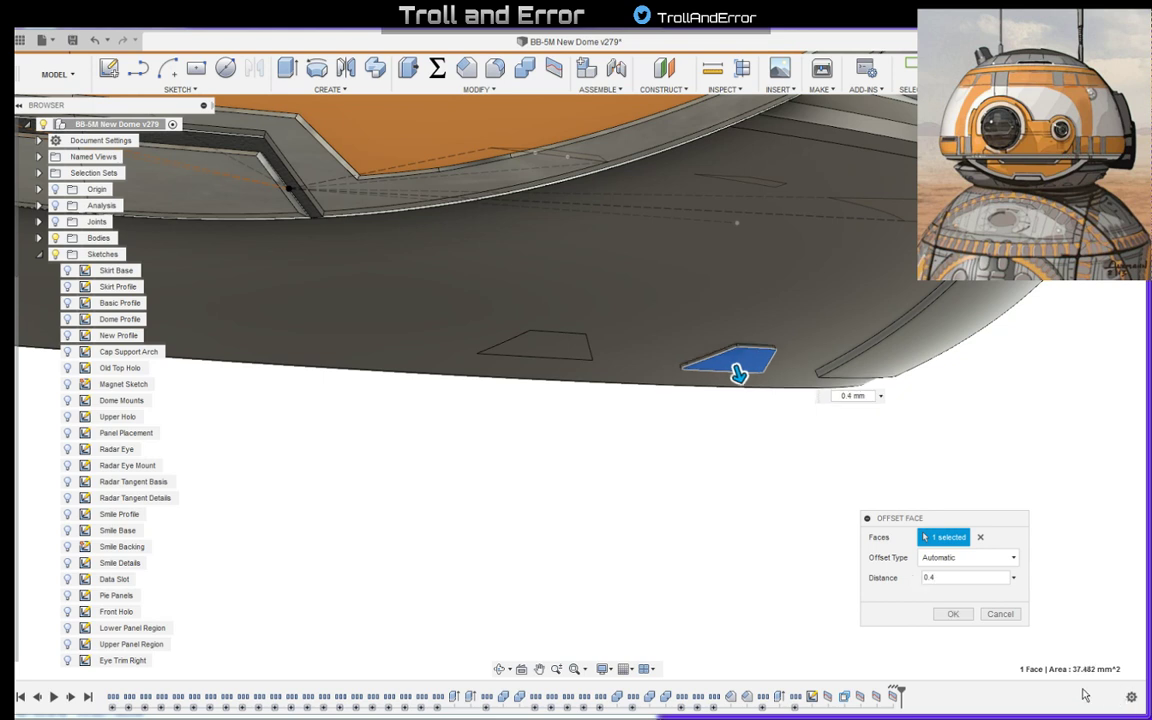
{"action": "left_click", "coordinate": [955, 616]}
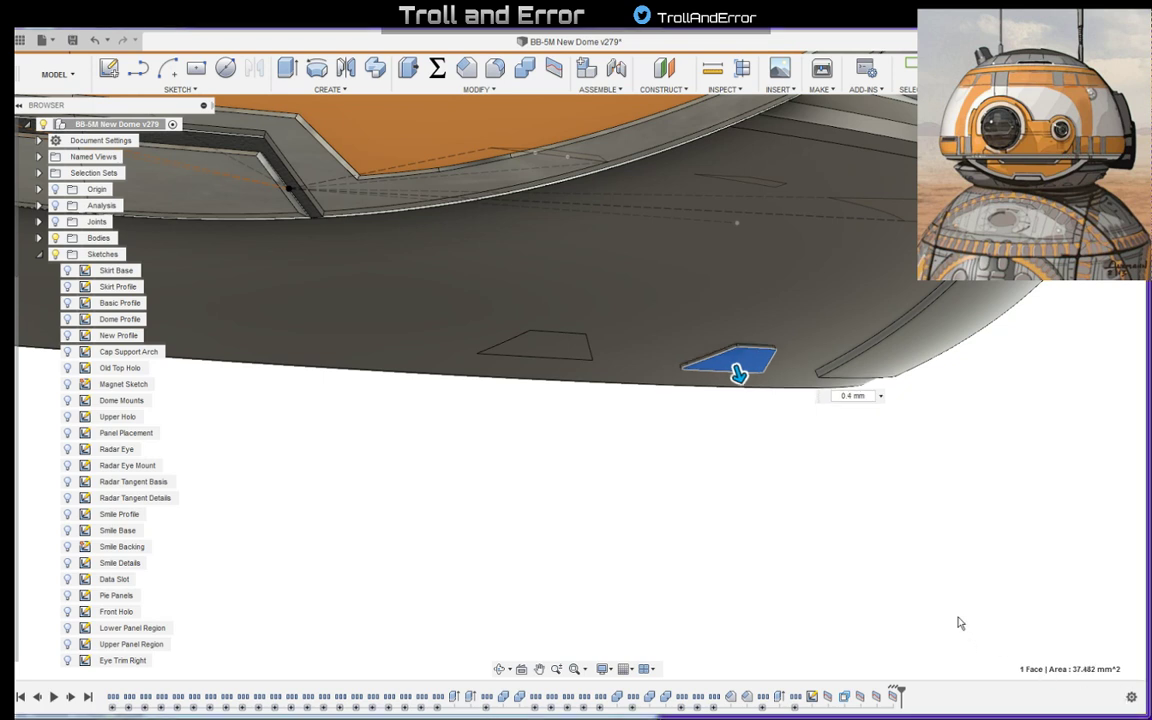
- Offset the other small trapezoid face, farther from the large panel, by 0.4 mm
{"action": "left_click", "coordinate": [550, 347]}
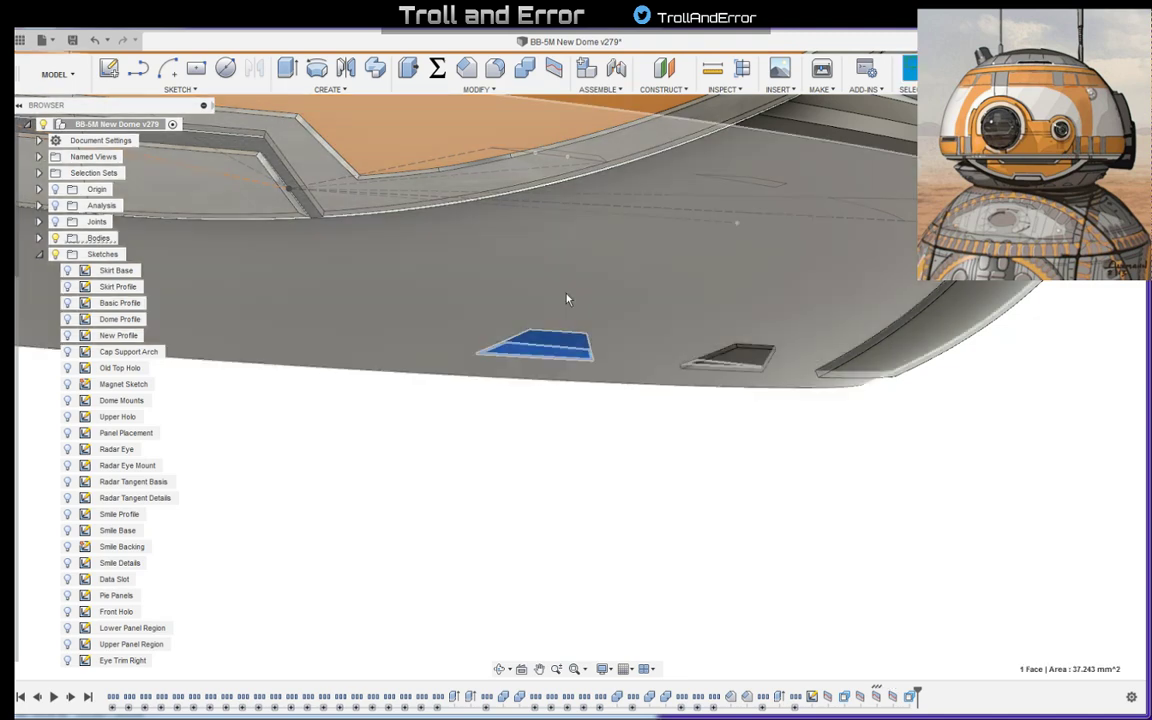
{"action": "left_click", "coordinate": [411, 70]}
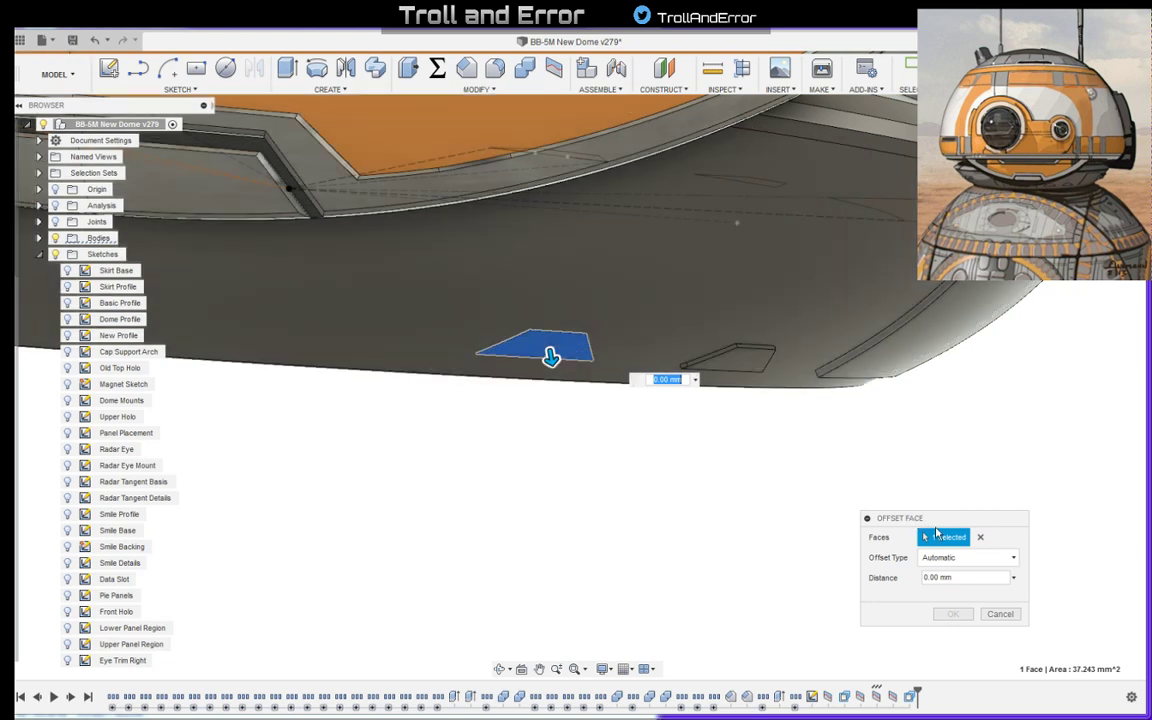
{"action": "left_click_drag", "start_coordinate": [964, 578], "coordinate": [820, 558]}
{"action": "type", "text": "0.4"}
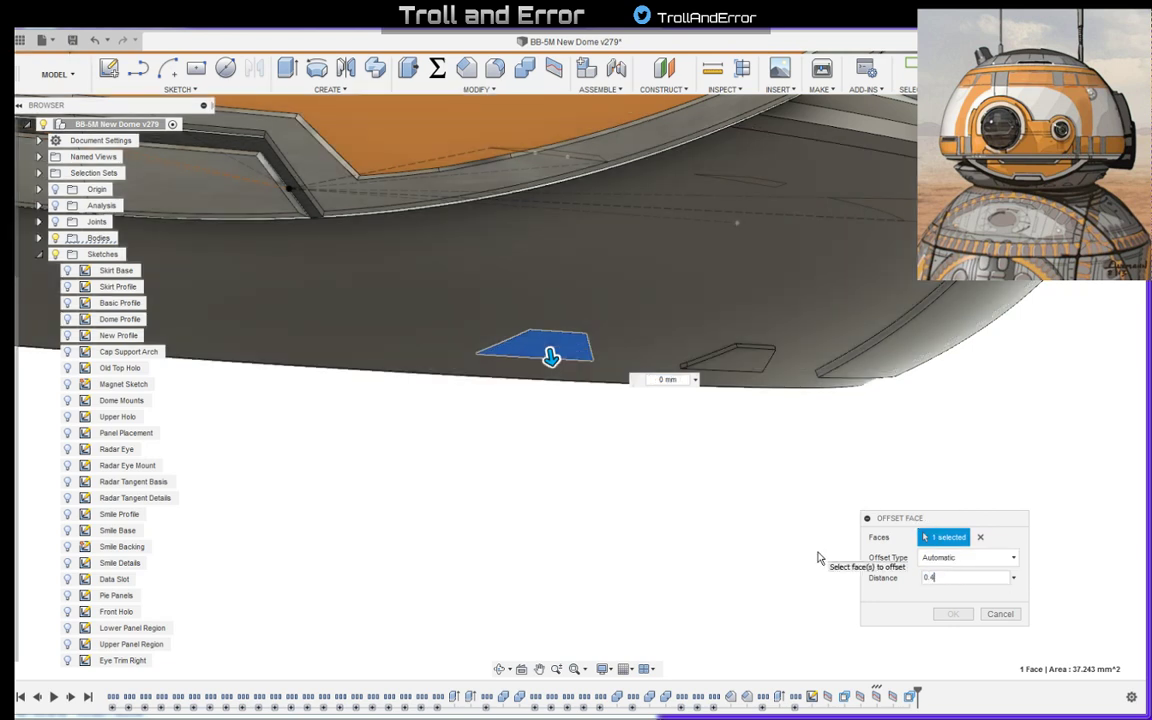
{"action": "key", "text": "Return"}
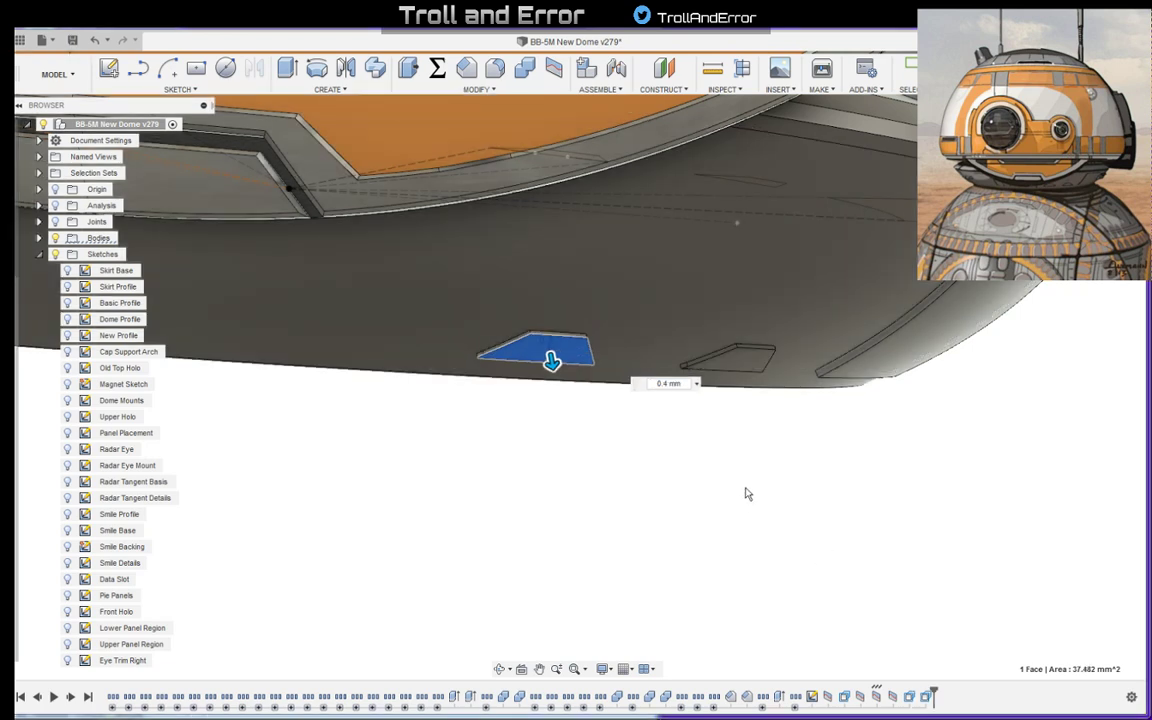
- Offset the narrow rectangular panel face on the opposite side of the grey lower ring by 0.6 mm
{"action": "middle_click_drag", "start_coordinate": [757, 332], "coordinate": [503, 333], "text": "shift"}
{"action": "left_click", "coordinate": [463, 316]}
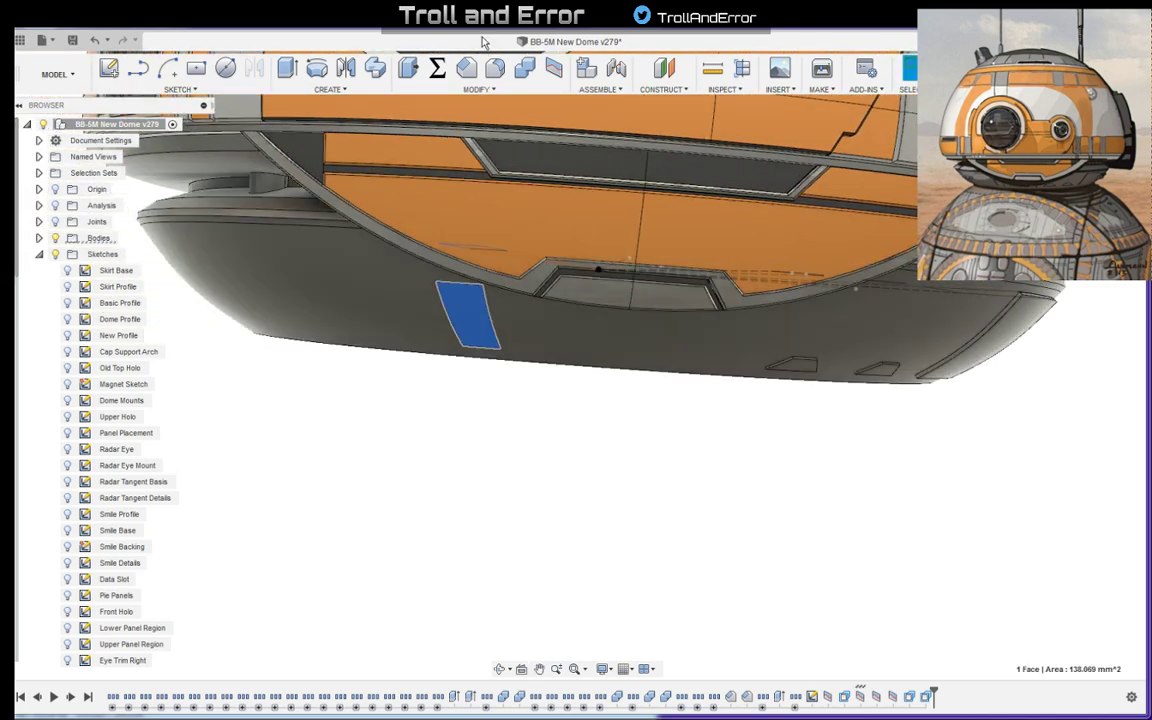
{"action": "left_click", "coordinate": [408, 67]}
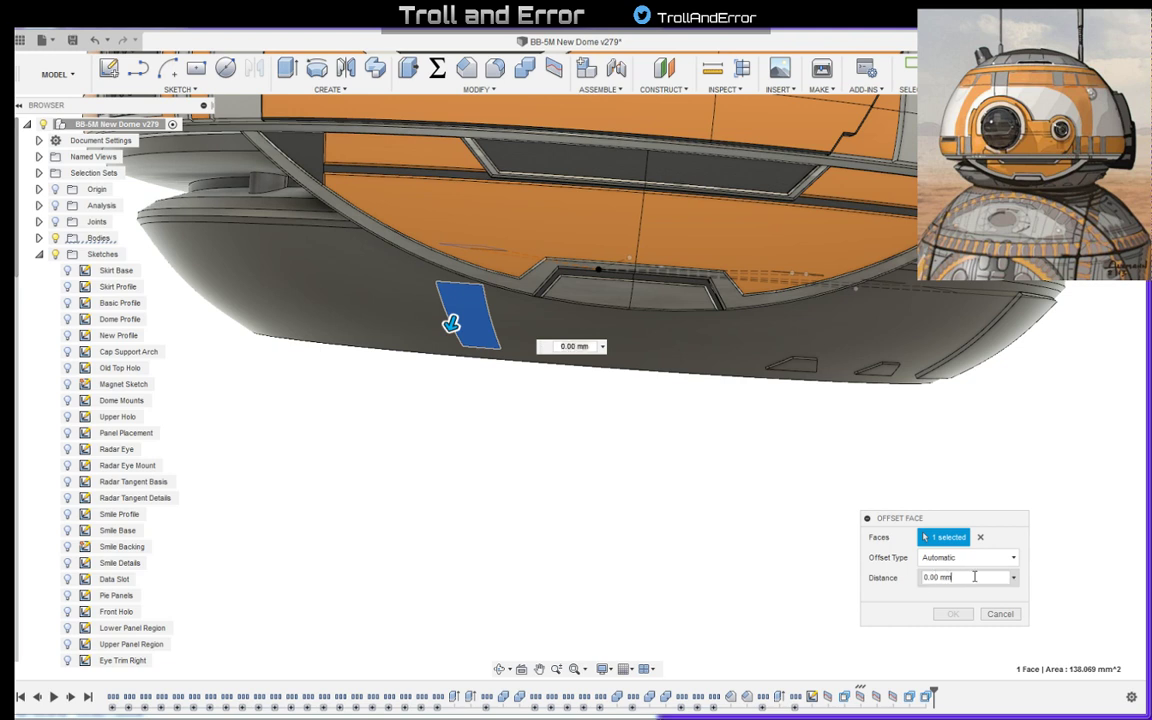
{"action": "left_click", "coordinate": [915, 578]}
{"action": "type", "text": "0.6"}
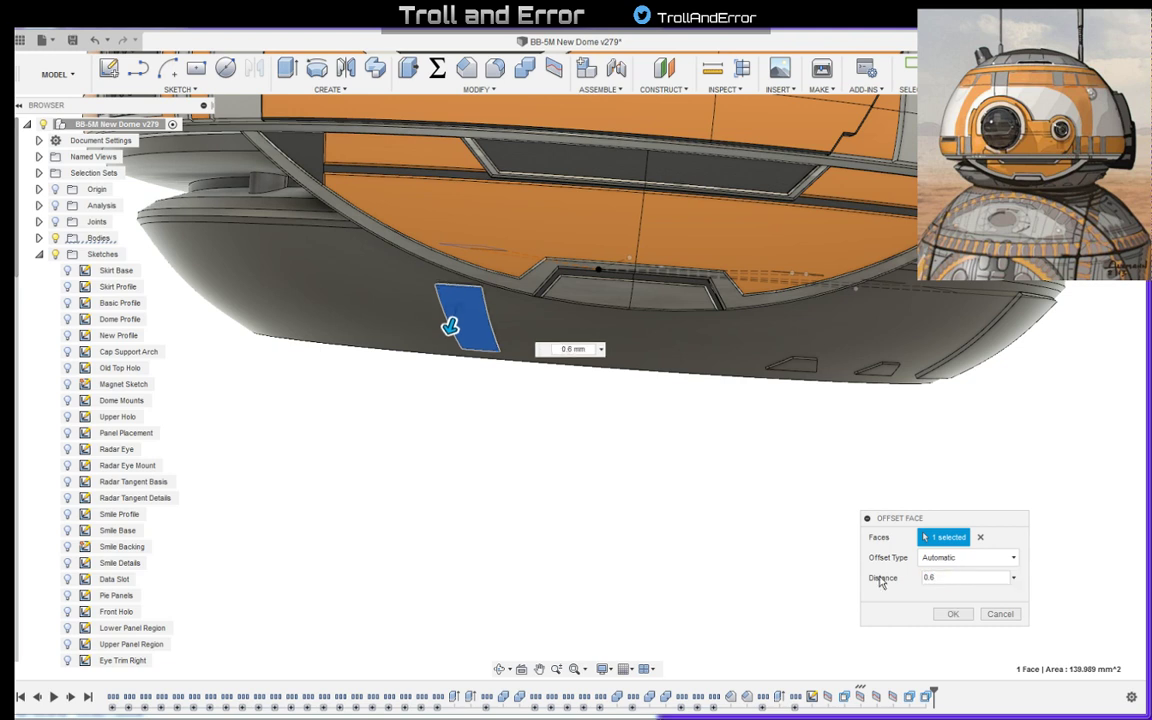
{"action": "left_click", "coordinate": [952, 614]}
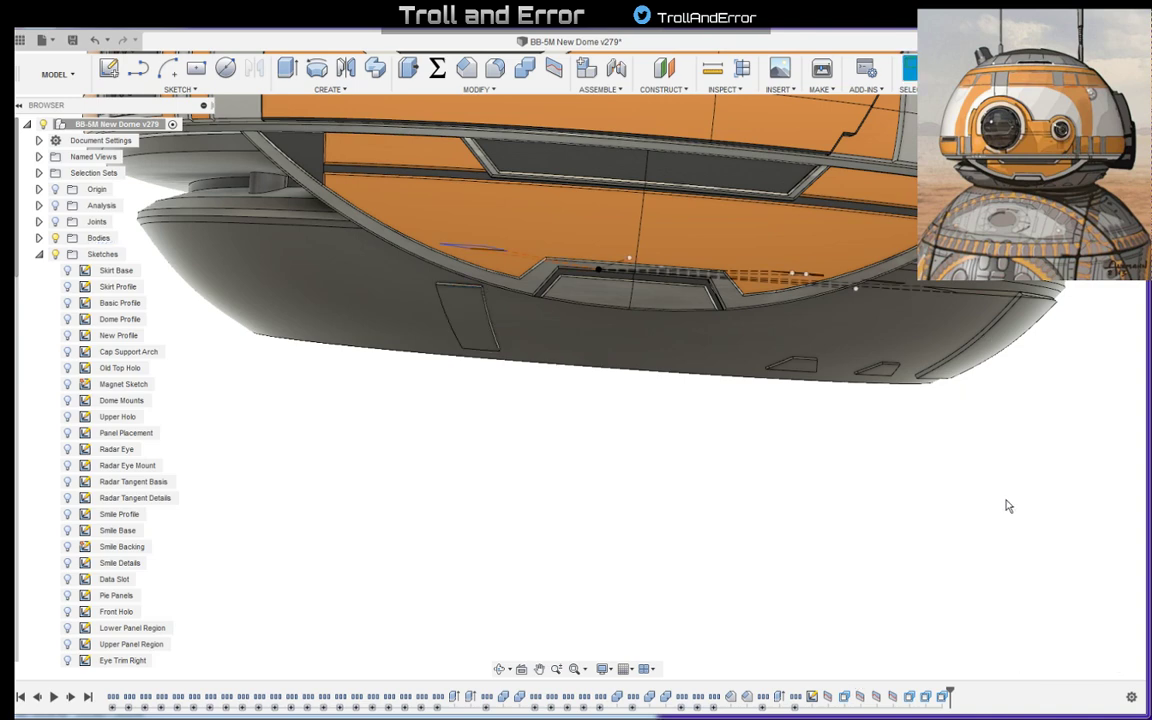
- Save the dome design as a new version
{"action": "middle_click_drag", "start_coordinate": [959, 483], "coordinate": [792, 308], "text": "shift"}
{"action": "scroll", "coordinate": [967, 409], "scroll_direction": "down", "scroll_amount": 5}
{"action": "middle_click_drag", "start_coordinate": [959, 329], "coordinate": [920, 419], "text": "shift"}
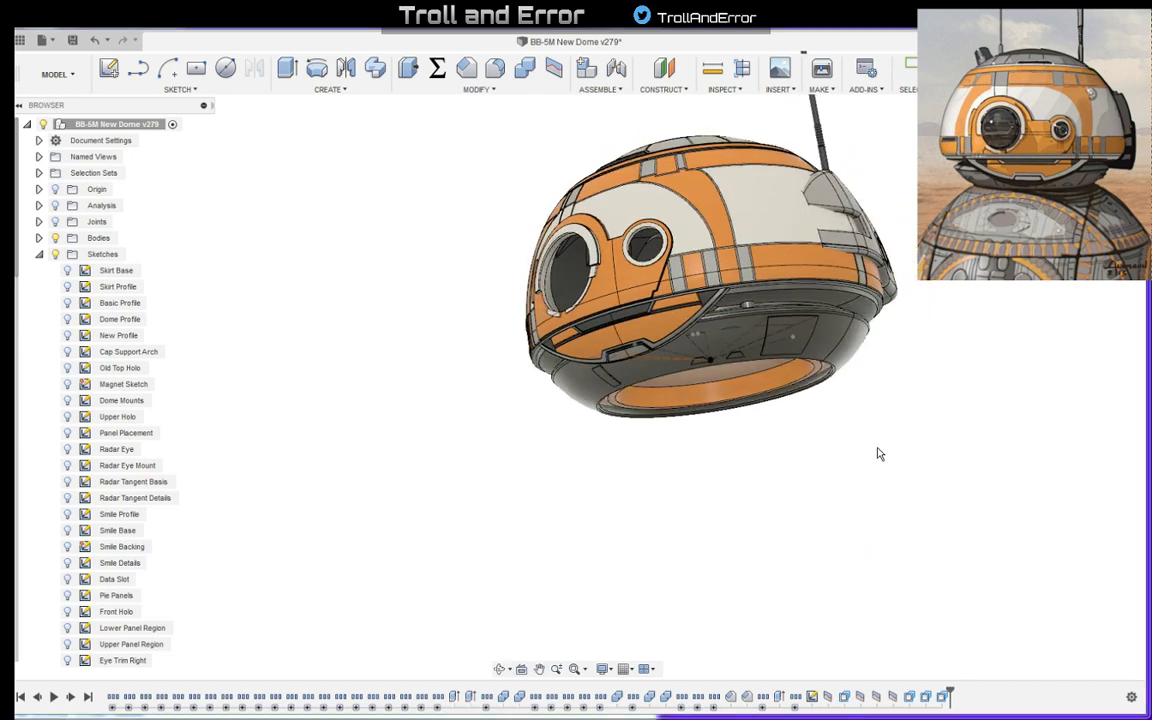
{"action": "key", "text": "ctrl+s"}
{"action": "left_click", "coordinate": [575, 383]}
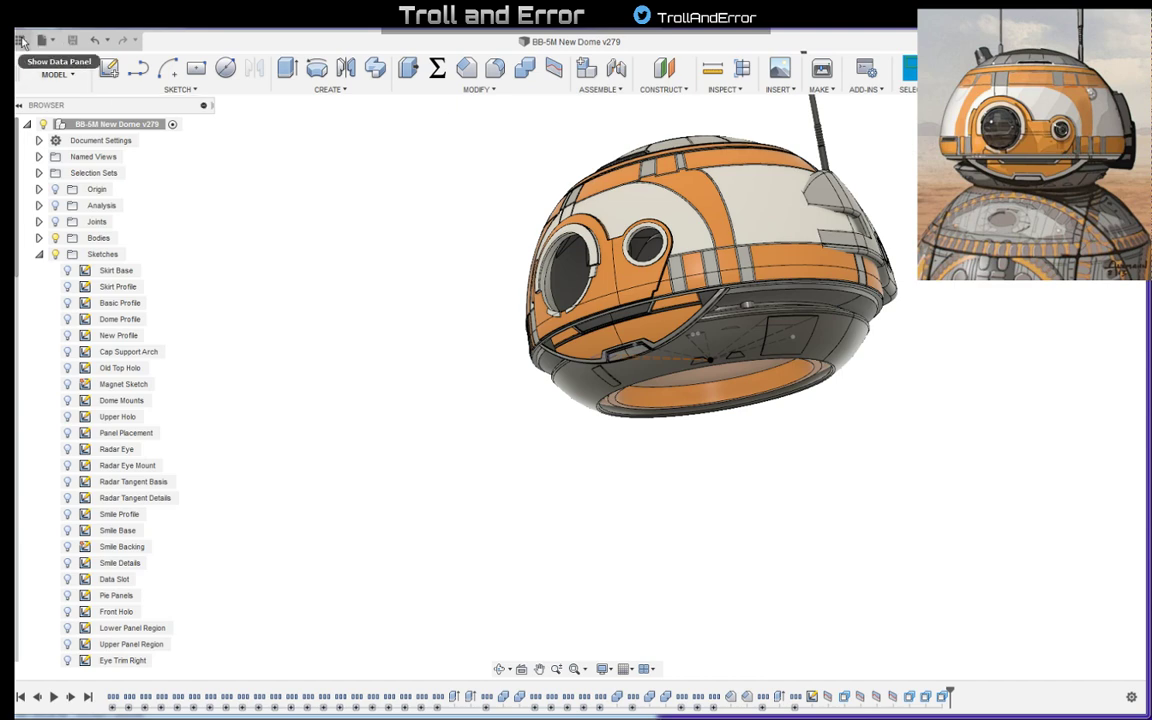
- Examine the dome's side and rear, including the three tall slot outlines and the small perforated panel, against the reference art
{"action": "middle_click_drag", "start_coordinate": [862, 335], "coordinate": [606, 429], "text": "shift"}
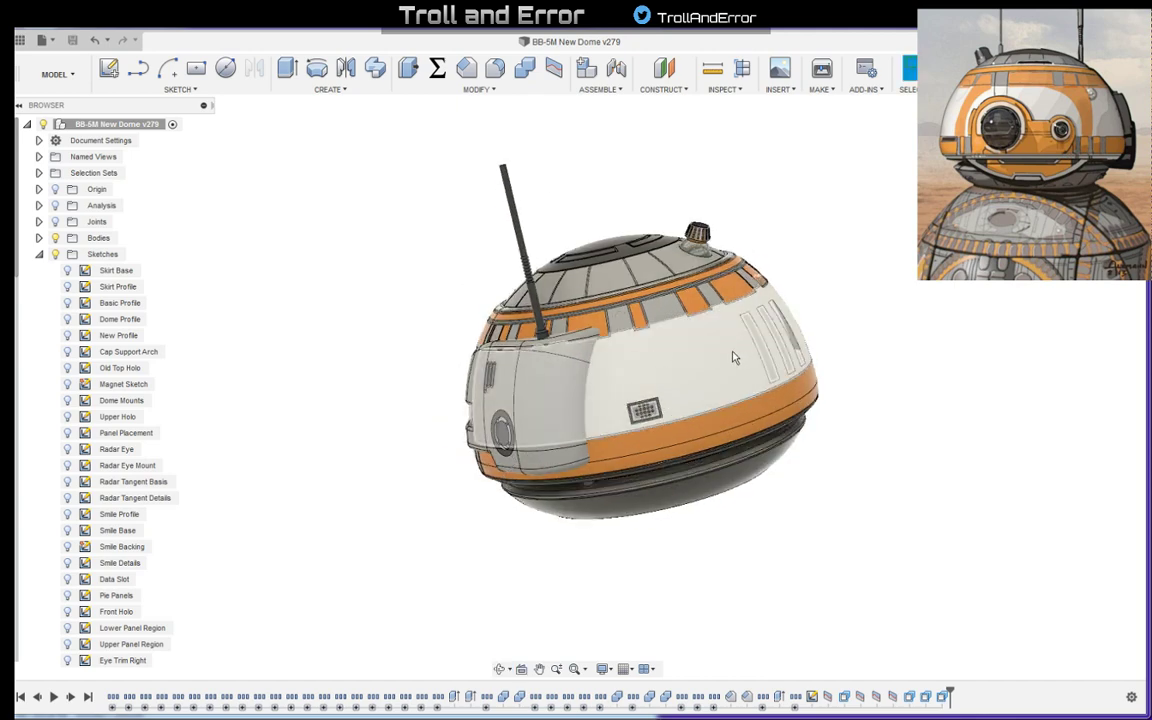
{"action": "middle_click_drag", "start_coordinate": [733, 357], "coordinate": [536, 410], "text": "shift"}
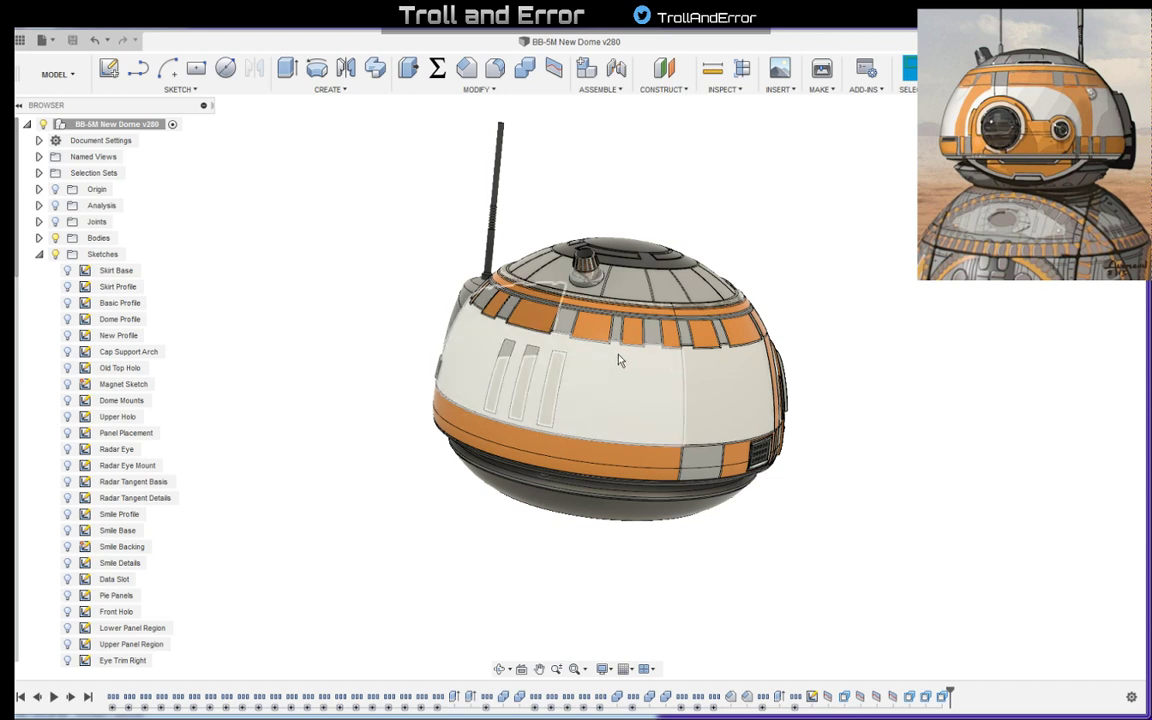
{"action": "middle_click_drag", "start_coordinate": [640, 375], "coordinate": [640, 385], "text": "shift"}
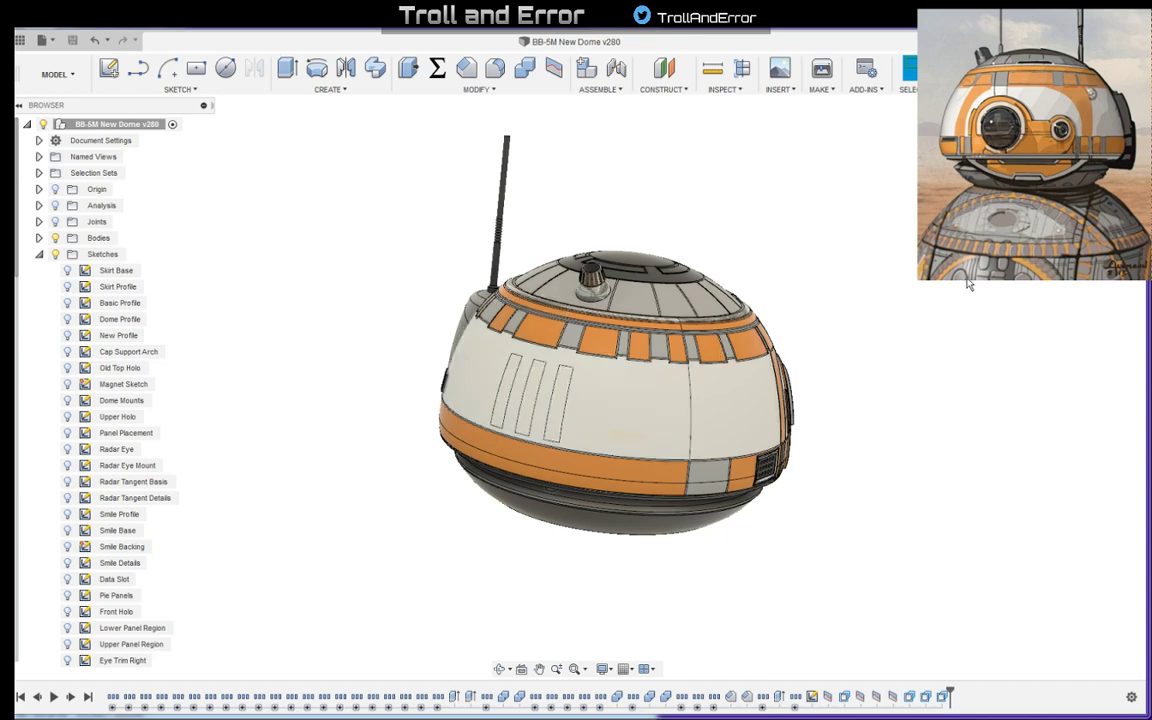
{"action": "mouse_move", "coordinate": [842, 392]}
{"action": "middle_mouse_down", "text": "shift"}
{"action": "mouse_move", "coordinate": [874, 396]}
{"action": "mouse_move", "coordinate": [866, 429]}
{"action": "mouse_move", "coordinate": [872, 378]}
{"action": "mouse_move", "coordinate": [969, 378]}
{"action": "mouse_move", "coordinate": [913, 370]}
{"action": "mouse_move", "coordinate": [936, 370]}
{"action": "mouse_move", "coordinate": [1021, 383]}
{"action": "mouse_move", "coordinate": [938, 408]}
{"action": "mouse_move", "coordinate": [918, 395]}
{"action": "mouse_move", "coordinate": [961, 334]}
{"action": "mouse_move", "coordinate": [785, 365]}
{"action": "mouse_move", "coordinate": [830, 388]}
{"action": "middle_mouse_up", "text": "shift"}
{"action": "scroll", "coordinate": [599, 404], "scroll_direction": "up", "scroll_amount": 10}
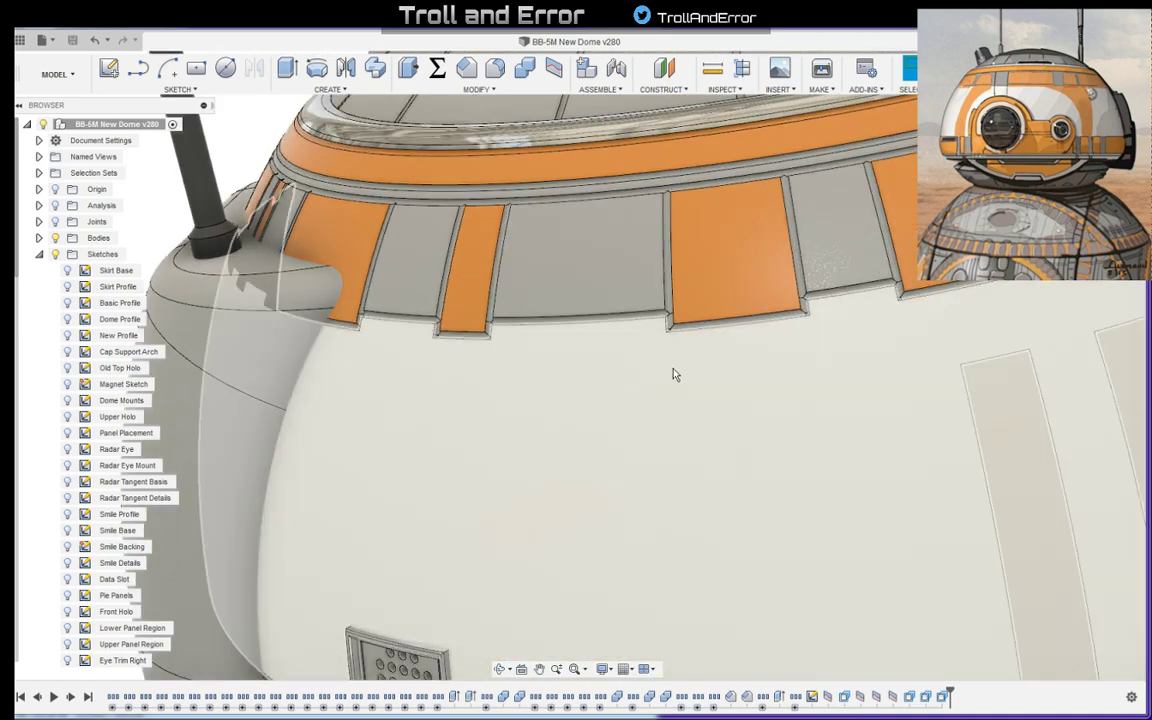
{"action": "mouse_move", "coordinate": [809, 463]}
{"action": "middle_mouse_down", "text": "shift"}
{"action": "mouse_move", "coordinate": [720, 467]}
{"action": "mouse_move", "coordinate": [727, 445]}
{"action": "middle_mouse_up", "text": "shift"}
{"action": "middle_click_drag", "start_coordinate": [743, 372], "coordinate": [586, 508], "text": "shift"}
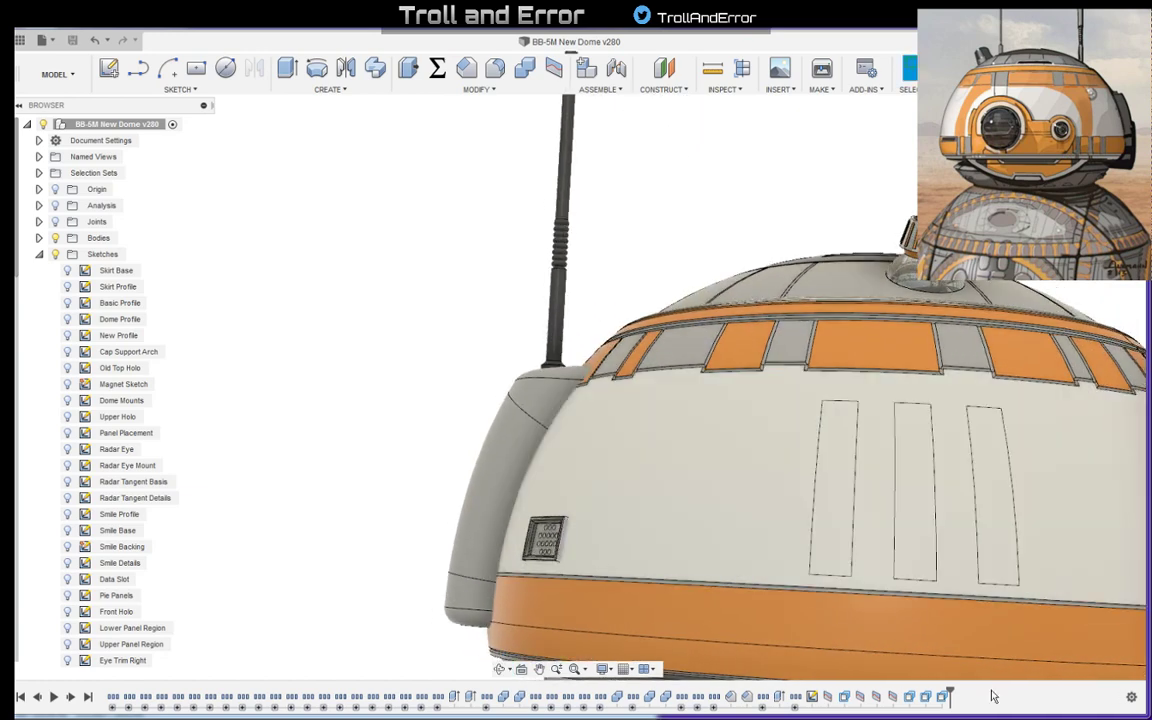
- Turn on the construction geometry and show Plane34, located at the small perforated panel on the dome's side
{"action": "left_click", "coordinate": [796, 709]}
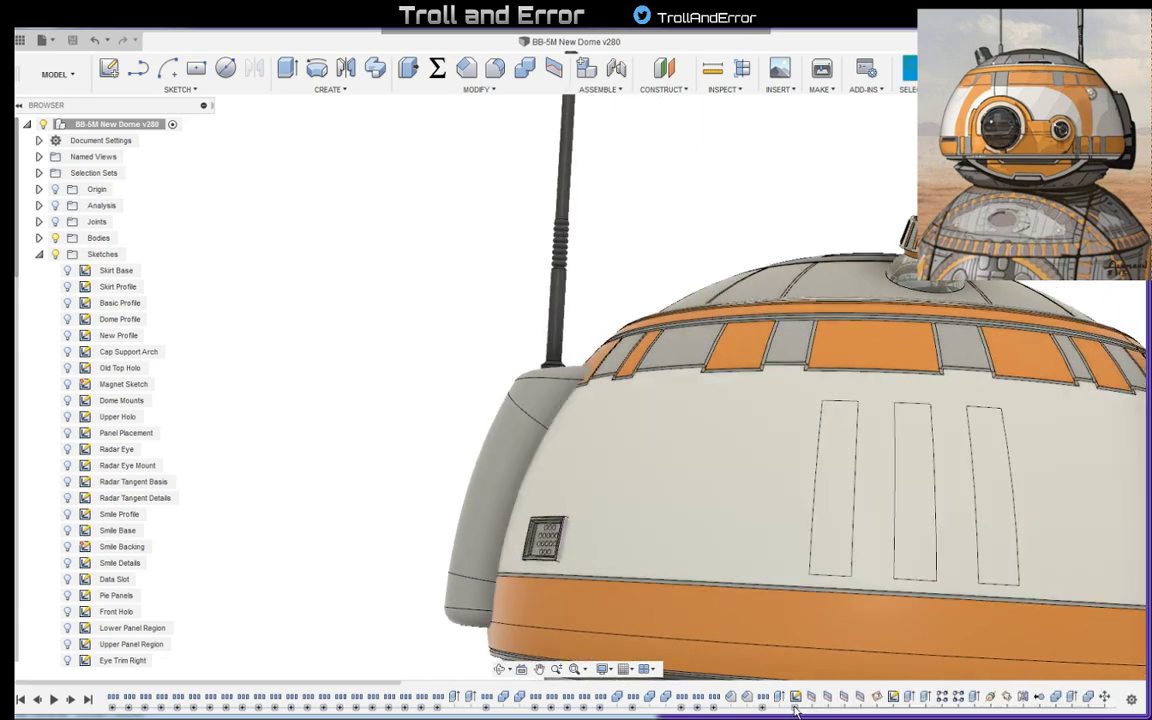
{"action": "left_click", "coordinate": [39, 254]}
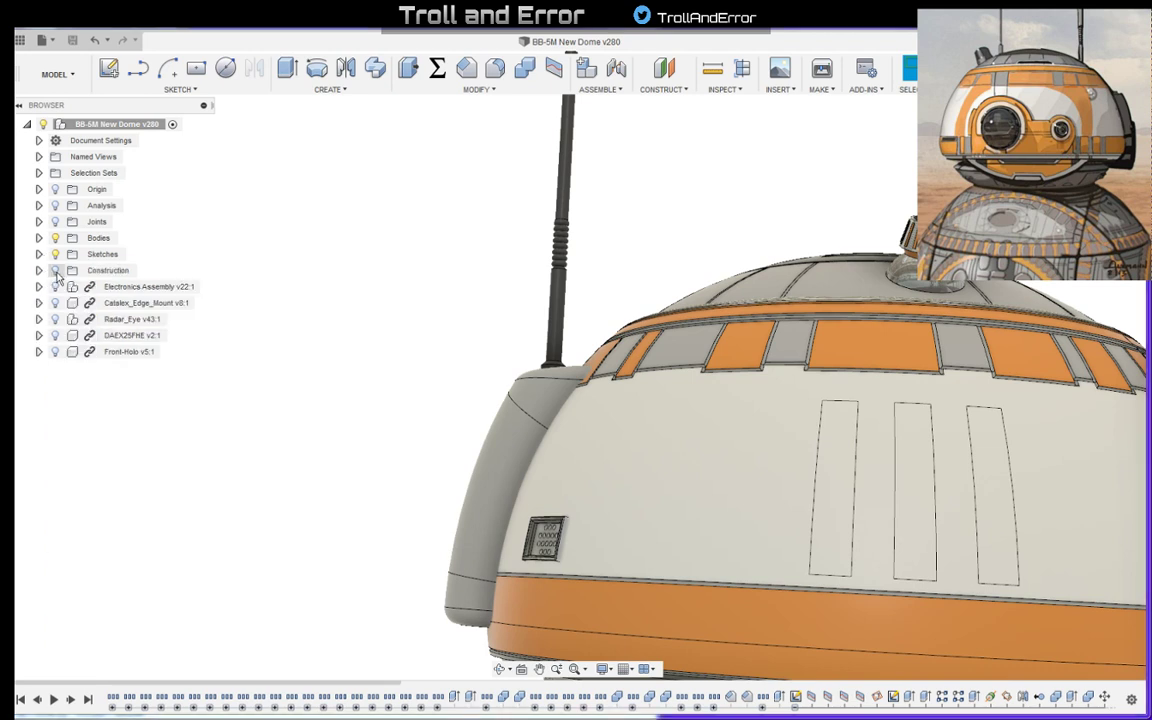
{"action": "left_click", "coordinate": [56, 271]}
{"action": "left_click", "coordinate": [39, 270]}
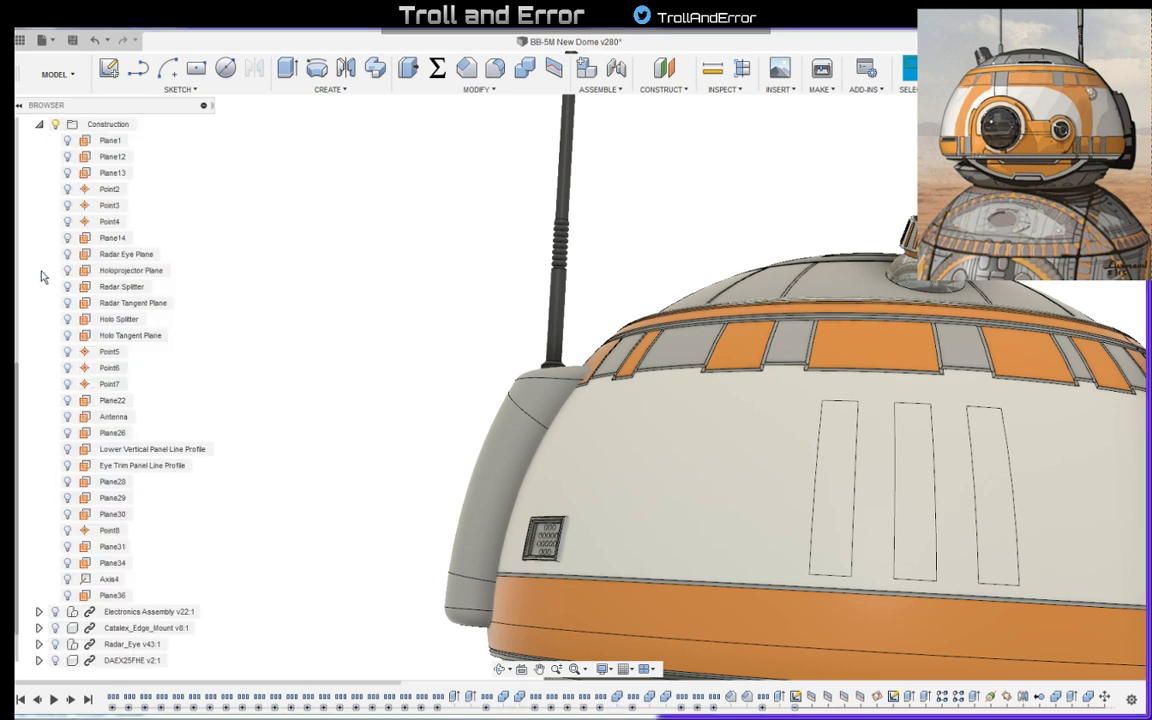
{"action": "scroll", "coordinate": [64, 438], "scroll_direction": "down", "scroll_amount": 1}
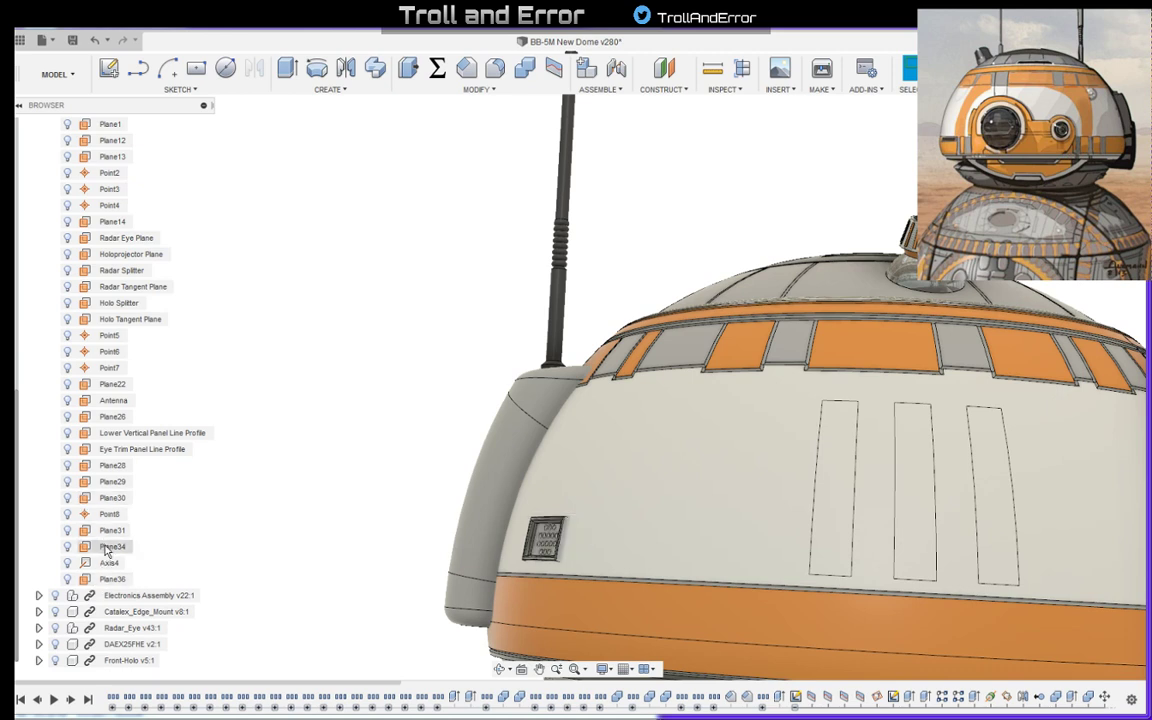
{"action": "left_click", "coordinate": [108, 547]}
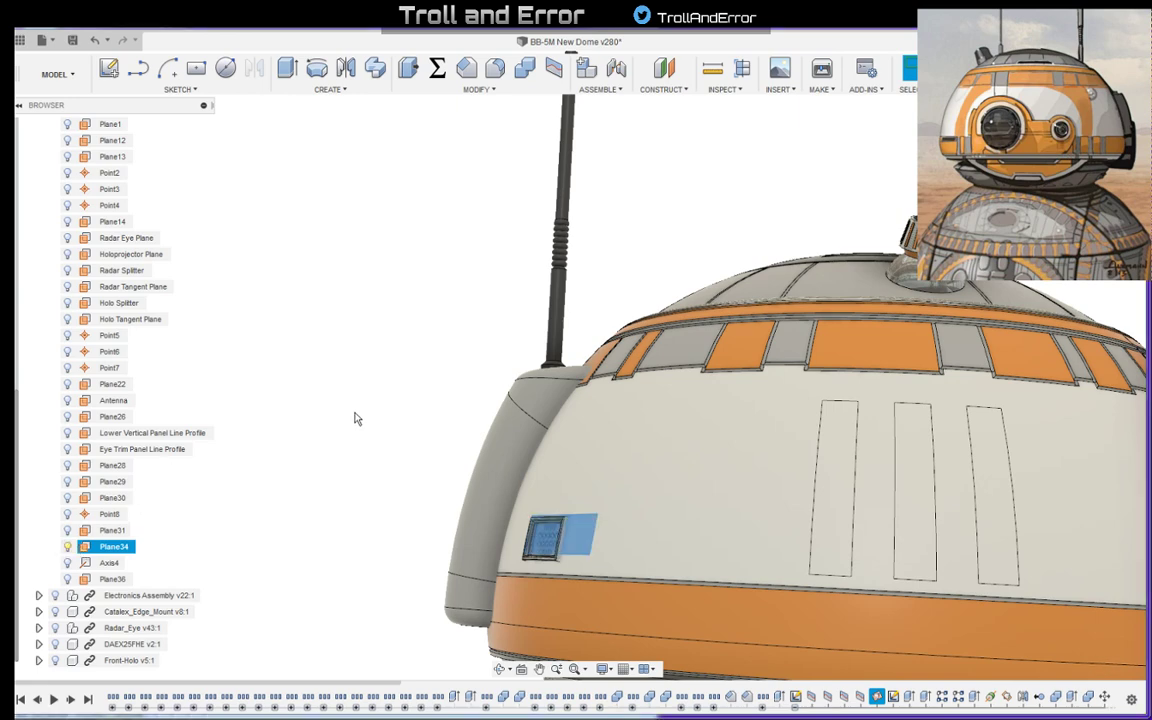
{"action": "left_click", "coordinate": [424, 393]}
- Inspect how Plane34 sits relative to the perforated panel, and compare the dome's front and slotted side
{"action": "middle_click_drag", "start_coordinate": [424, 393], "coordinate": [399, 406], "text": "shift"}
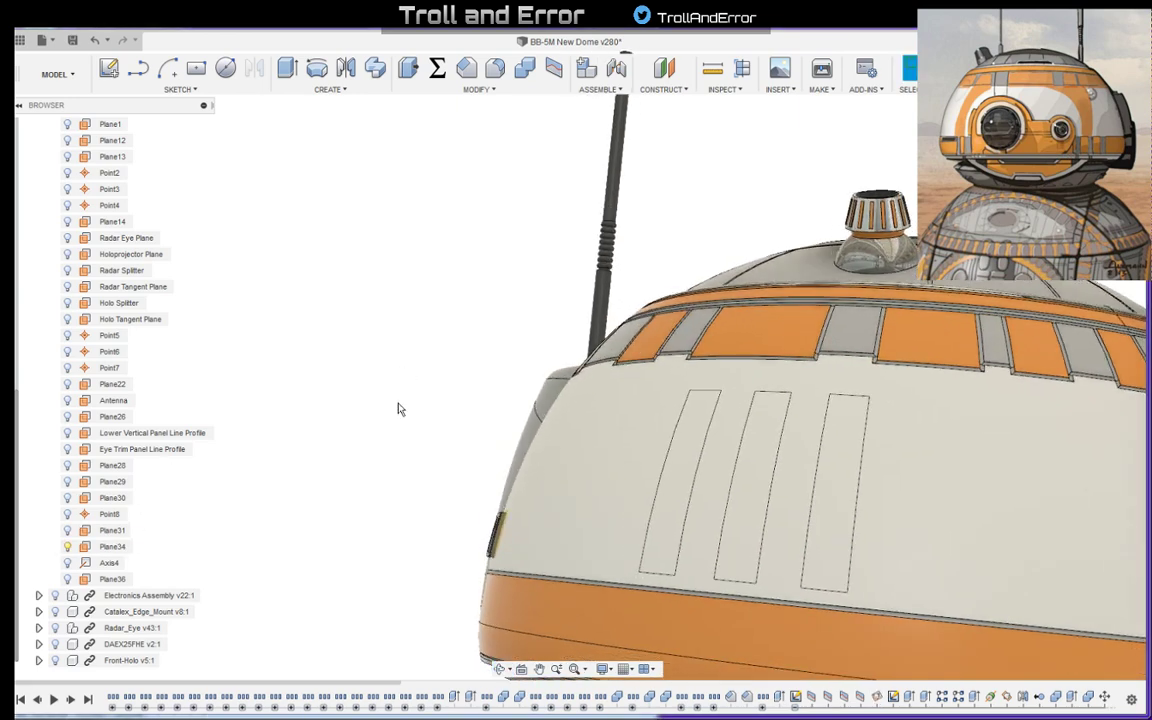
{"action": "scroll", "coordinate": [470, 547], "scroll_direction": "up", "scroll_amount": 5}
{"action": "scroll", "coordinate": [508, 516], "scroll_direction": "up", "scroll_amount": 5}
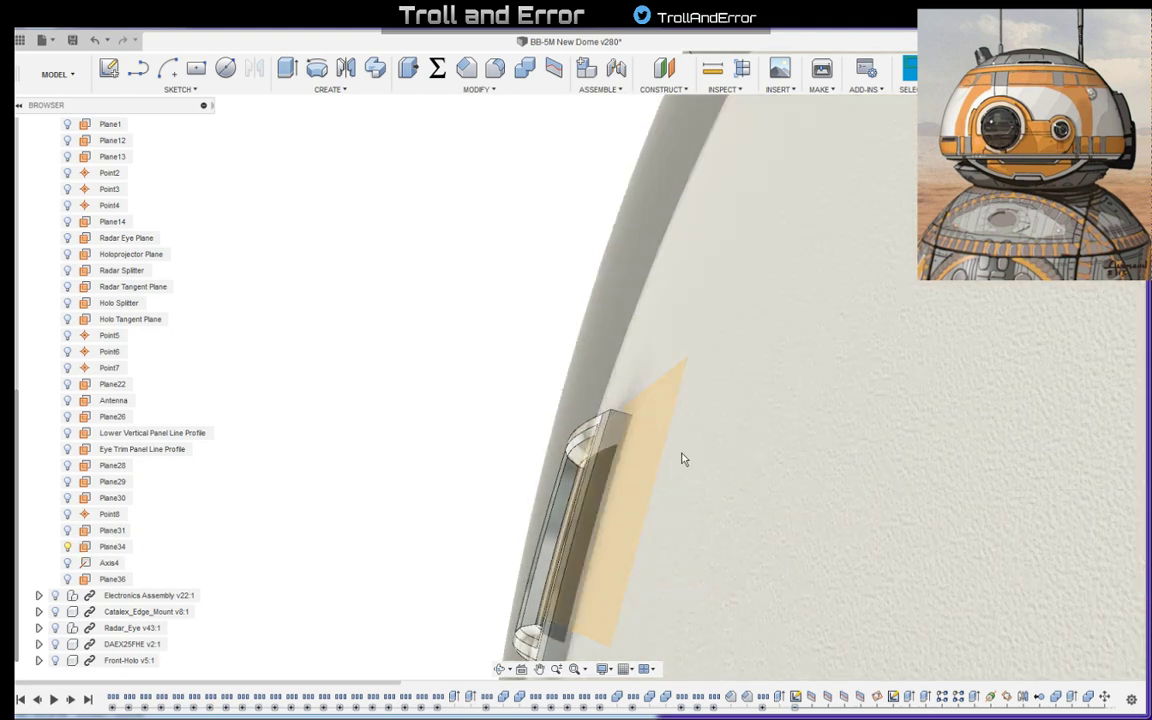
{"action": "middle_click_drag", "start_coordinate": [683, 459], "coordinate": [699, 373], "text": "shift"}
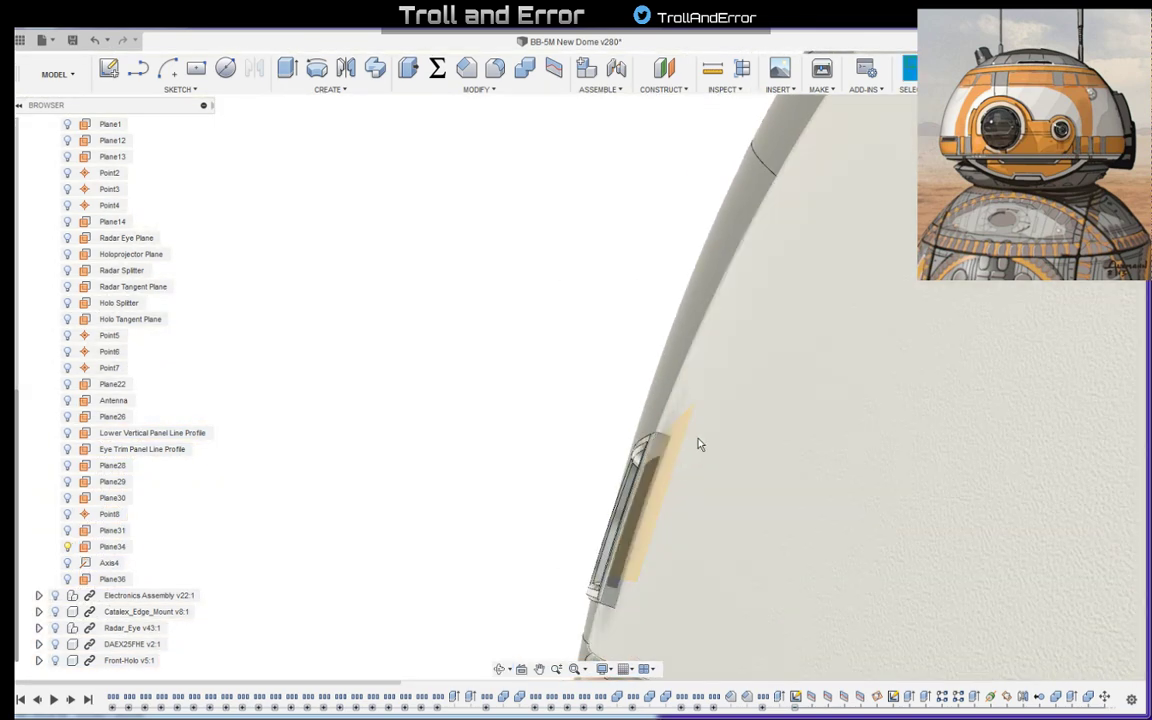
{"action": "scroll", "coordinate": [710, 455], "scroll_direction": "down", "scroll_amount": 5}
{"action": "middle_click_drag", "start_coordinate": [736, 474], "coordinate": [950, 200], "text": "shift"}
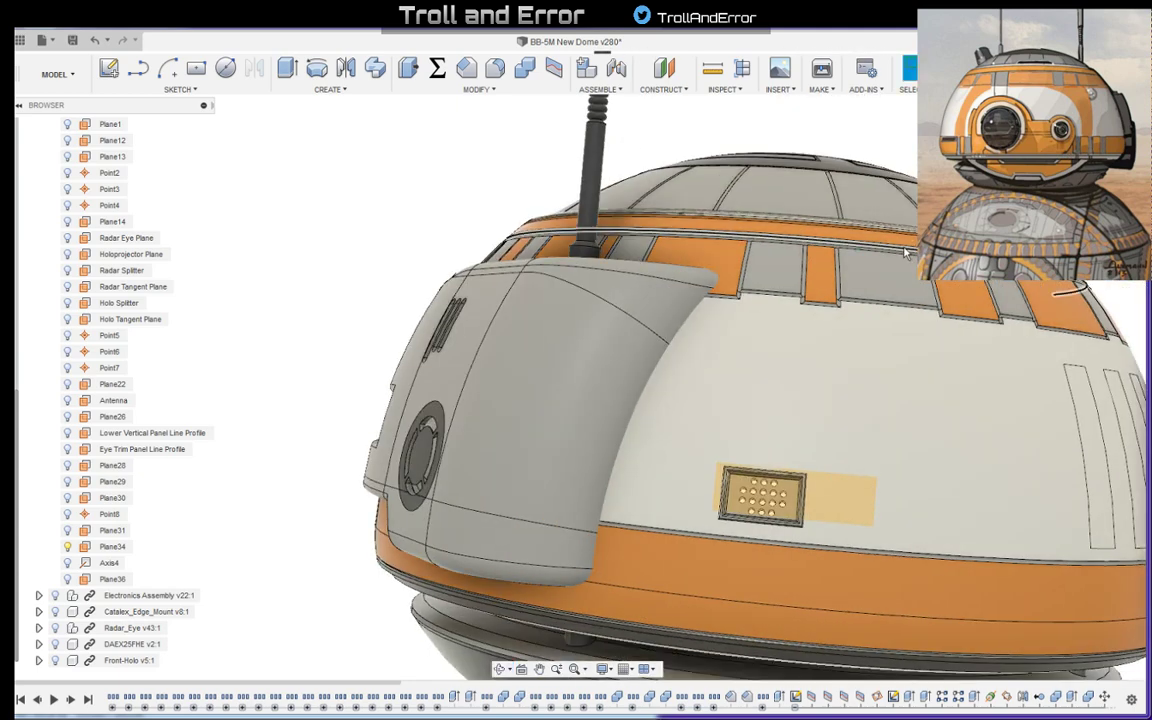
{"action": "scroll", "coordinate": [866, 309], "scroll_direction": "down", "scroll_amount": 5}
{"action": "middle_click_drag", "start_coordinate": [620, 255], "coordinate": [783, 306], "text": "shift"}
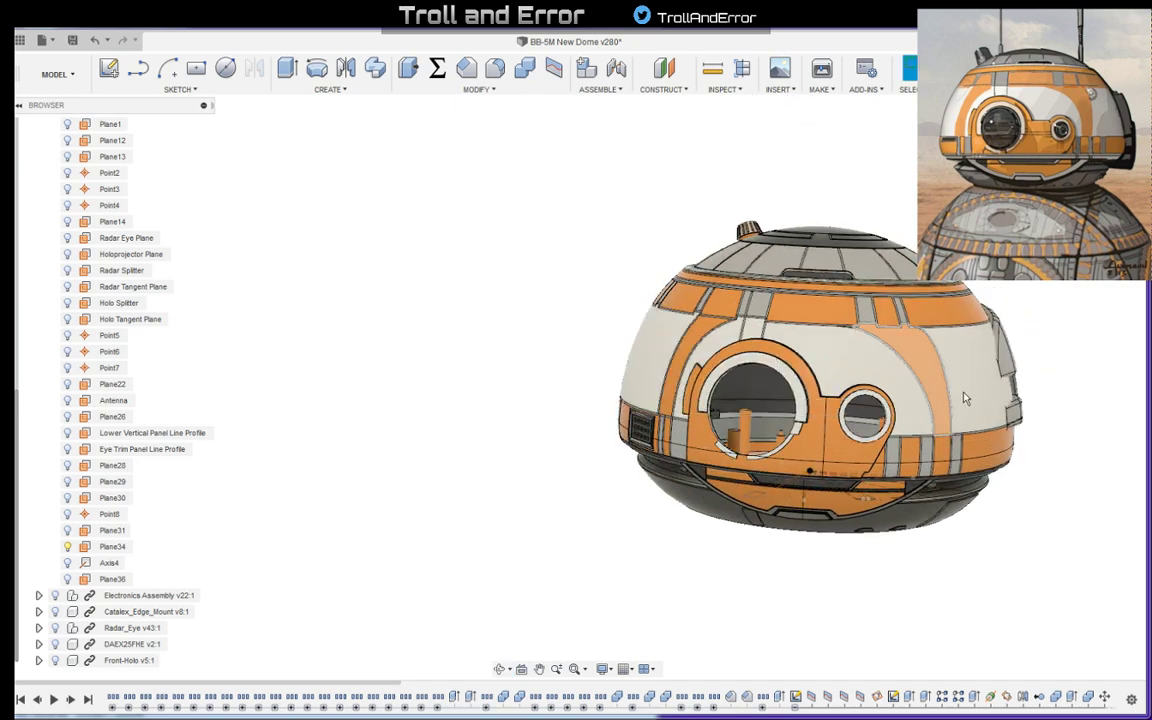
{"action": "middle_click_drag", "start_coordinate": [962, 396], "coordinate": [985, 402], "text": "shift"}
{"action": "middle_click_drag", "start_coordinate": [808, 468], "coordinate": [589, 506], "text": "shift"}
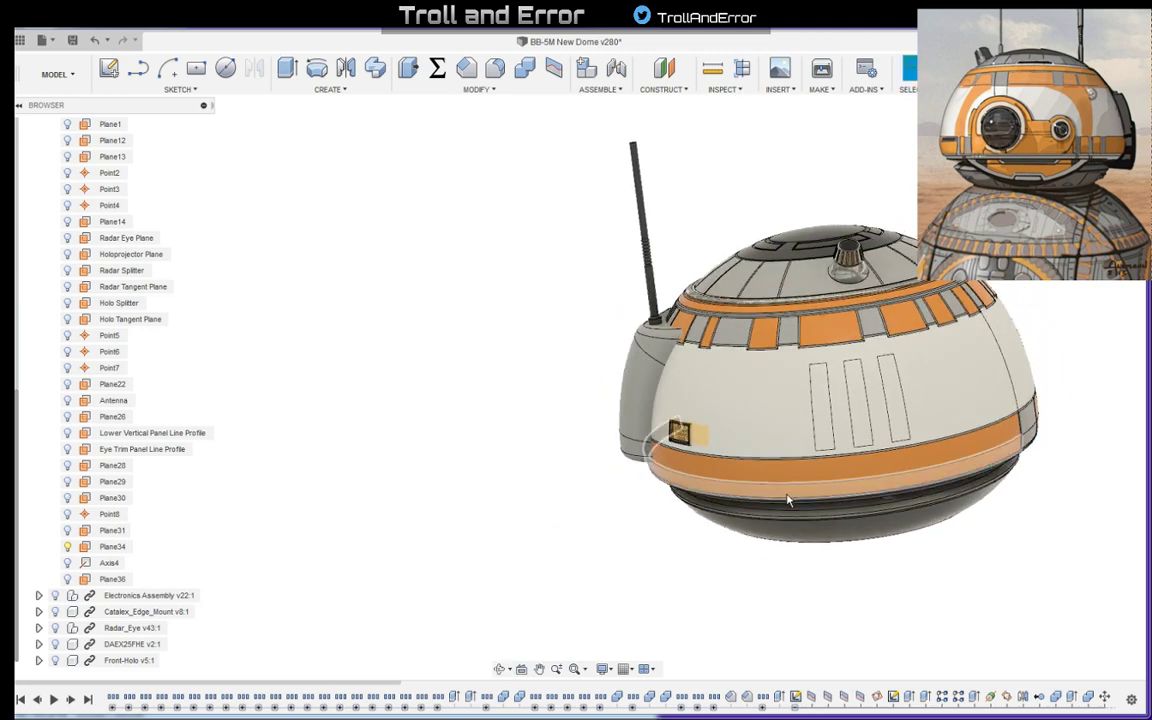
{"action": "middle_click_drag", "start_coordinate": [964, 493], "coordinate": [913, 617], "text": "shift"}
{"action": "left_click", "coordinate": [662, 89]}
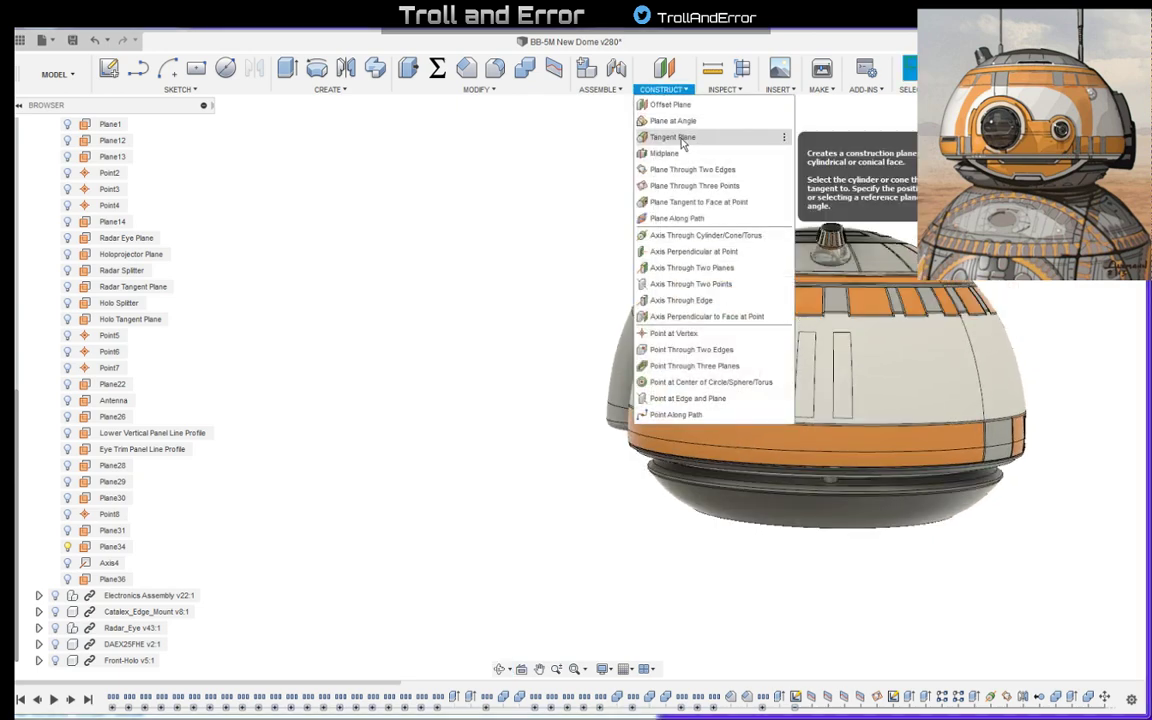
{"action": "left_click", "coordinate": [672, 137]}
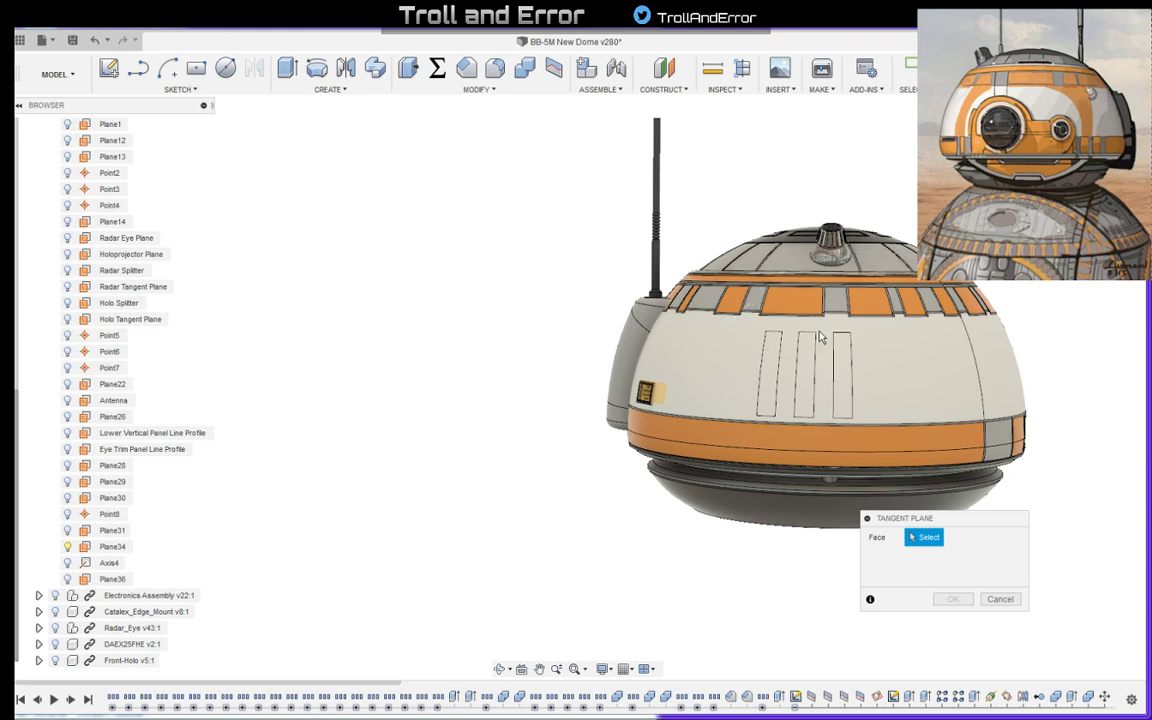
{"action": "middle_click_drag", "start_coordinate": [740, 323], "coordinate": [660, 381], "text": "shift"}
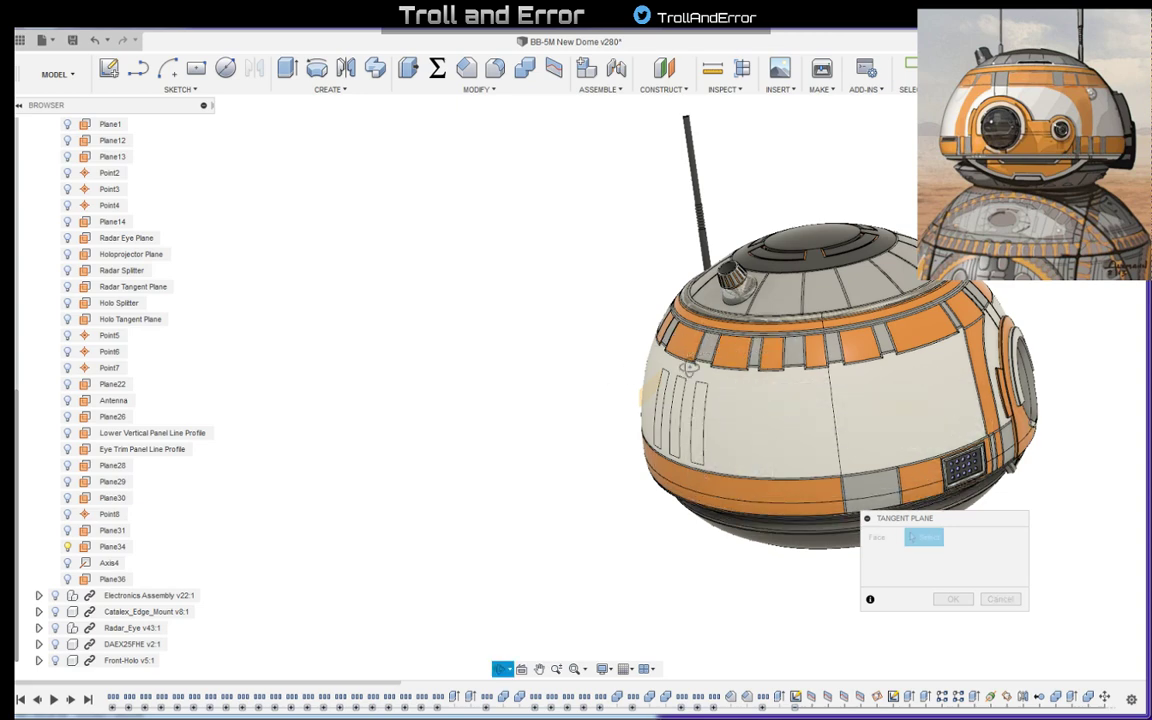
{"action": "middle_click_drag", "start_coordinate": [640, 328], "coordinate": [585, 330], "text": "shift"}
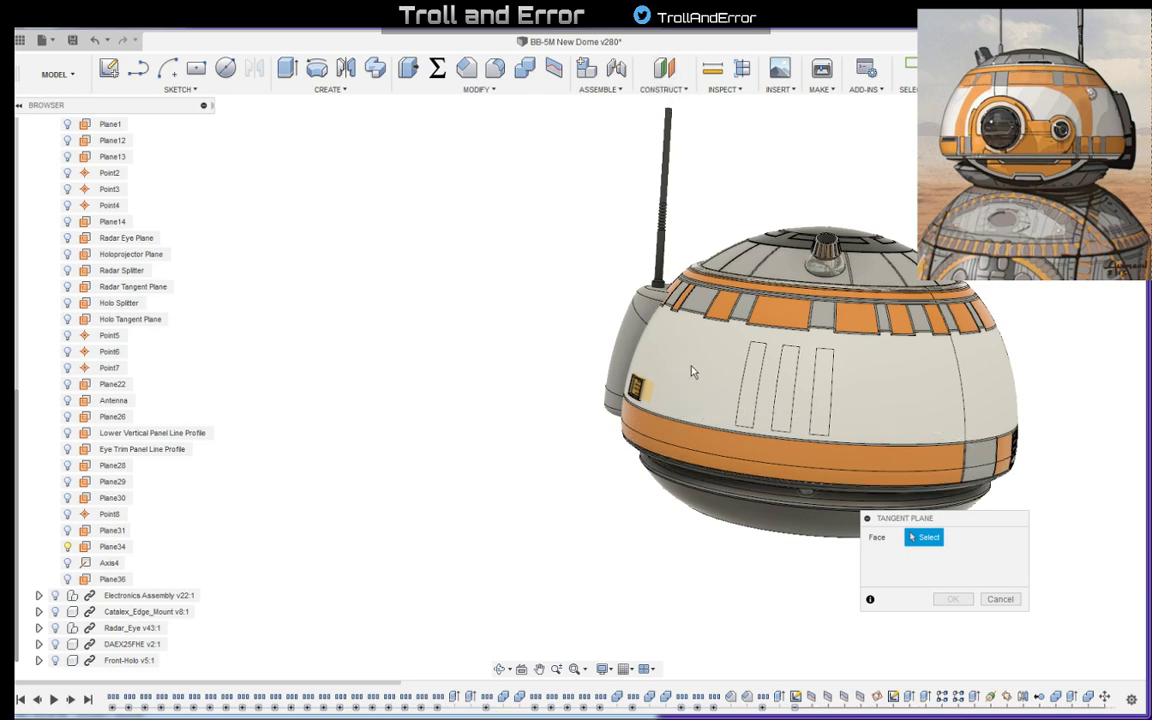
{"action": "scroll", "coordinate": [691, 372], "scroll_direction": "up", "scroll_amount": 3}
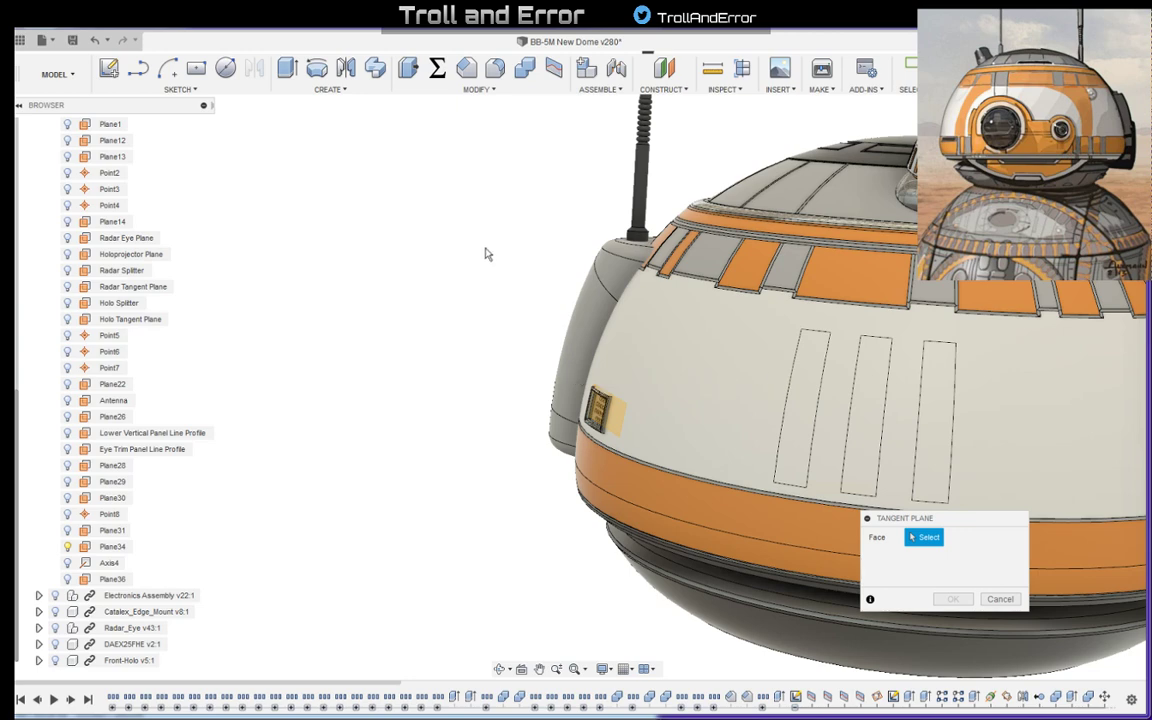
{"action": "key", "text": "Escape"}
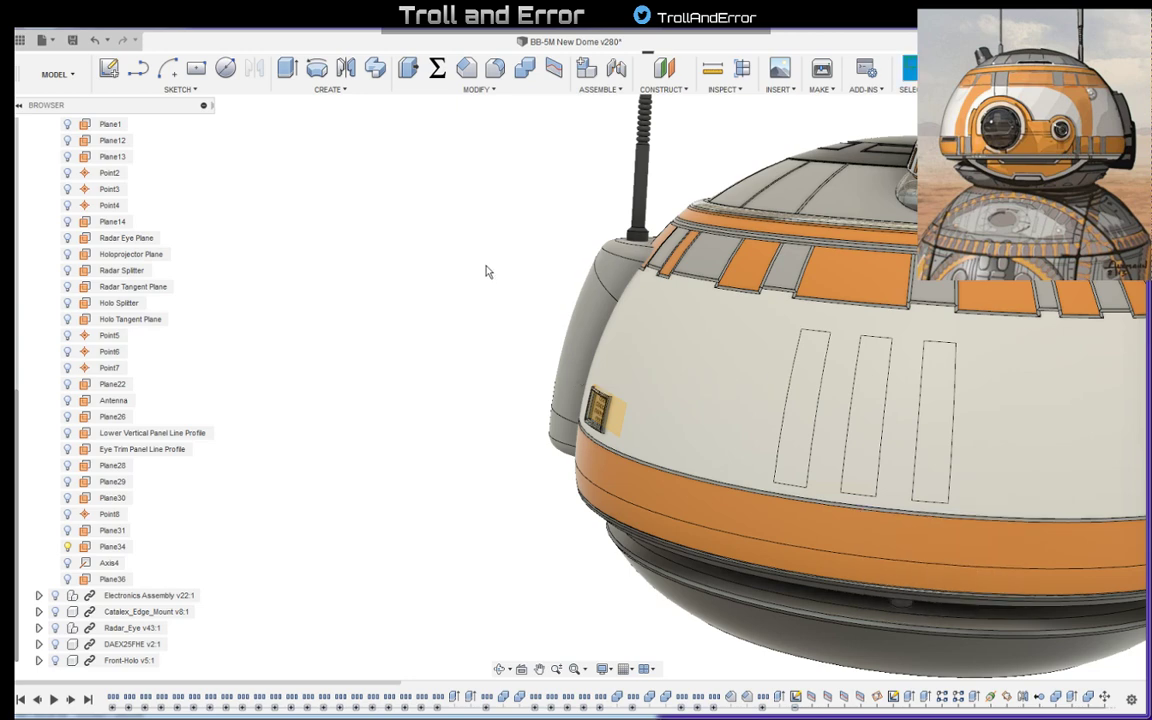
- Examine the dome's side around the three tall slot outlines, the small perforated panel and the vertical seam between the white panels
{"action": "middle_click_drag", "start_coordinate": [487, 271], "coordinate": [405, 238], "text": "shift"}
{"action": "middle_click_drag", "start_coordinate": [608, 268], "coordinate": [678, 264], "text": "shift"}
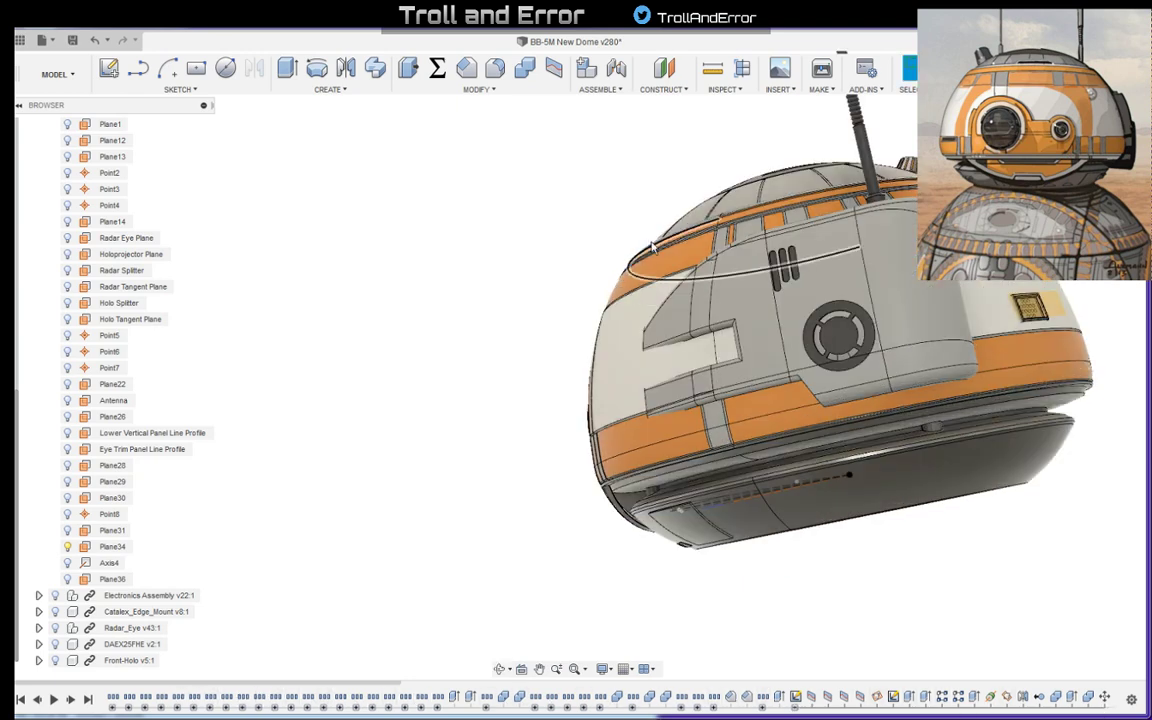
{"action": "mouse_move", "coordinate": [820, 255]}
{"action": "middle_mouse_down", "text": "shift"}
{"action": "mouse_move", "coordinate": [841, 275]}
{"action": "mouse_move", "coordinate": [700, 362]}
{"action": "middle_mouse_up", "text": "shift"}
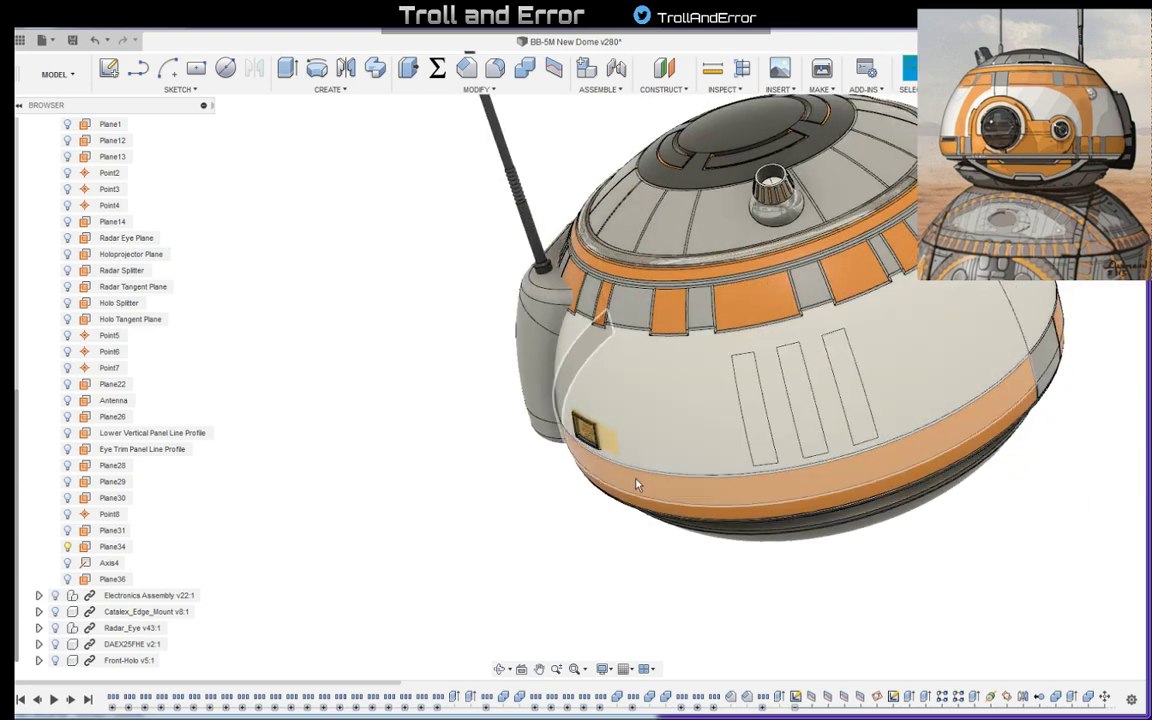
{"action": "middle_click_drag", "start_coordinate": [565, 476], "coordinate": [590, 252], "text": "shift"}
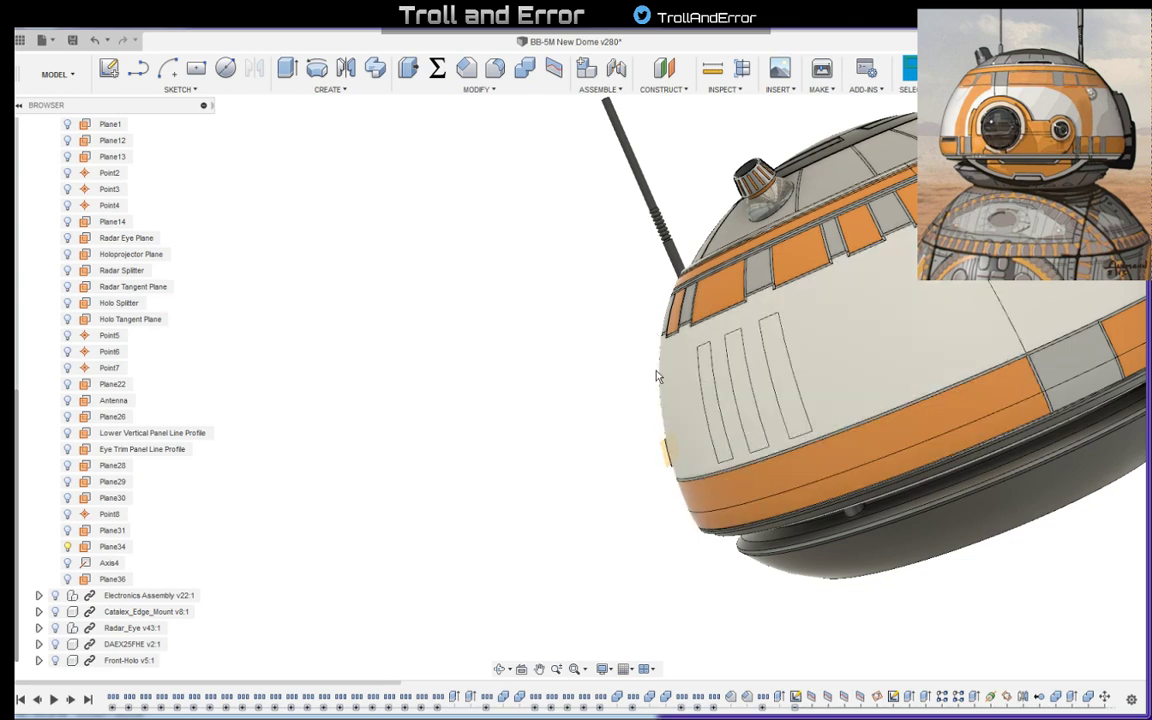
{"action": "middle_click_drag", "start_coordinate": [585, 432], "coordinate": [694, 391], "text": "shift"}
{"action": "scroll", "coordinate": [993, 328], "scroll_direction": "up", "scroll_amount": 3}
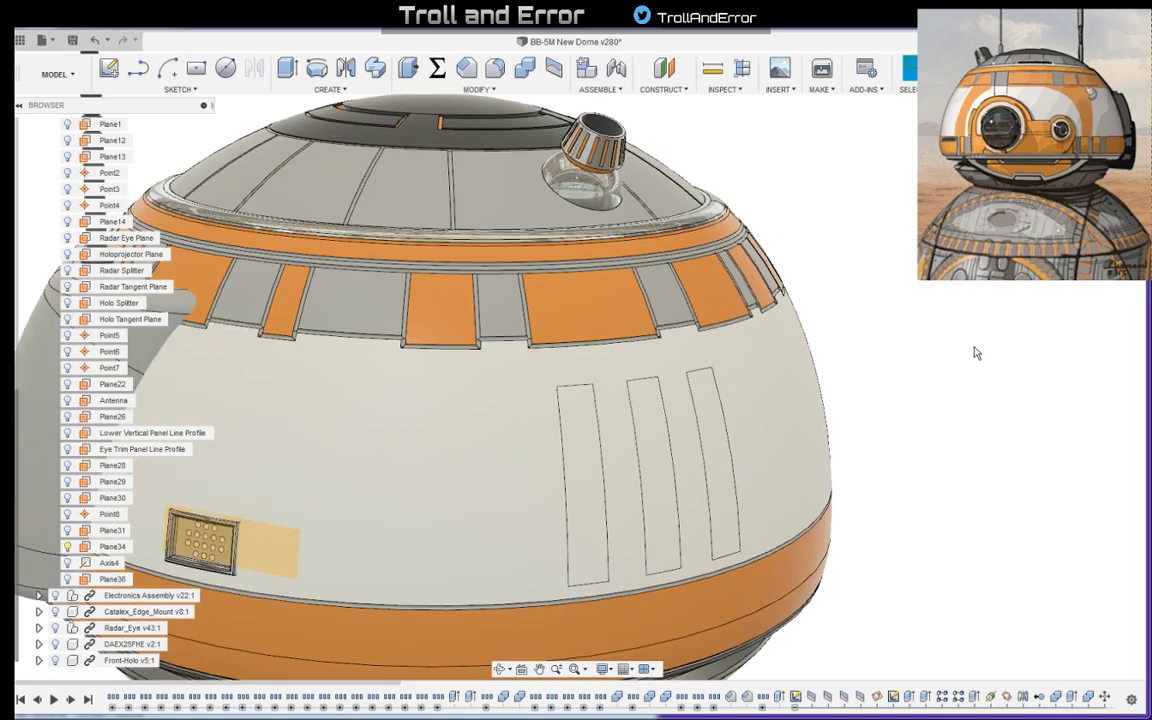
{"action": "scroll", "coordinate": [977, 353], "scroll_direction": "up", "scroll_amount": 2}
{"action": "middle_click_drag", "start_coordinate": [964, 345], "coordinate": [805, 350], "text": "shift"}
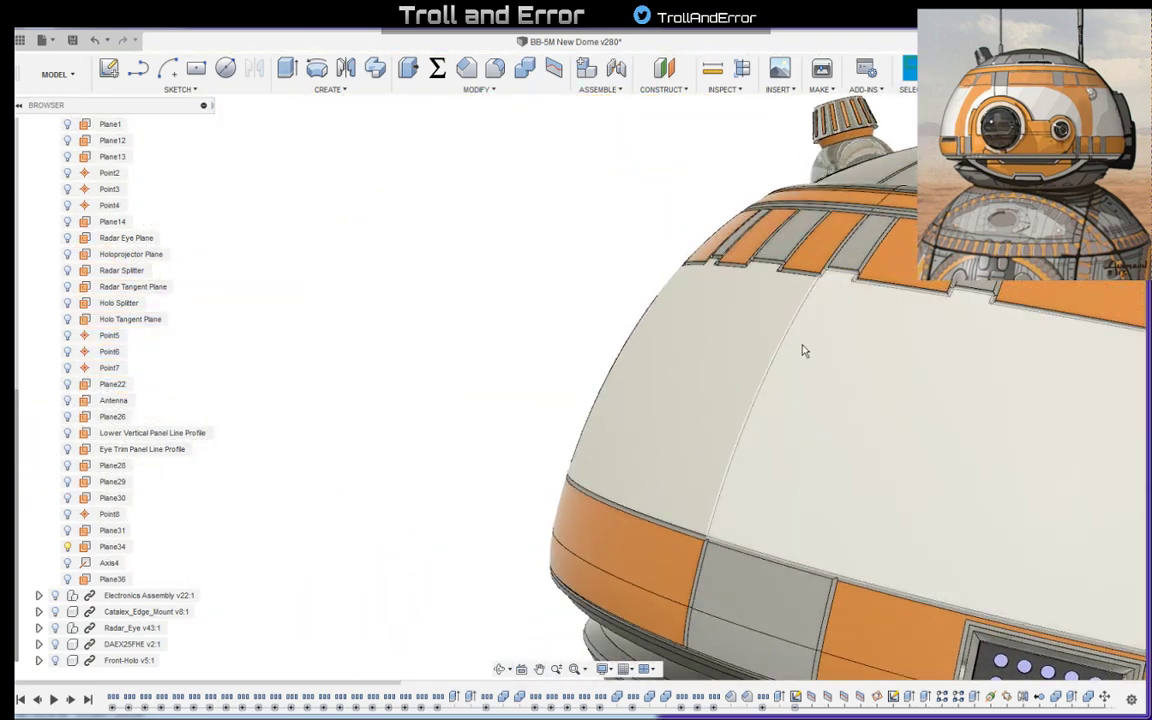
- Try placing a construction point along the white panel's vertical seam at a proportional distance of 0.632
{"action": "scroll", "coordinate": [800, 362], "scroll_direction": "down", "scroll_amount": 2}
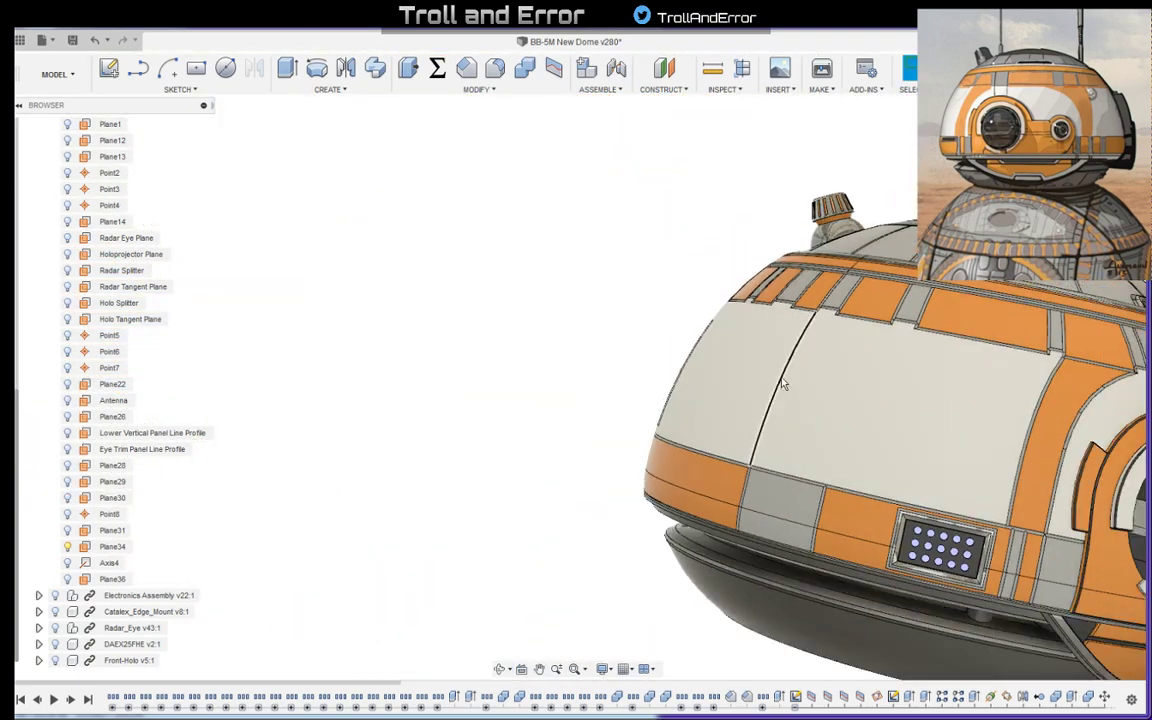
{"action": "left_click", "coordinate": [789, 378]}
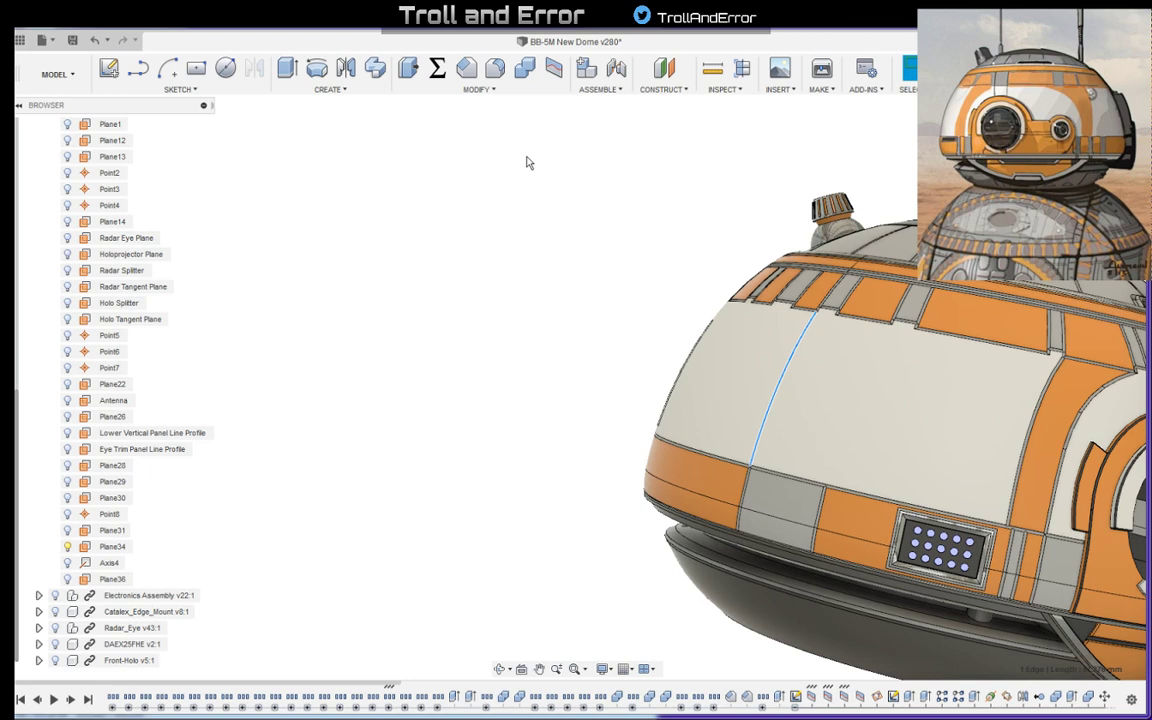
{"action": "left_click", "coordinate": [675, 92]}
{"action": "left_click", "coordinate": [714, 415]}
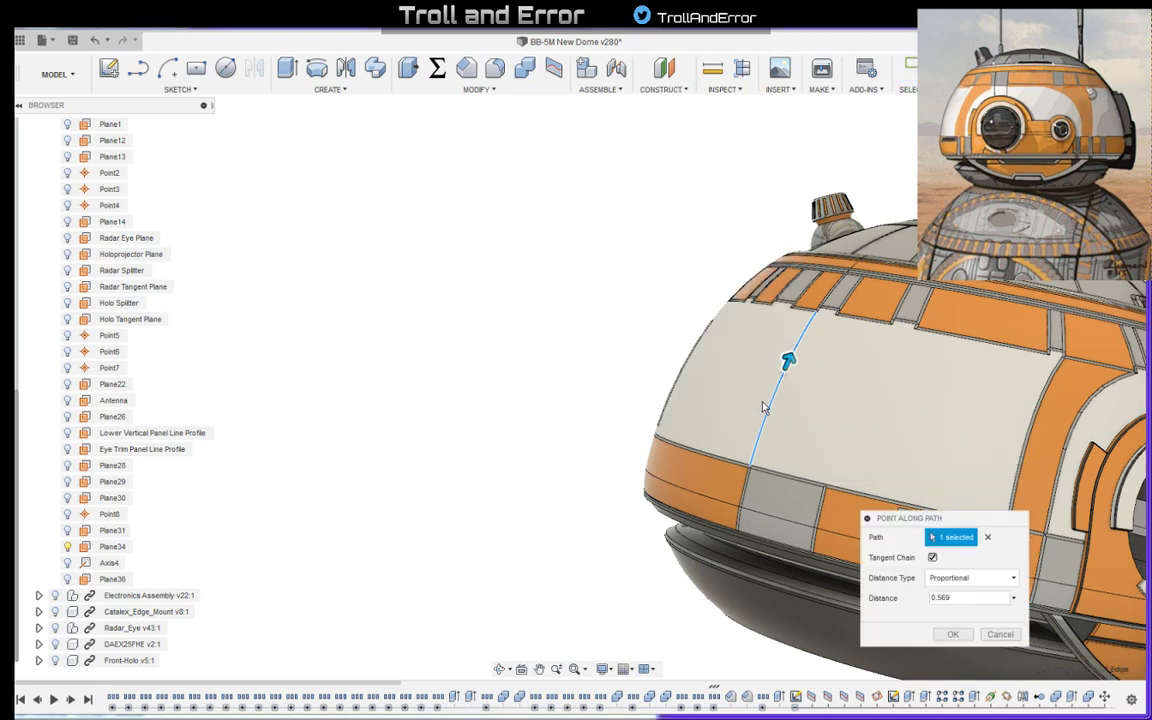
{"action": "left_click_drag", "start_coordinate": [771, 399], "coordinate": [792, 351]}
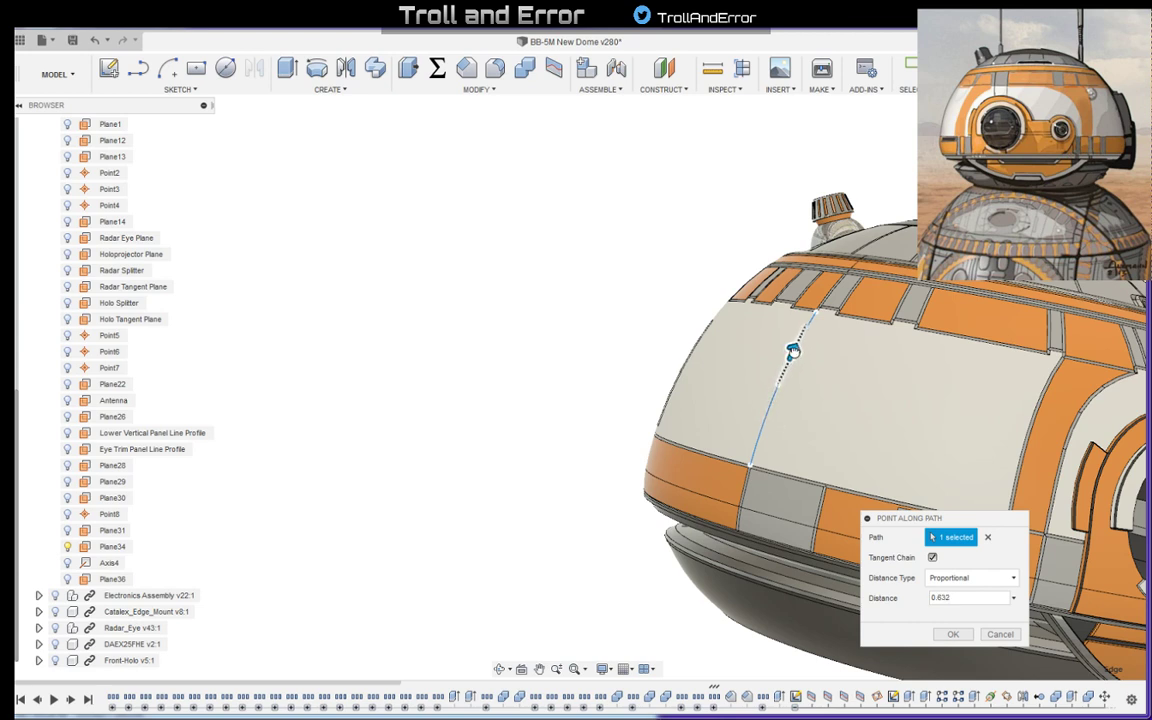
{"action": "left_click", "coordinate": [953, 634]}
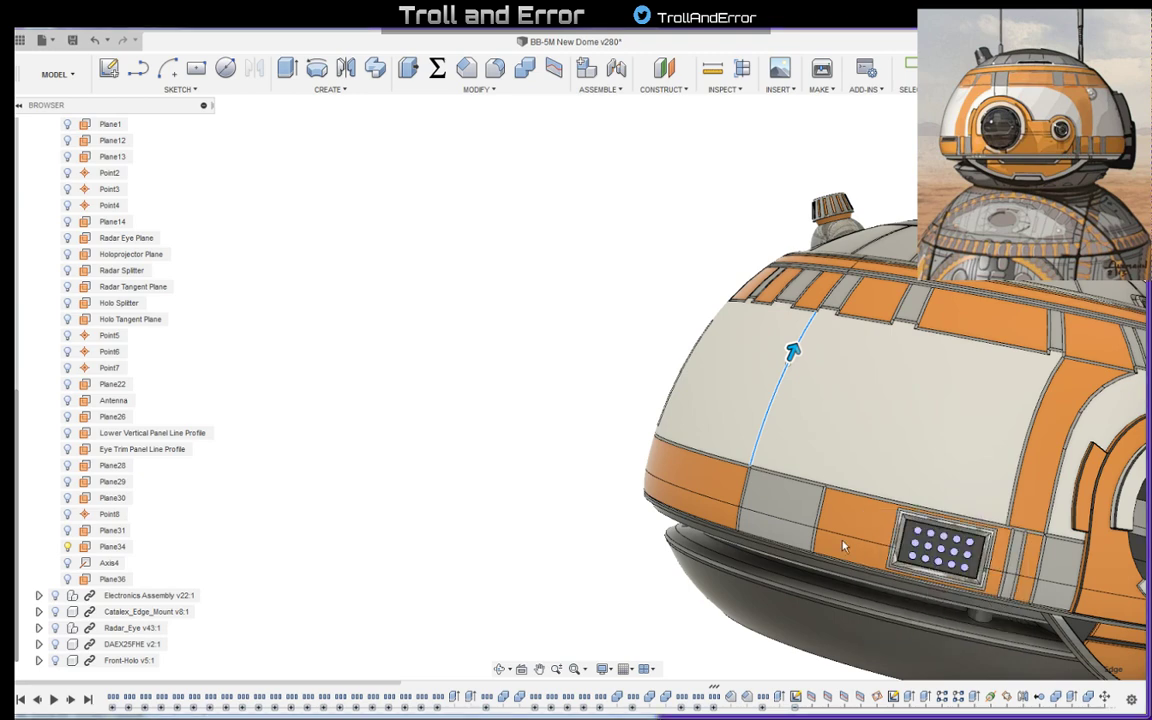
{"action": "scroll", "coordinate": [800, 360], "scroll_direction": "up", "scroll_amount": 4}
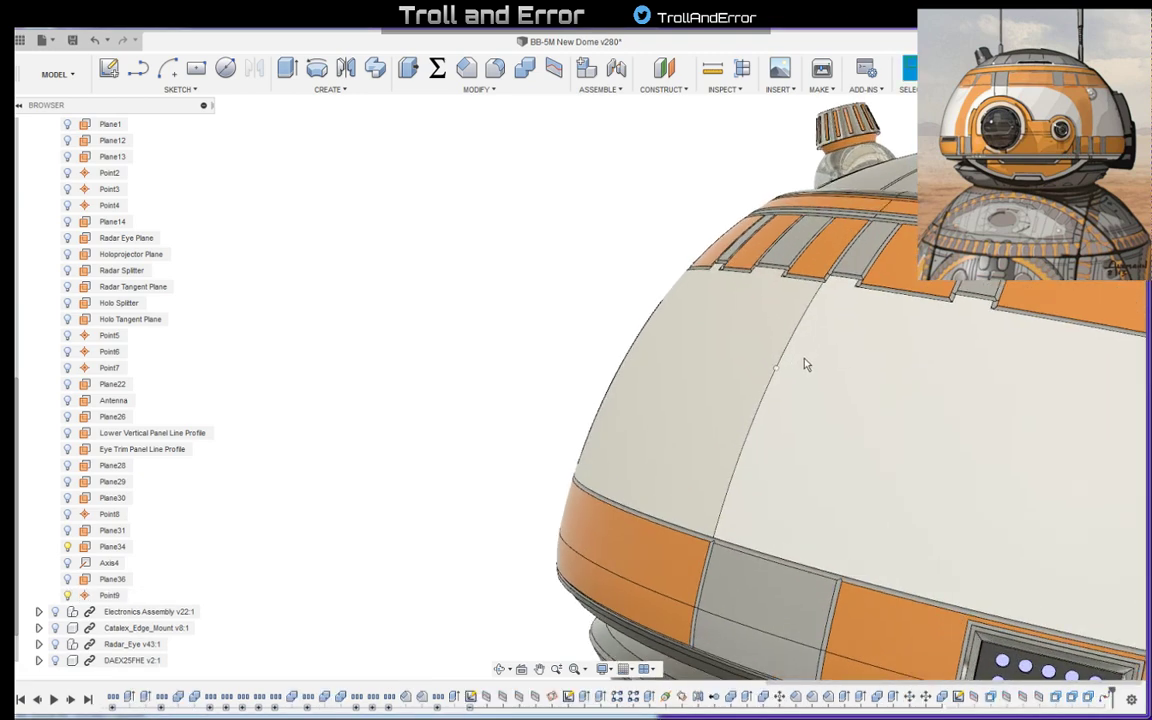
{"action": "left_click", "coordinate": [660, 90]}
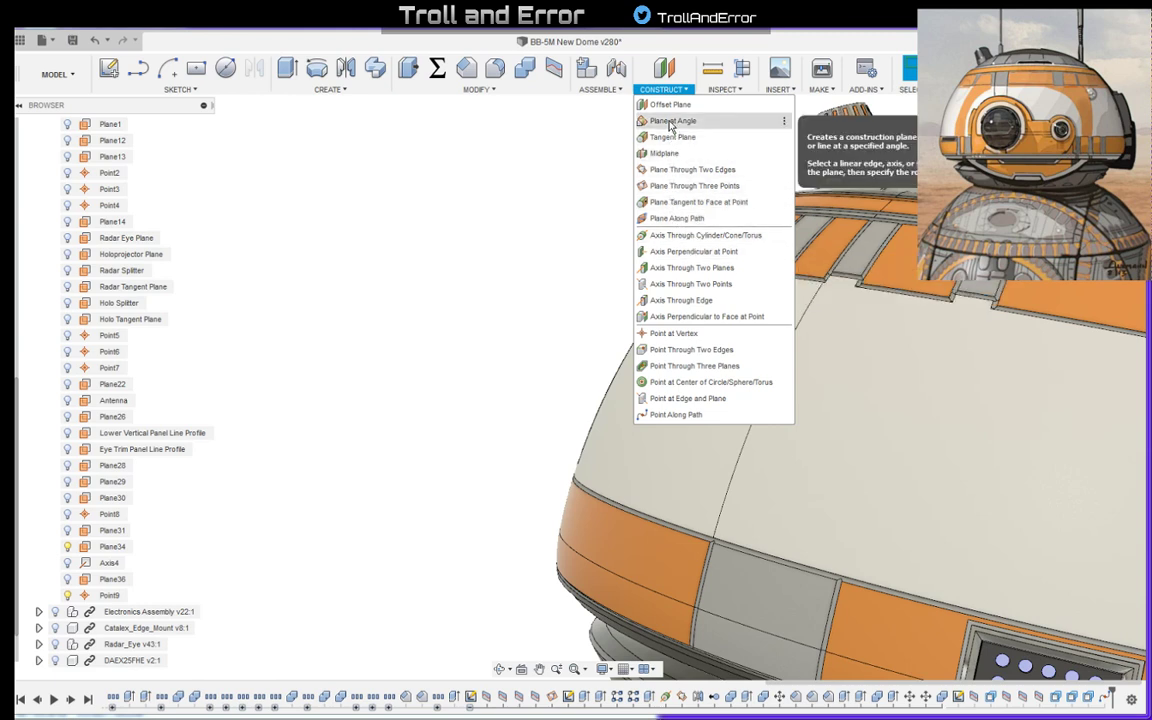
{"action": "left_click", "coordinate": [695, 253]}
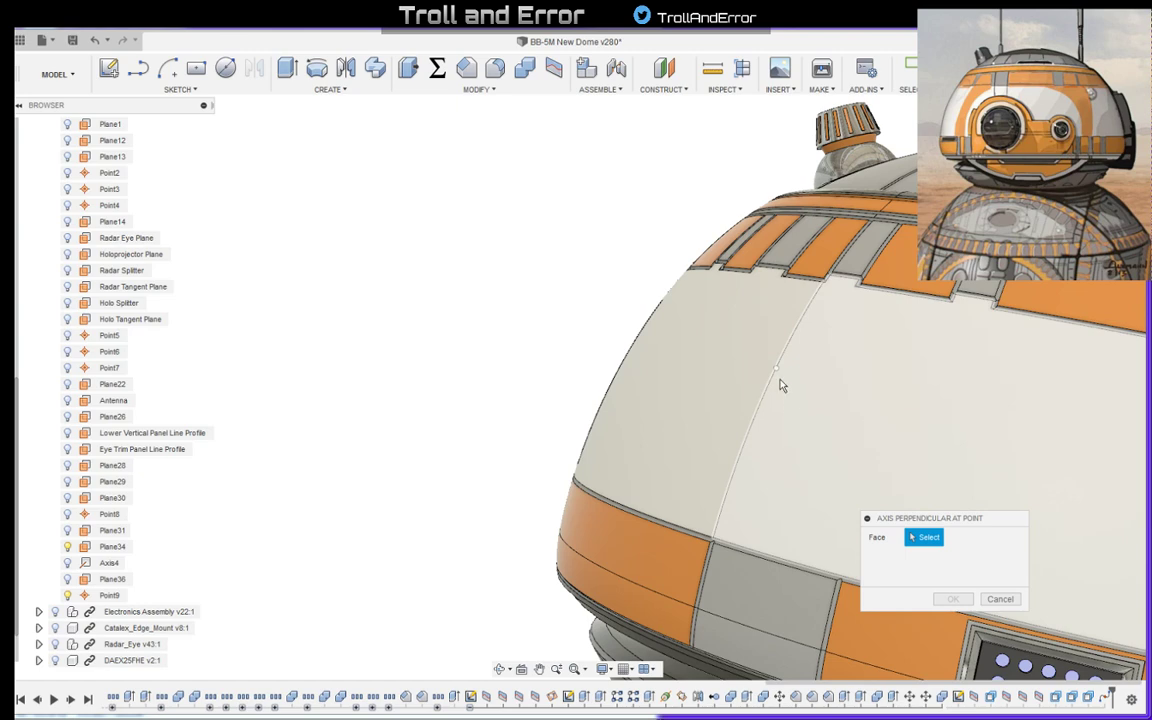
{"action": "left_click", "coordinate": [1003, 600]}
- Examine the dome's front, eye openings, top and both sides from several angles against the reference art
{"action": "scroll", "coordinate": [469, 306], "scroll_direction": "down", "scroll_amount": 3}
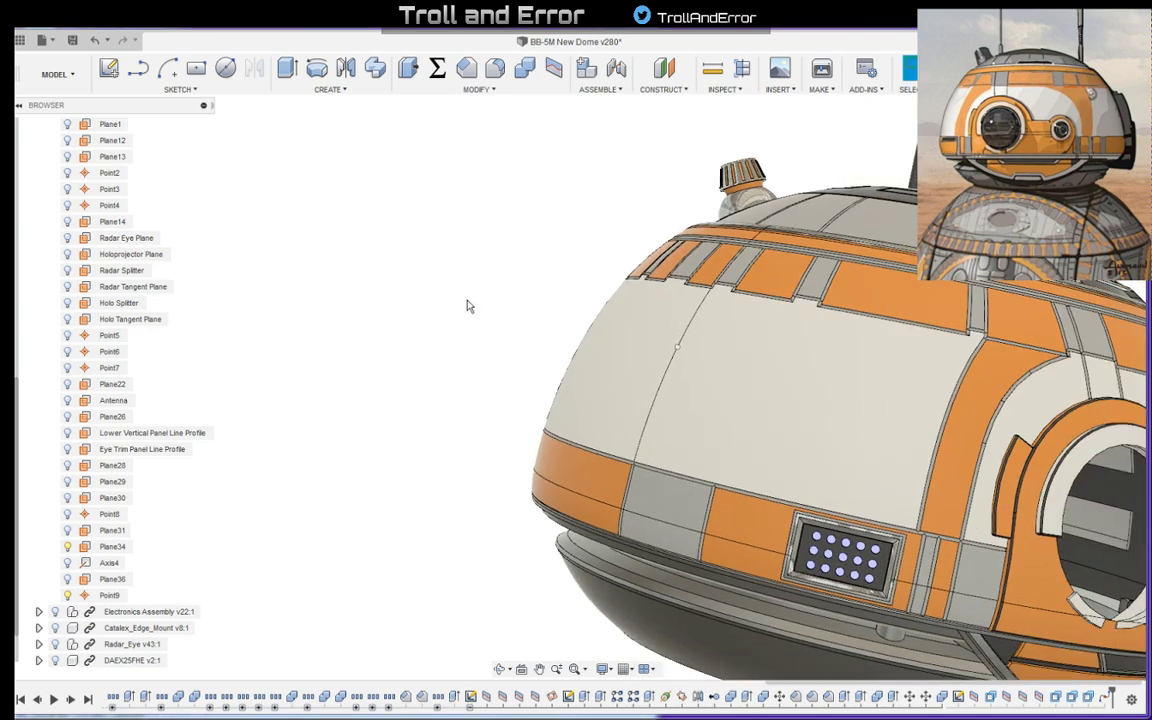
{"action": "middle_click_drag", "start_coordinate": [468, 306], "coordinate": [527, 288], "text": "shift"}
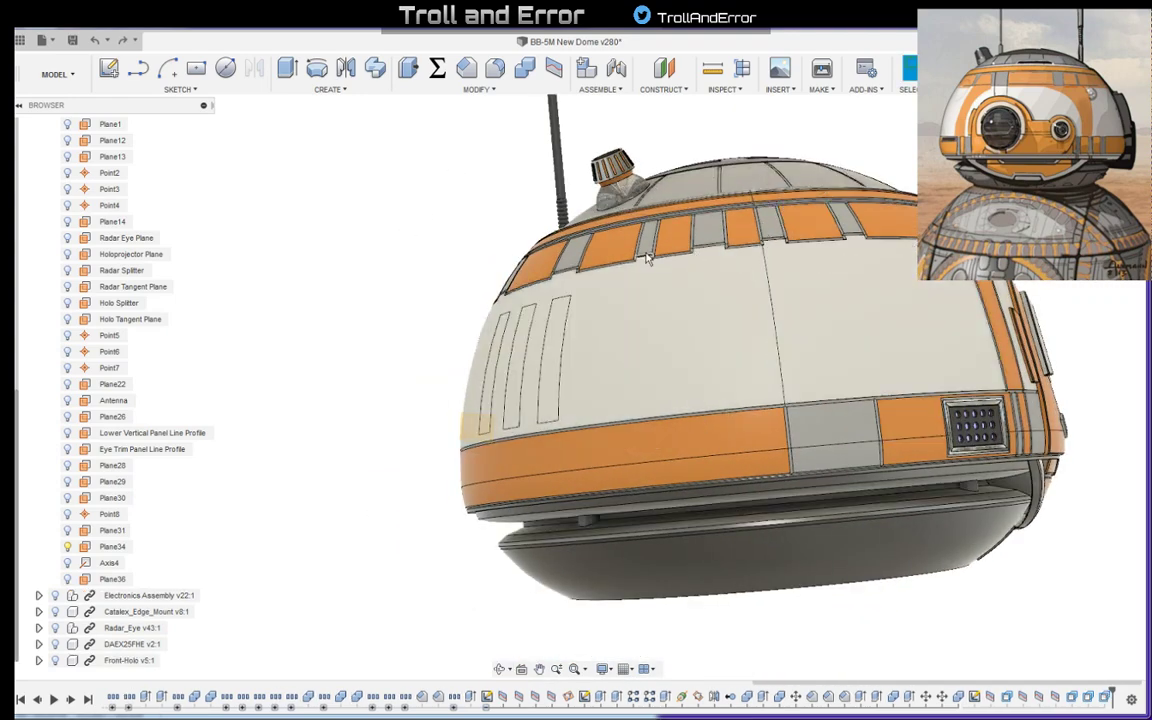
{"action": "middle_click_drag", "start_coordinate": [643, 249], "coordinate": [525, 255], "text": "shift"}
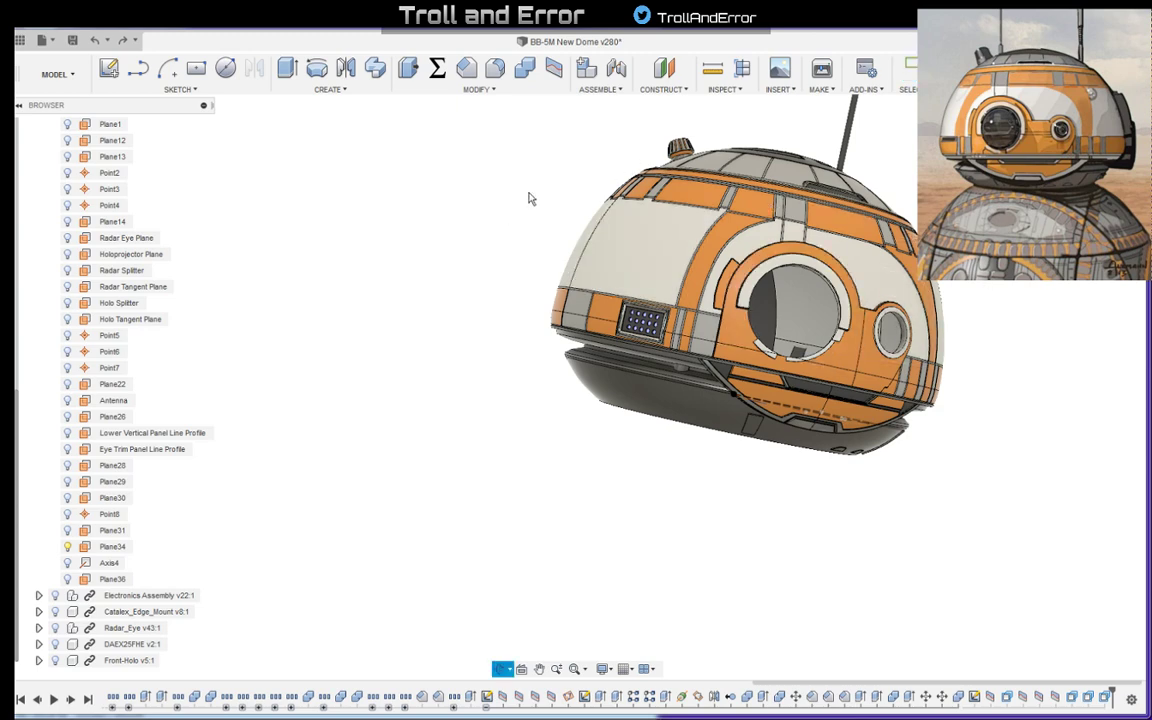
{"action": "middle_click_drag", "start_coordinate": [530, 198], "coordinate": [860, 355], "text": "shift"}
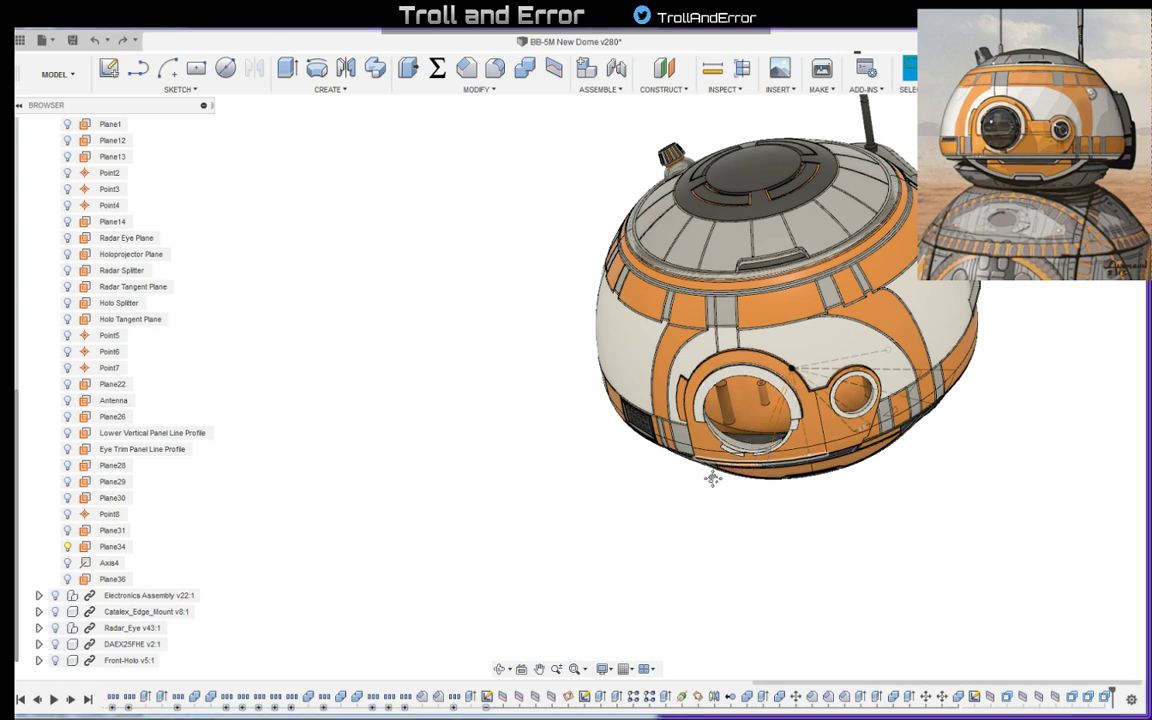
{"action": "middle_click_drag", "start_coordinate": [712, 476], "coordinate": [690, 310], "text": "shift"}
{"action": "middle_click_drag", "start_coordinate": [710, 353], "coordinate": [785, 367], "text": "shift"}
{"action": "middle_click_drag", "start_coordinate": [774, 219], "coordinate": [823, 363]}
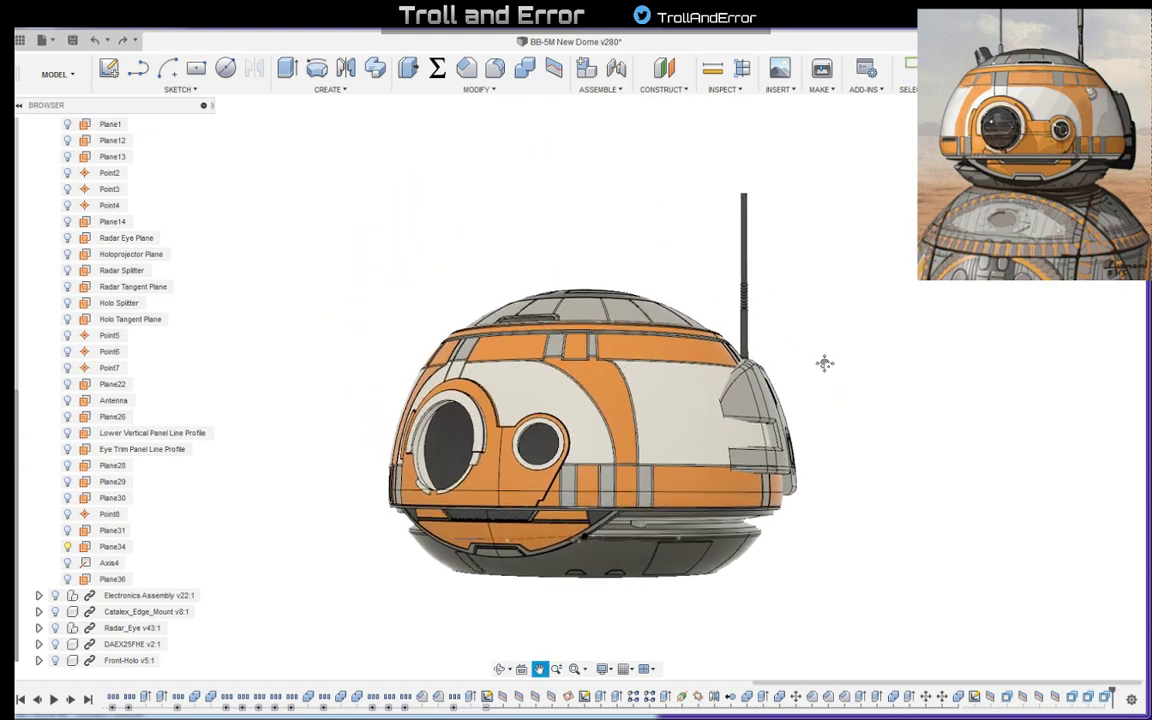
{"action": "middle_click_drag", "start_coordinate": [812, 305], "coordinate": [810, 333], "text": "shift"}
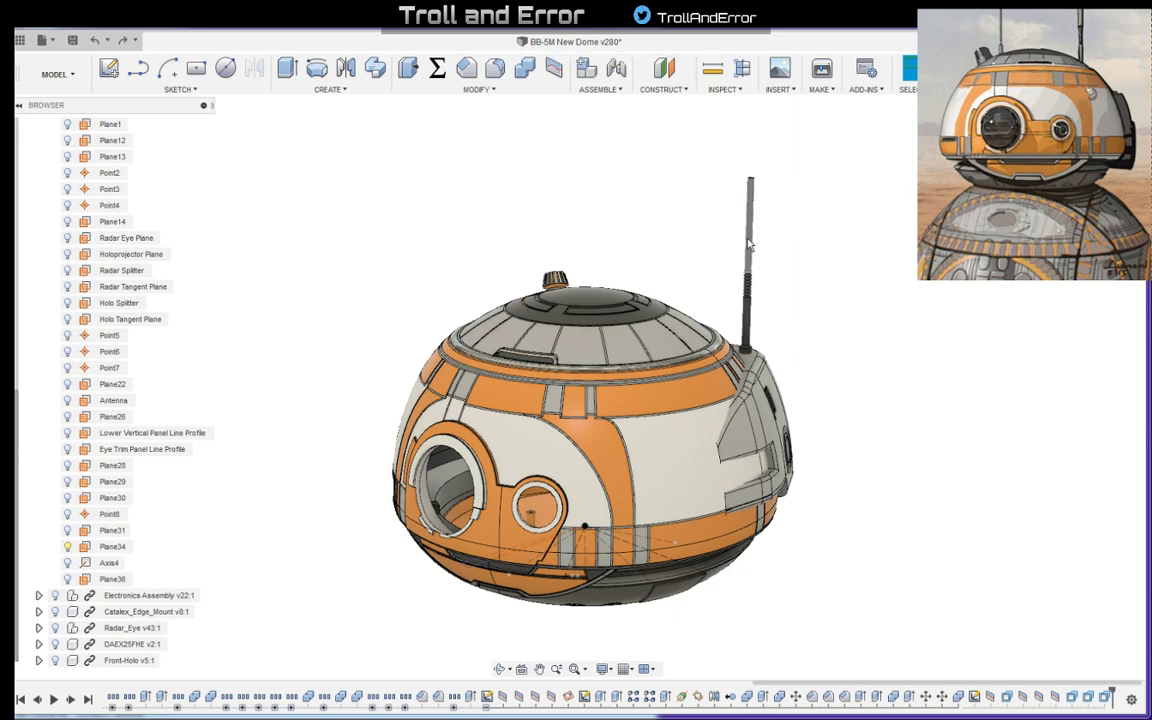
{"action": "middle_click_drag", "start_coordinate": [771, 360], "coordinate": [843, 404], "text": "shift"}
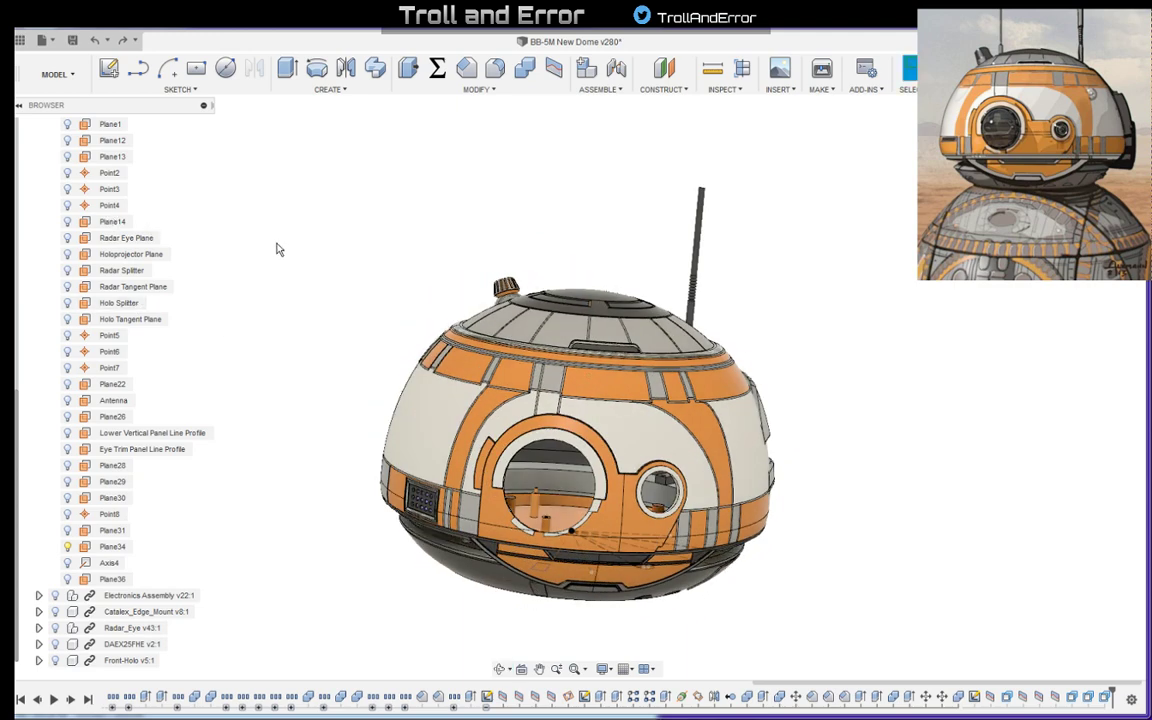